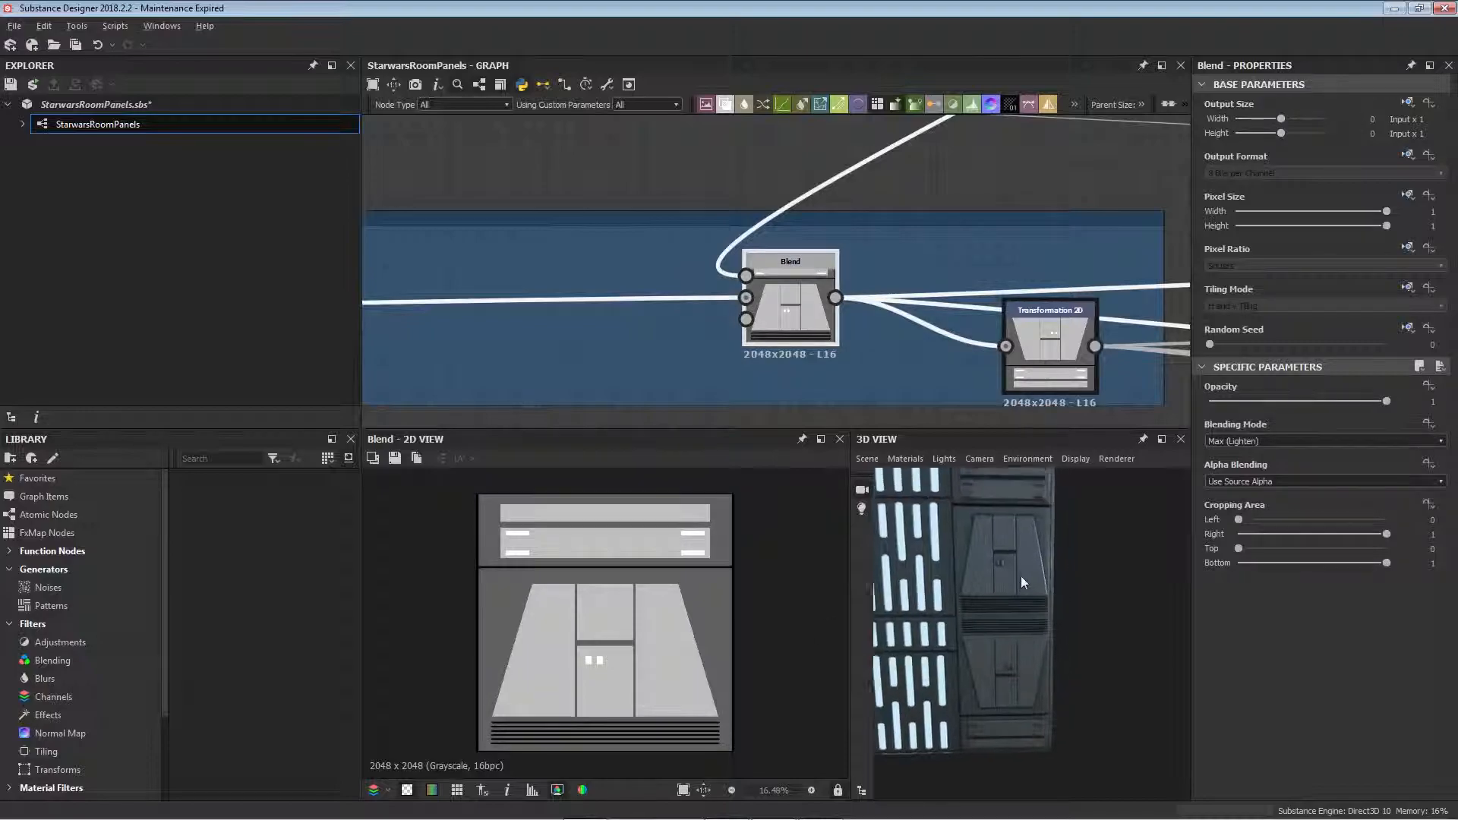
# - Preview the Transformation 2D node fed by the final Blend of the trapezoid door panel and compare it with the 3D model
pyautogui.keyDown('alt'); pyautogui.scroll(1, 963, 325); pyautogui.keyUp('alt')
pyautogui.moveTo(928, 324); pyautogui.dragTo(630, 325, button='middle')
pyautogui.moveTo(879, 329); pyautogui.dragTo(849, 296, button='middle')
pyautogui.doubleClick(840, 303)
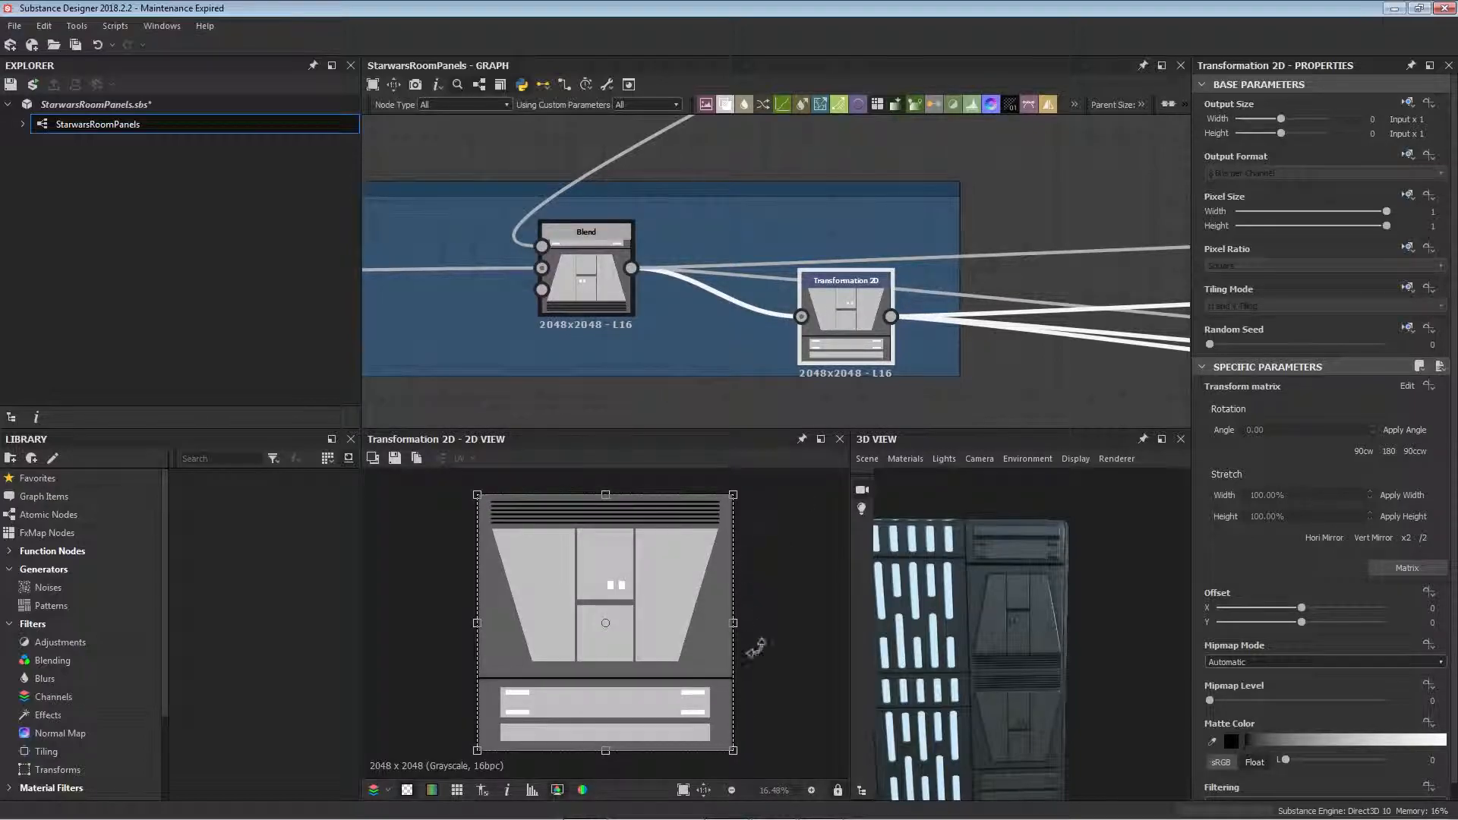
pyautogui.moveTo(1008, 694); pyautogui.dragTo(1010, 642, button='middle')
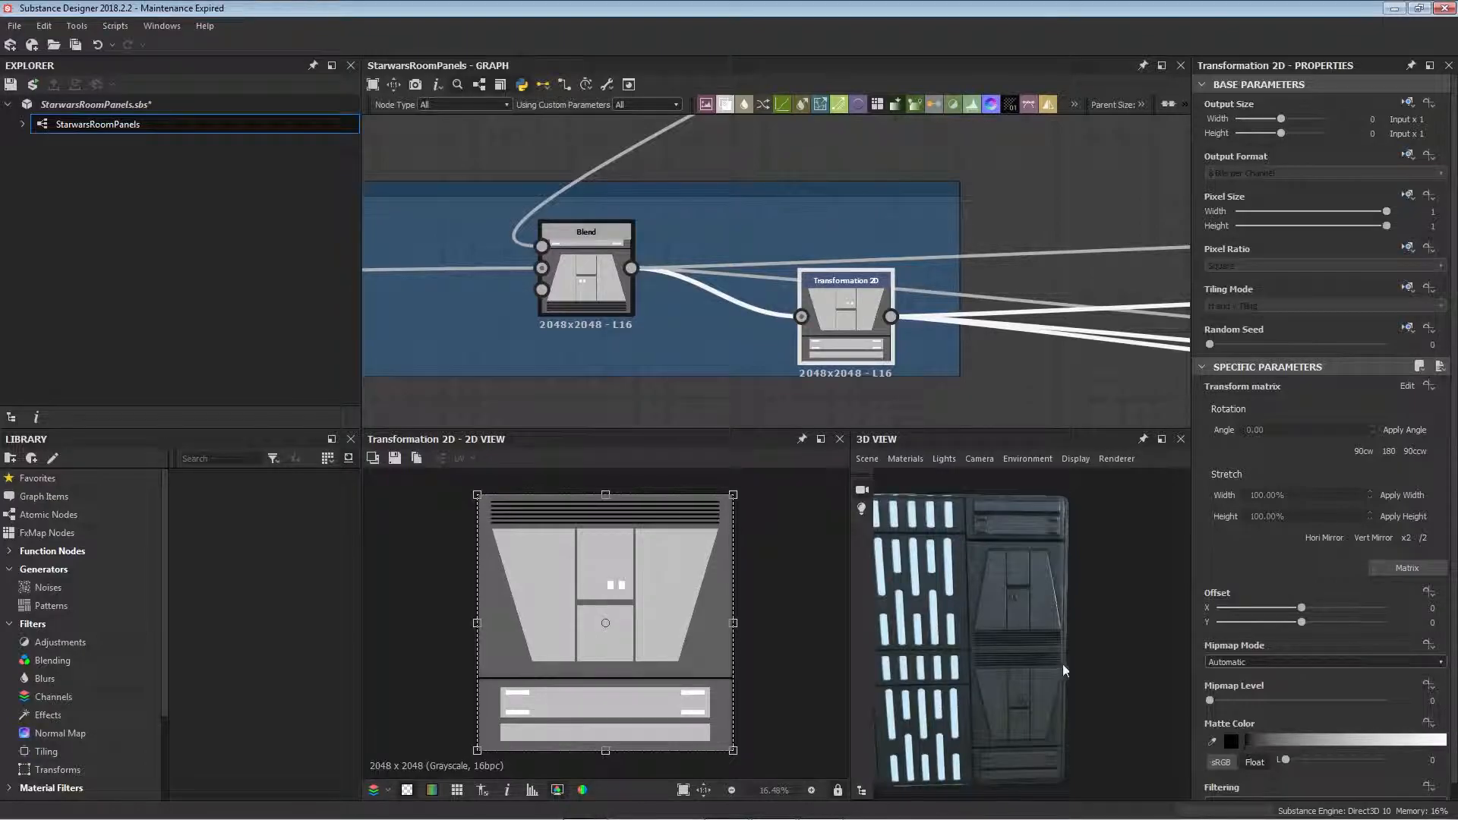
# - Preview the outputs of the three Tile Sampler nodes that place the right, middle and left panel columns
pyautogui.scroll(-5, 789, 341)
pyautogui.moveTo(956, 366); pyautogui.dragTo(618, 333, button='middle')
pyautogui.scroll(-3, 1048, 315)
pyautogui.moveTo(1045, 317); pyautogui.dragTo(654, 281, button='middle')
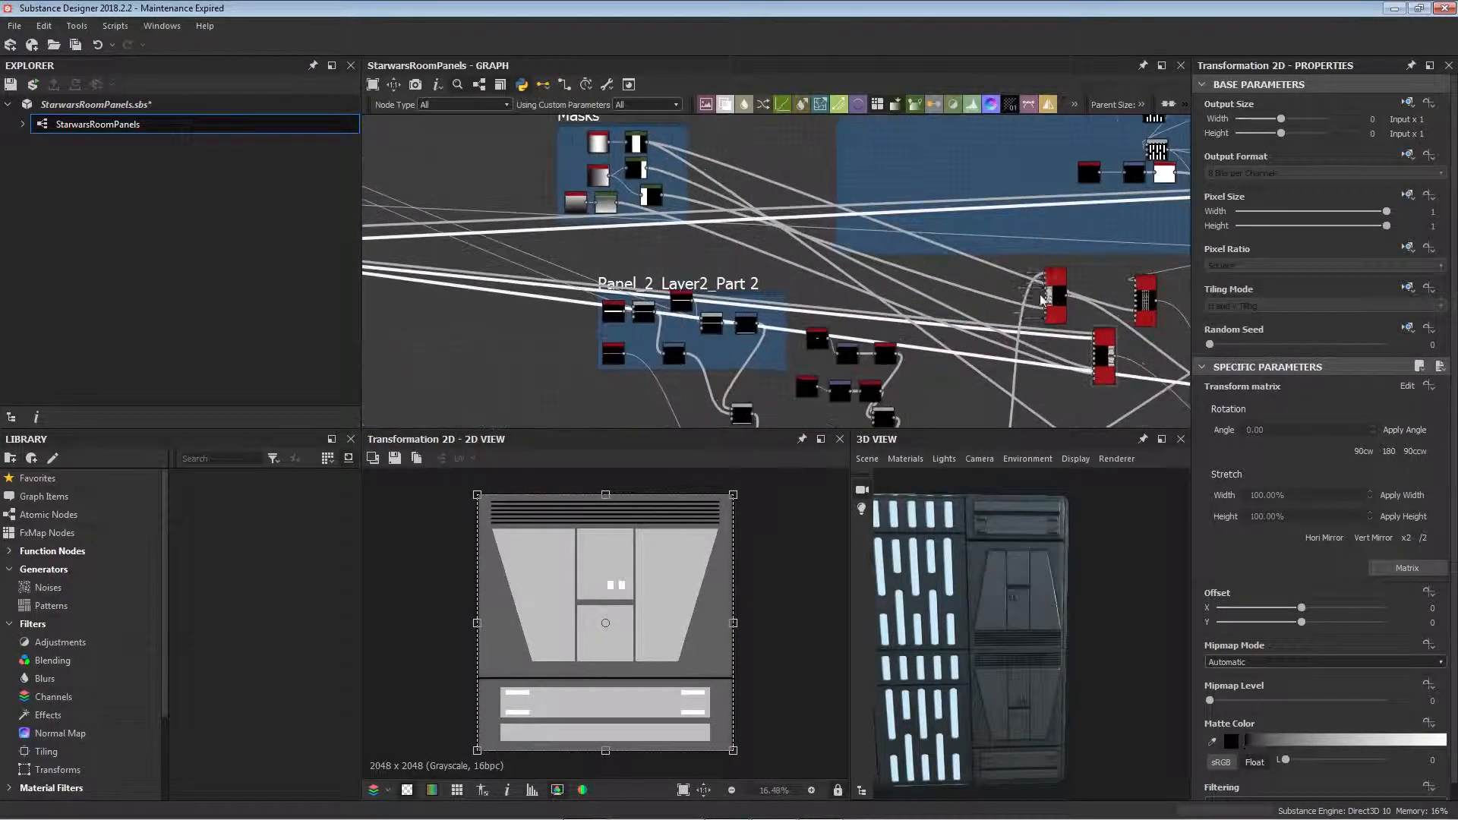
pyautogui.scroll(6, 838, 315)
pyautogui.doubleClick(855, 325)
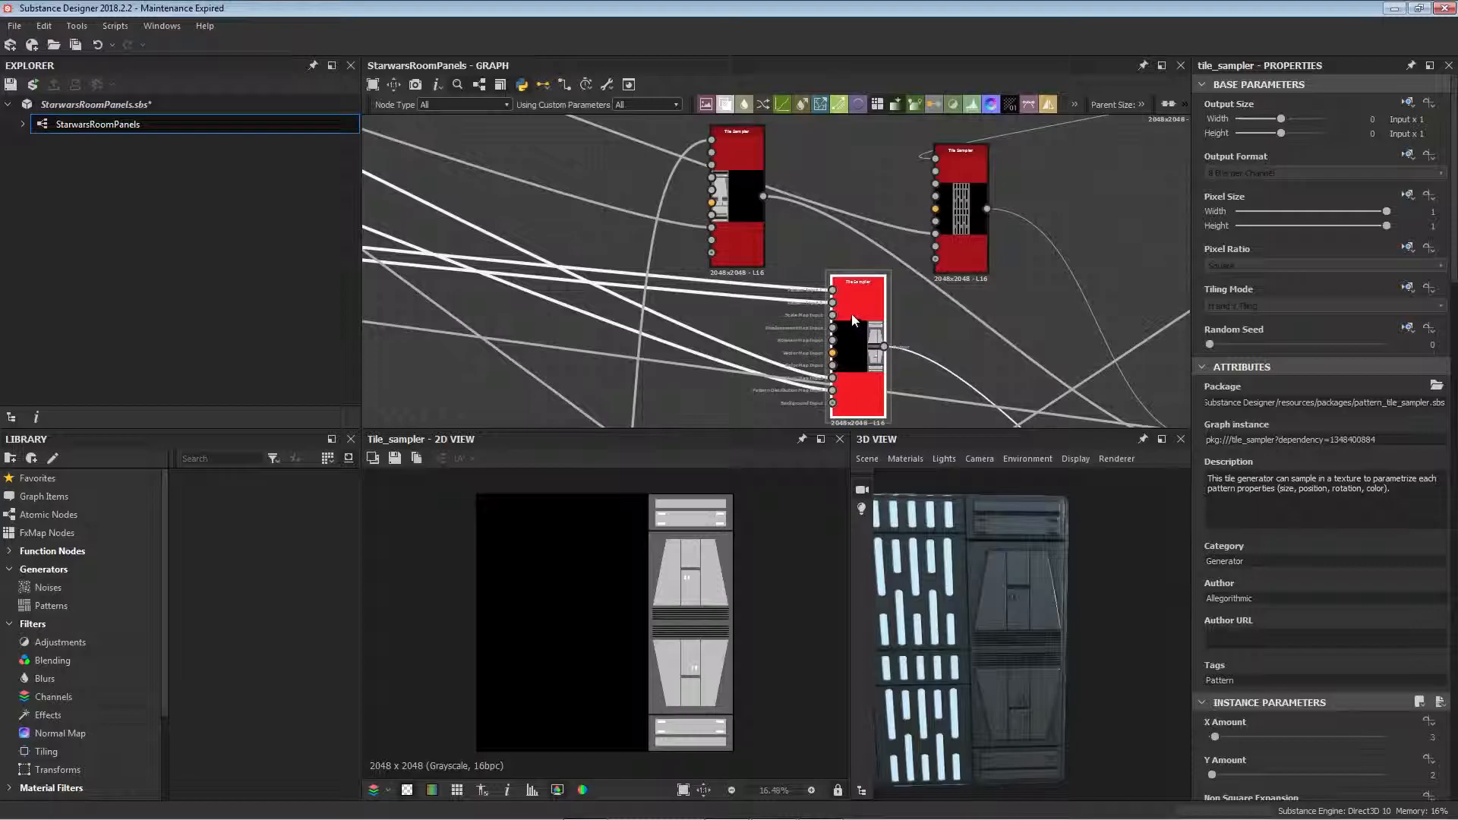
pyautogui.click(959, 194)
pyautogui.doubleClick(958, 223)
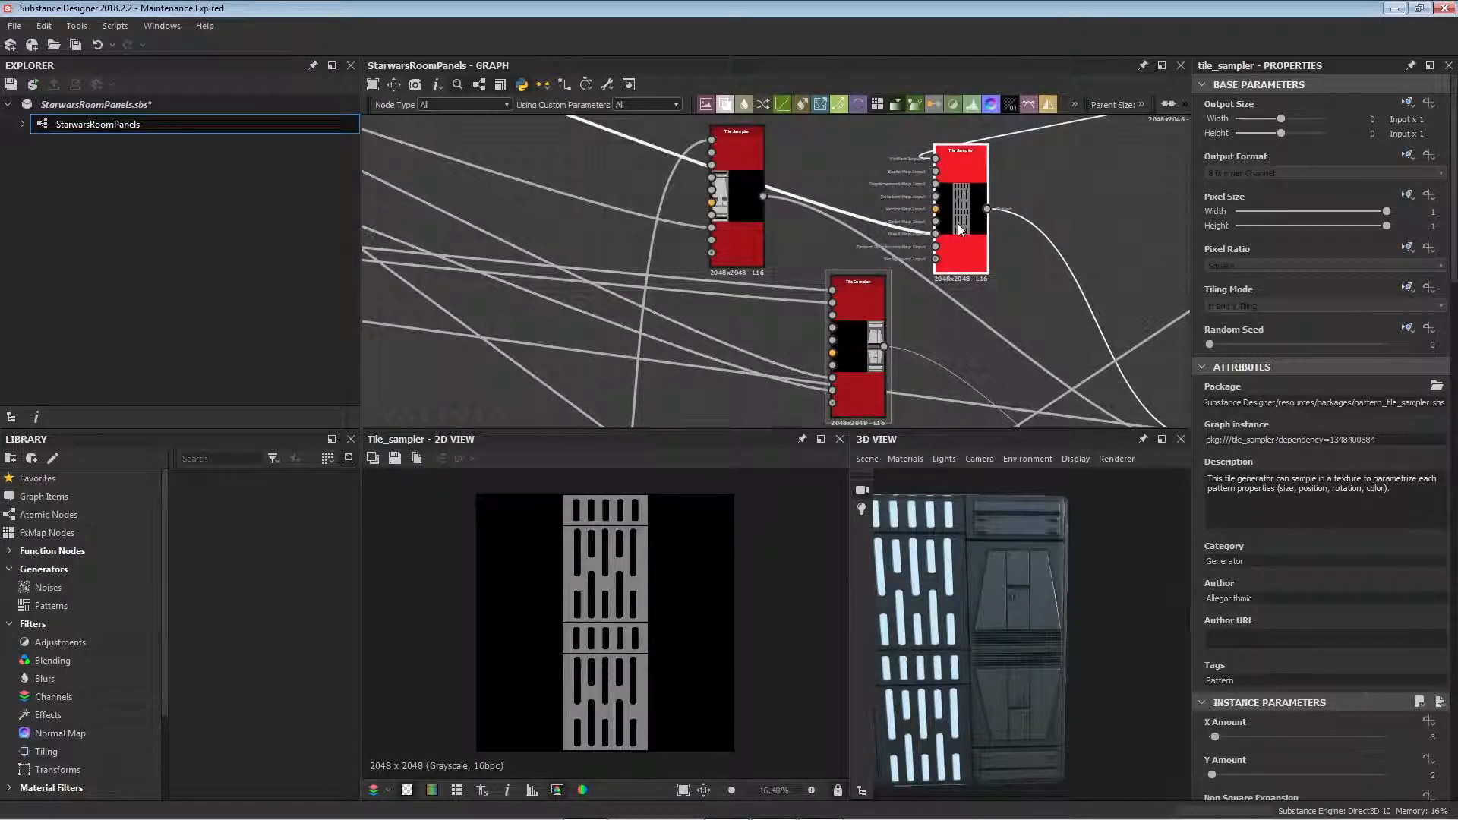
pyautogui.click(752, 182)
pyautogui.doubleClick(753, 188)
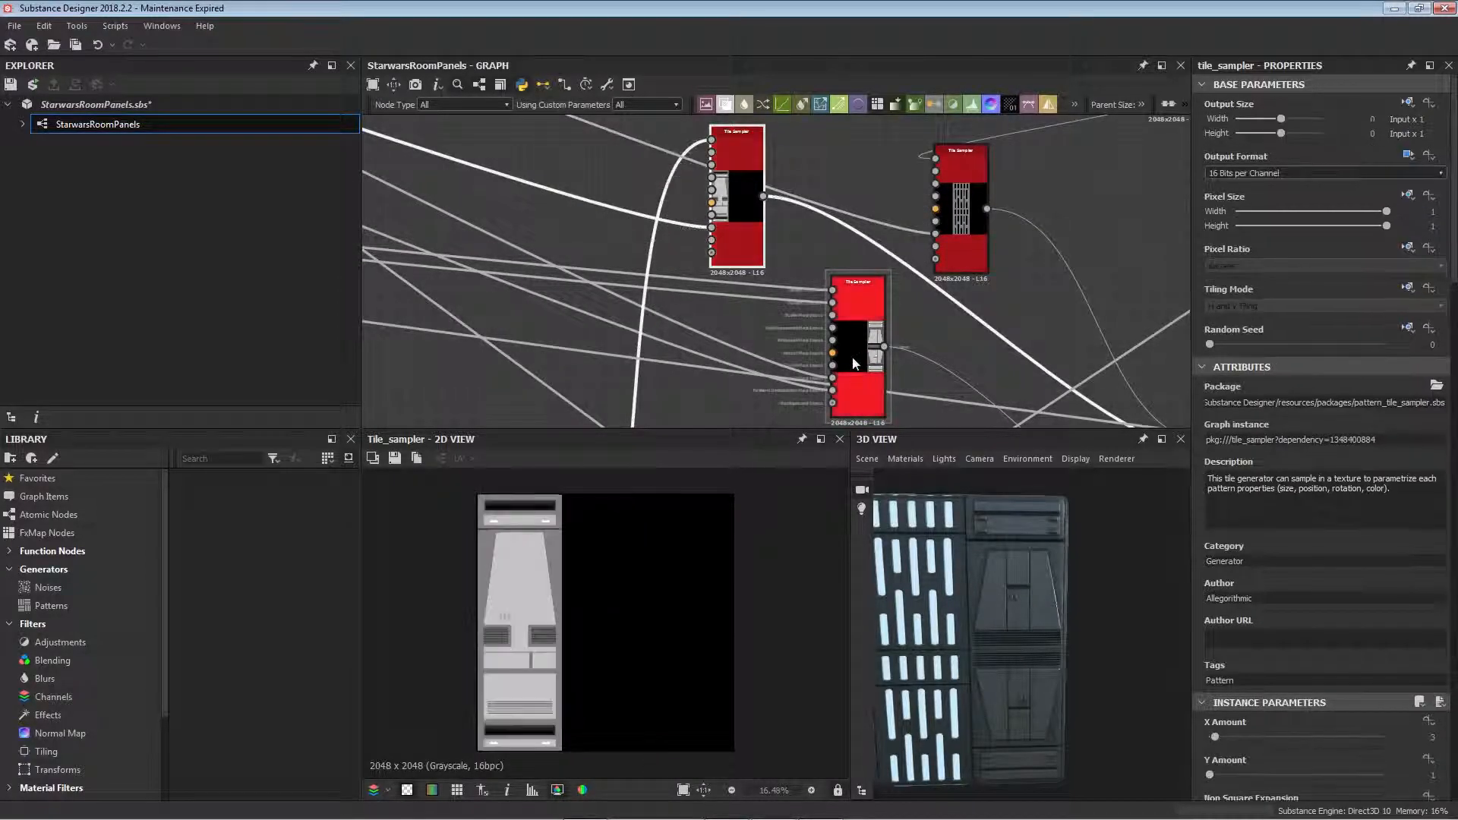
pyautogui.doubleClick(851, 357)
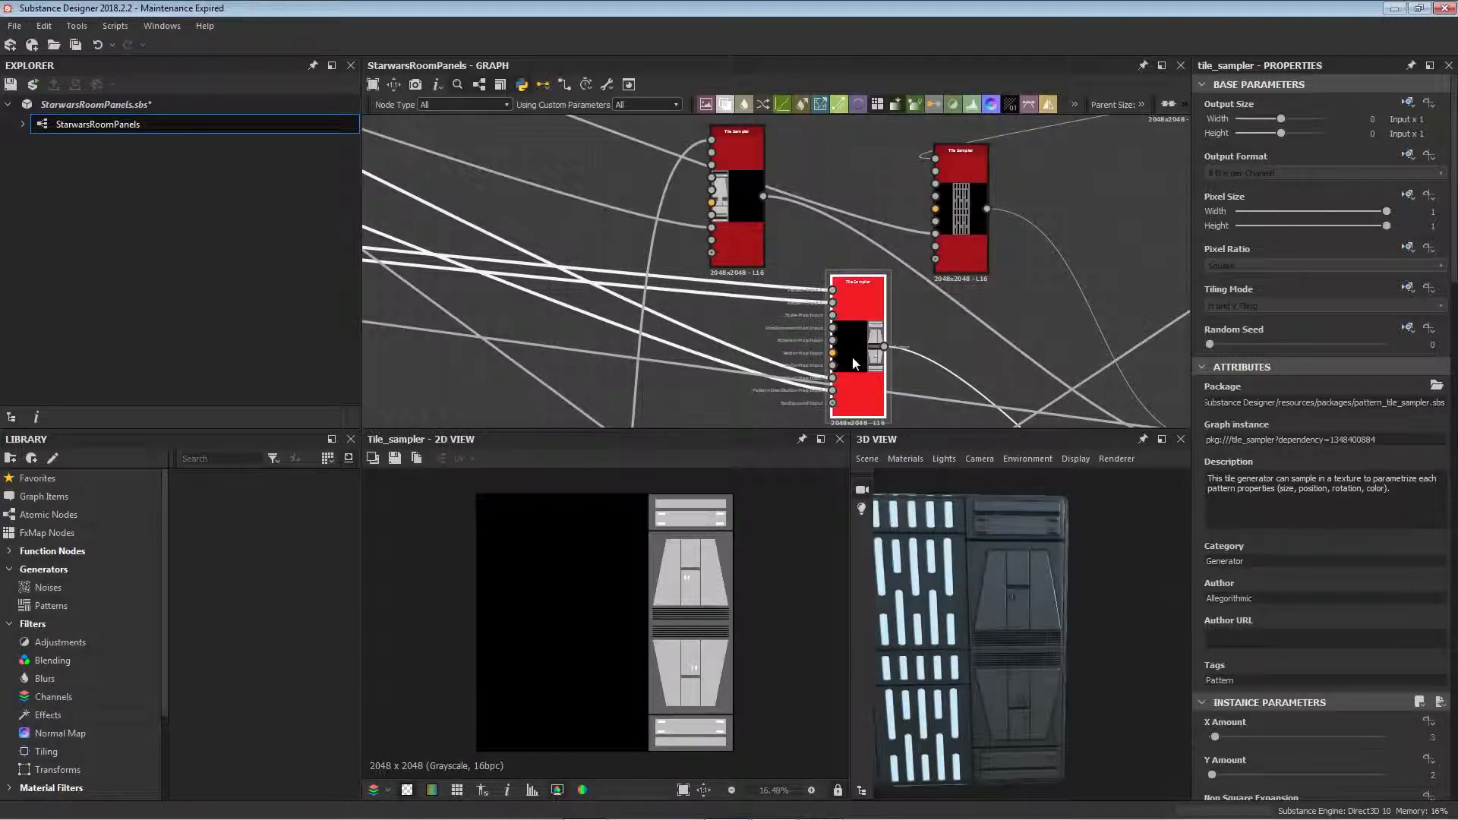
# - Locate the upper Tile Sampler in the Recommended tiling frame and select it
pyautogui.scroll(-3, 851, 357)
pyautogui.moveTo(988, 340); pyautogui.dragTo(756, 327, button='middle')
pyautogui.moveTo(813, 286); pyautogui.dragTo(565, 340, button='middle')
pyautogui.scroll(-3, 566, 341)
pyautogui.click(812, 241)
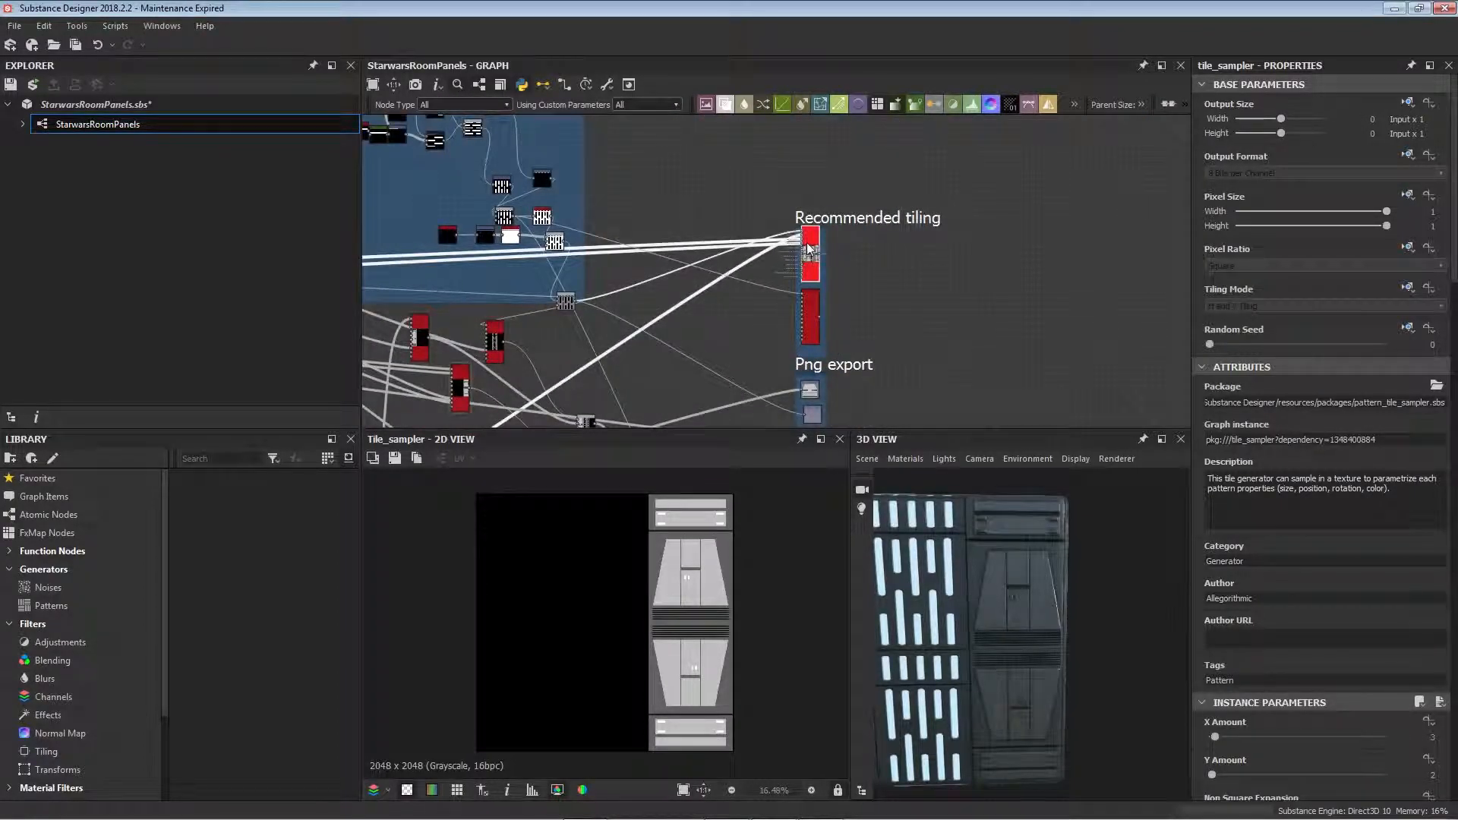
# - Examine the amount, pattern, size, rotation and color parameters of the Tile Sampler that places the trapezoid door panels
pyautogui.moveTo(696, 344); pyautogui.dragTo(980, 207, button='middle')
pyautogui.scroll(4, 730, 223)
pyautogui.moveTo(738, 262); pyautogui.dragTo(835, 288, button='middle')
pyautogui.scroll(3, 759, 296)
pyautogui.doubleClick(803, 307)
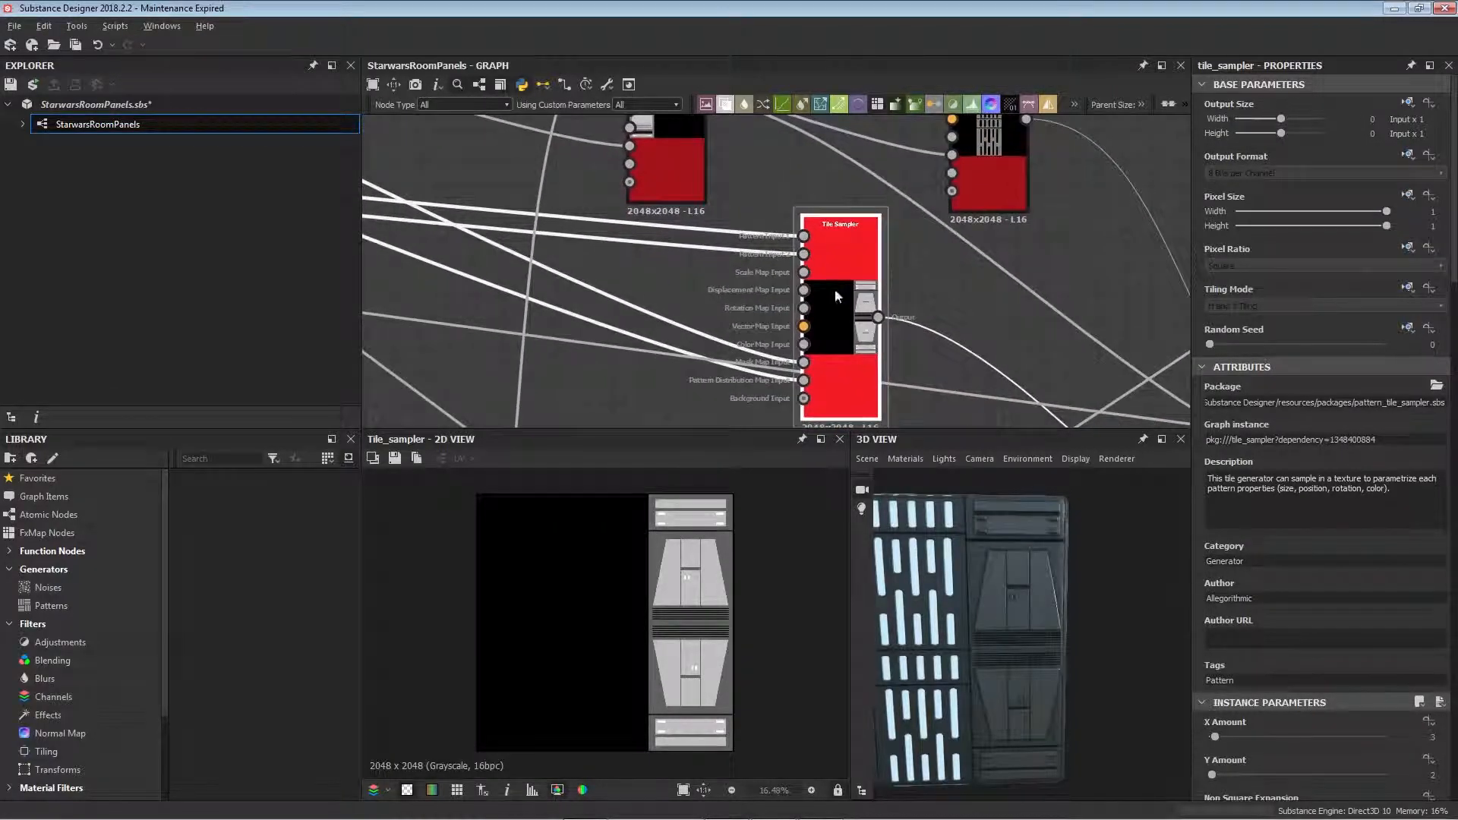
pyautogui.scroll(-1, 1209, 648)
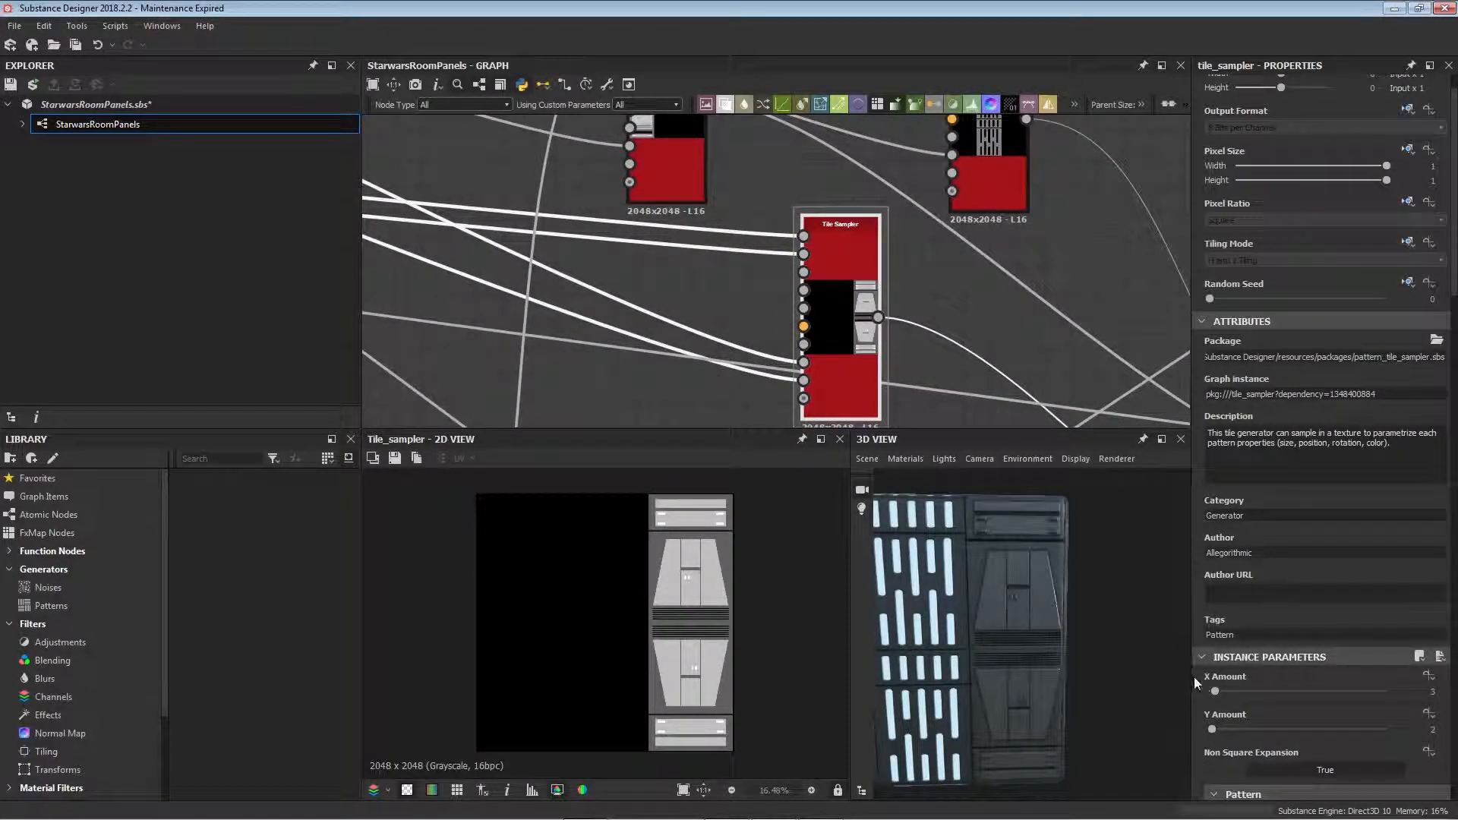
pyautogui.scroll(-1, 1192, 684)
pyautogui.moveTo(896, 251); pyautogui.dragTo(862, 241, button='middle')
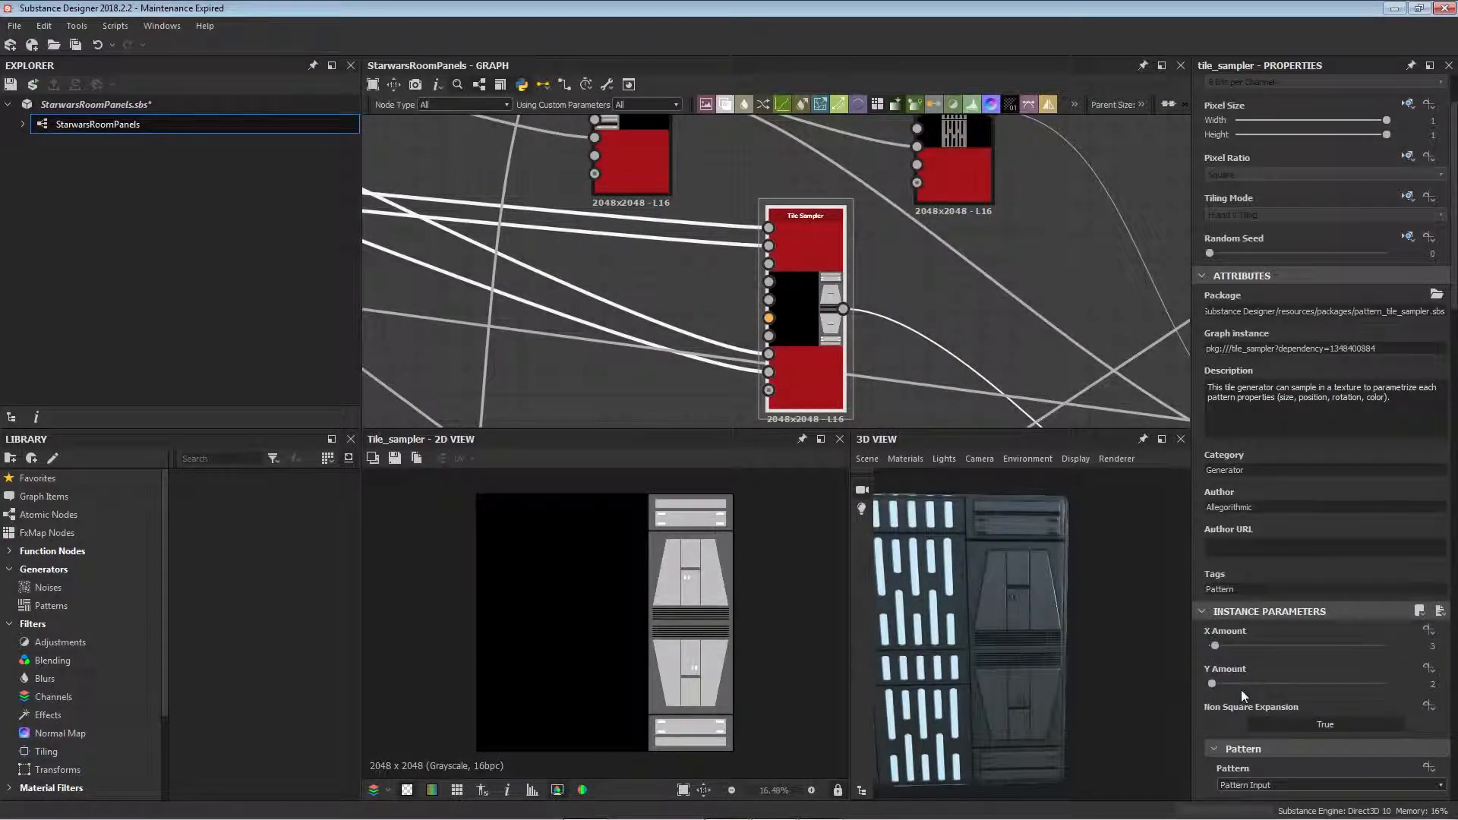
pyautogui.scroll(-3, 1342, 690)
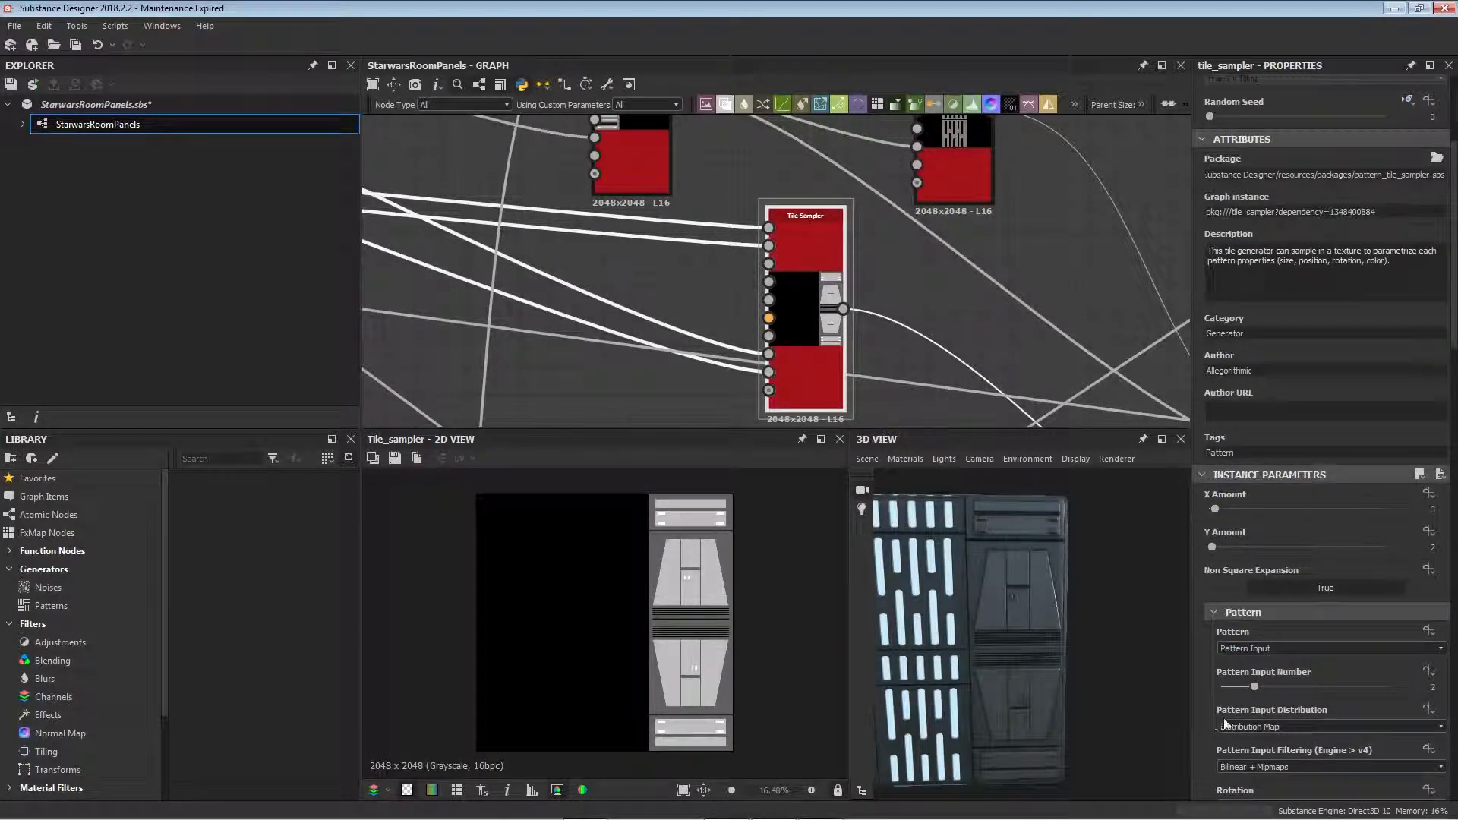
pyautogui.scroll(-1, 1214, 721)
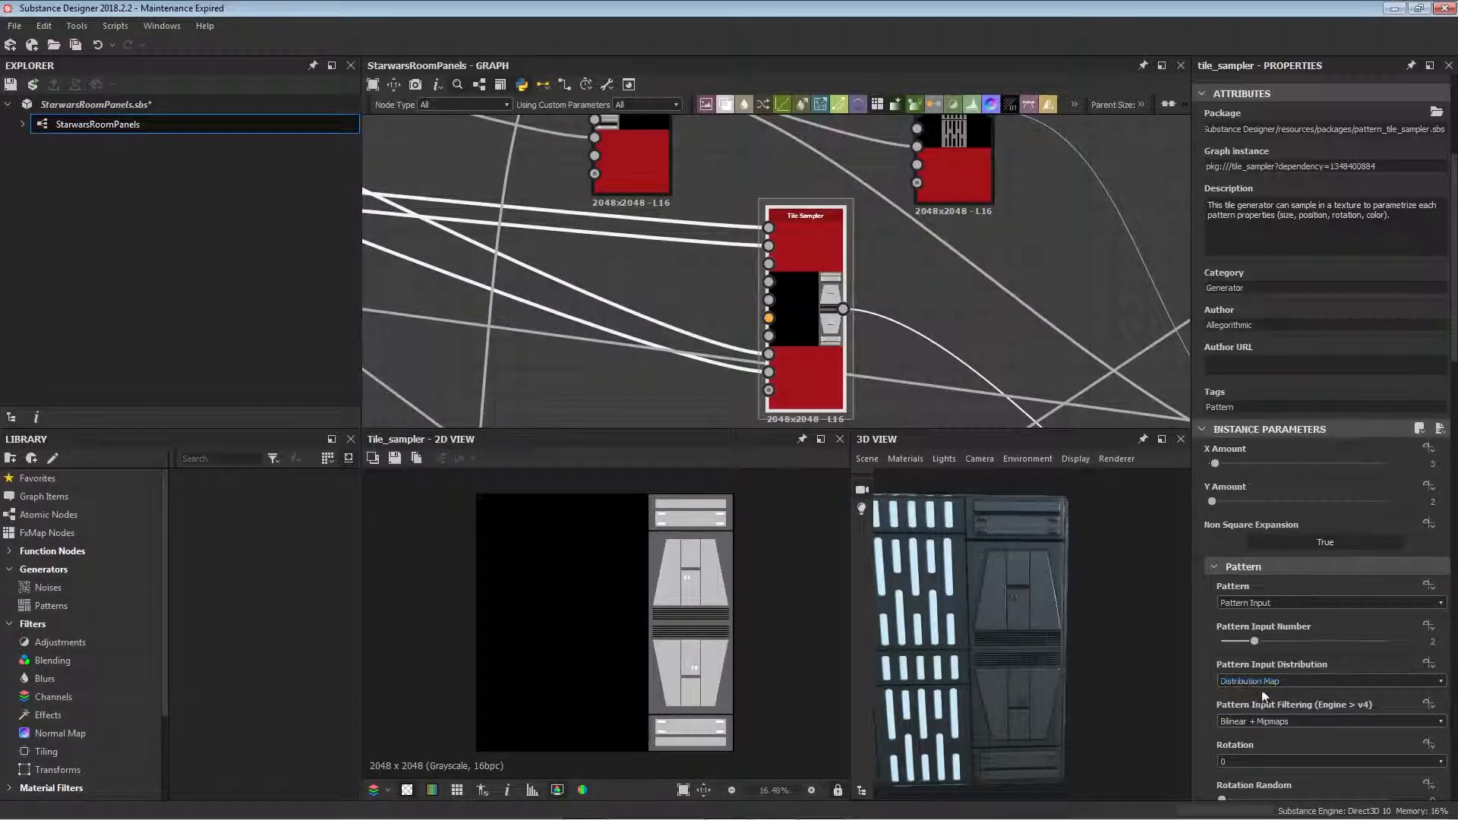
pyautogui.scroll(-1, 1260, 691)
pyautogui.scroll(-20, 1230, 693)
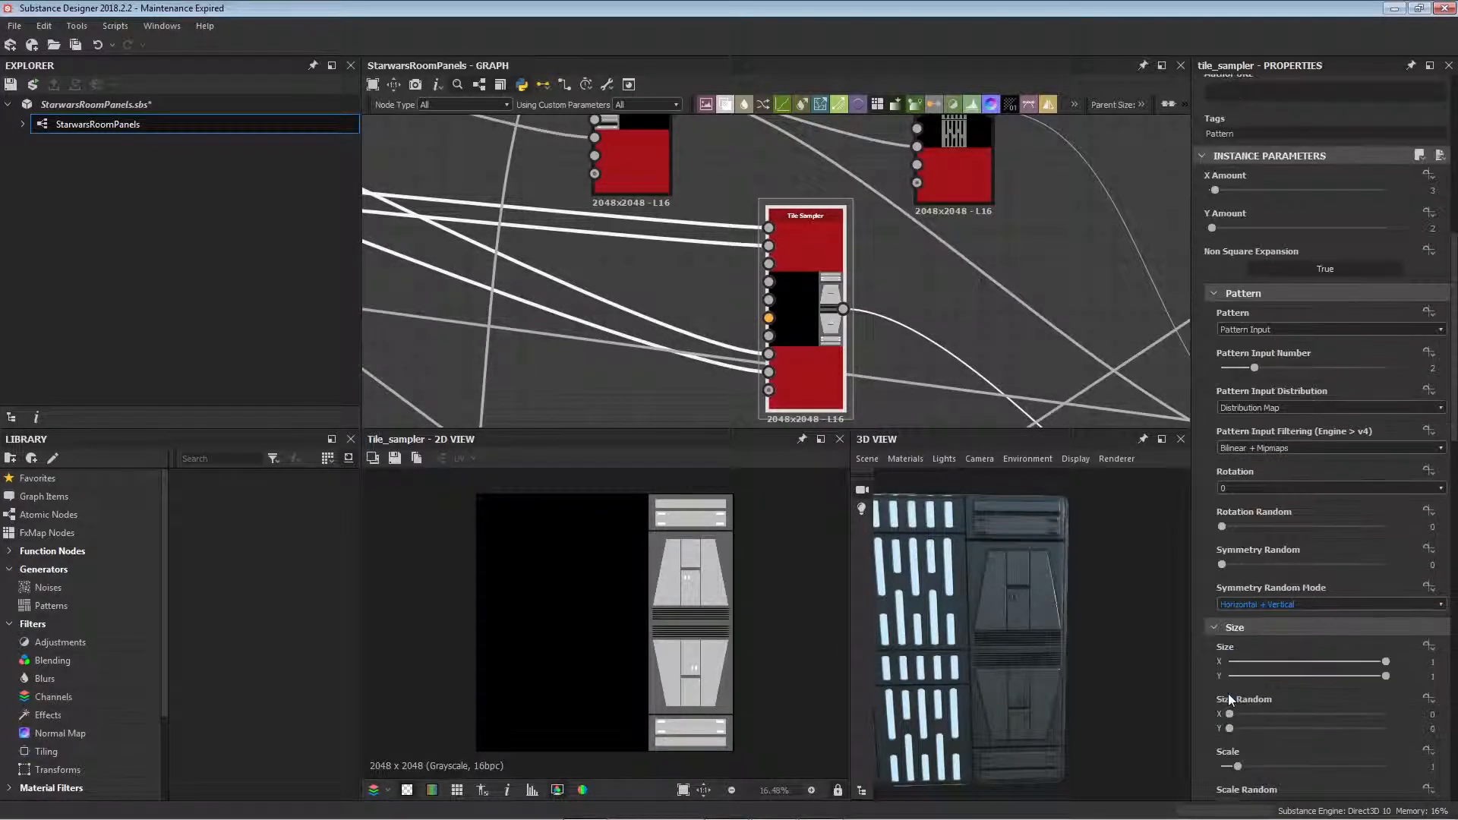
pyautogui.scroll(-10, 1228, 697)
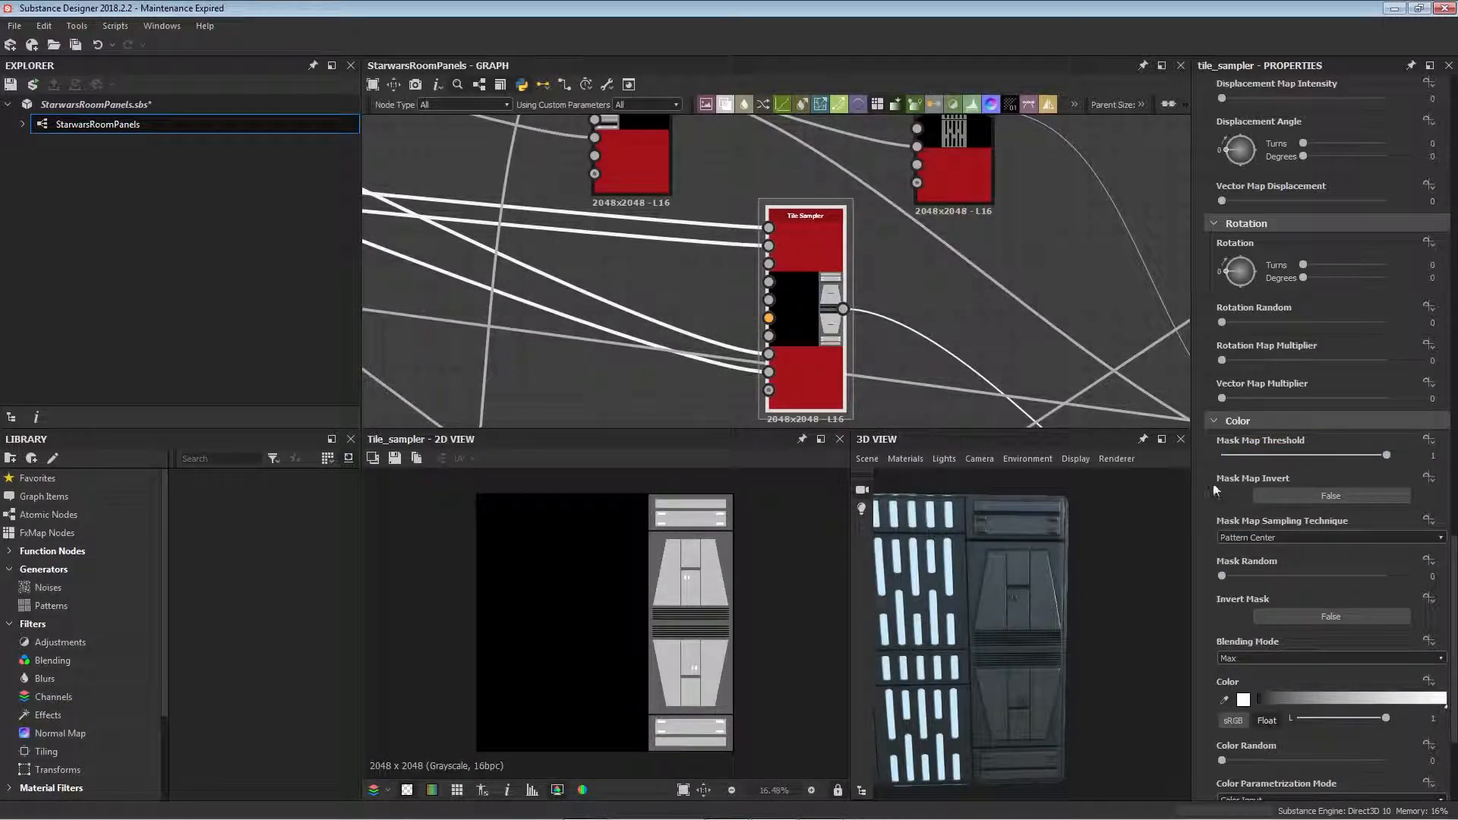
# - Trace the sampler's map inputs back to the Masks frame and preview its three linear gradients and the lowest Gradient Map
pyautogui.moveTo(808, 272); pyautogui.dragTo(894, 291, button='middle')
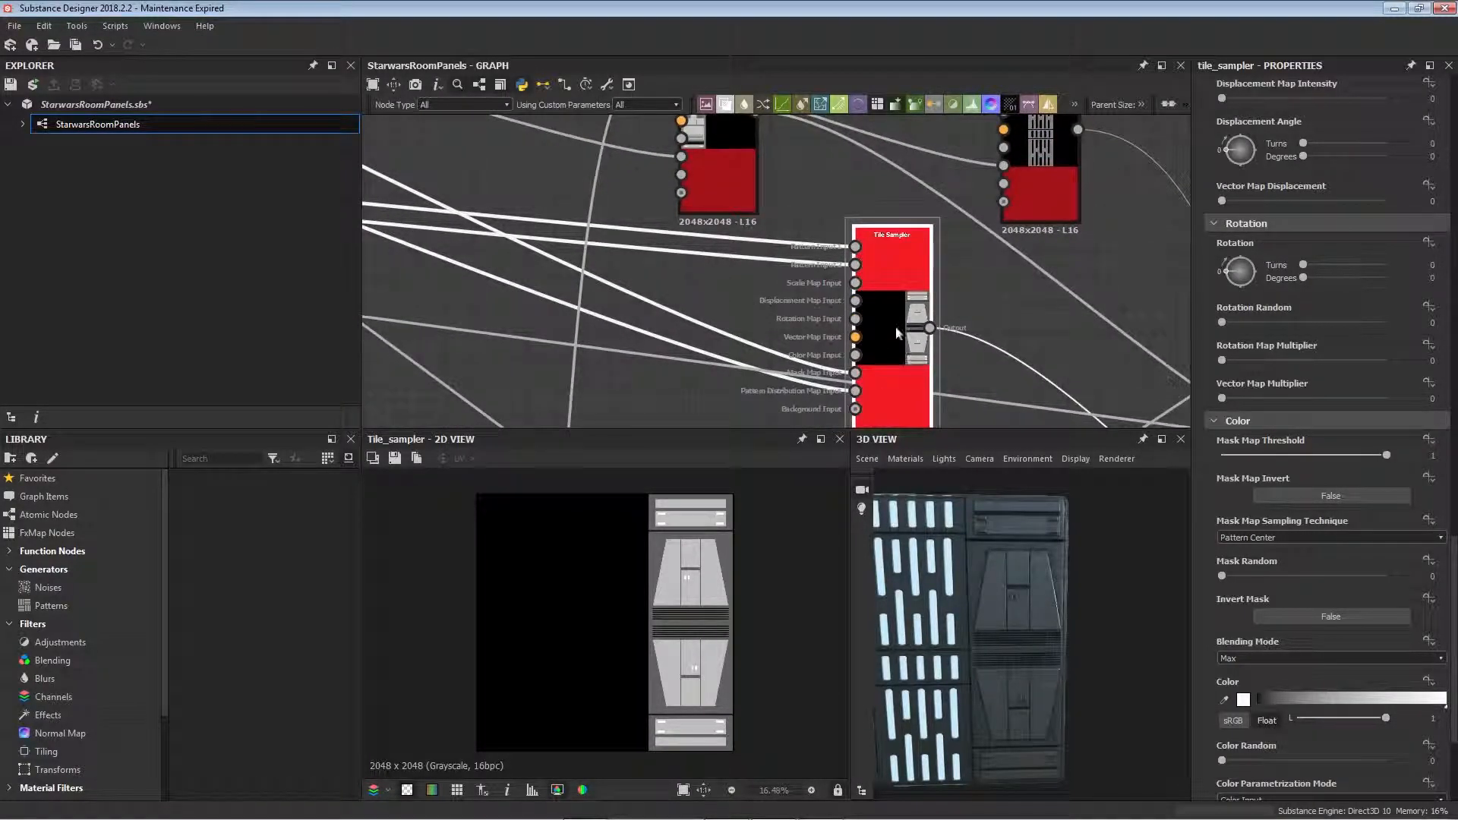
pyautogui.scroll(-4, 877, 356)
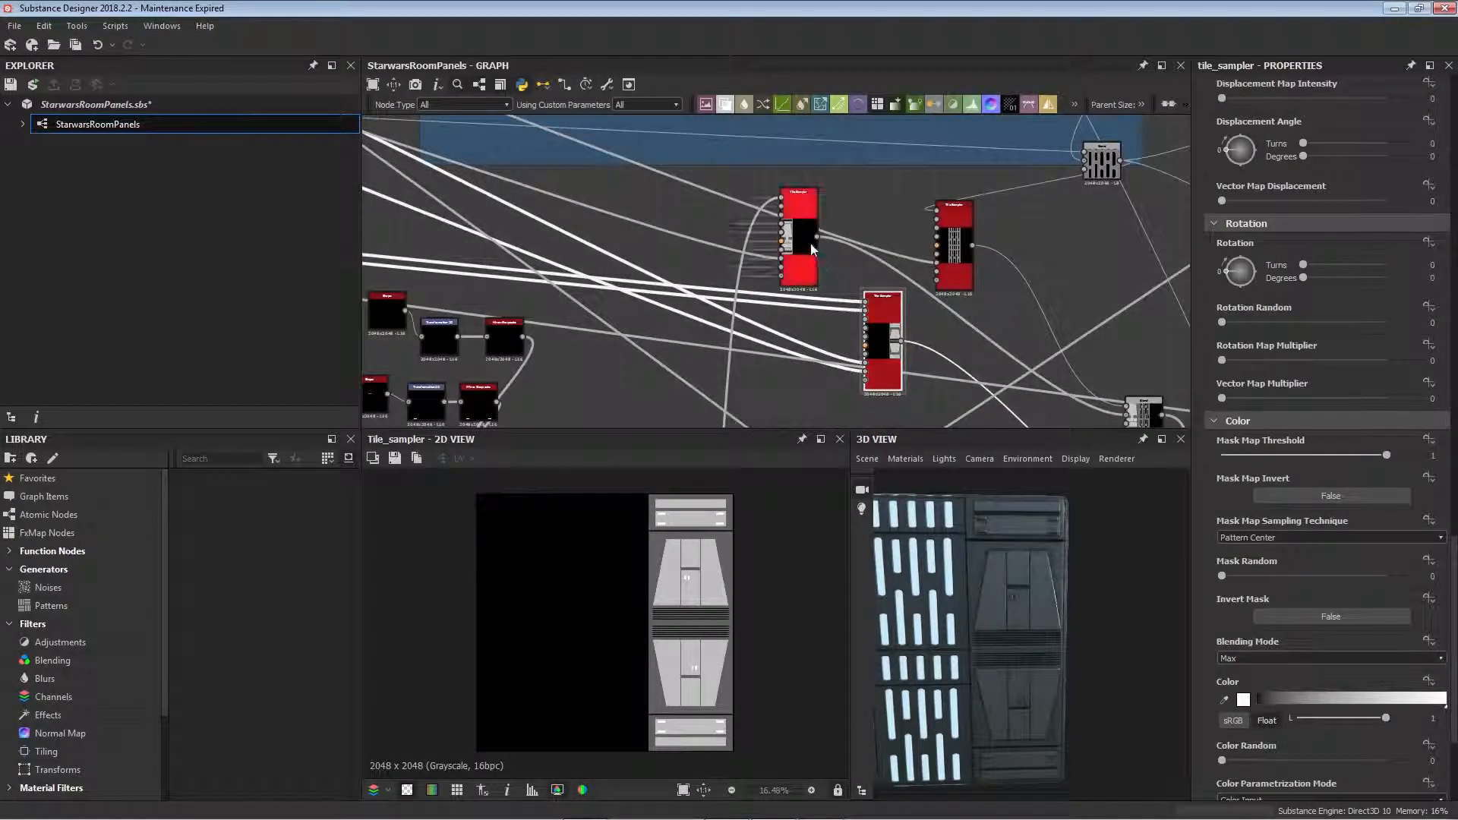
pyautogui.moveTo(505, 224); pyautogui.dragTo(729, 303, button='middle')
pyautogui.moveTo(380, 148); pyautogui.dragTo(647, 230, button='middle')
pyautogui.moveTo(560, 202); pyautogui.dragTo(810, 296, button='middle')
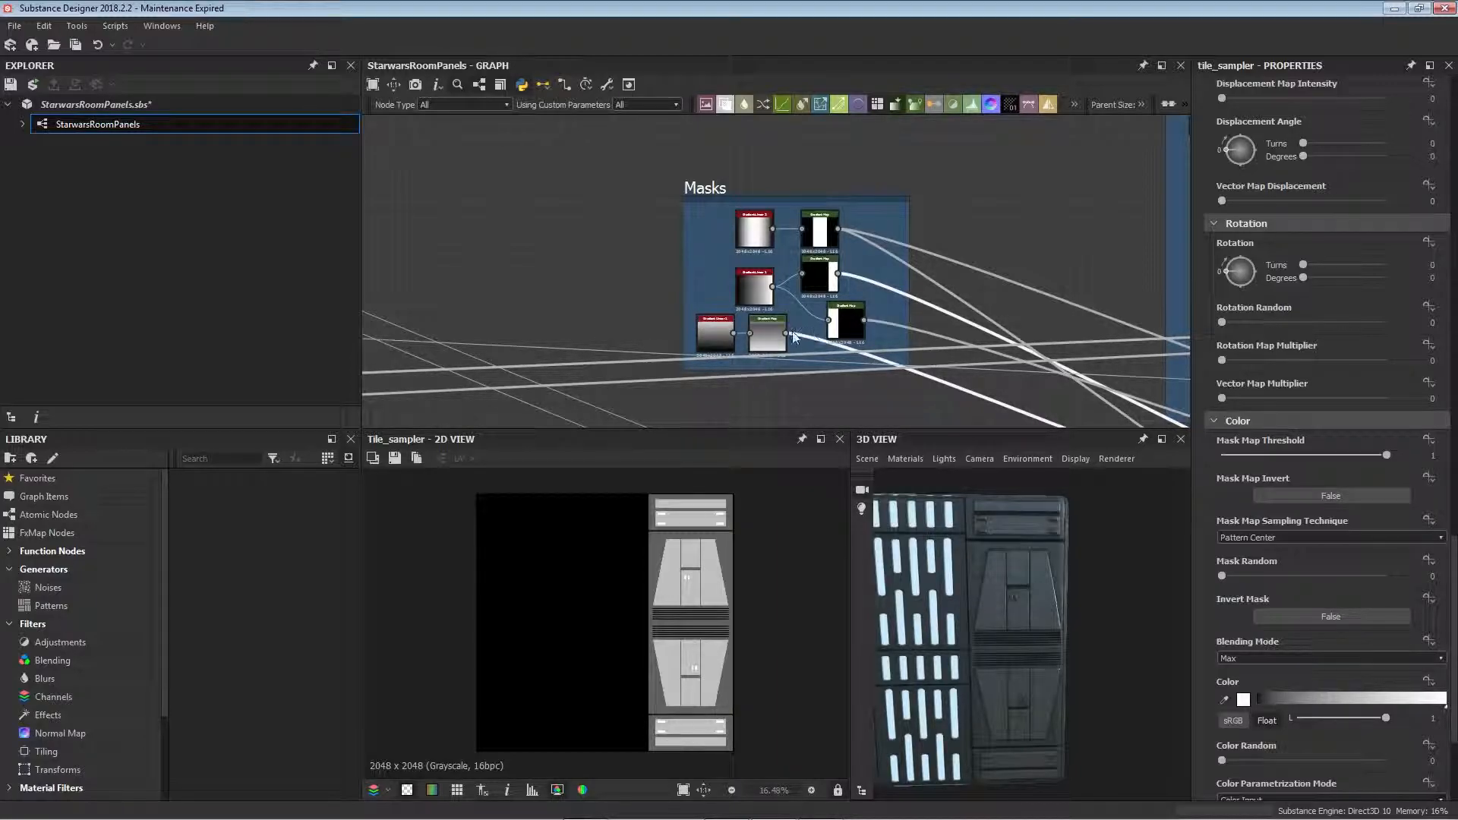
pyautogui.scroll(3, 750, 346)
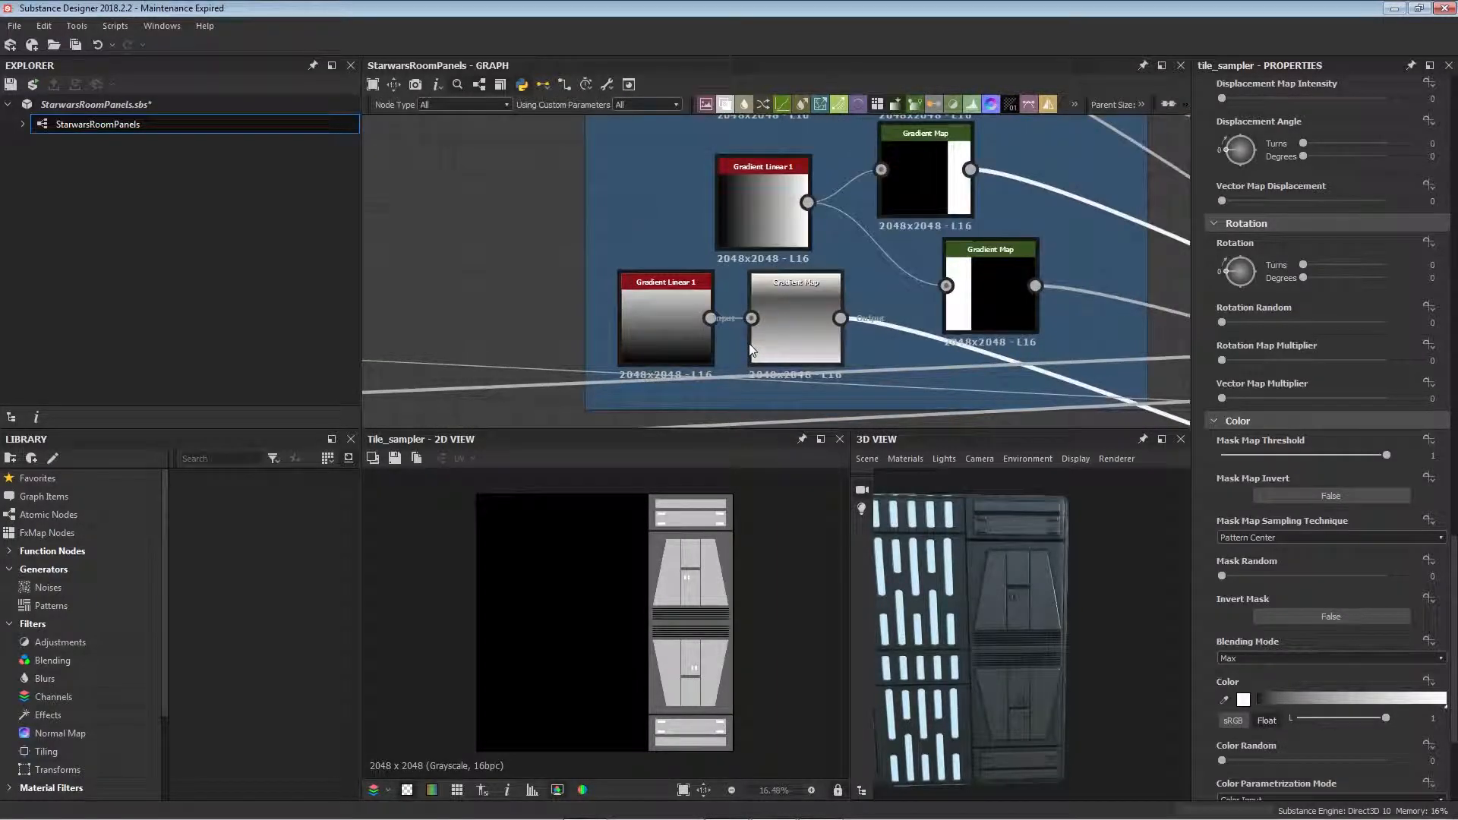
pyautogui.moveTo(745, 324); pyautogui.dragTo(671, 353, button='middle')
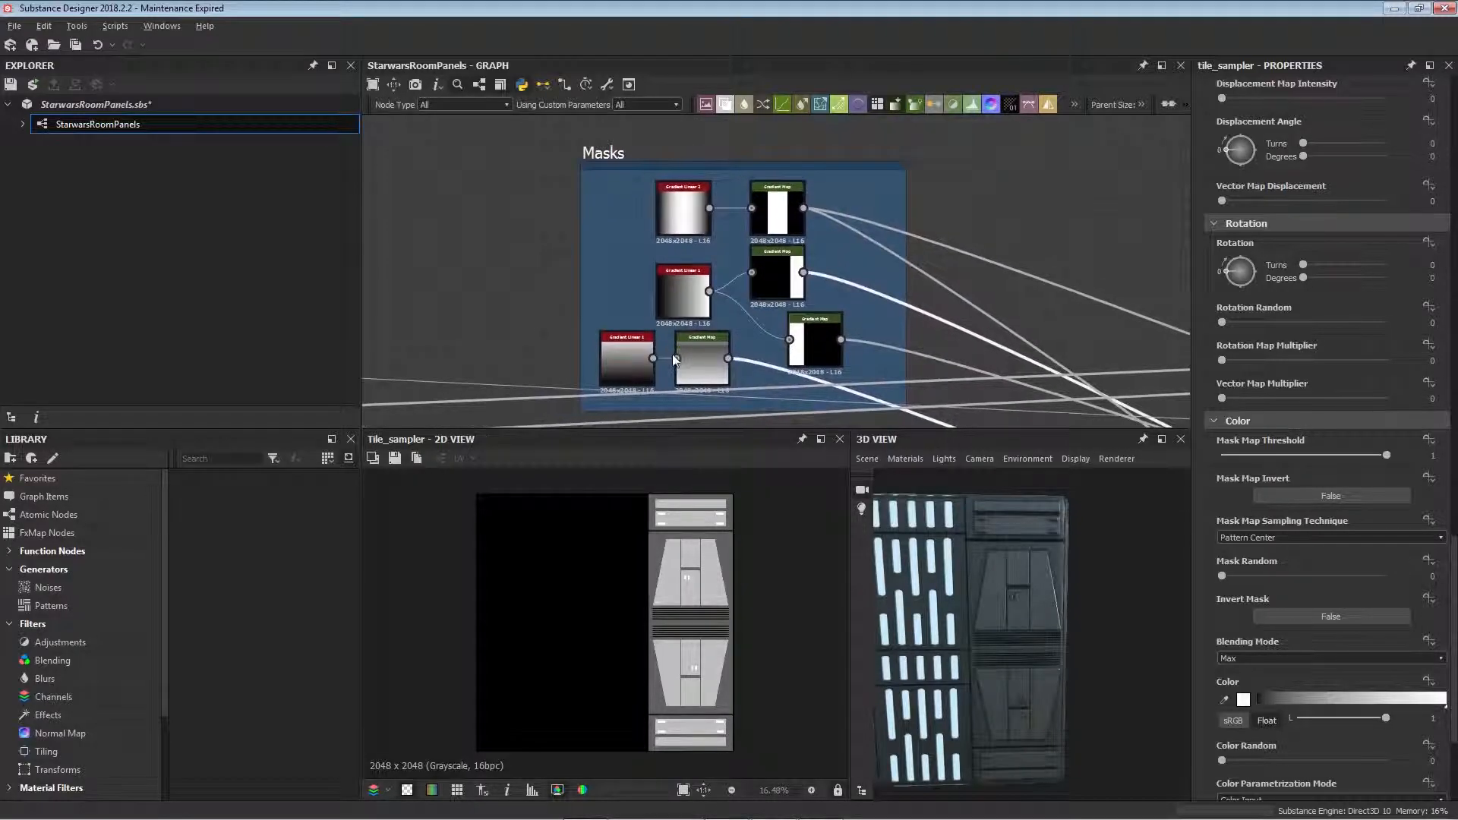
pyautogui.click(633, 359)
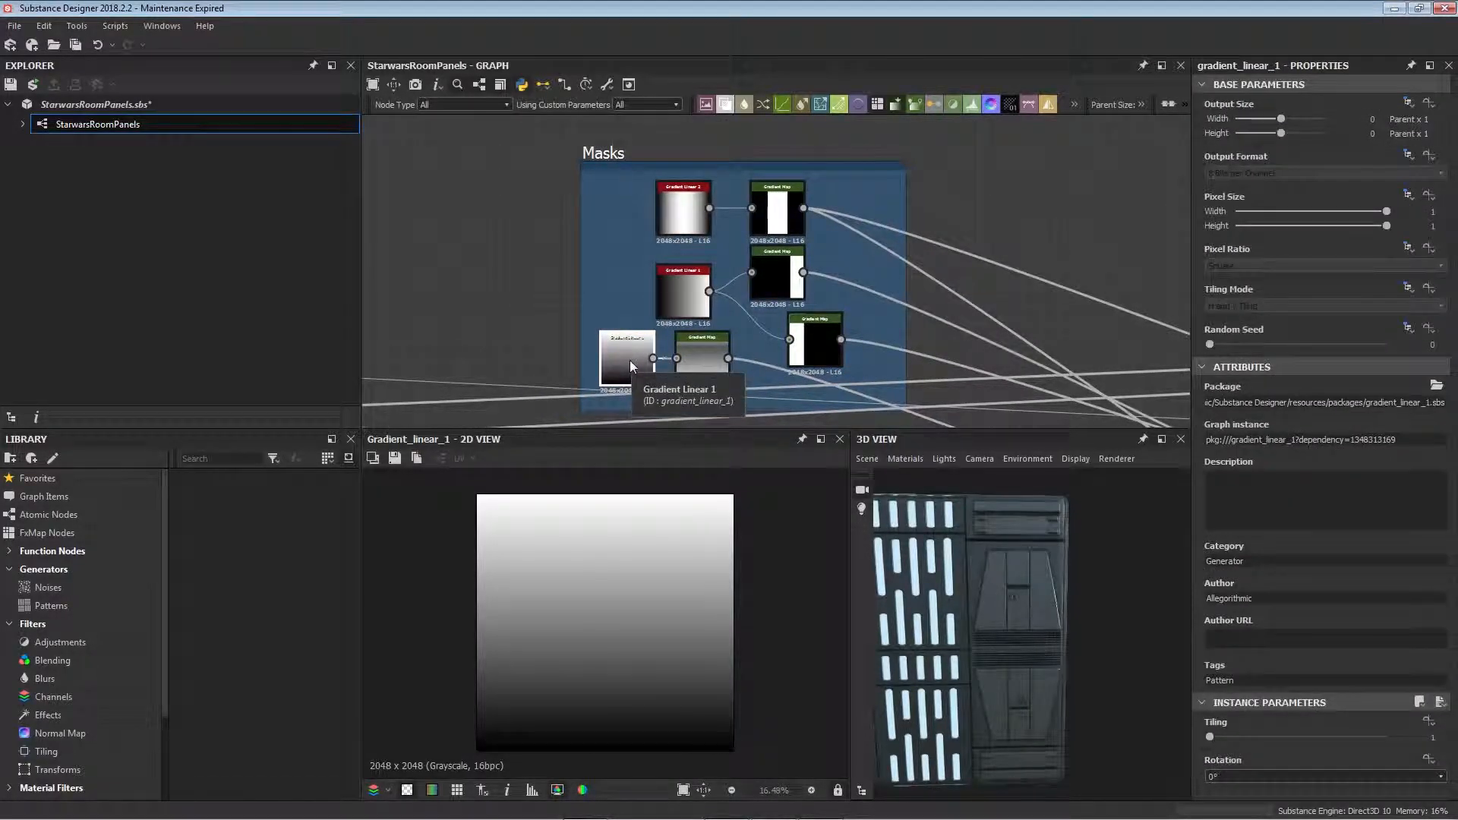
pyautogui.click(671, 292)
pyautogui.click(685, 203)
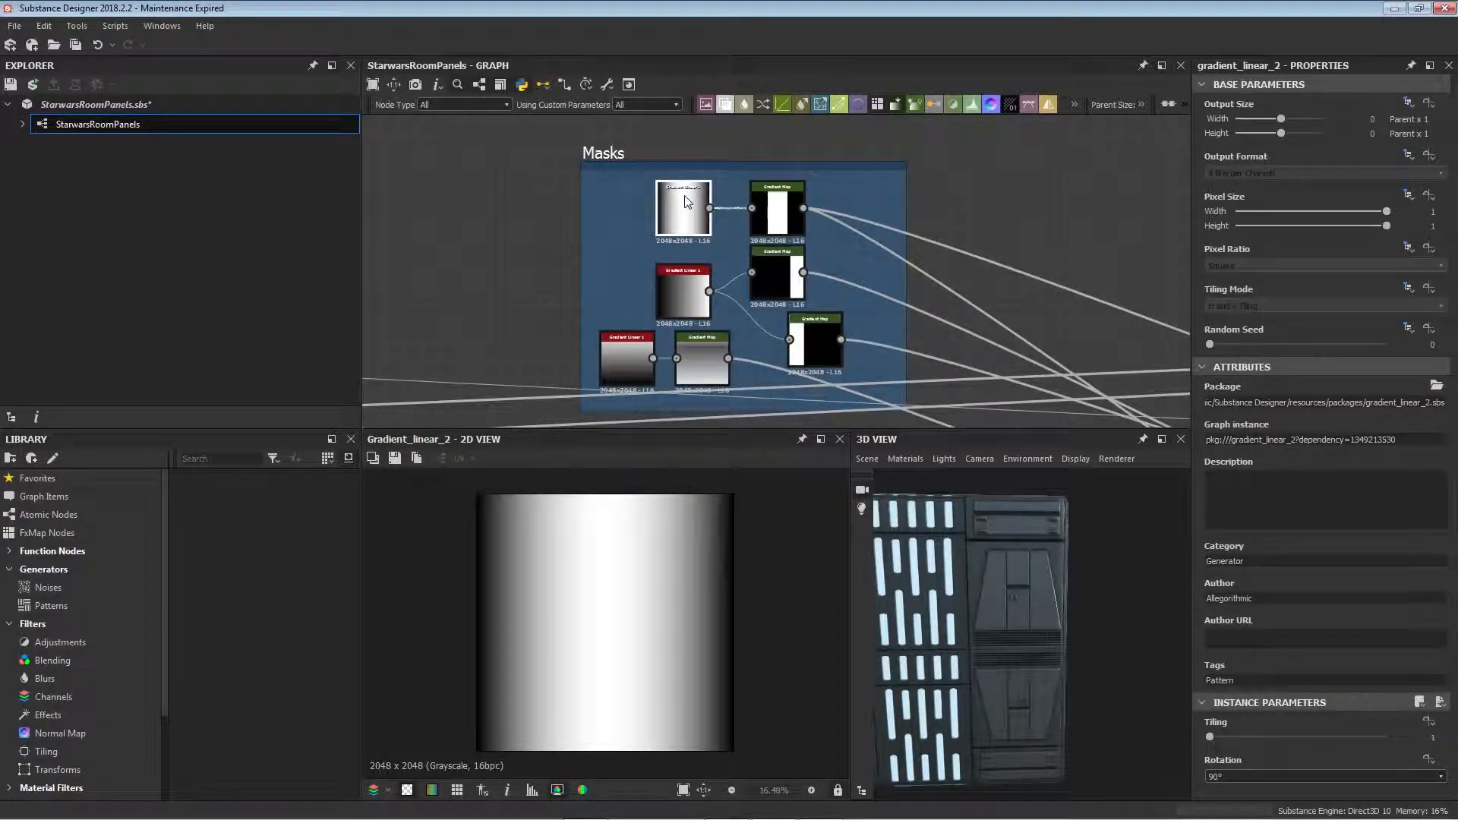
pyautogui.click(700, 363)
pyautogui.moveTo(709, 355); pyautogui.dragTo(697, 334, button='middle')
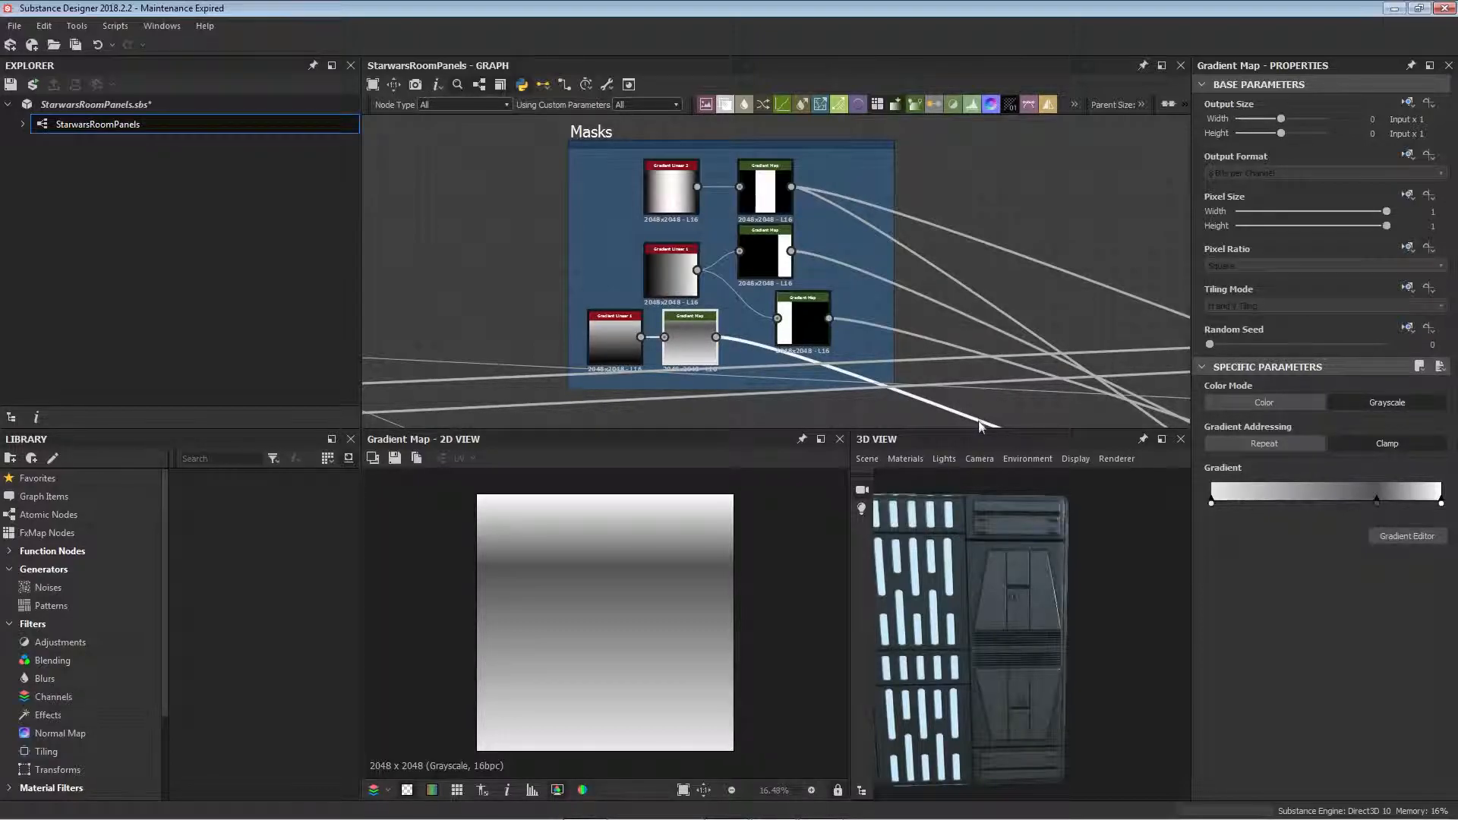
# - Preview the middle Gradient Linear 1 node in the Masks frame and nudge it slightly upward
pyautogui.moveTo(887, 376); pyautogui.dragTo(820, 328, button='middle')
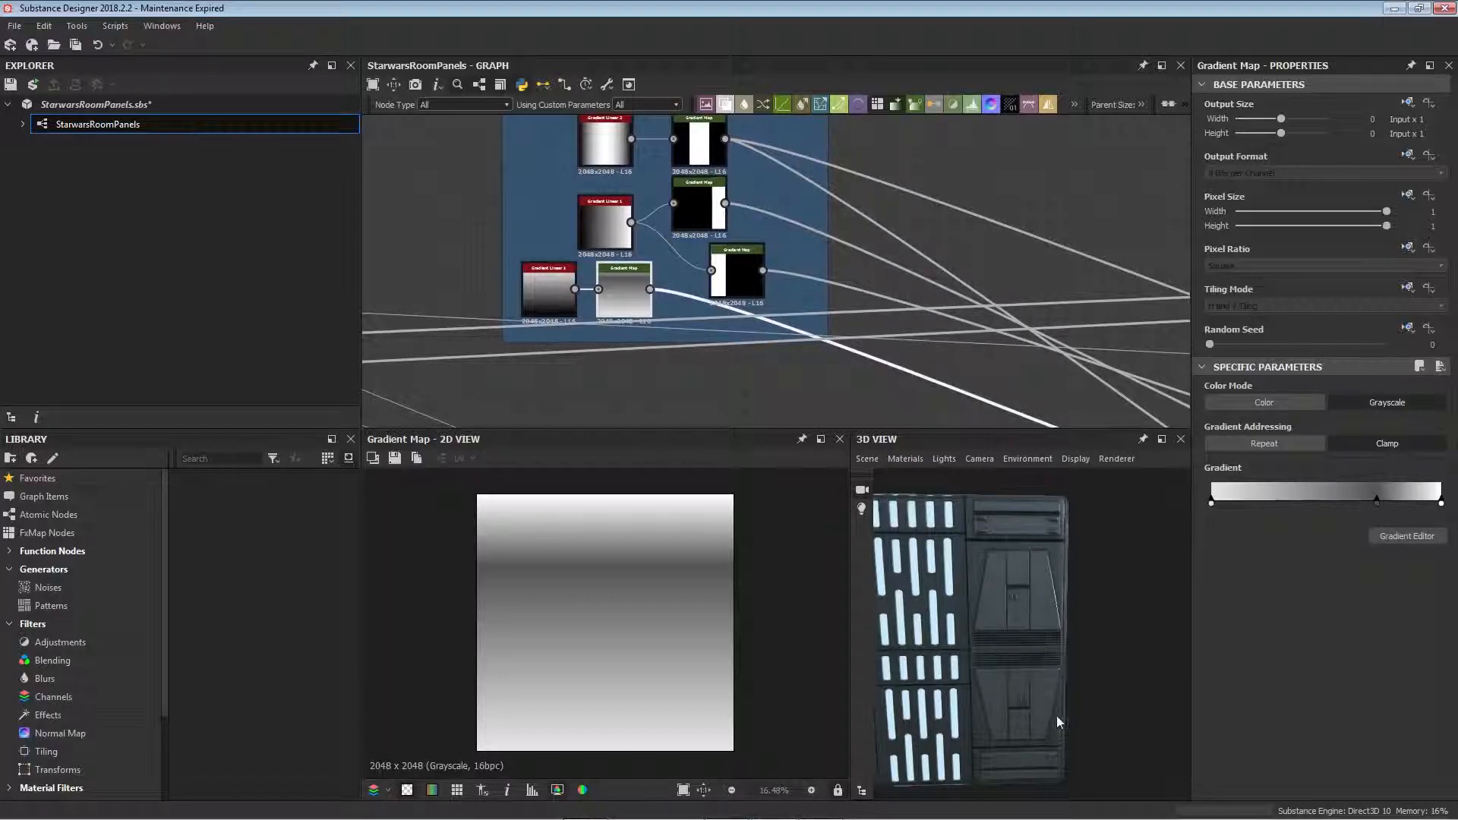
pyautogui.moveTo(692, 328); pyautogui.dragTo(695, 376, button='middle')
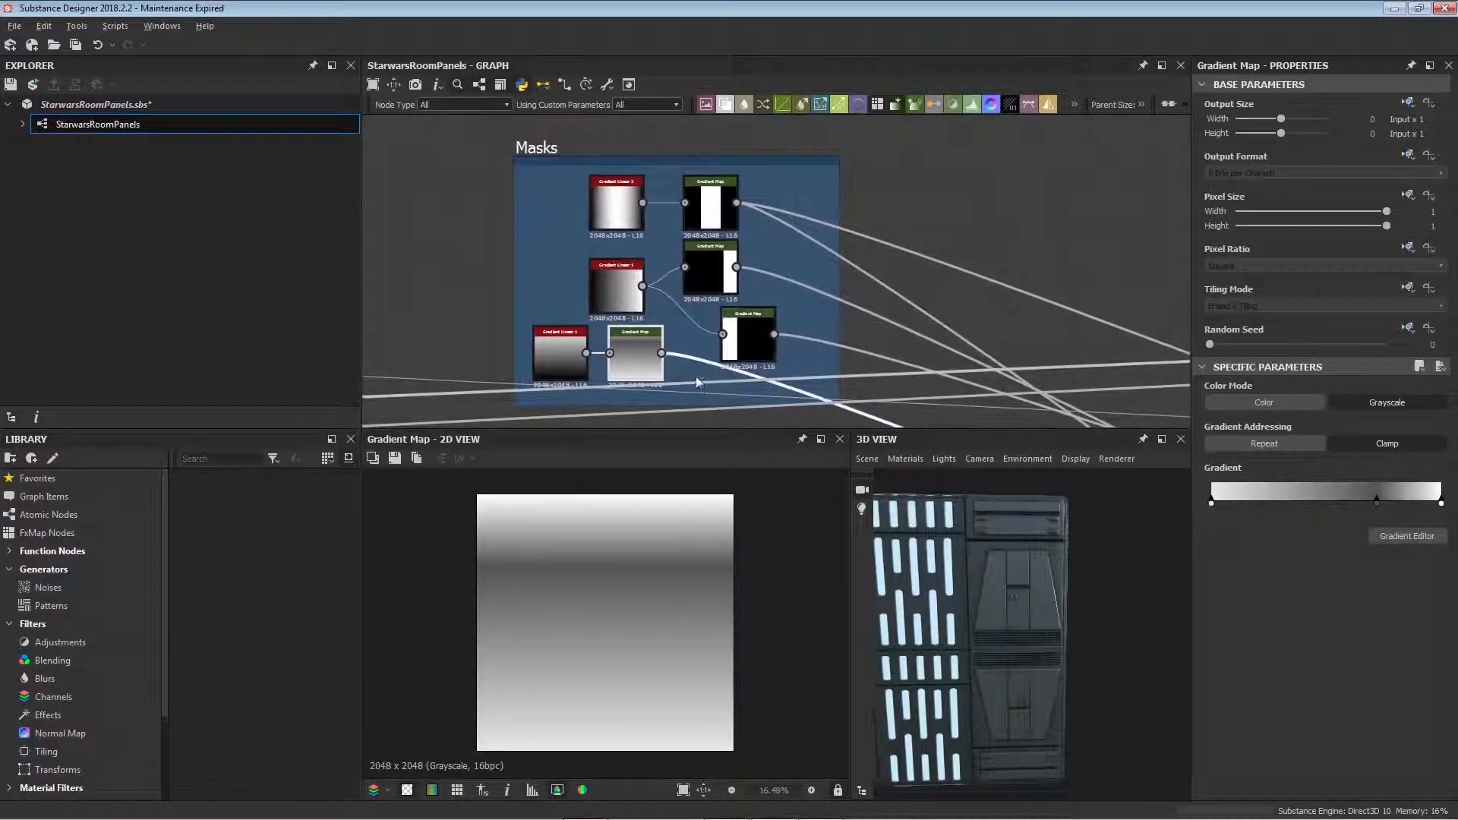
pyautogui.doubleClick(627, 281)
pyautogui.moveTo(617, 283); pyautogui.dragTo(611, 279)
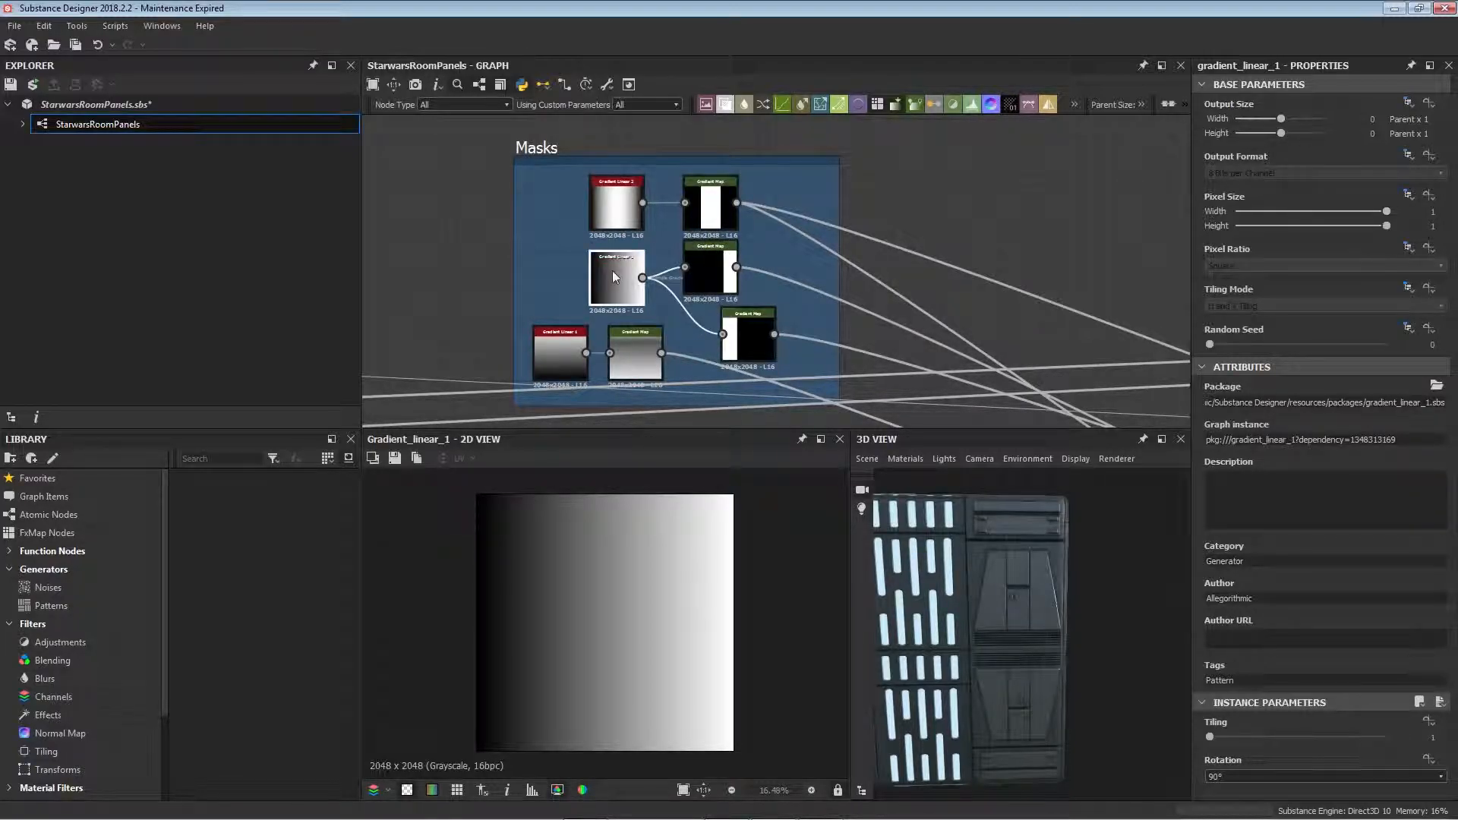
# - Preview the Gradient Map masks for the right, left and middle columns, along with the Gradient Linear 2 source
pyautogui.click(721, 269)
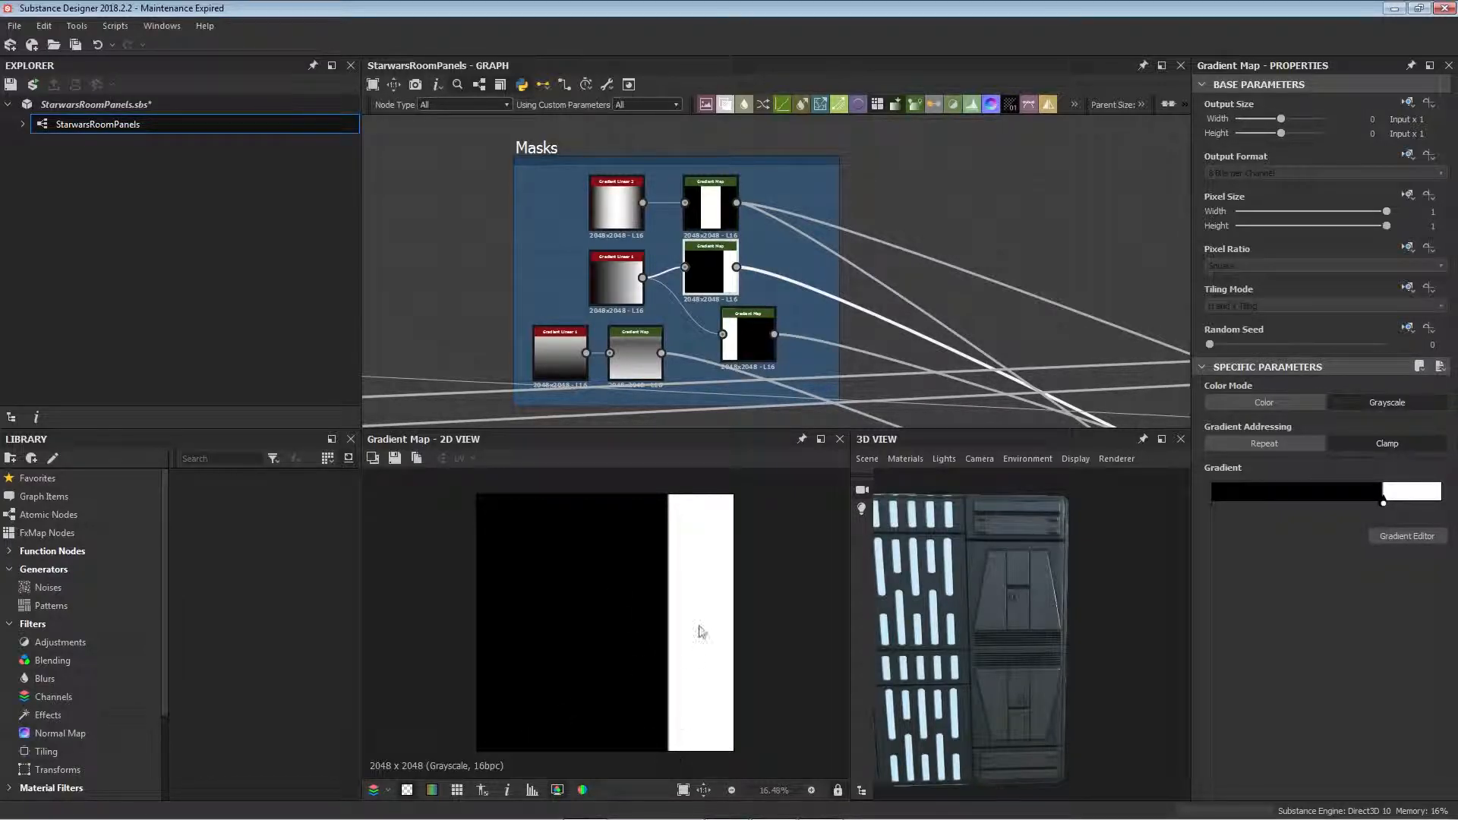
pyautogui.click(748, 334)
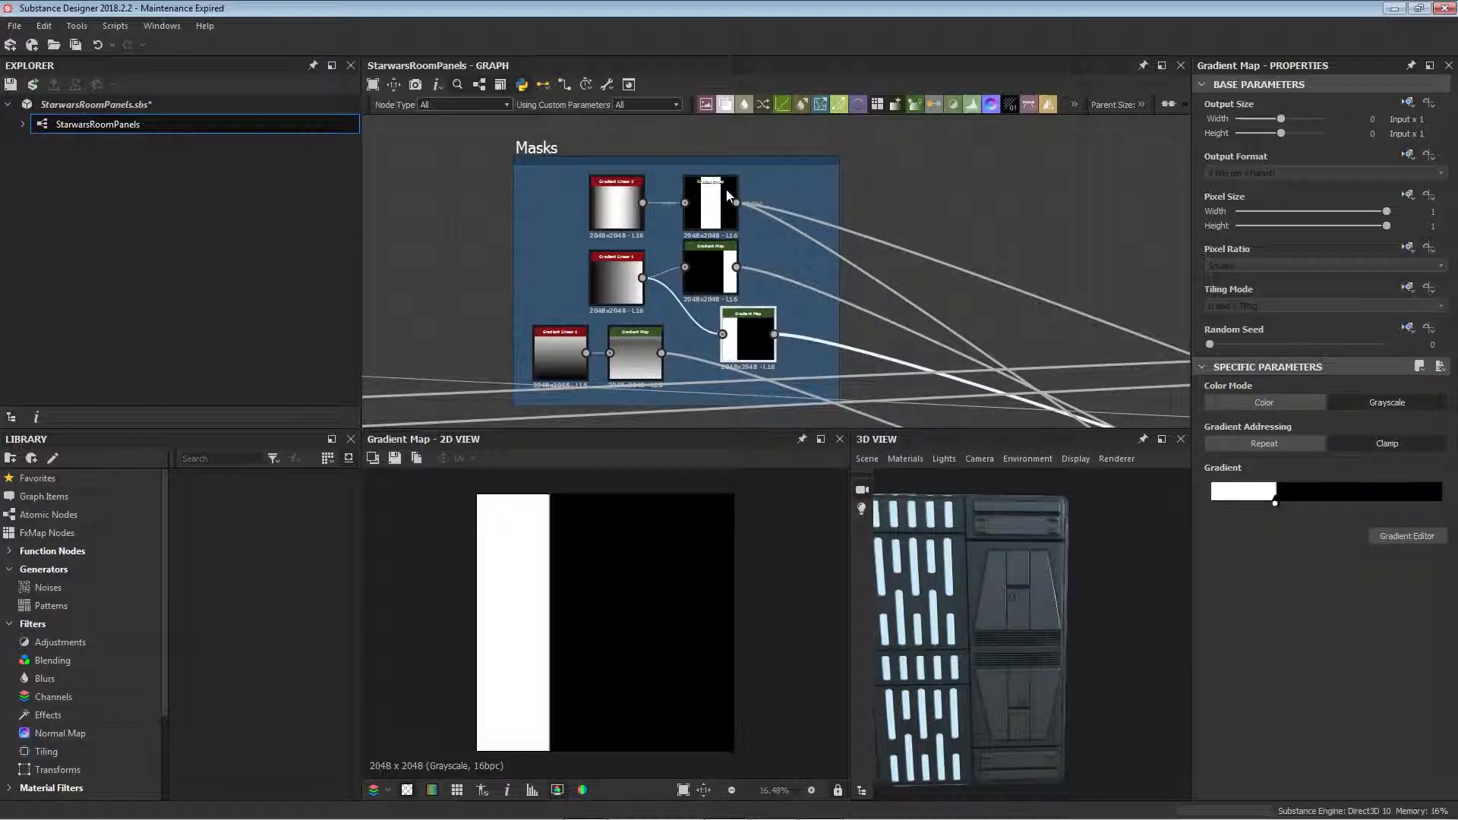
pyautogui.doubleClick(621, 206)
pyautogui.doubleClick(710, 205)
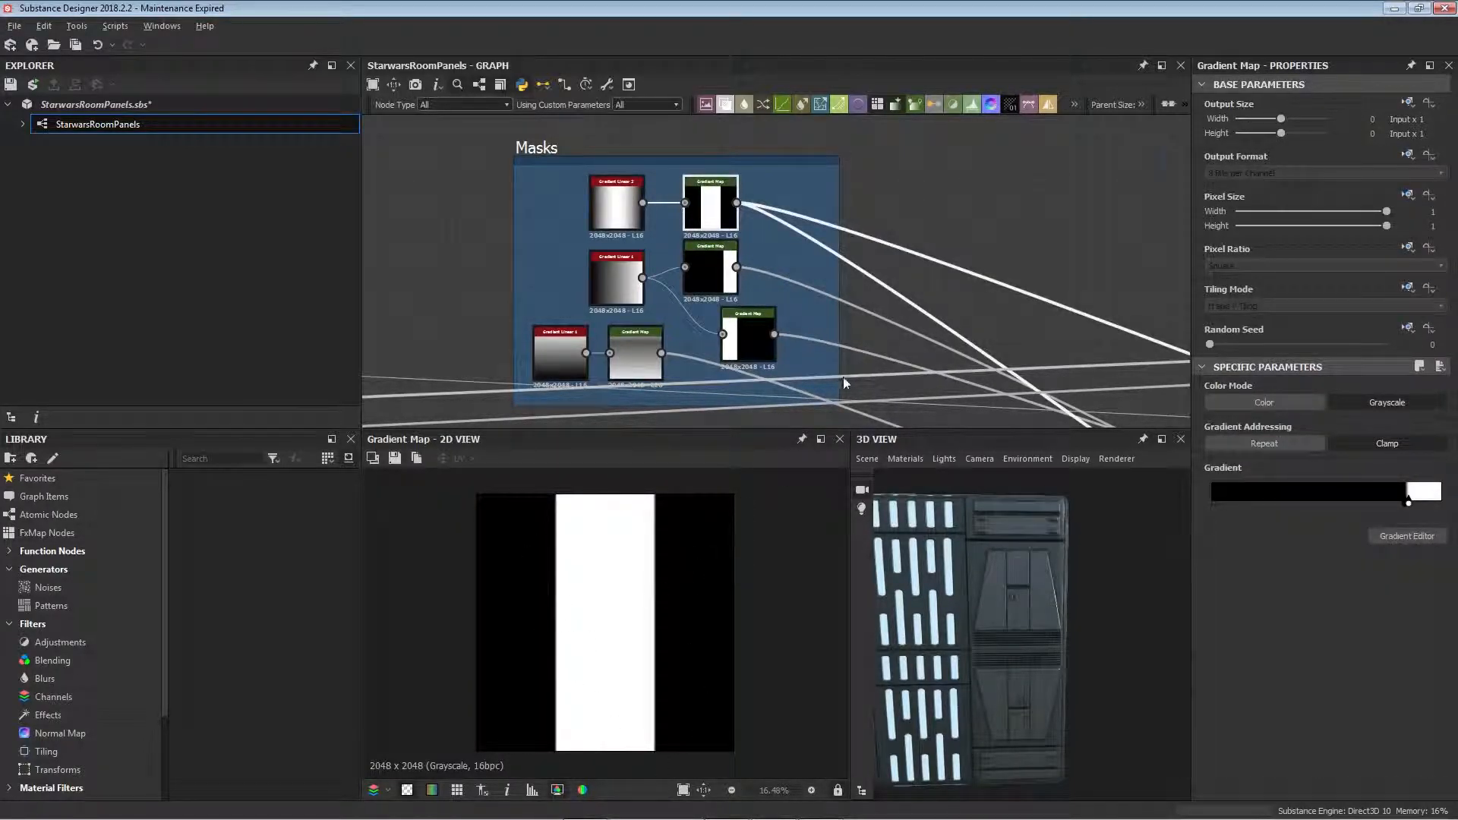
# - Return from the masks to the Tile Sampler of the right panel column and preview its output
pyautogui.scroll(-3, 849, 386)
pyautogui.moveTo(865, 406); pyautogui.dragTo(580, 238, button='middle')
pyautogui.scroll(-2, 759, 300)
pyautogui.moveTo(782, 311); pyautogui.dragTo(604, 170, button='middle')
pyautogui.scroll(5, 700, 240)
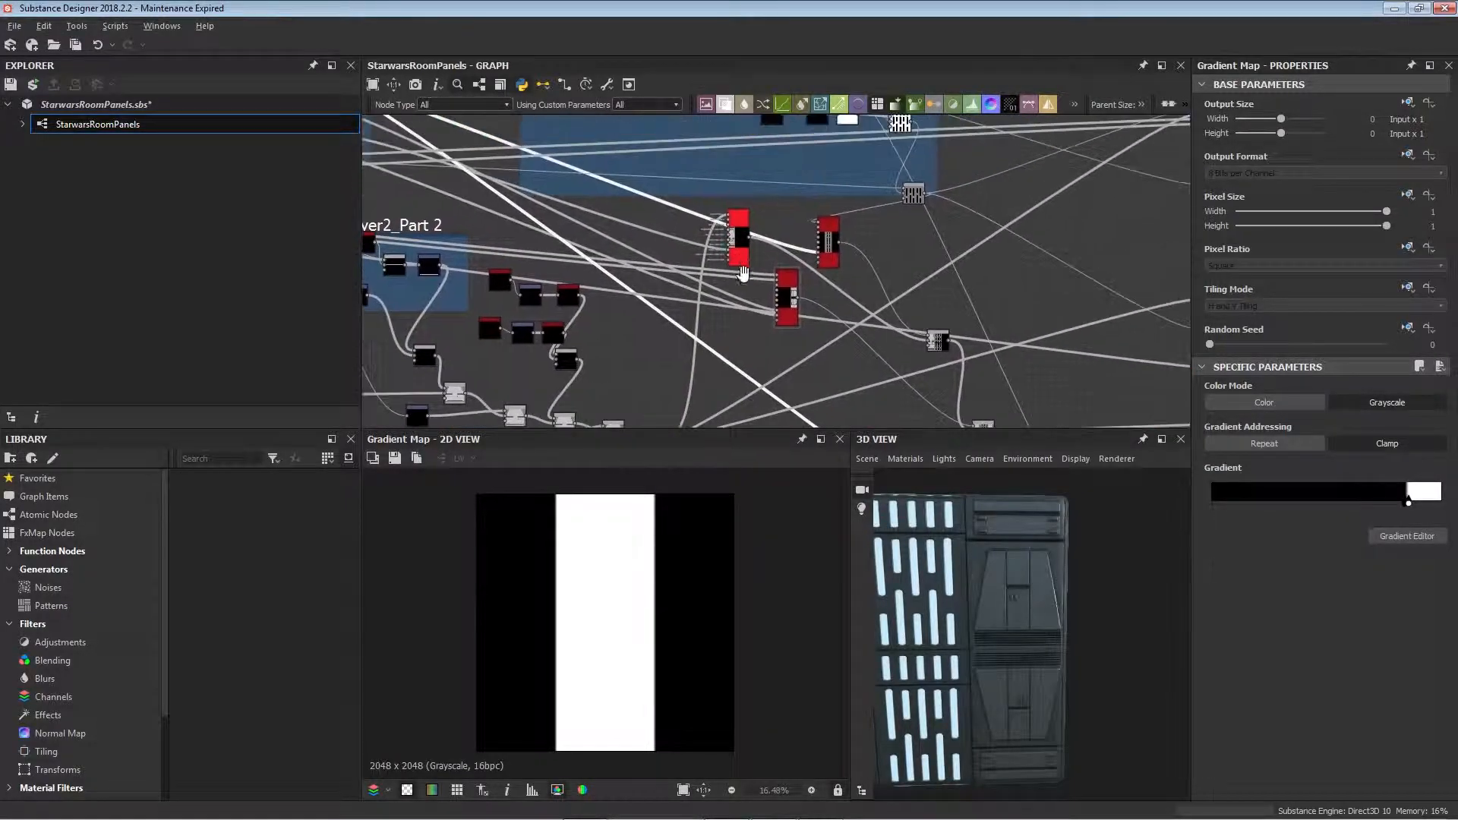
pyautogui.scroll(4, 768, 337)
pyautogui.doubleClick(795, 324)
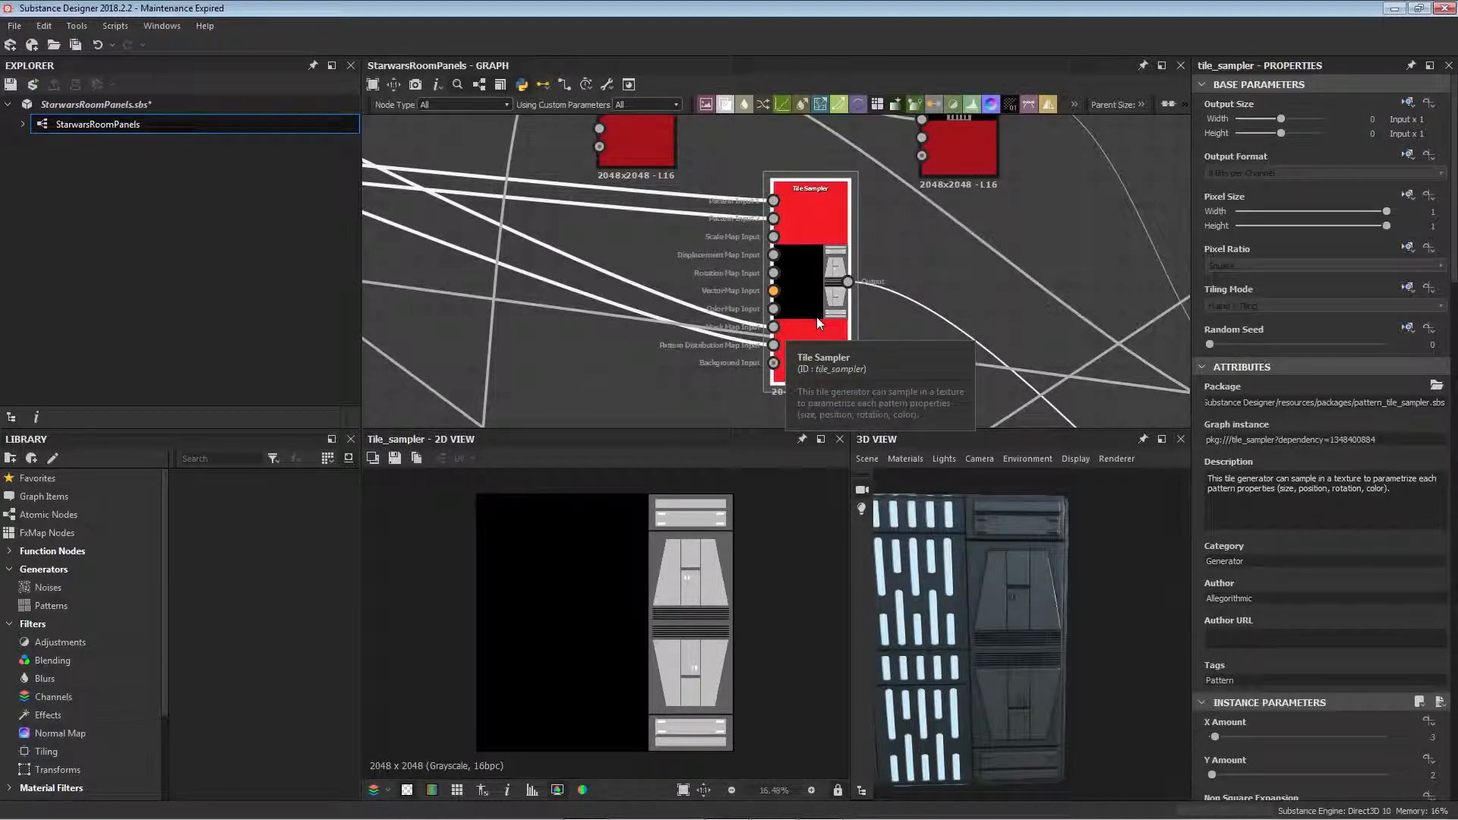
# - Compare the Tile Samplers of the left and middle columns and examine the left one's X Amount and Y Amount
pyautogui.moveTo(723, 228); pyautogui.dragTo(759, 397, button='middle')
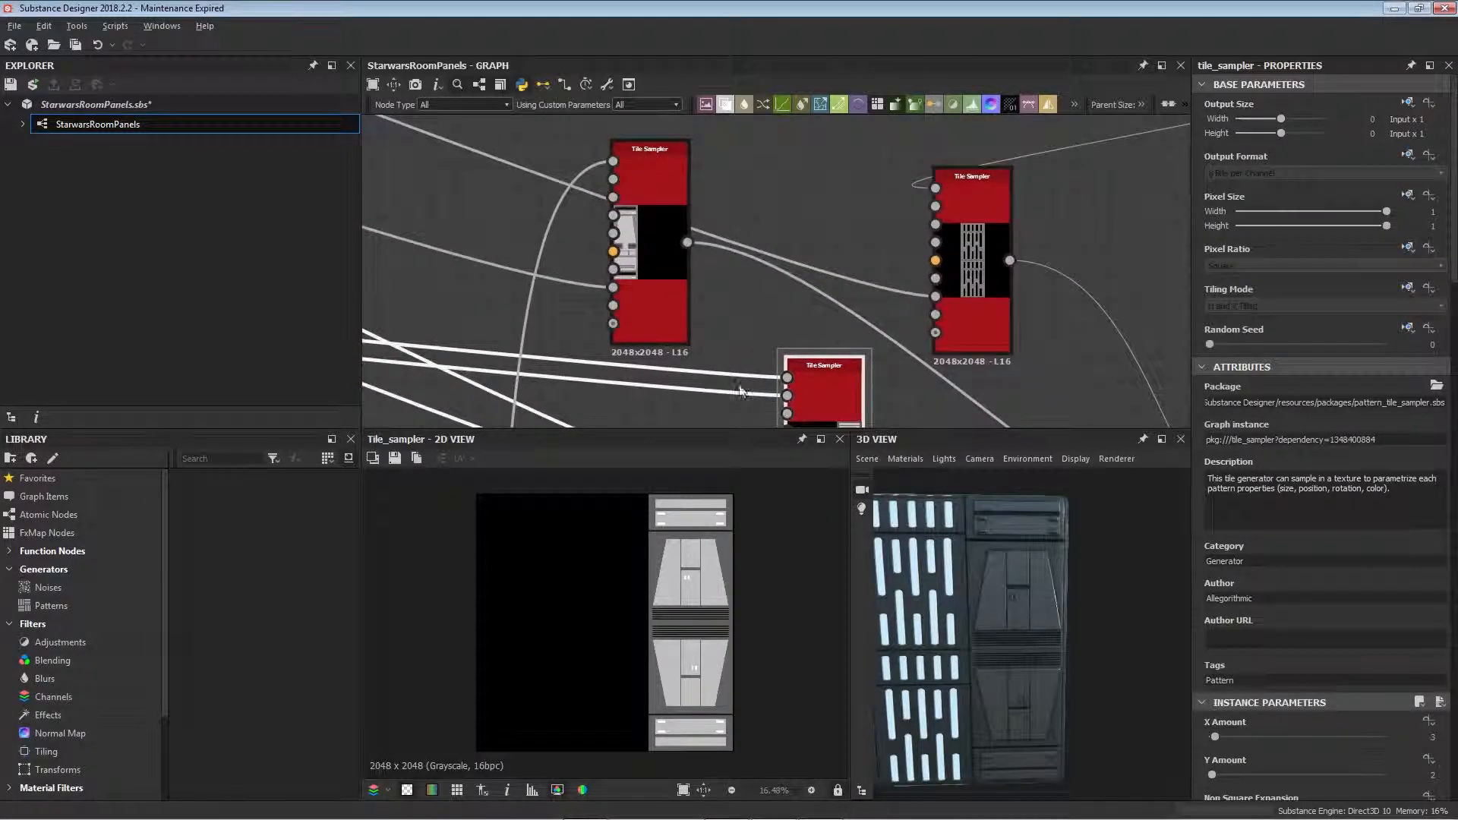
pyautogui.doubleClick(657, 271)
pyautogui.doubleClick(970, 257)
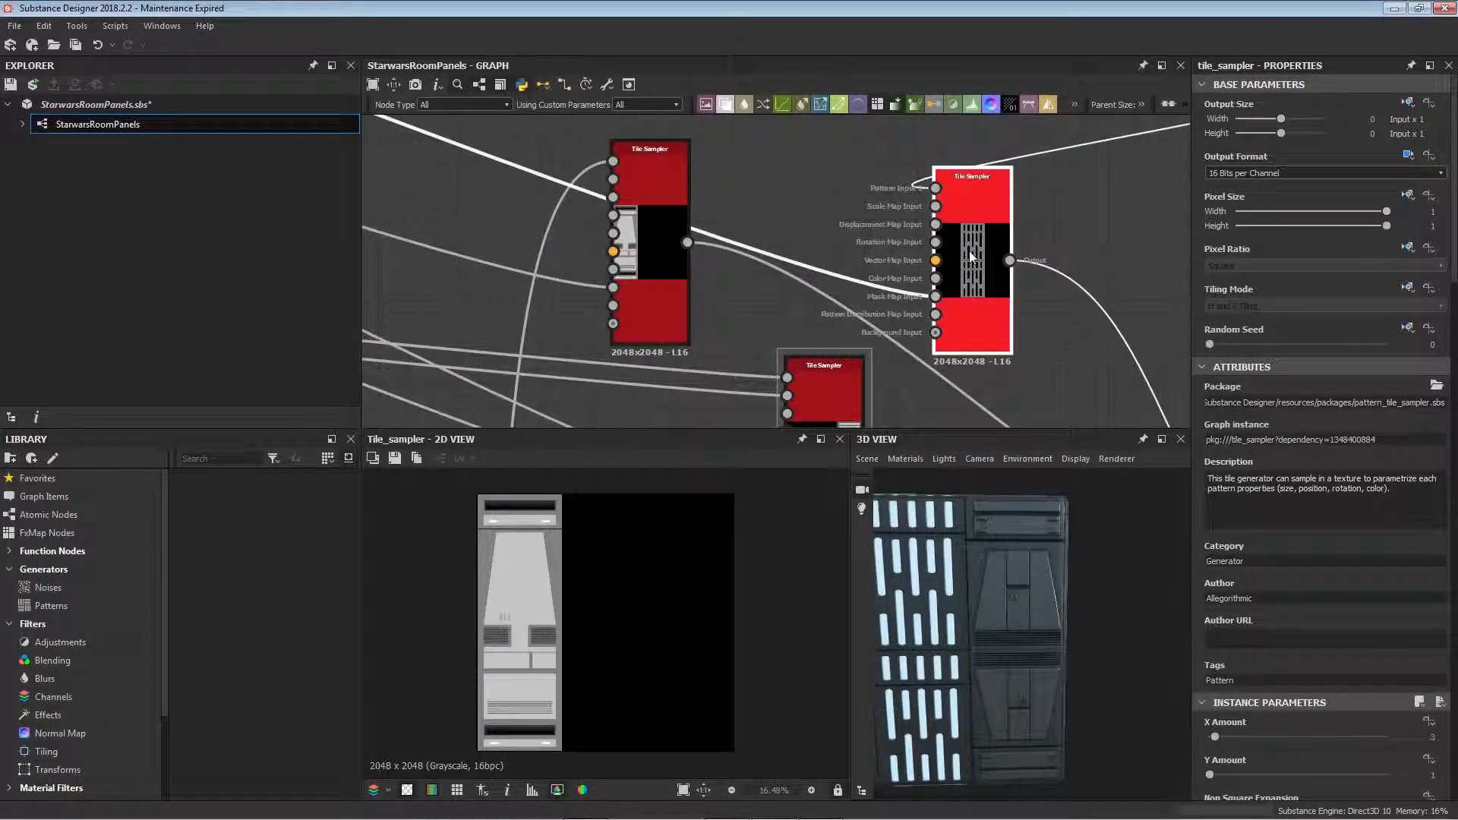
pyautogui.doubleClick(654, 206)
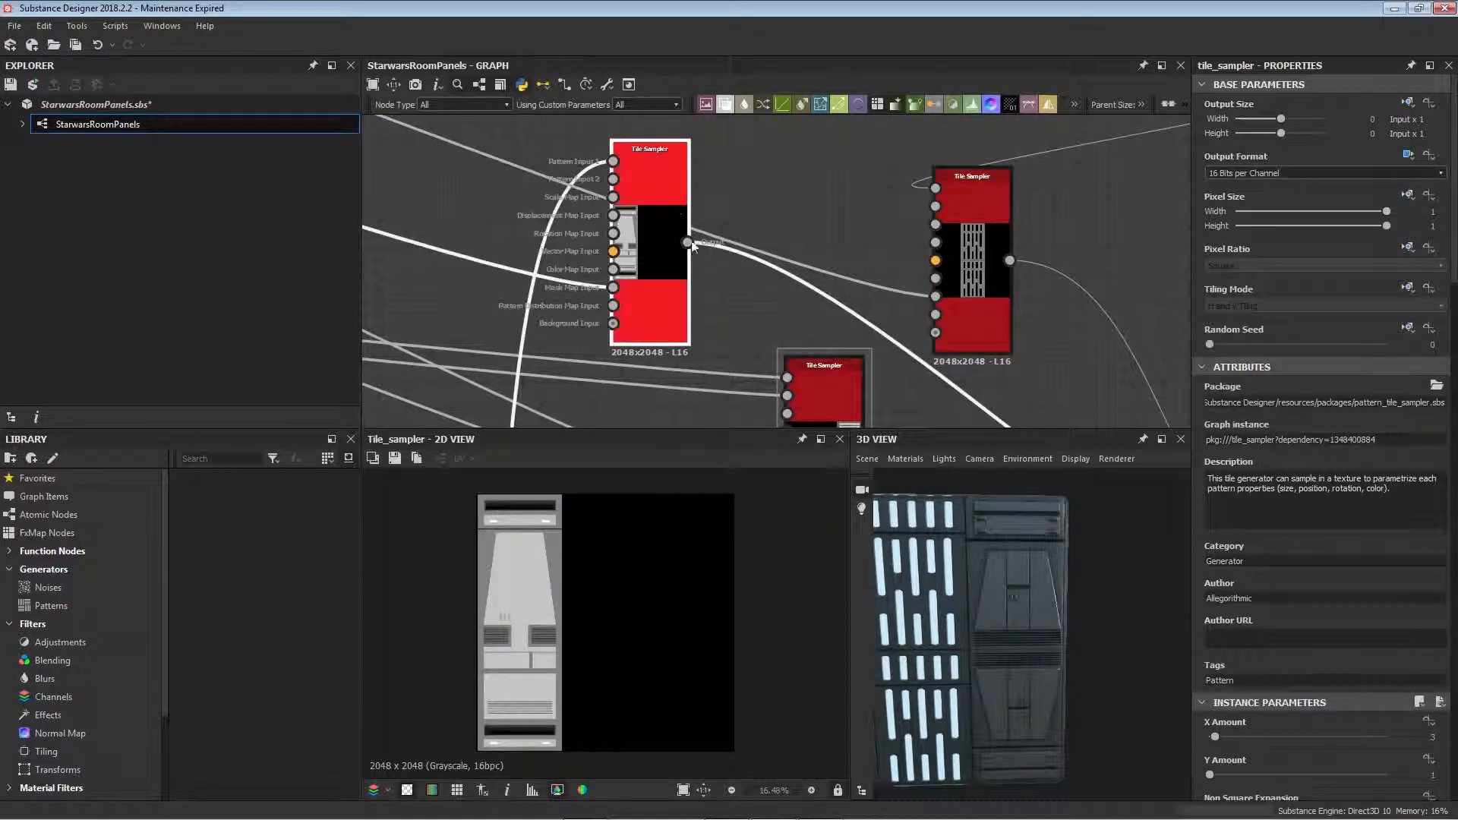
pyautogui.scroll(-2, 1227, 611)
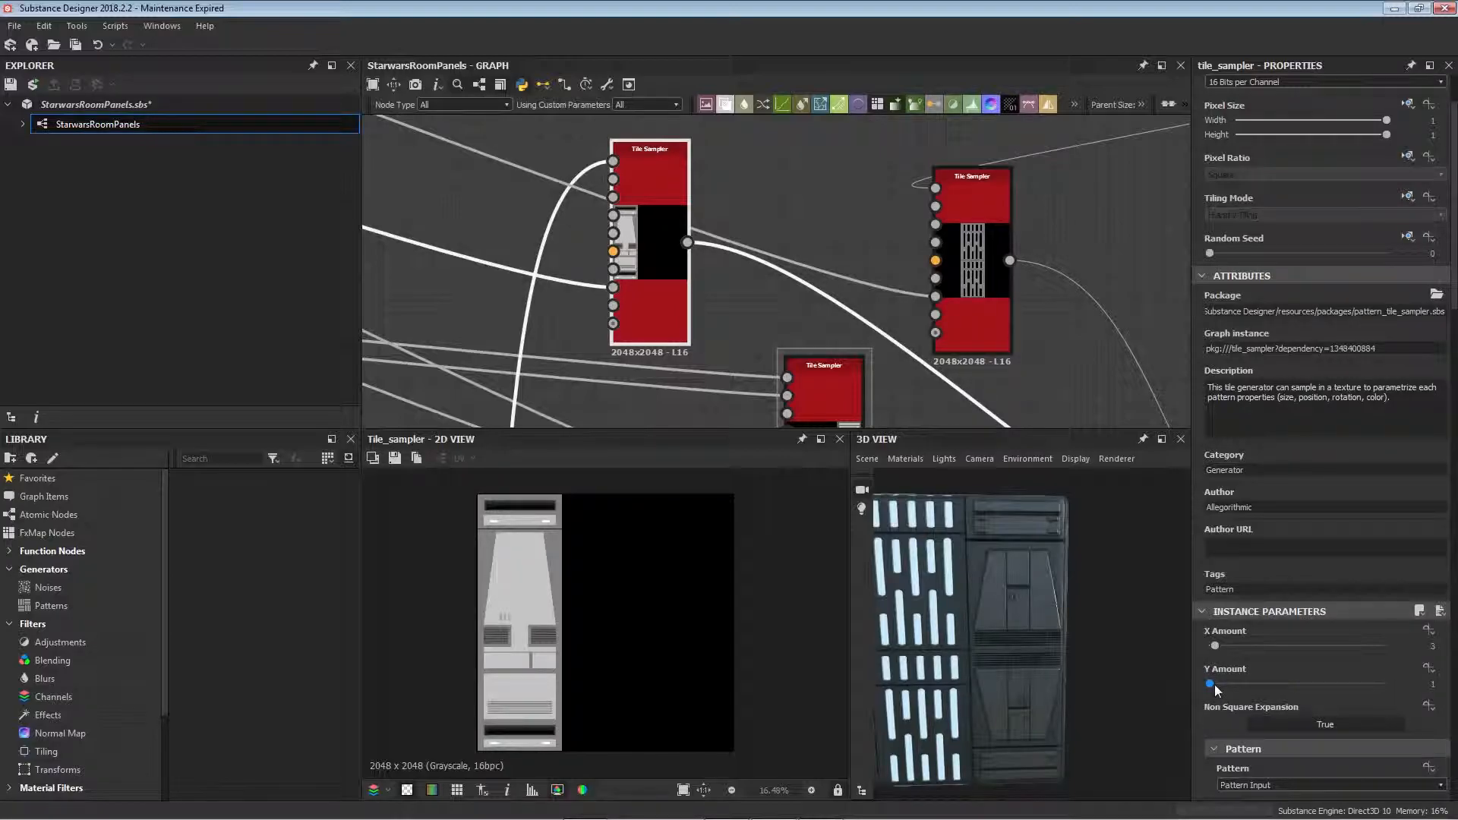
# - Examine the middle column Tile Sampler's instance parameters, from X Amount and Y Amount through Pattern, Size, Position, Rotation and Color
pyautogui.click(977, 262)
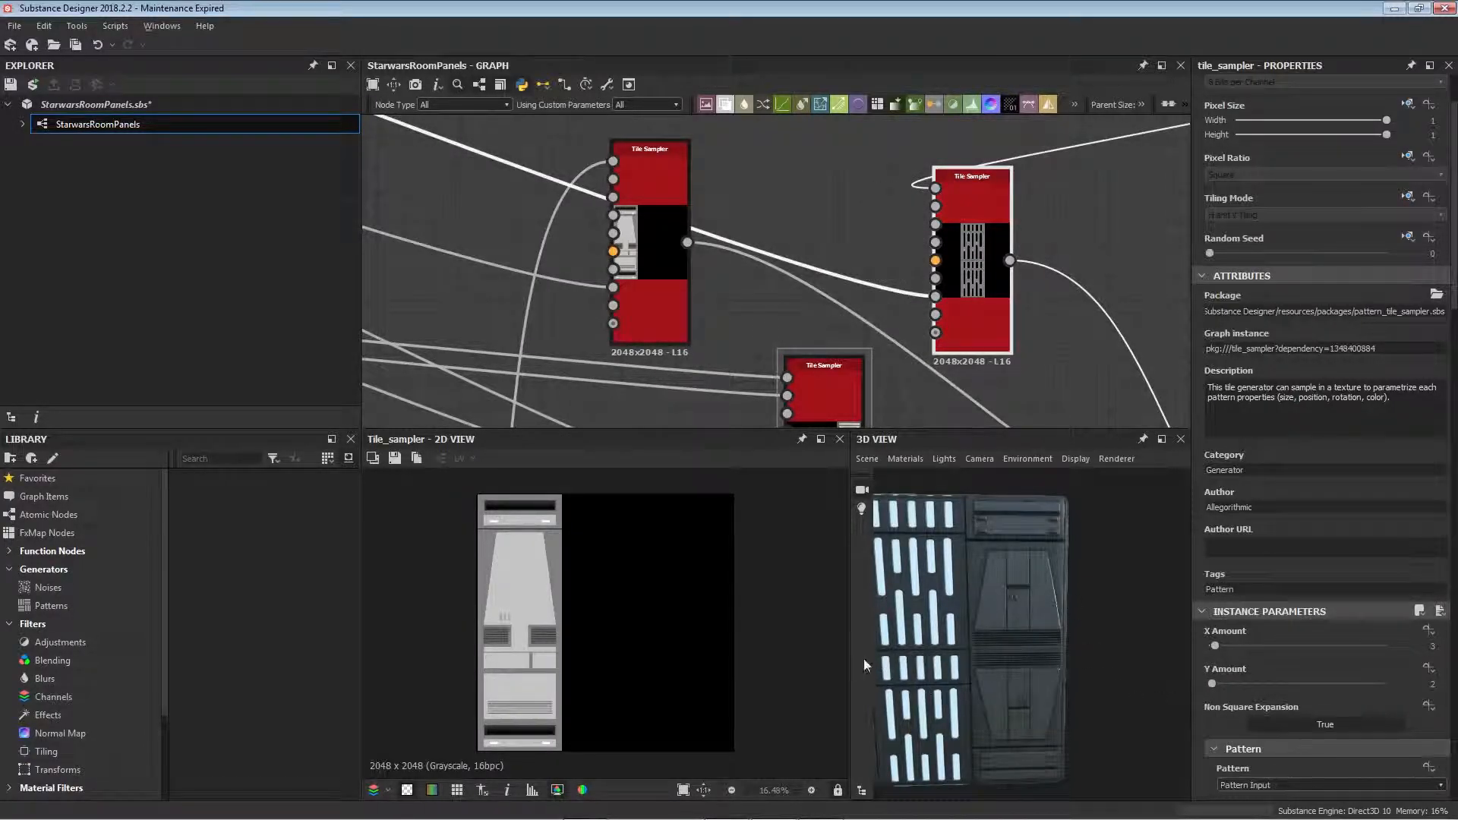
pyautogui.keyDown('alt'); pyautogui.moveTo(919, 666); pyautogui.dragTo(1004, 670, button='middle'); pyautogui.keyUp('alt')
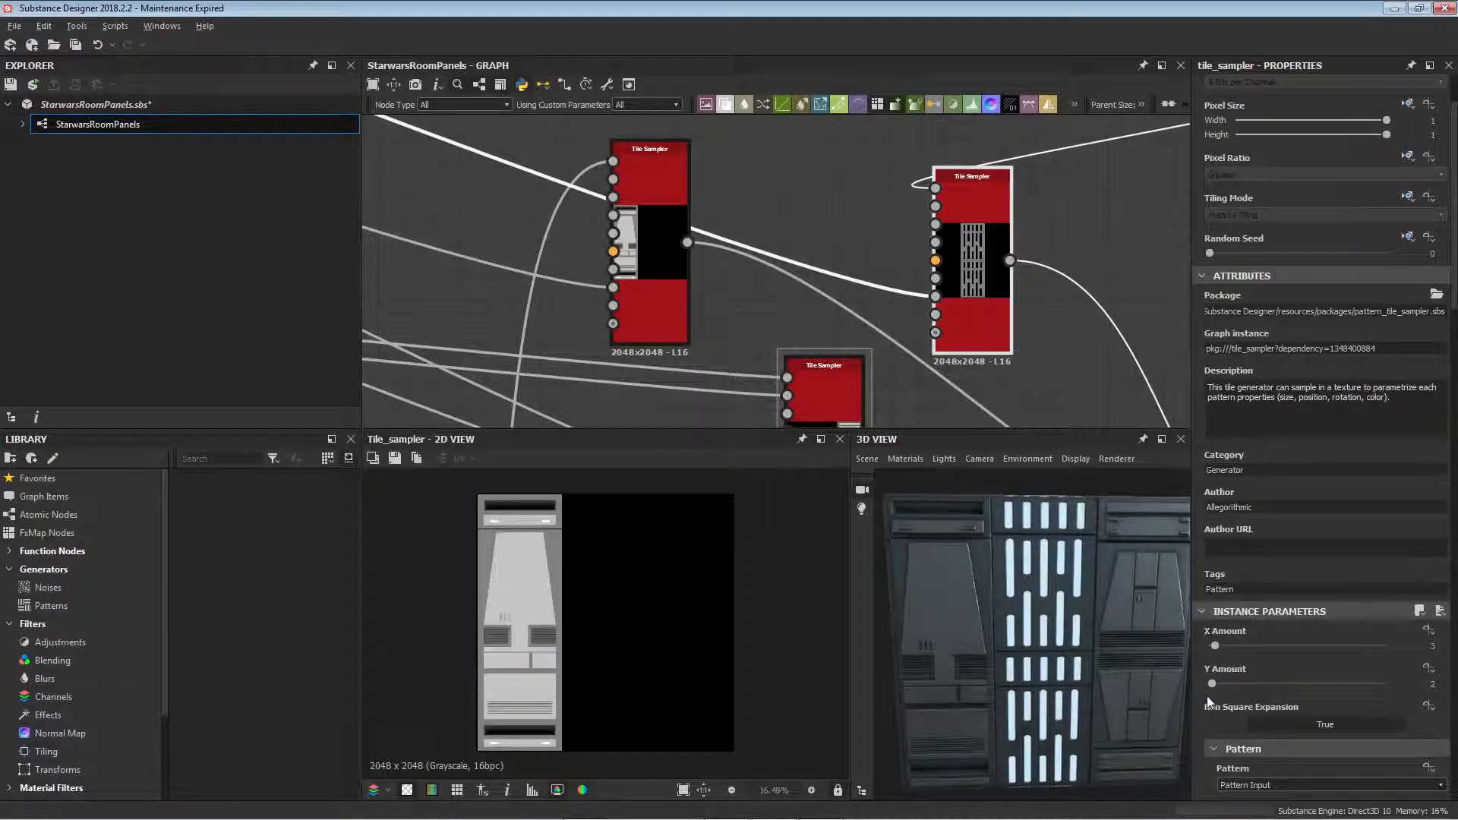
pyautogui.scroll(-2, 1206, 695)
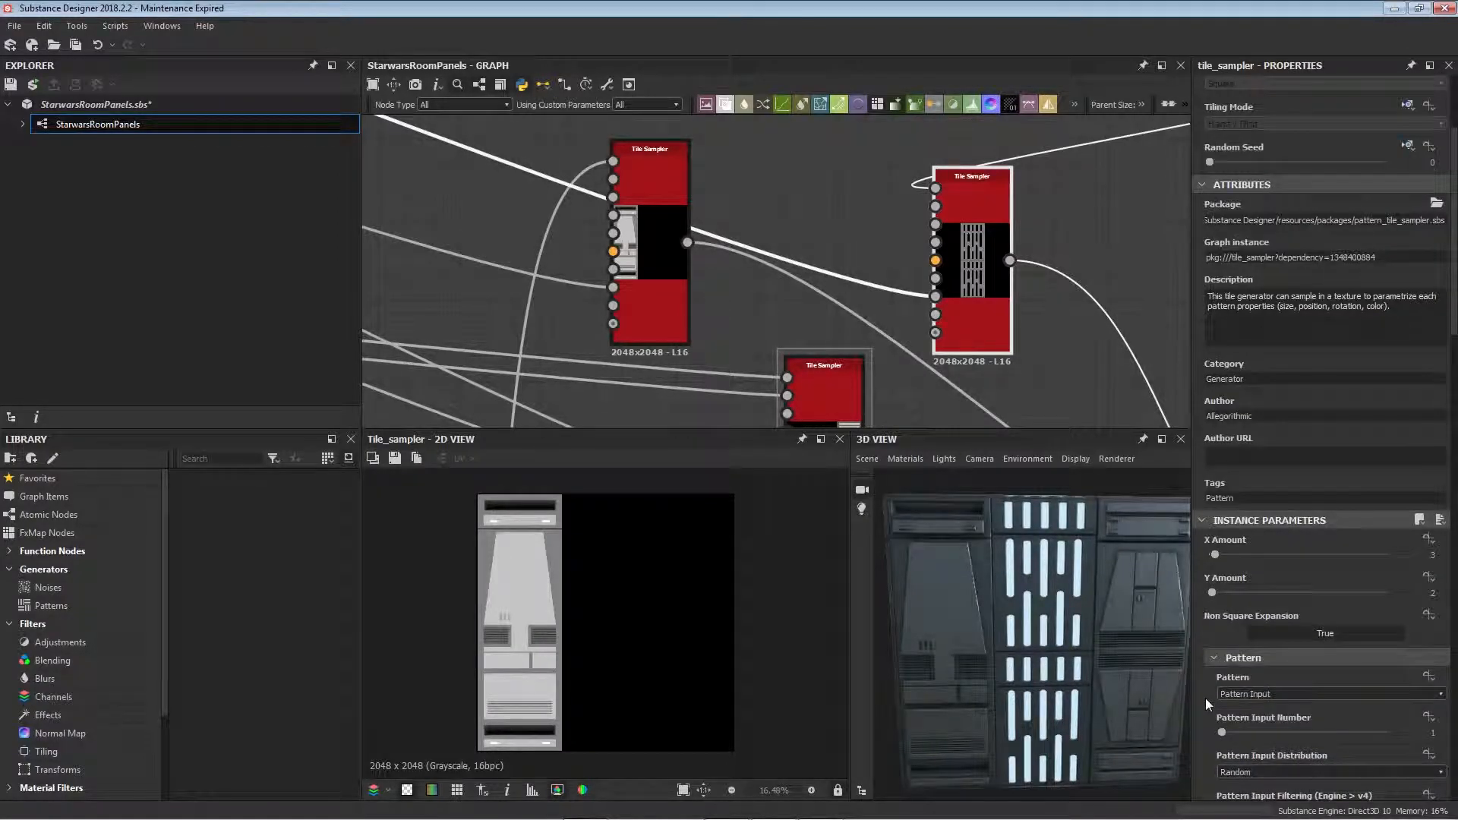
pyautogui.scroll(-9, 1205, 699)
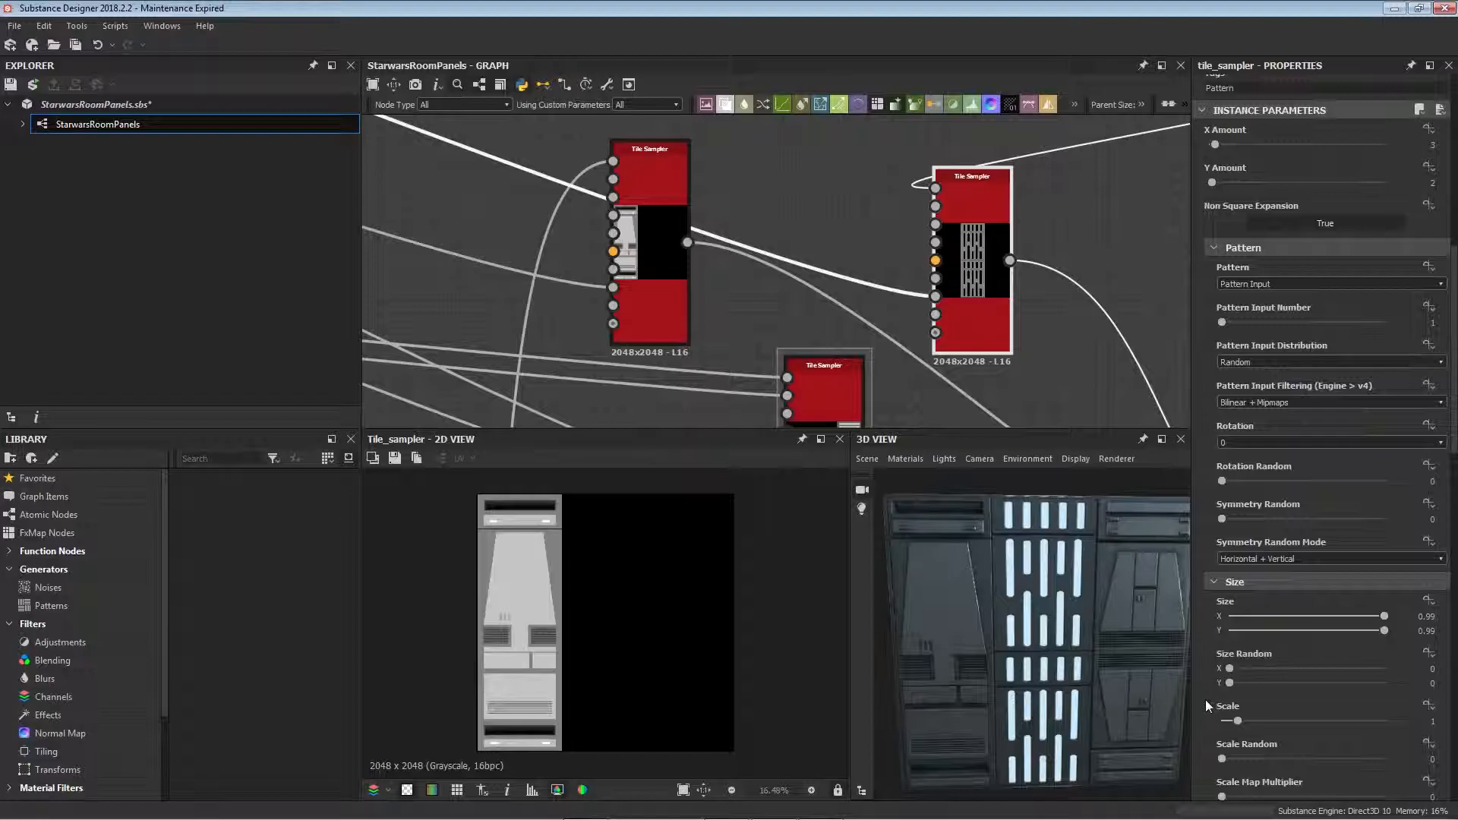
pyautogui.scroll(-18, 1204, 699)
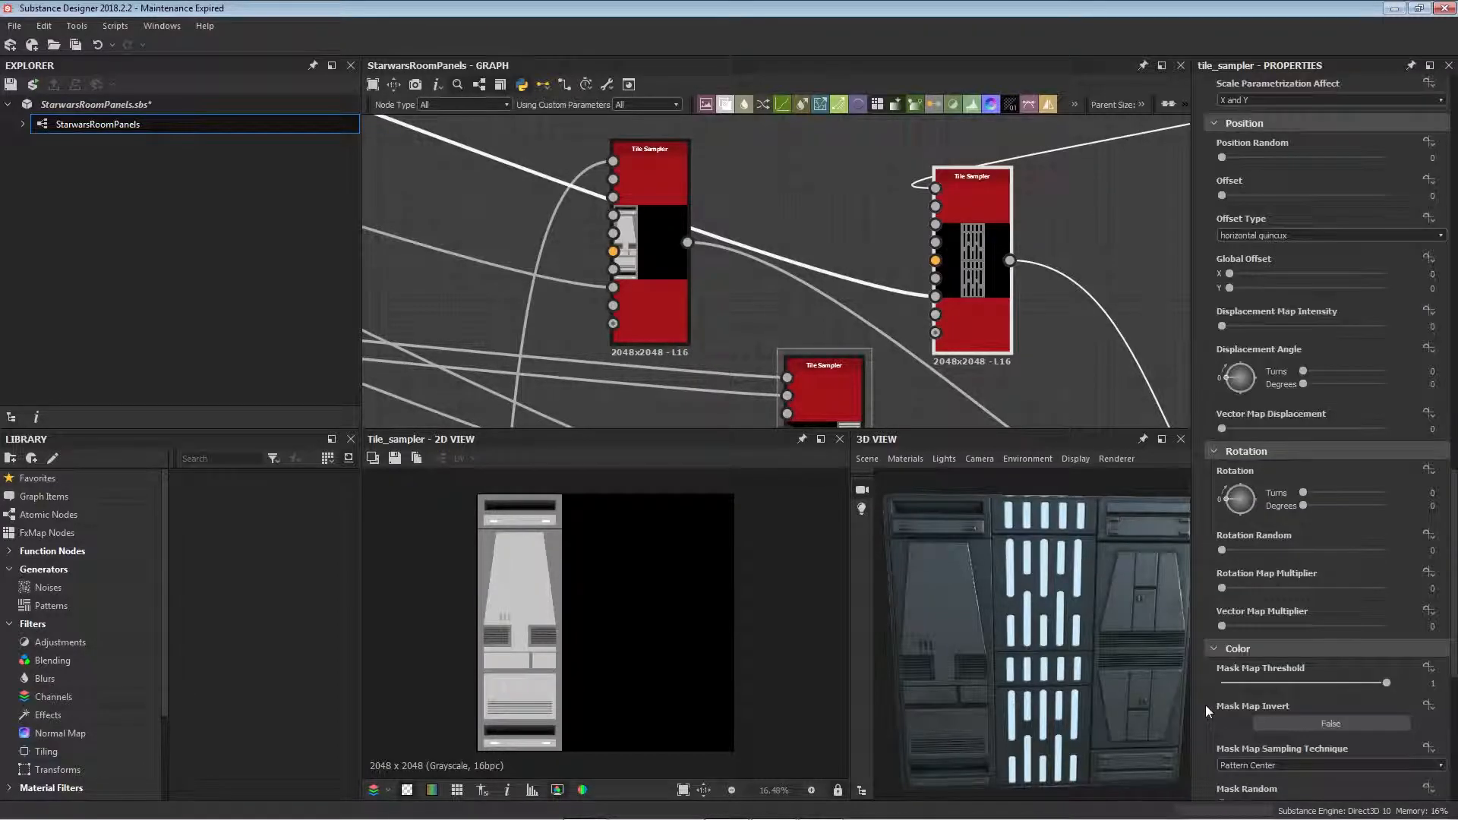
pyautogui.scroll(-9, 1204, 705)
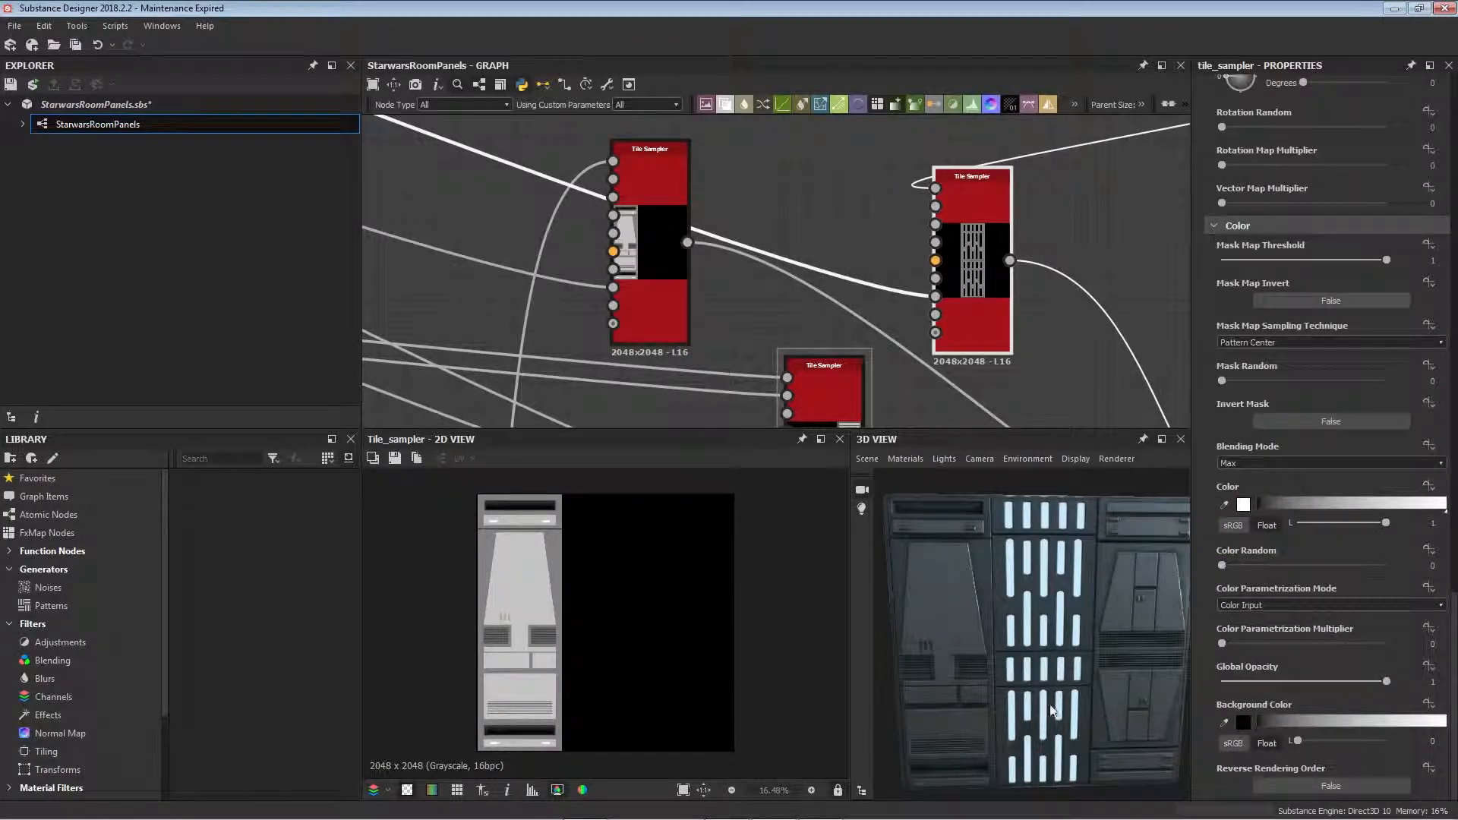
# - Locate the three column Tile Samplers within the wider graph and select the left column's one to show its parameters
pyautogui.scroll(-8, 948, 282)
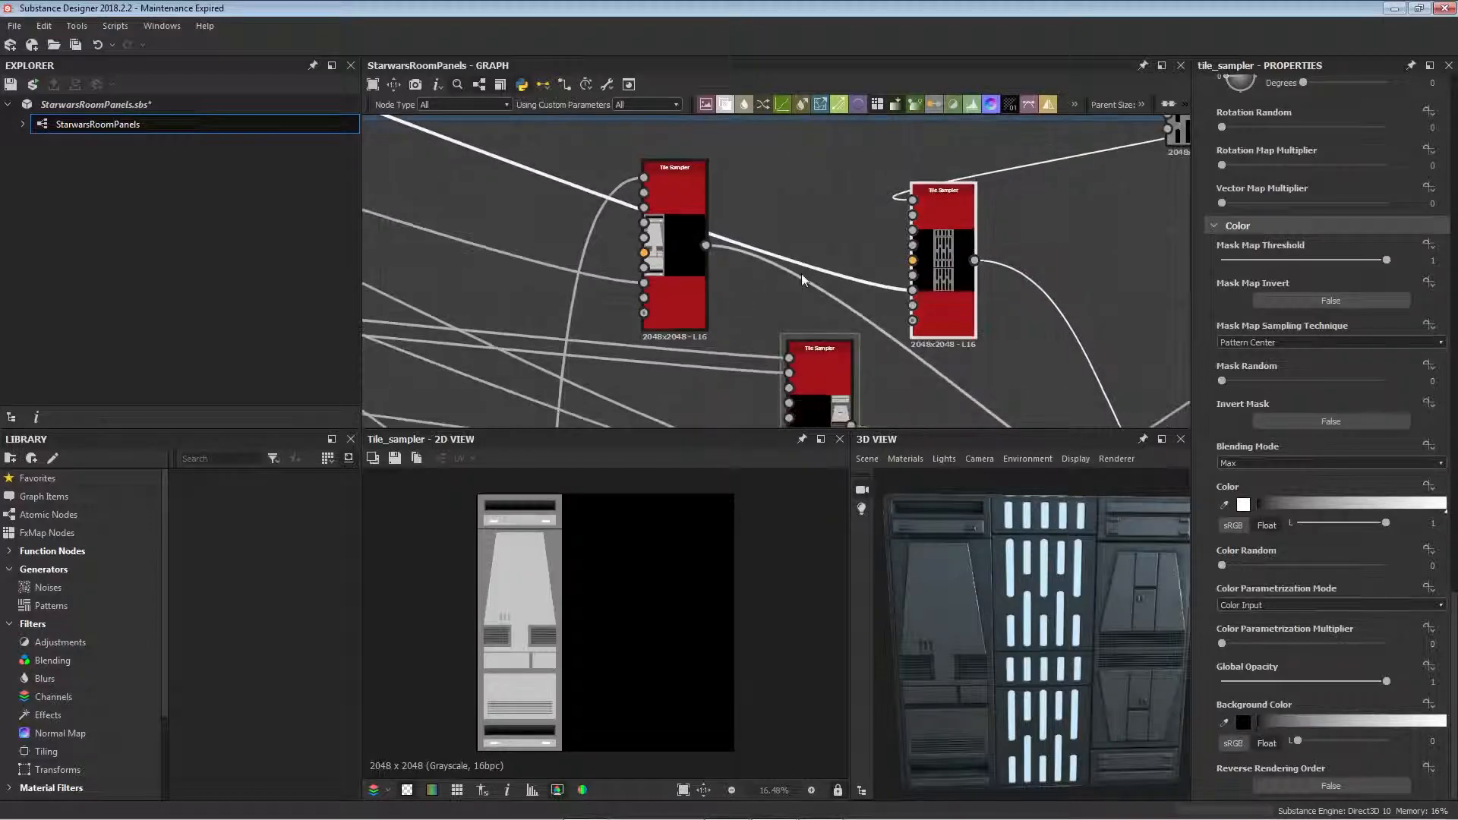
pyautogui.scroll(-4, 763, 295)
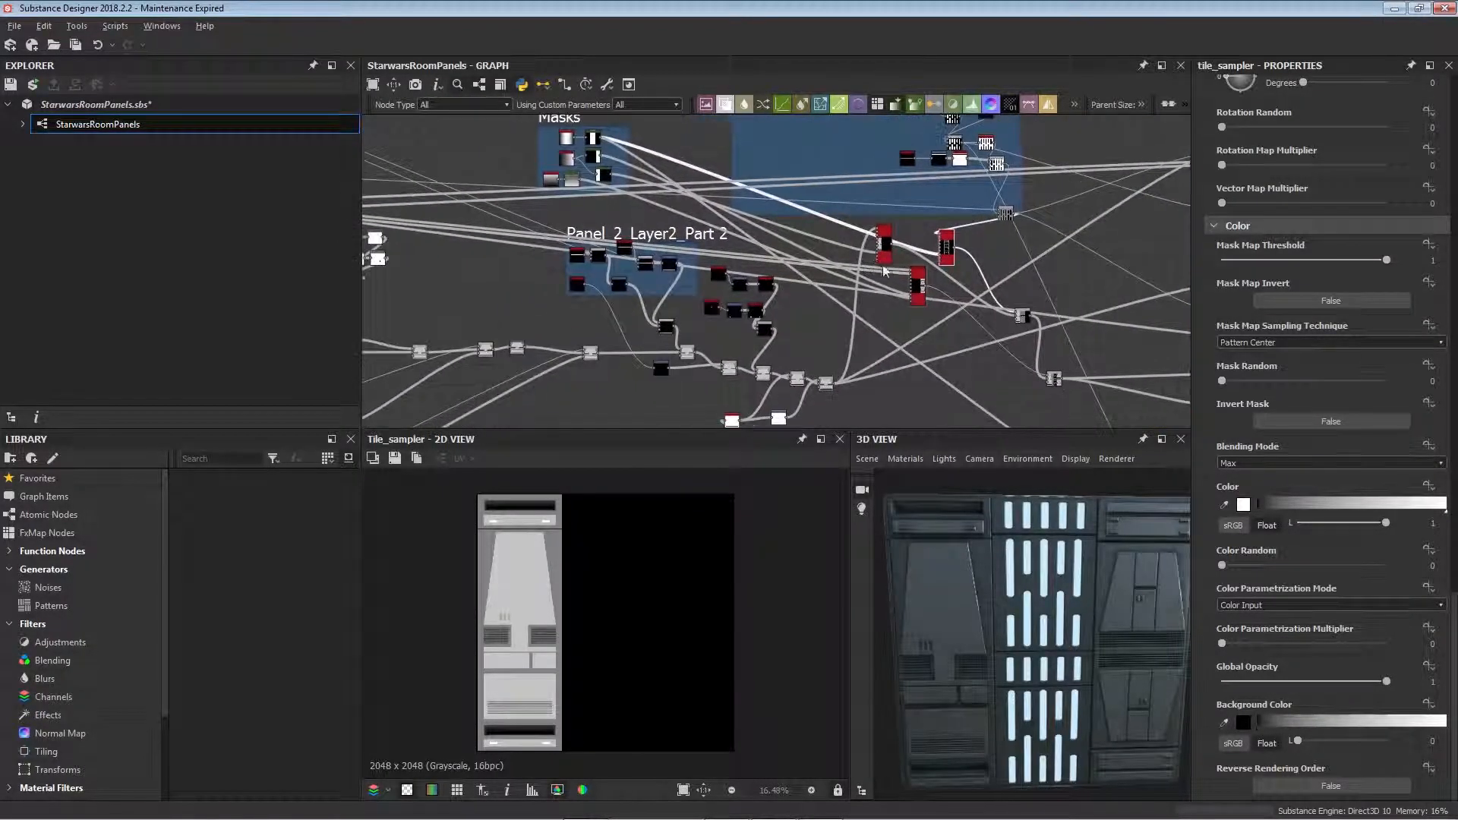
pyautogui.scroll(8, 845, 310)
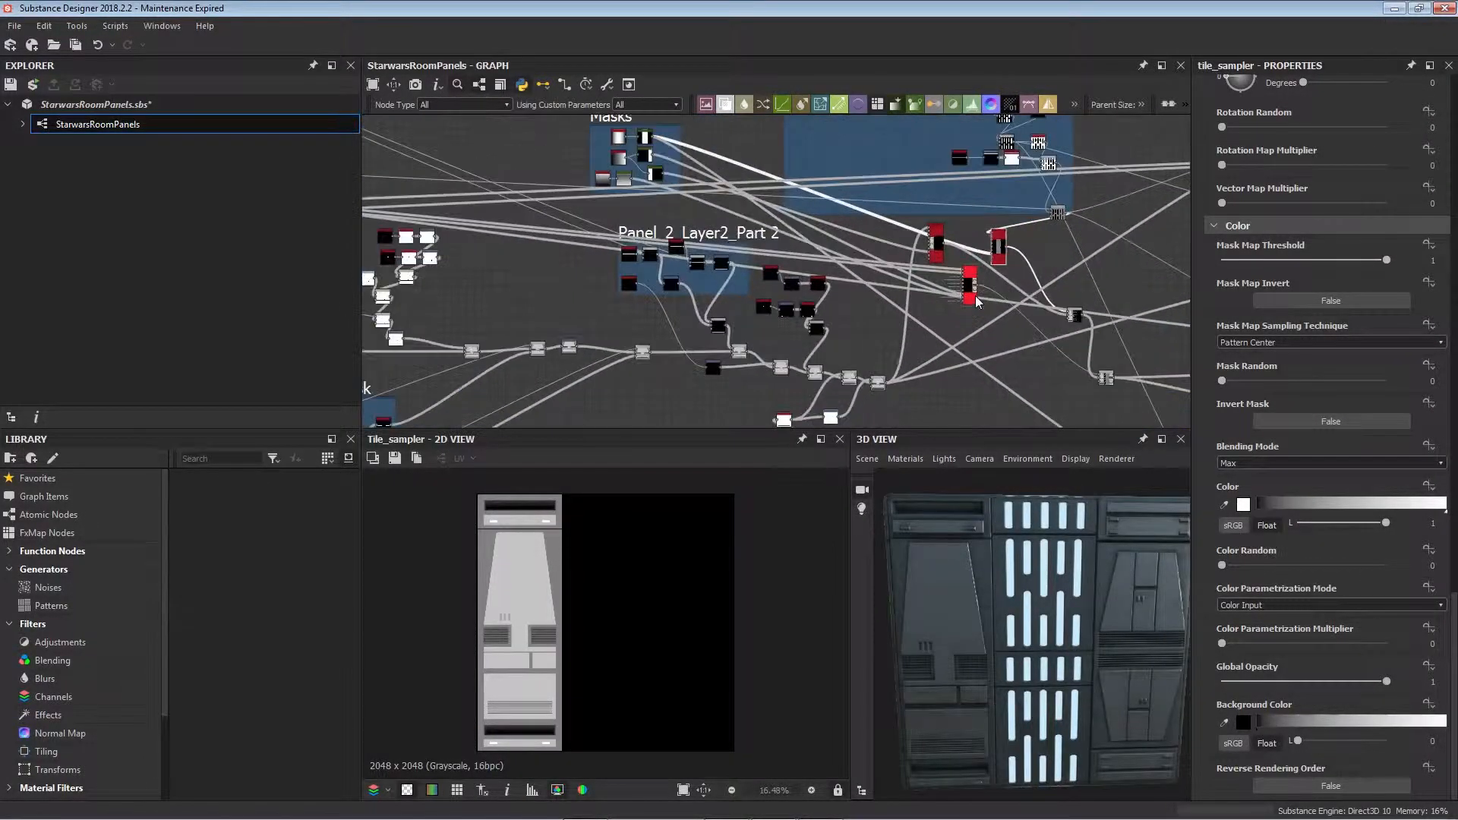
pyautogui.click(926, 270)
pyautogui.moveTo(925, 283); pyautogui.dragTo(1000, 82, button='middle')
pyautogui.scroll(-2, 963, 162)
pyautogui.moveTo(943, 205); pyautogui.dragTo(962, 275, button='middle')
pyautogui.click(950, 366)
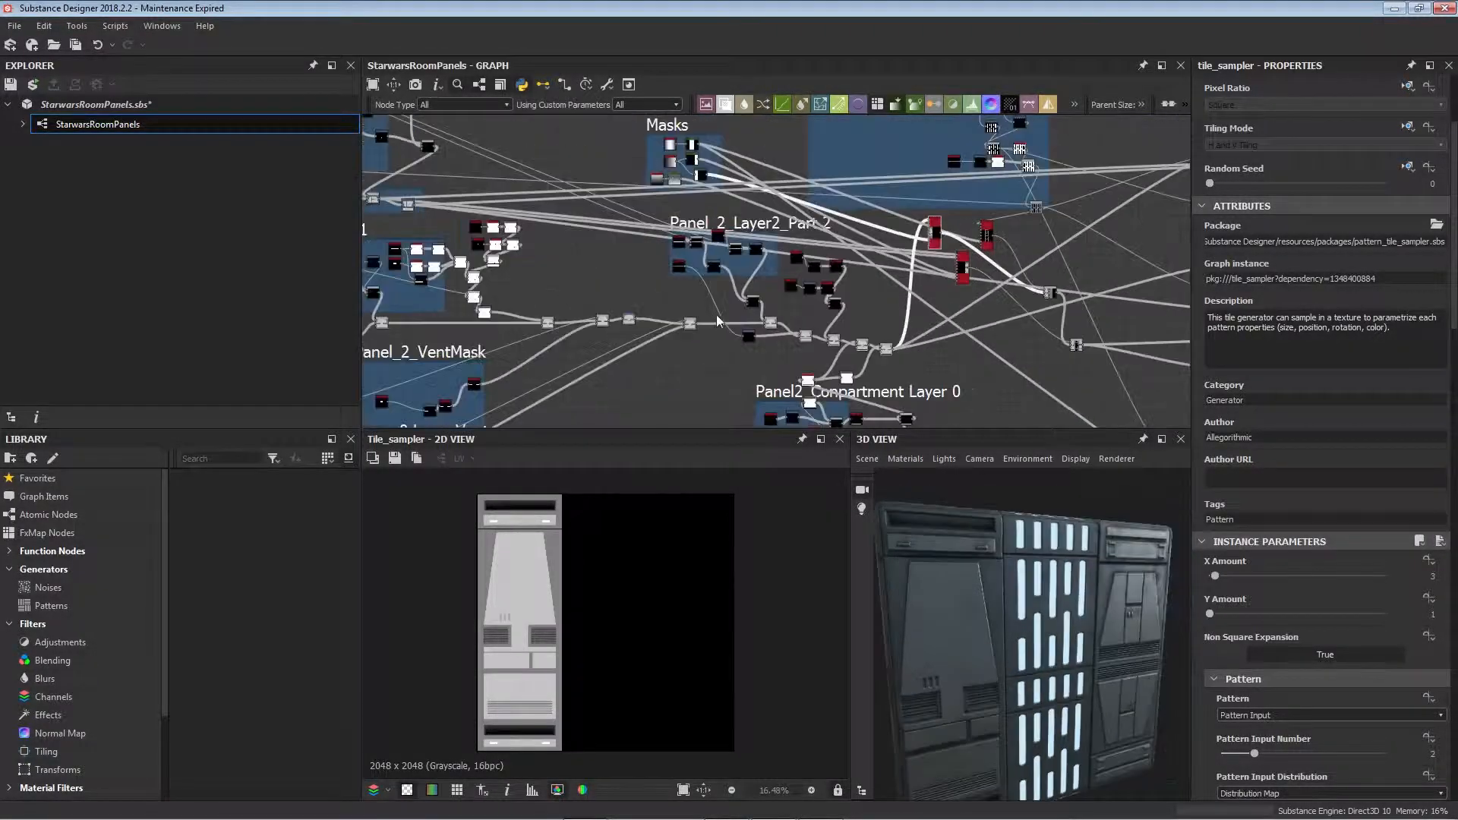
# - Go back to the start of the Panel_2_Layer2 frame and preview its first Blend node
pyautogui.moveTo(717, 317); pyautogui.dragTo(904, 306, button='middle')
pyautogui.moveTo(675, 258); pyautogui.dragTo(1023, 295, button='middle')
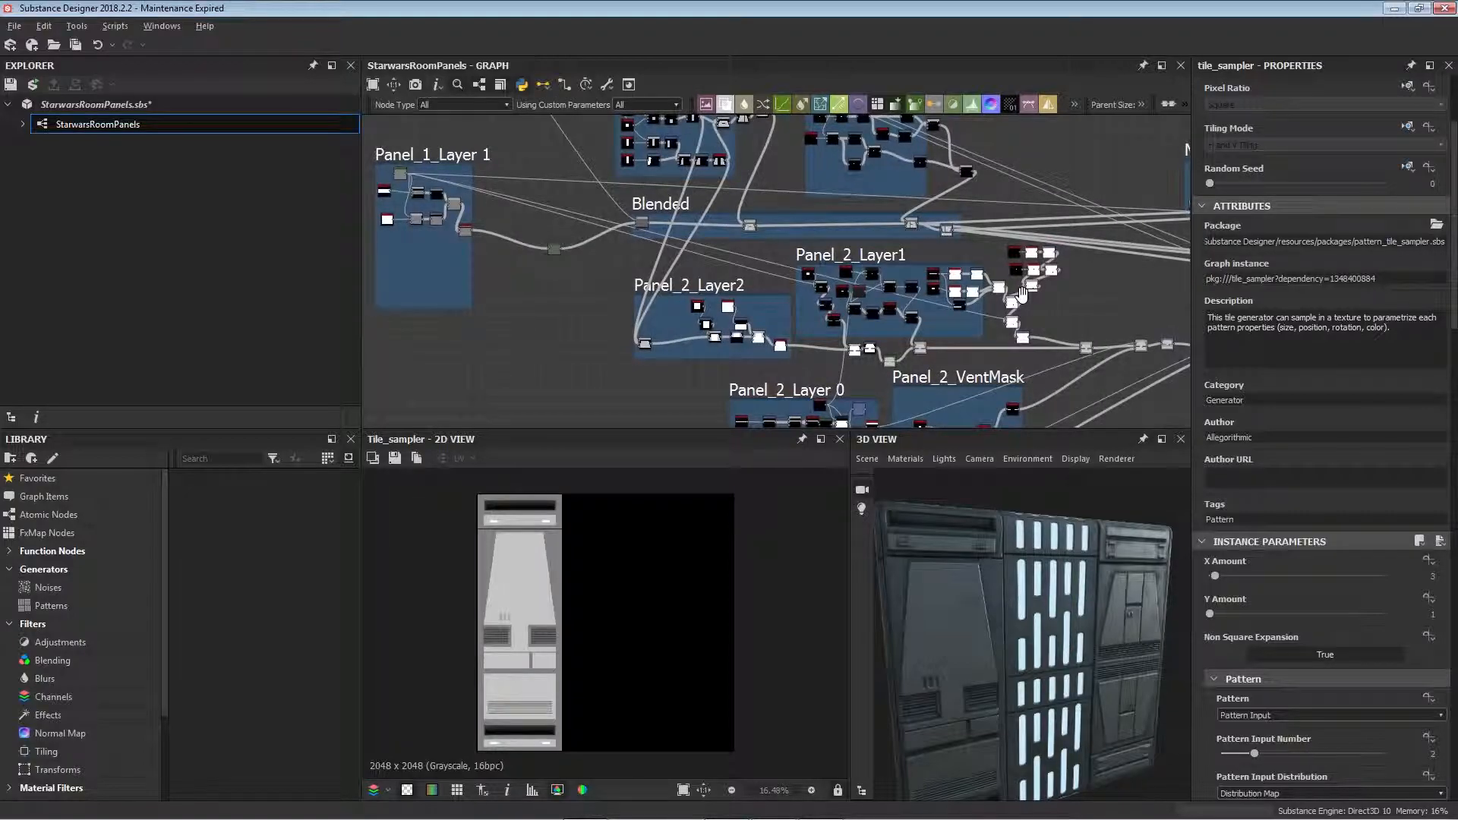
pyautogui.scroll(2, 677, 321)
pyautogui.moveTo(677, 321); pyautogui.dragTo(739, 326, button='middle')
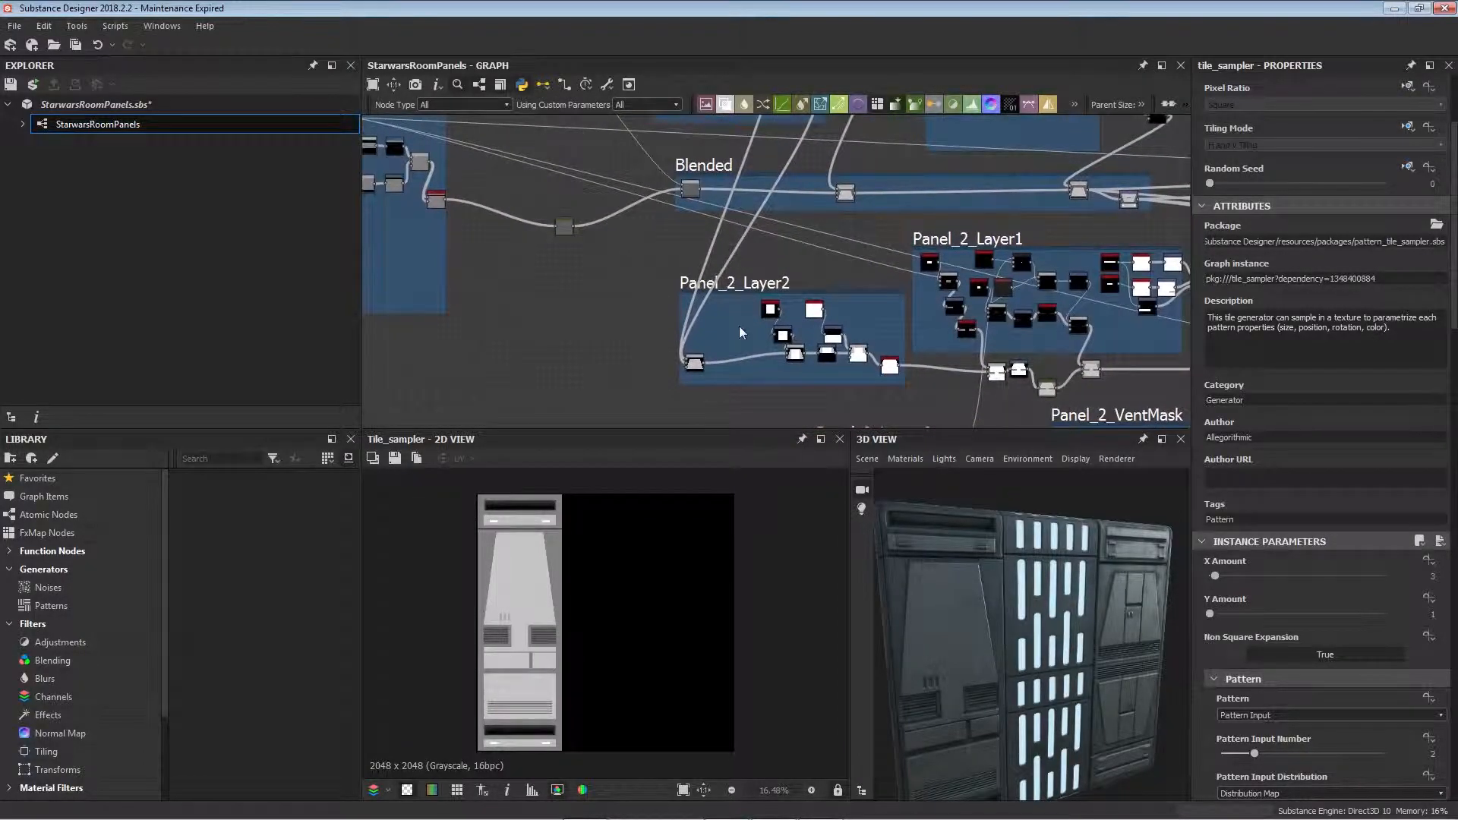
pyautogui.scroll(5, 740, 325)
pyautogui.click(699, 378)
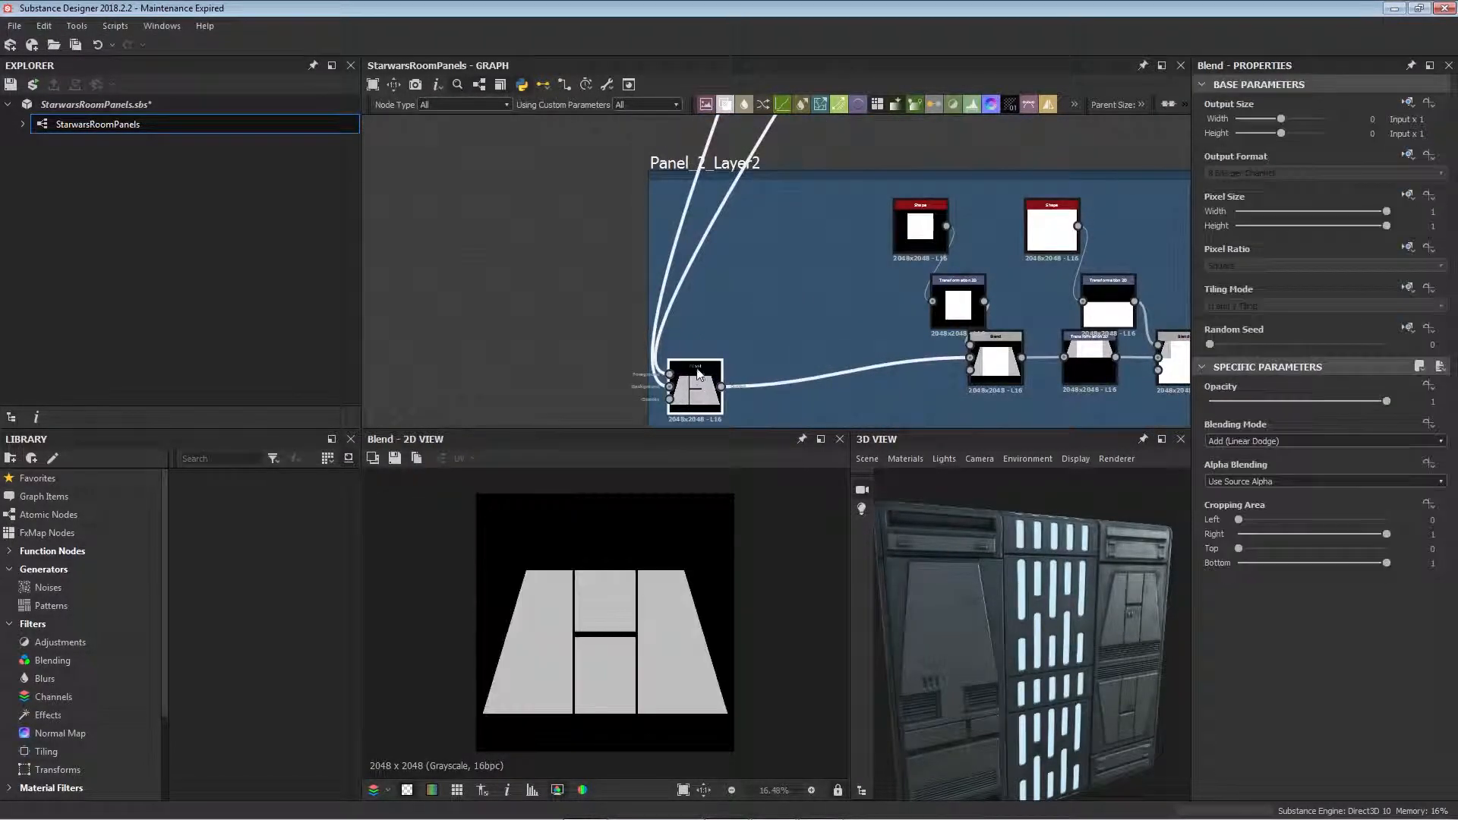
# - Trace the first Blend's two inputs back to the panel shape nodes that feed them and return to the Blend
pyautogui.scroll(-5, 699, 377)
pyautogui.moveTo(987, 594)
pyautogui.mouseDown()
pyautogui.moveTo(955, 597)
pyautogui.moveTo(996, 573)
pyautogui.moveTo(981, 577)
pyautogui.mouseUp()
pyautogui.moveTo(821, 231); pyautogui.dragTo(800, 457, button='middle')
pyautogui.scroll(3, 817, 275)
pyautogui.moveTo(817, 271); pyautogui.dragTo(802, 203, button='middle')
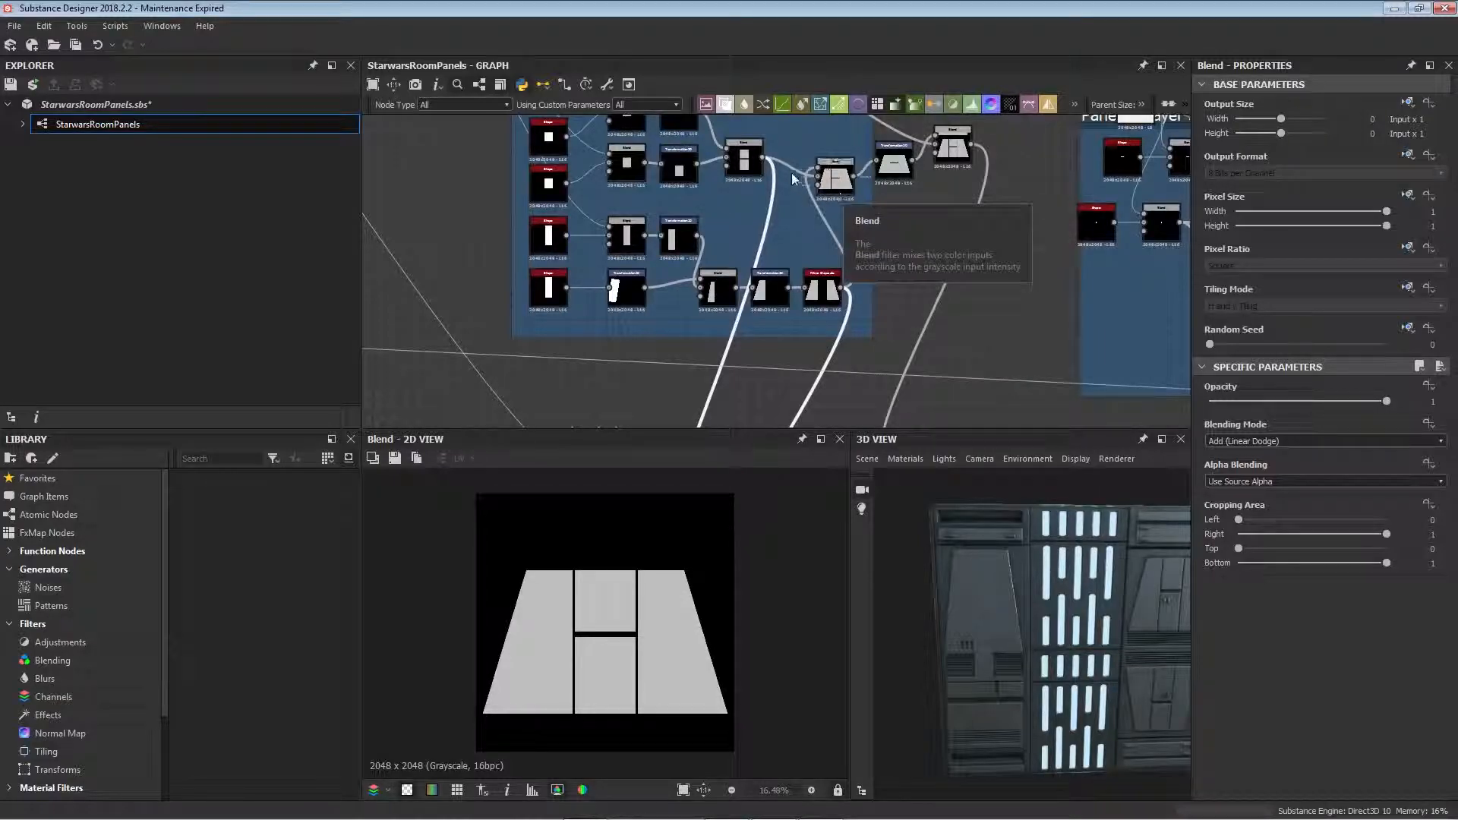
pyautogui.moveTo(799, 210); pyautogui.dragTo(811, 163, button='middle')
pyautogui.moveTo(813, 301); pyautogui.dragTo(850, 74, button='middle')
pyautogui.moveTo(732, 318); pyautogui.dragTo(797, 127, button='middle')
pyautogui.scroll(2, 727, 381)
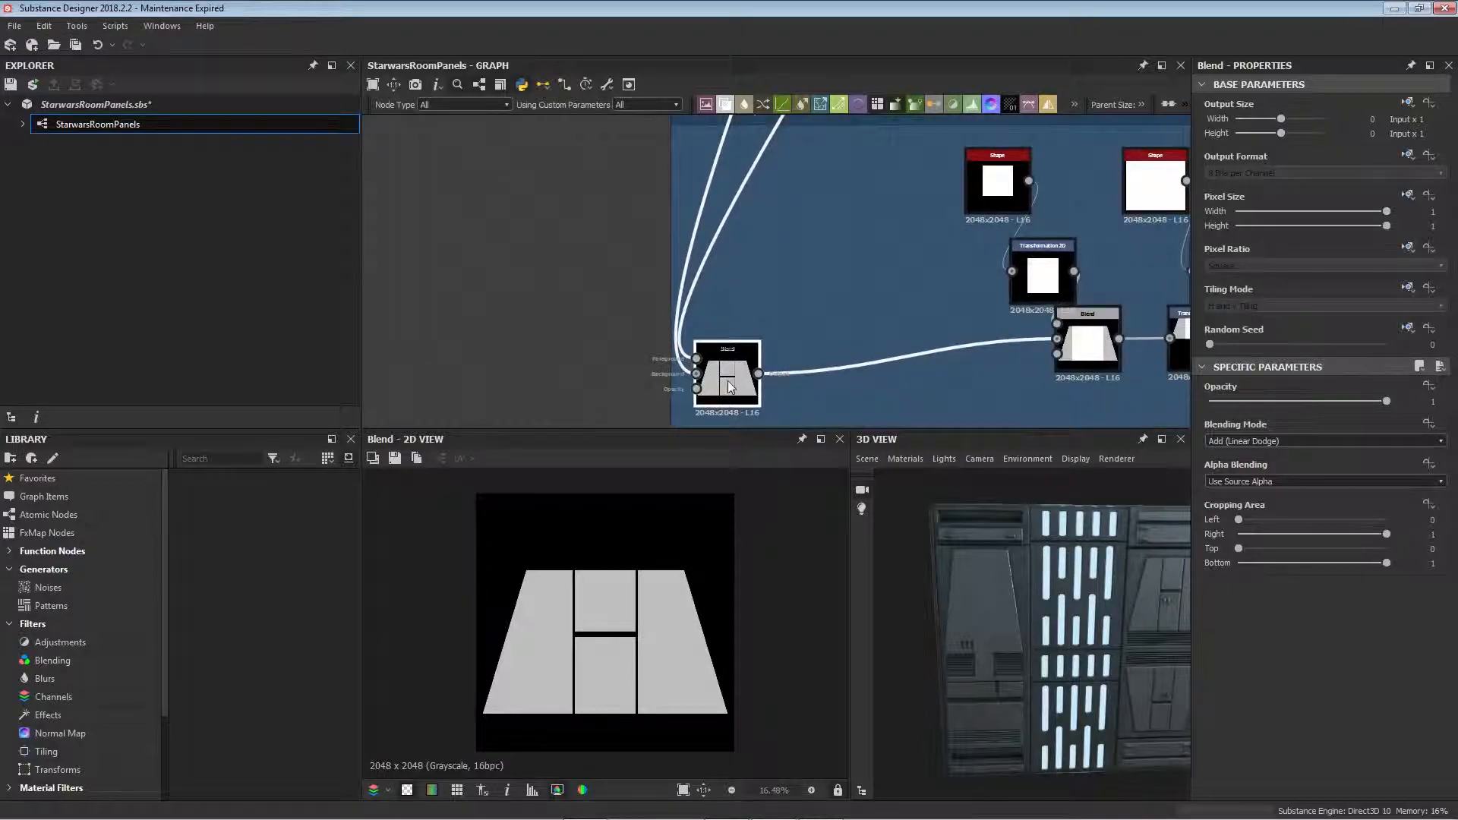
pyautogui.scroll(4, 727, 380)
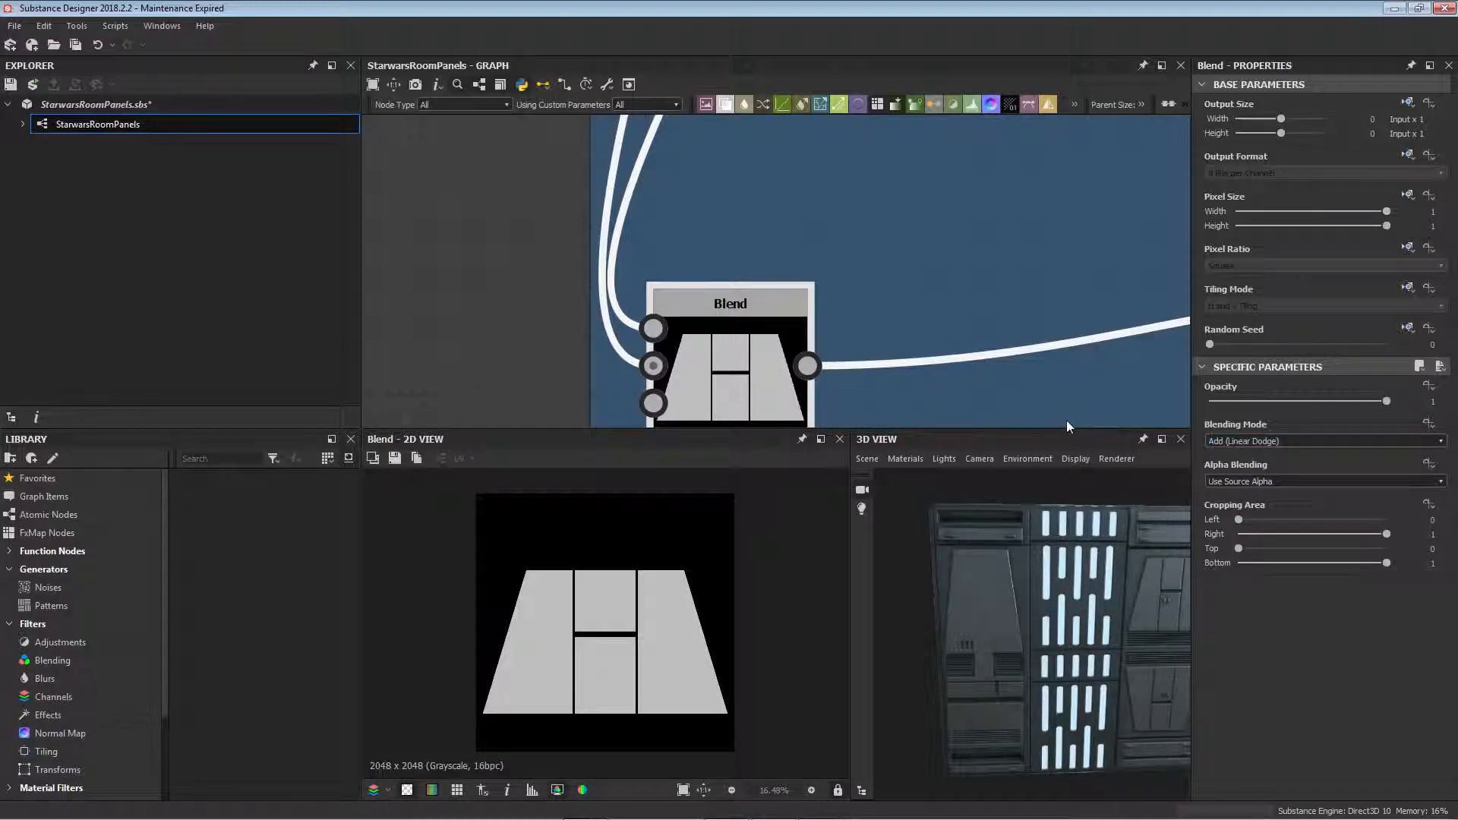
# - Preview the Blend that adds the square to the trapezoid in Panel_2_Layer2 and nudge it slightly toward the following Transformation 2D
pyautogui.moveTo(973, 304); pyautogui.dragTo(681, 273, button='middle')
pyautogui.scroll(-4, 763, 289)
pyautogui.moveTo(795, 249); pyautogui.dragTo(633, 322, button='middle')
pyautogui.scroll(-2, 722, 321)
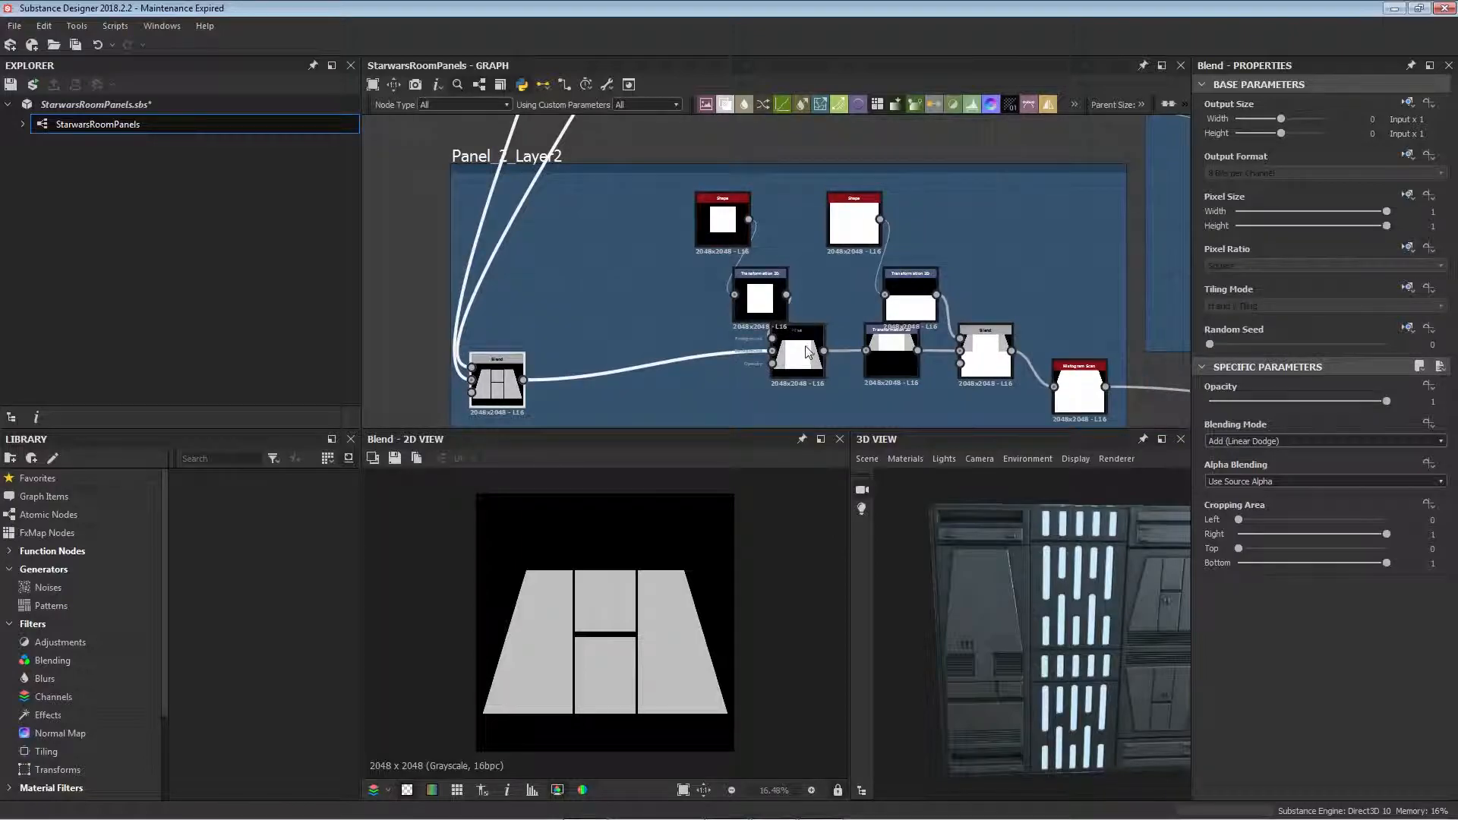
pyautogui.moveTo(821, 359); pyautogui.dragTo(816, 357)
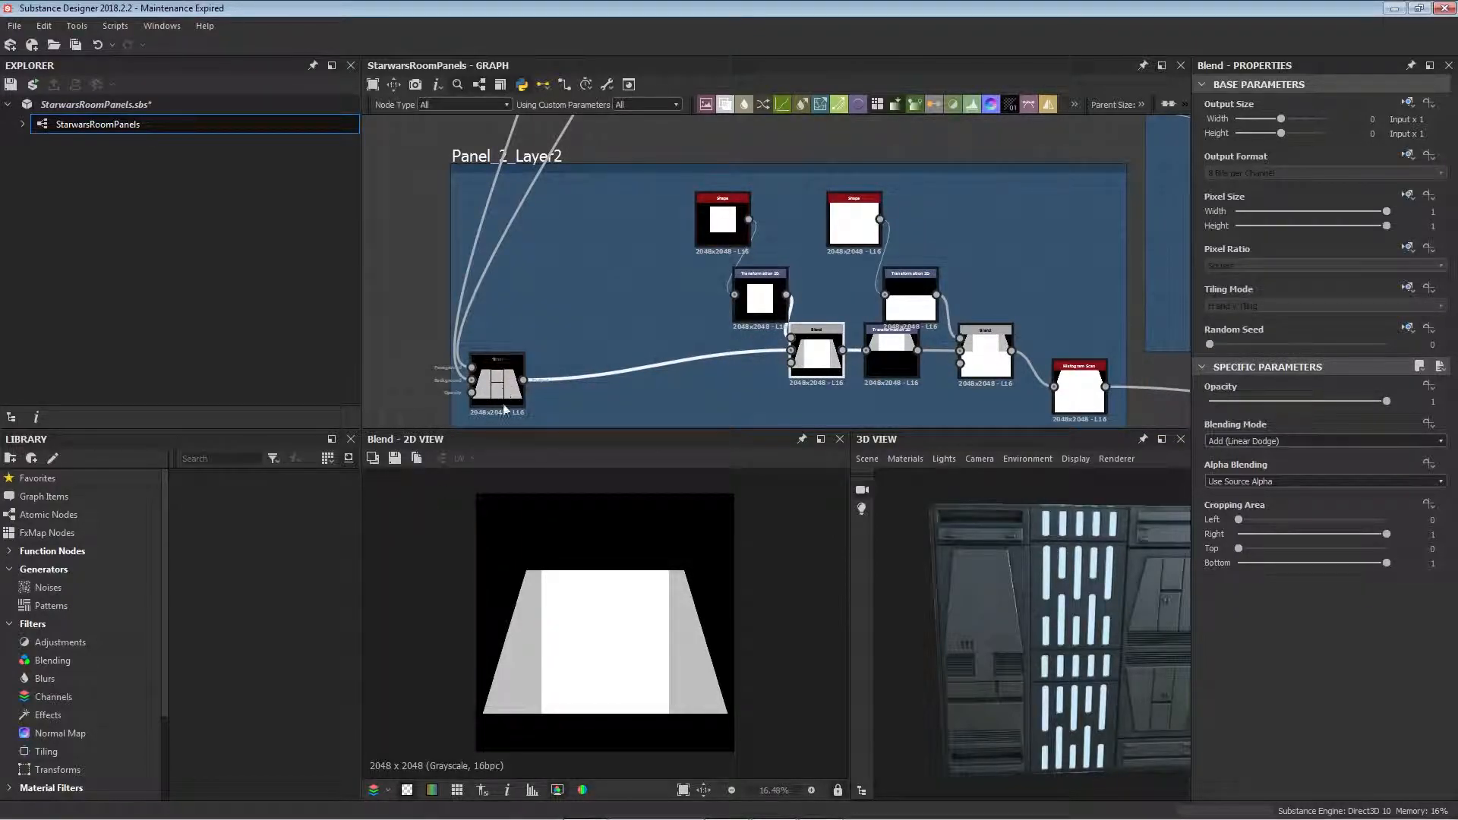
# - Examine the settings of the square Shape node, select its Transformation 2D, and preview the Blend they feed
pyautogui.moveTo(928, 351); pyautogui.dragTo(889, 379, button='middle')
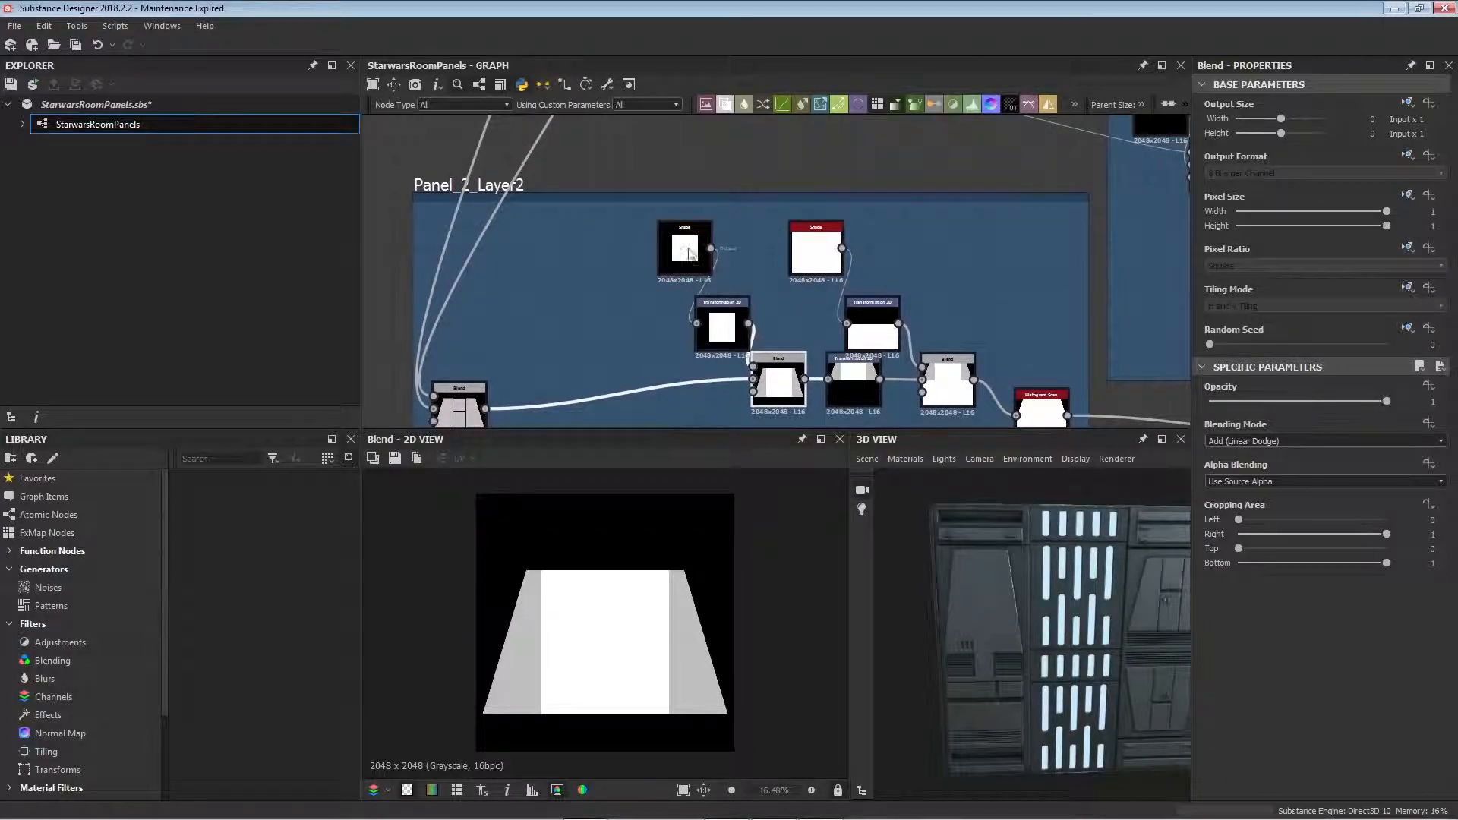
pyautogui.click(684, 249)
pyautogui.scroll(-3, 1353, 656)
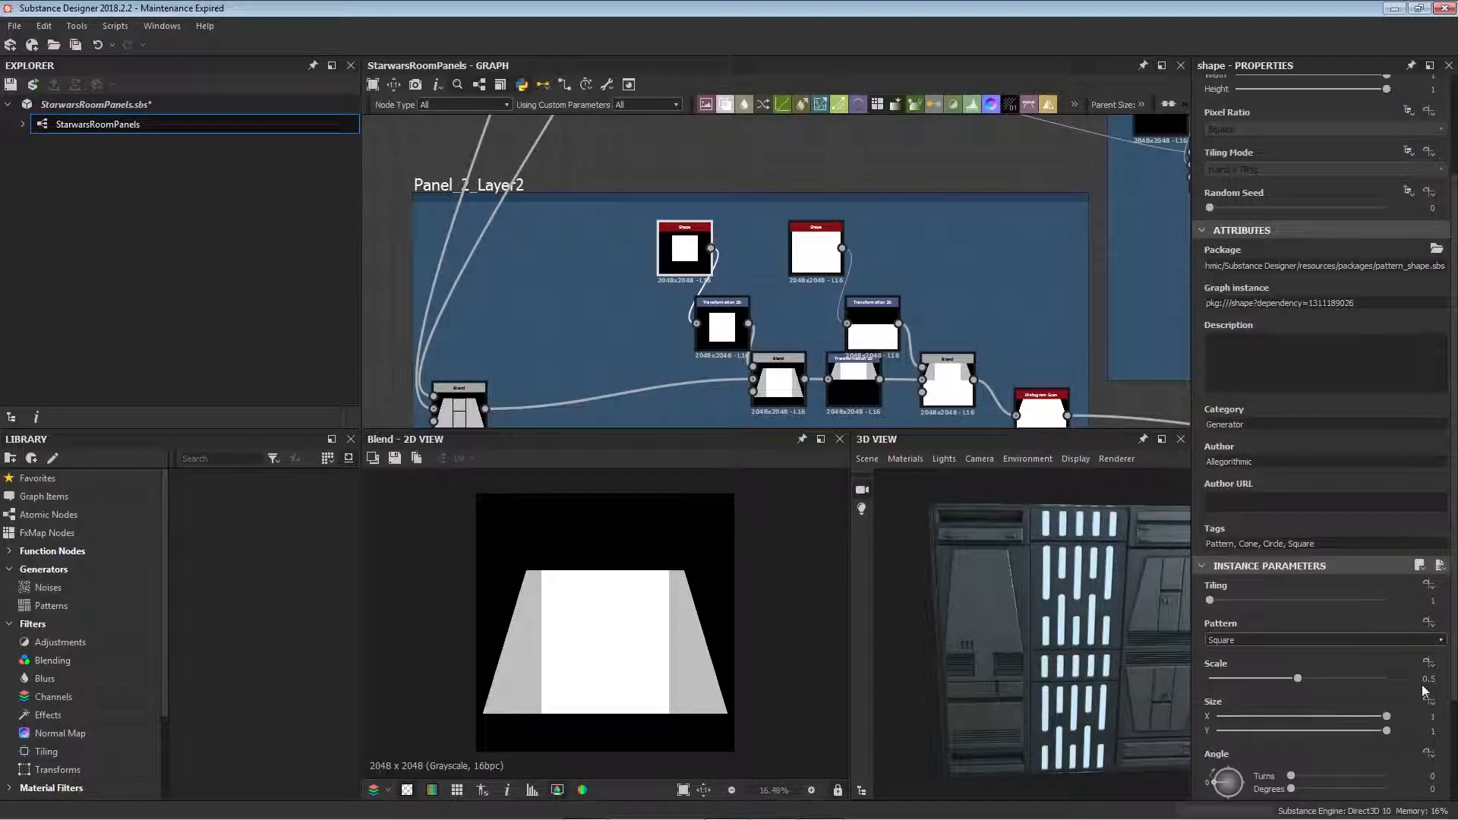
pyautogui.scroll(-3, 1424, 691)
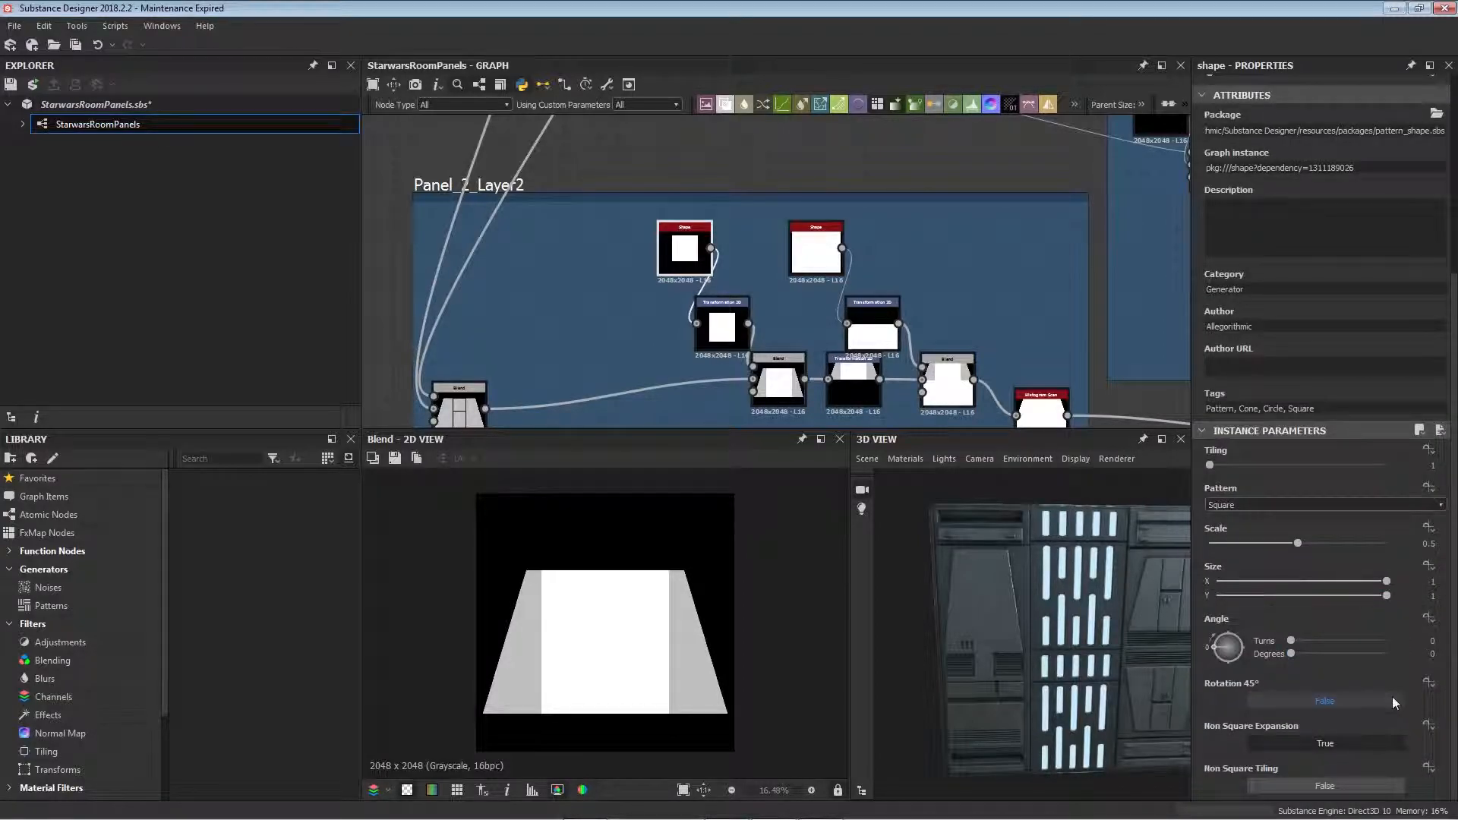
pyautogui.click(724, 328)
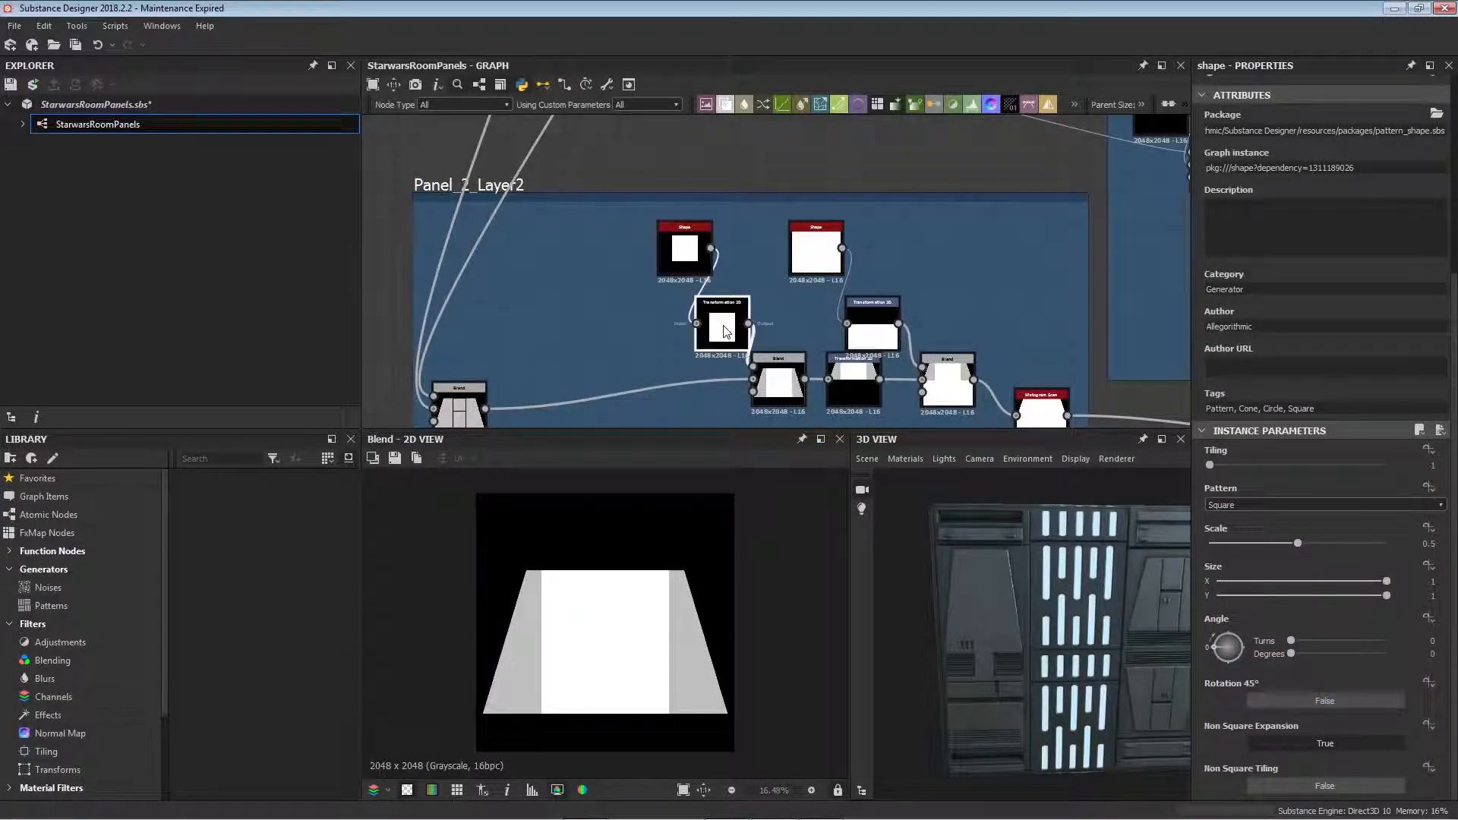
pyautogui.click(782, 390)
pyautogui.doubleClick(782, 388)
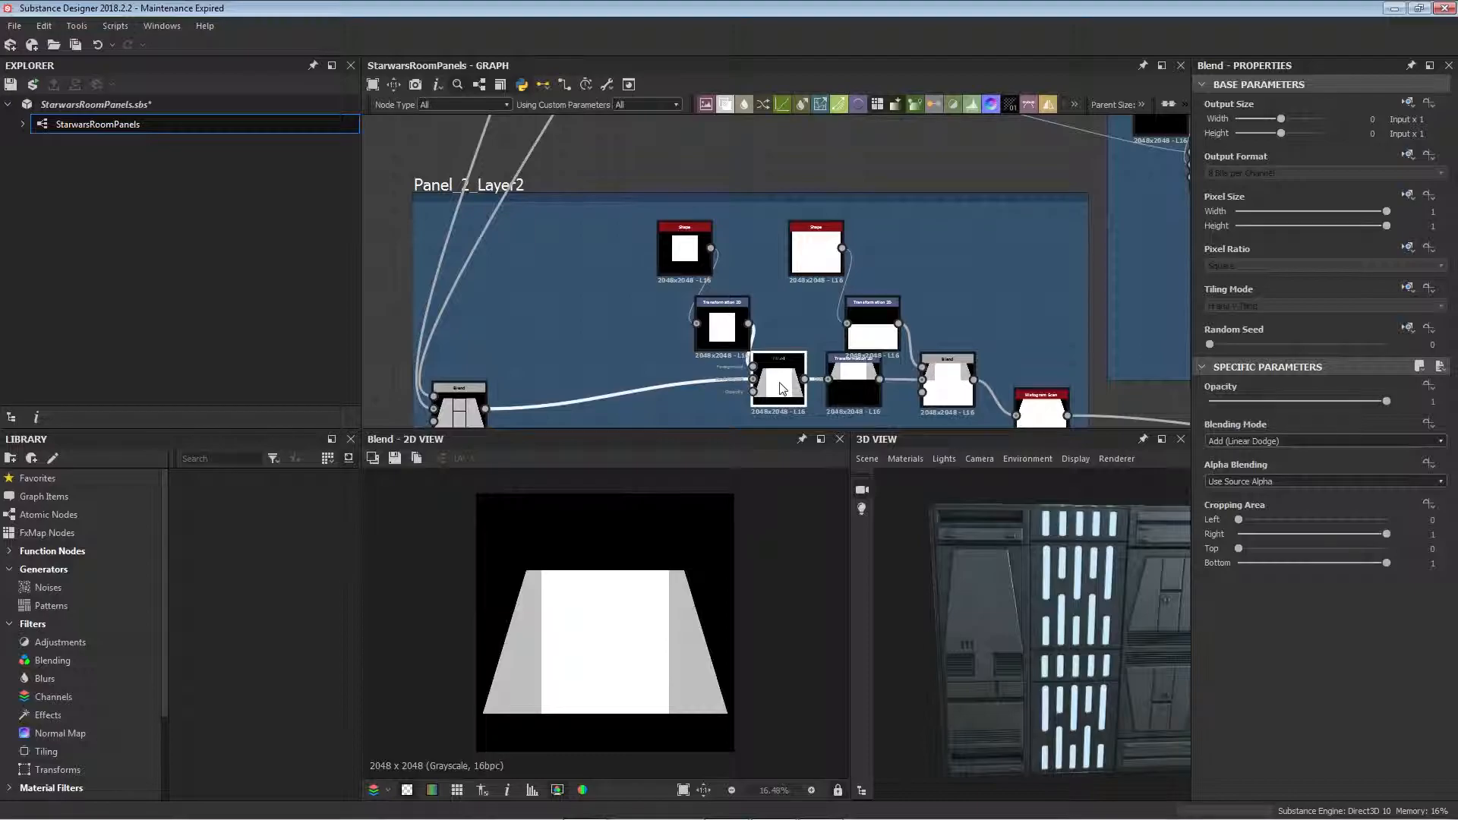
# - Preview the Transformation 2D following the square's Blend, nudge it slightly downward, and preview the Max (Lighten) Blend
pyautogui.moveTo(791, 390); pyautogui.dragTo(776, 377, button='middle')
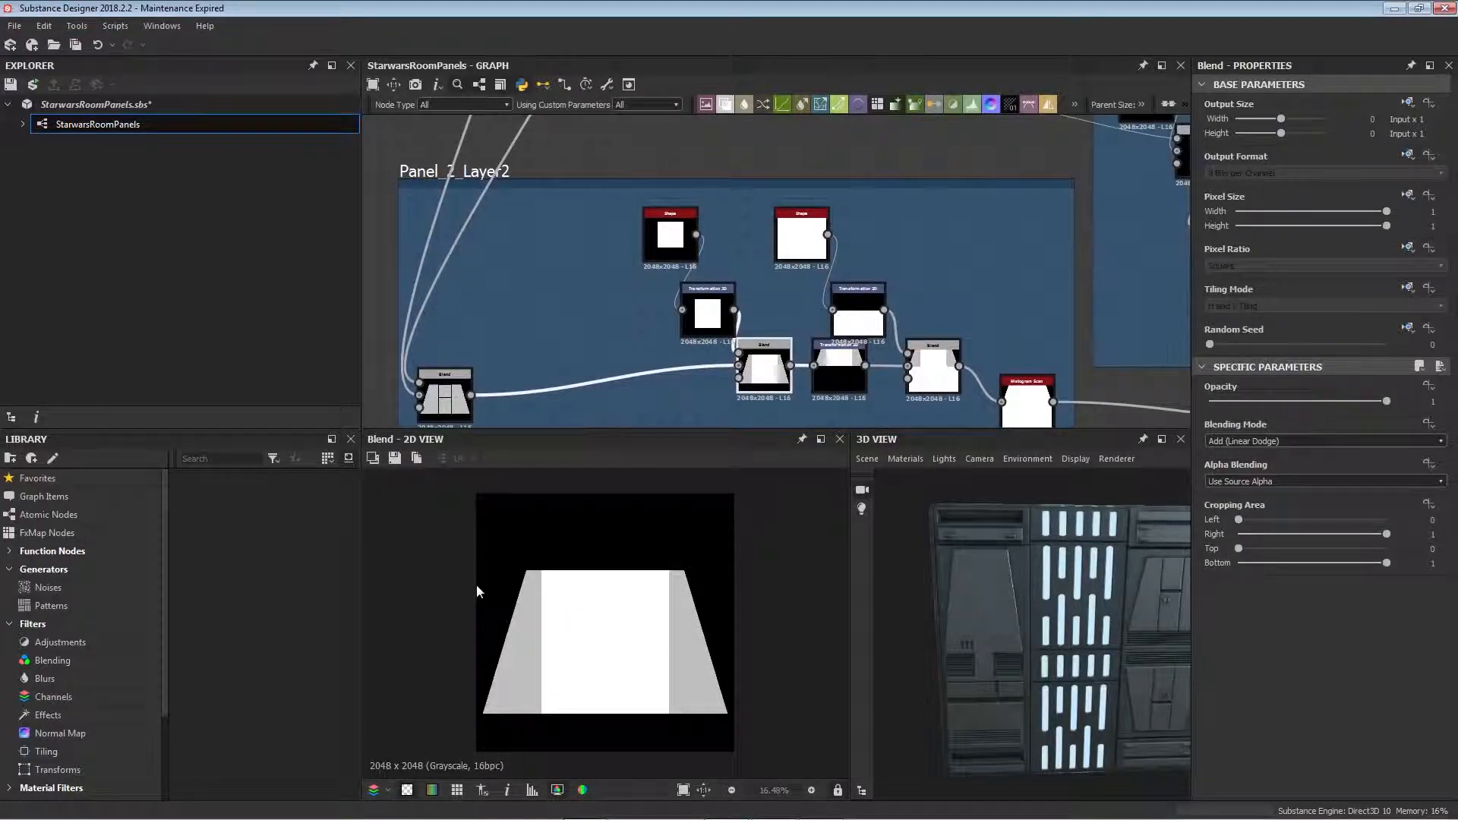
pyautogui.moveTo(984, 310); pyautogui.dragTo(850, 255, button='middle')
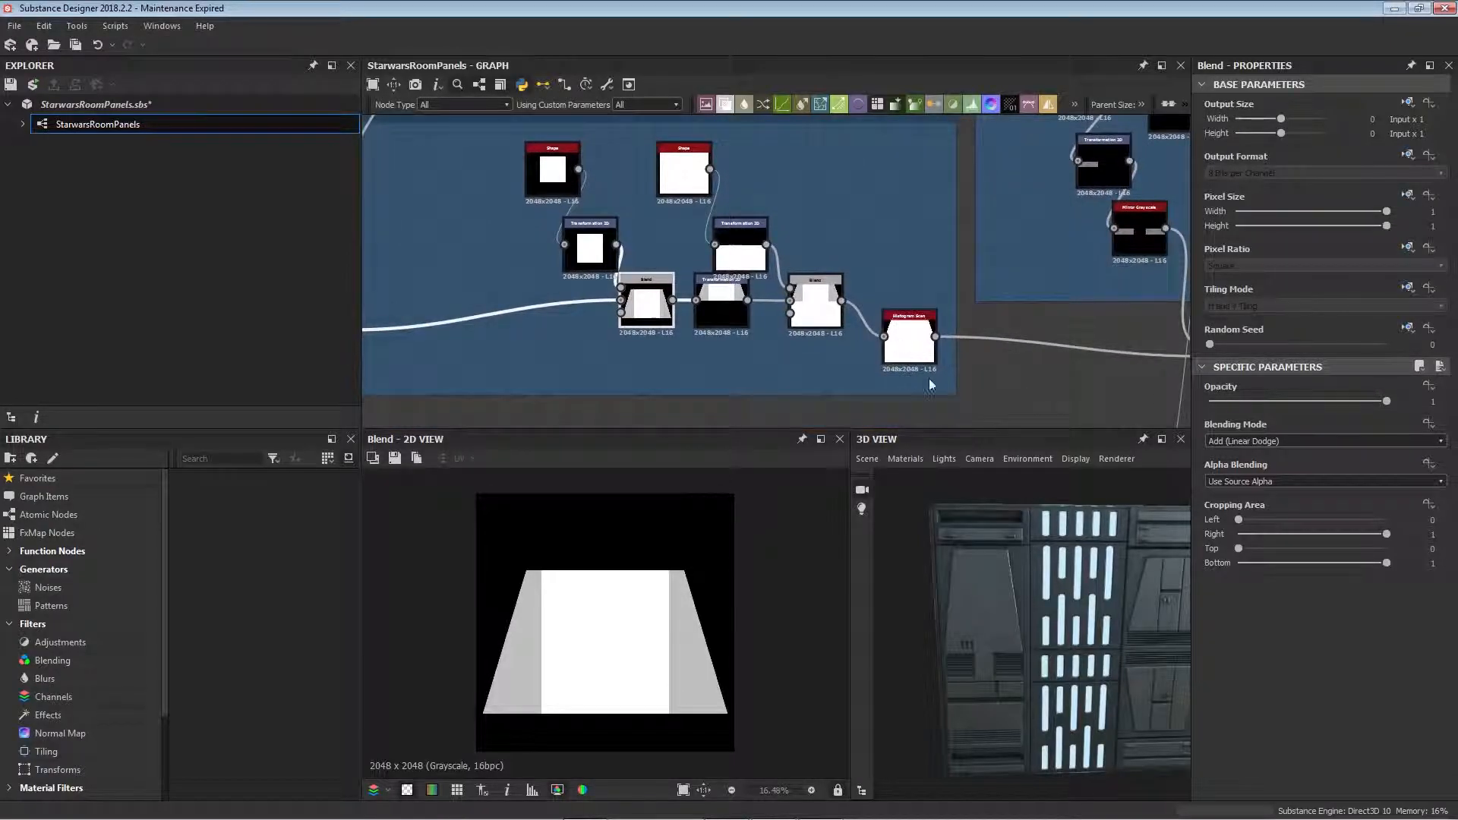
pyautogui.moveTo(718, 304); pyautogui.dragTo(721, 315)
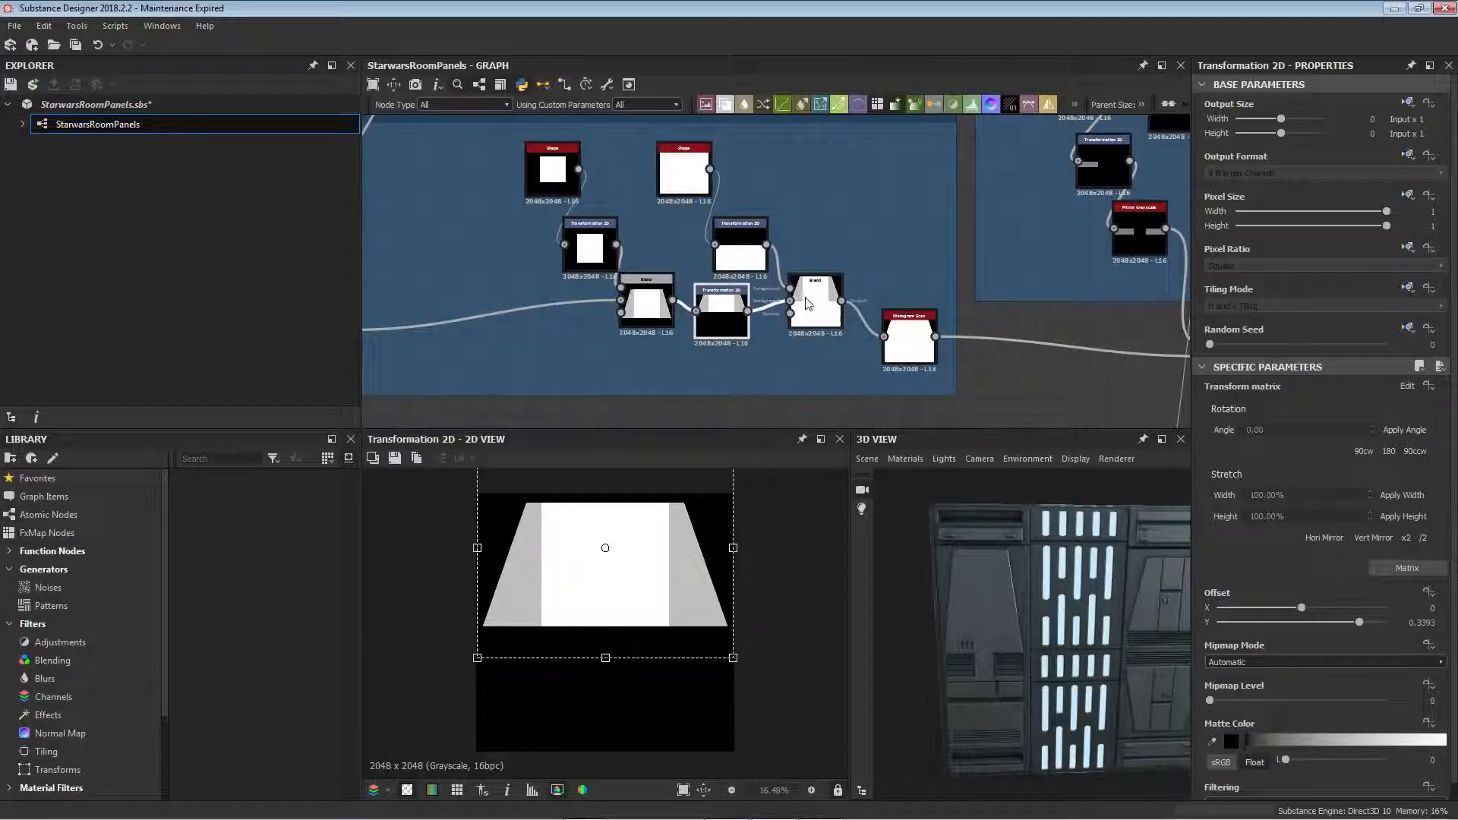
pyautogui.click(825, 304)
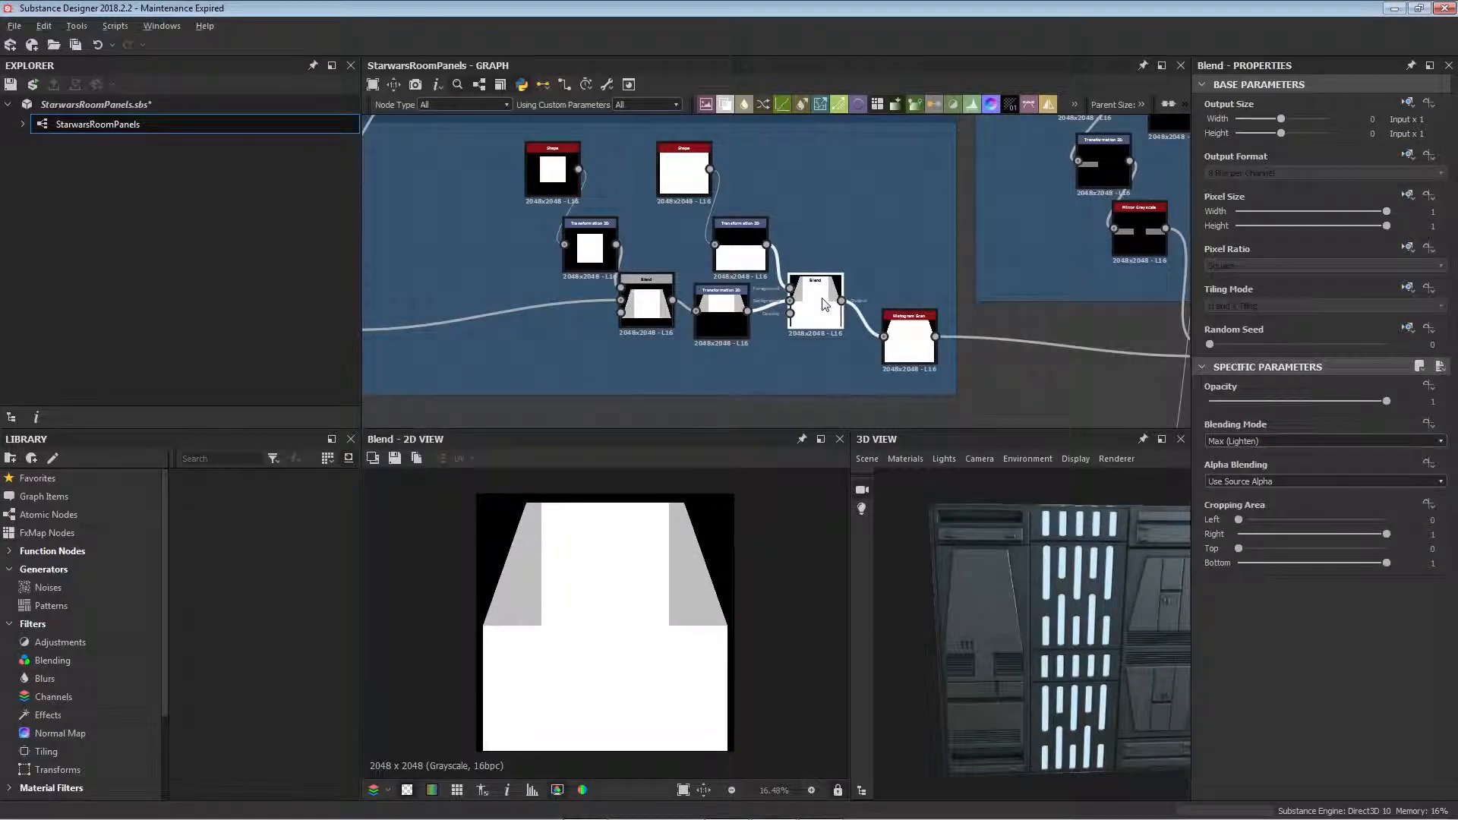
pyautogui.moveTo(856, 280); pyautogui.dragTo(837, 297, button='middle')
# - Check the full-size Shape and its Transformation 2D offset, and preview the Max (Lighten) Blend they feed again
pyautogui.click(668, 189)
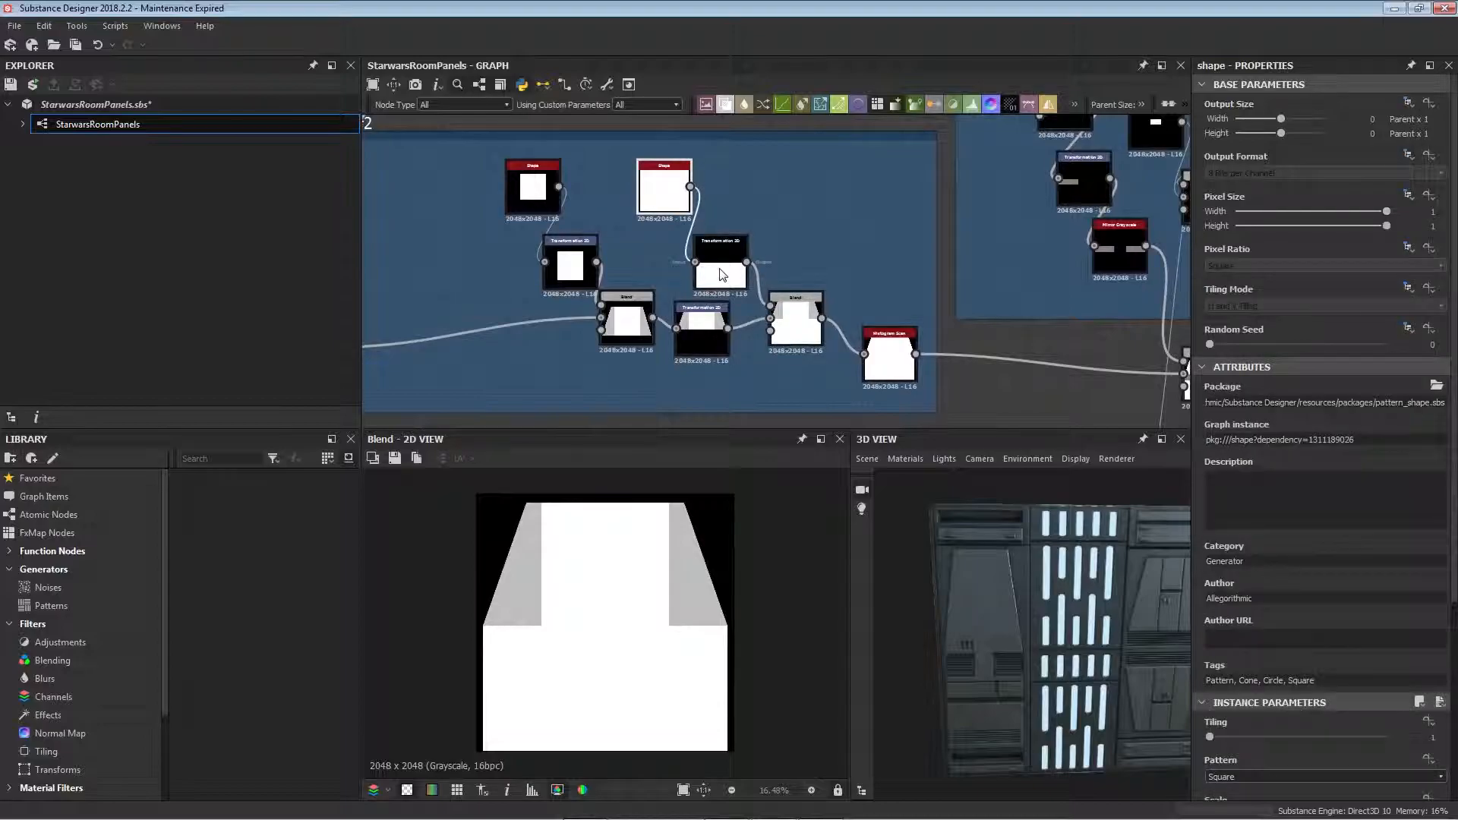
pyautogui.doubleClick(720, 273)
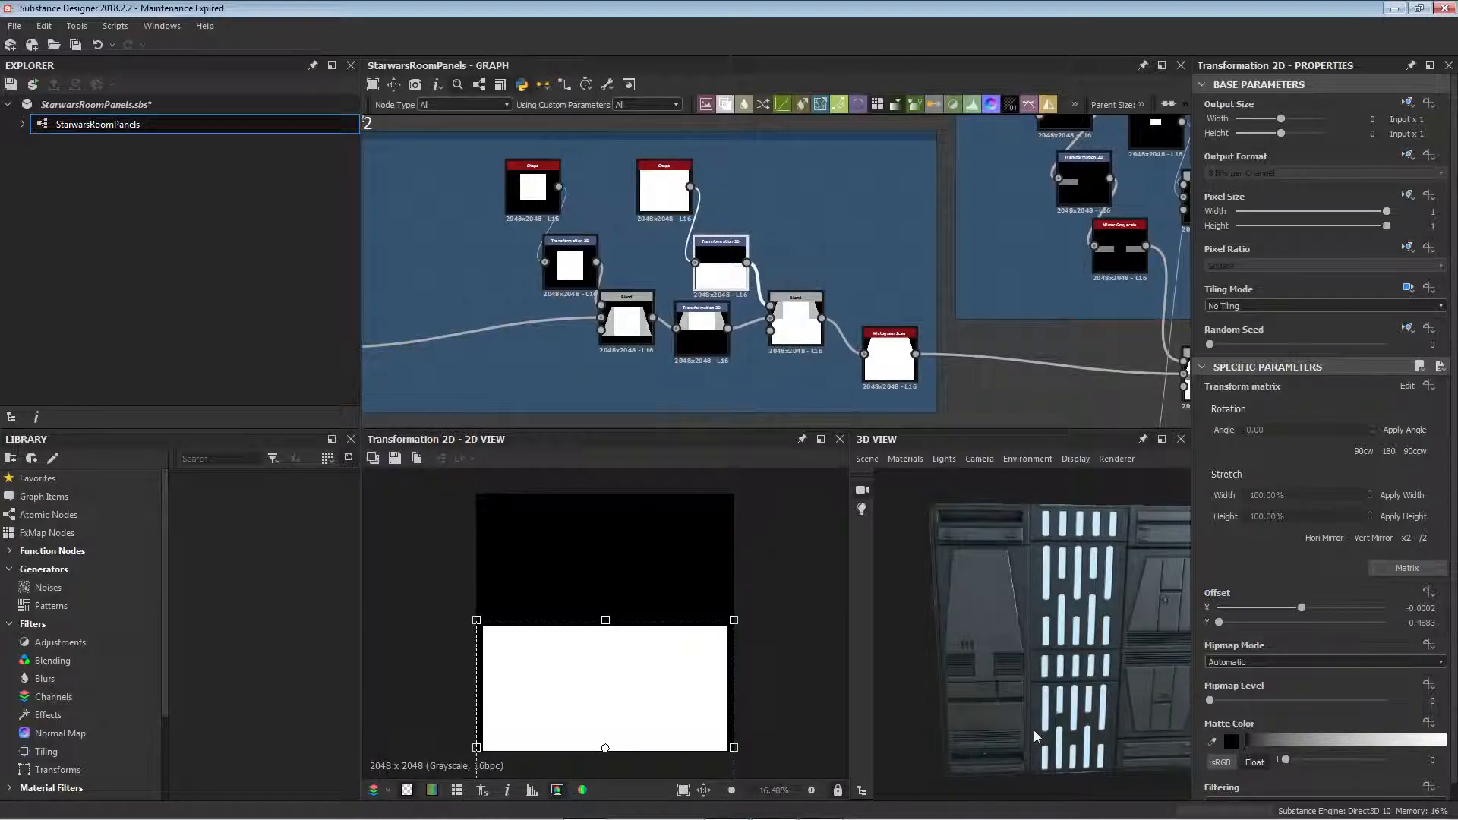
pyautogui.moveTo(835, 394); pyautogui.dragTo(758, 373, button='middle')
pyautogui.doubleClick(721, 298)
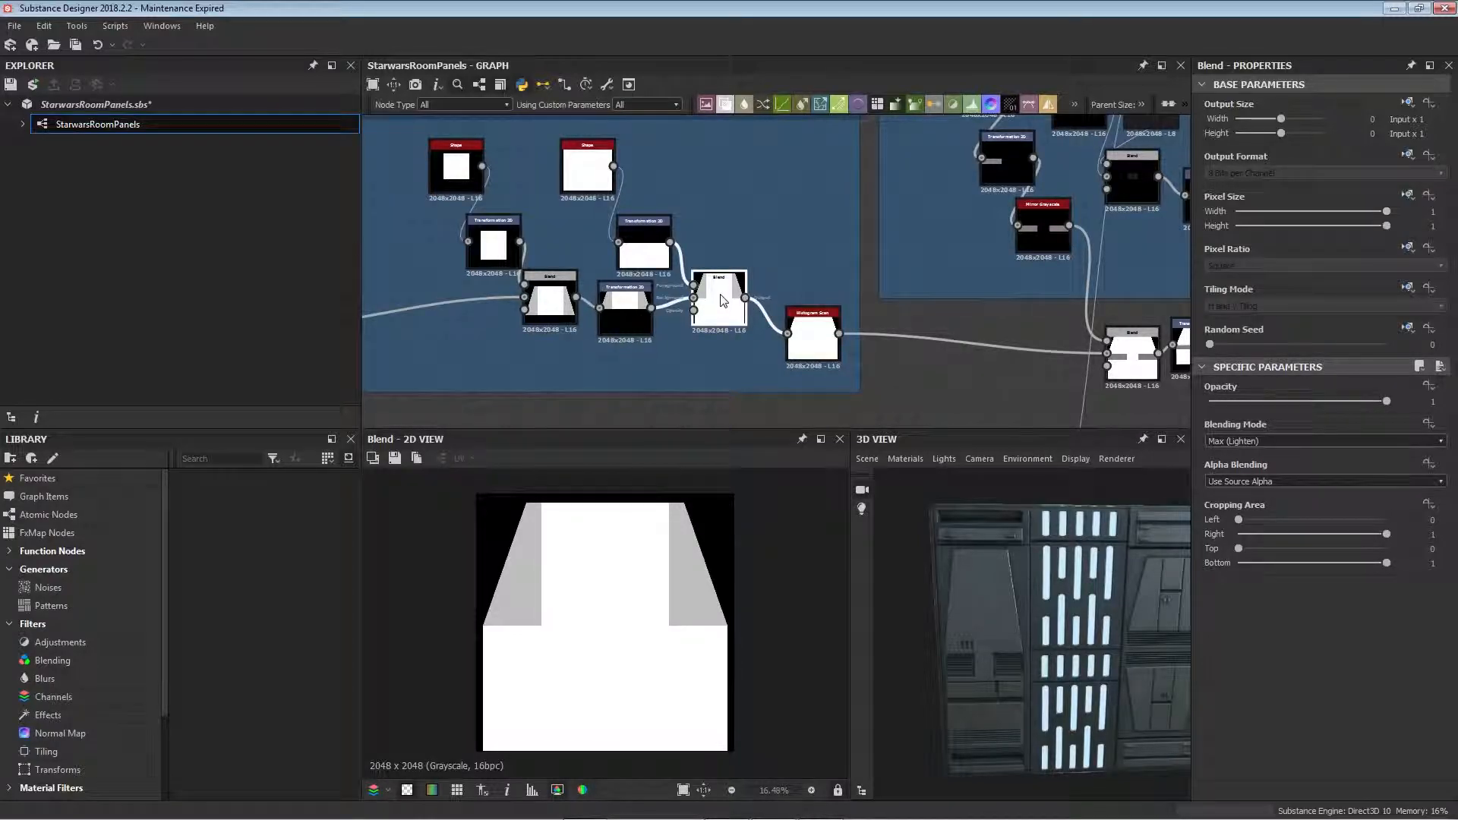
# - Preview the Histogram Scan at the end of Panel_2_Layer2 and the Subtract Blend it connects to
pyautogui.click(807, 350)
pyautogui.doubleClick(807, 350)
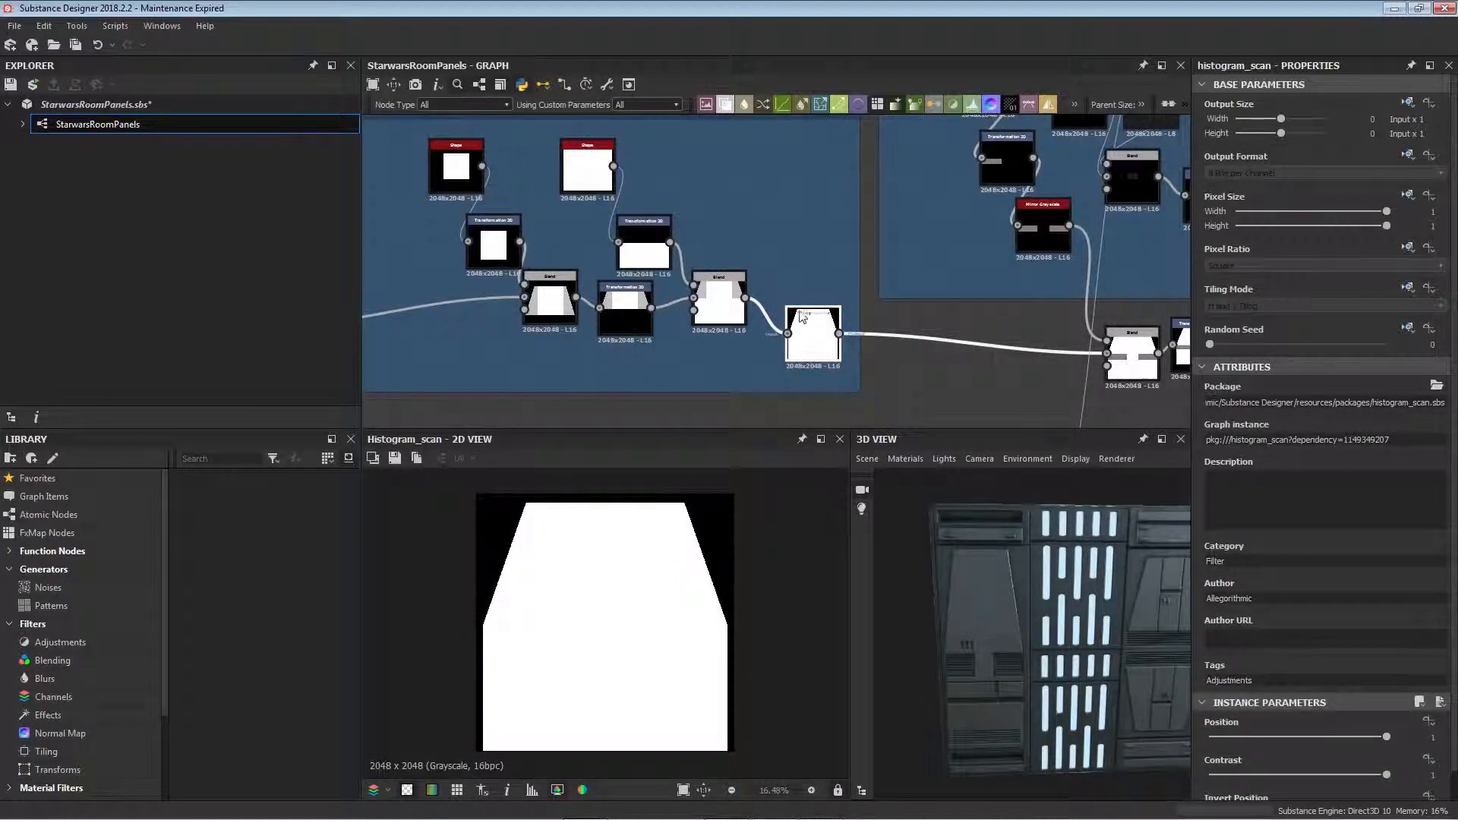
pyautogui.moveTo(884, 341); pyautogui.dragTo(531, 334, button='middle')
pyautogui.scroll(-2, 771, 363)
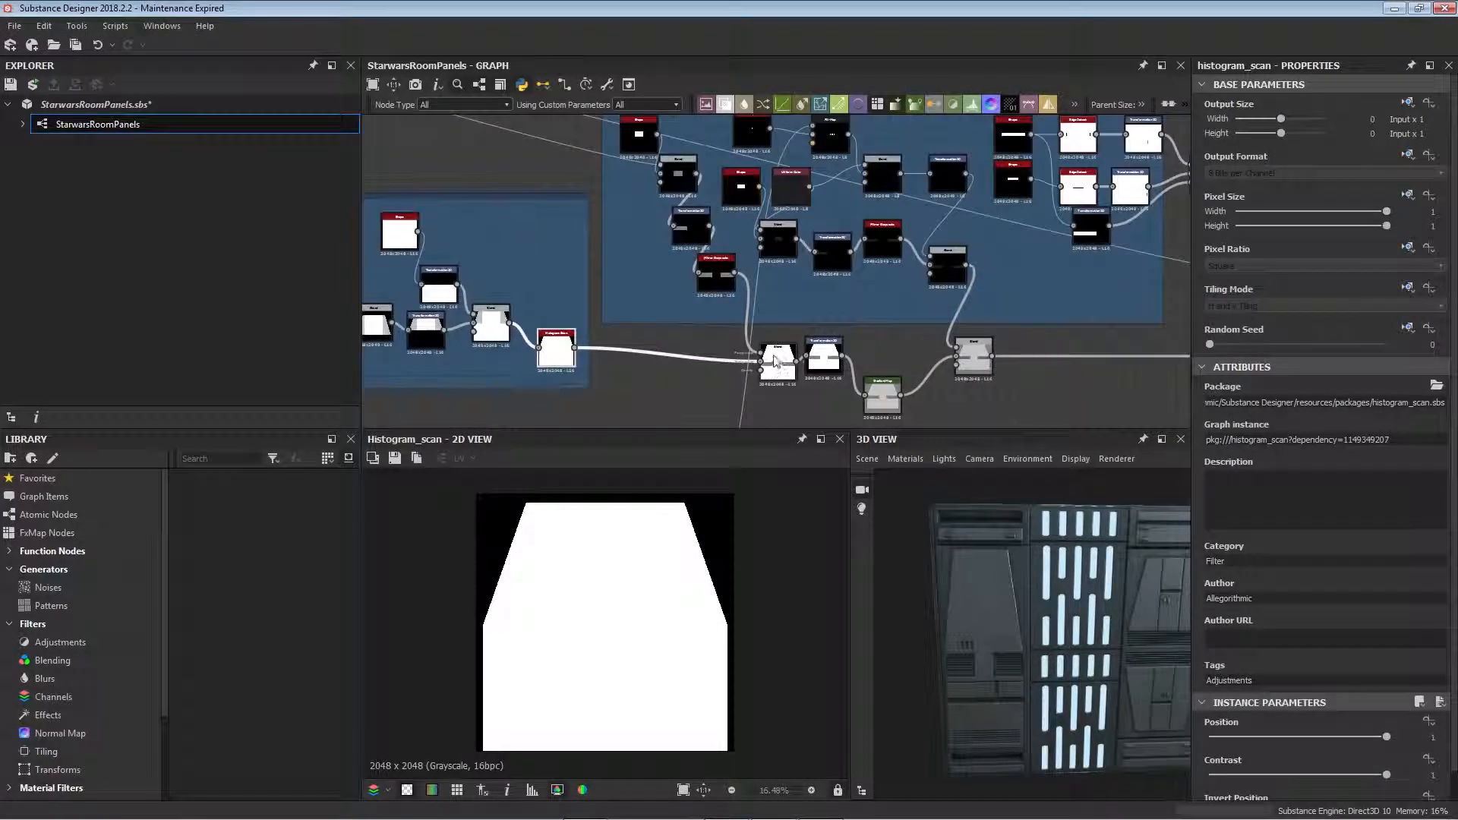
pyautogui.click(781, 364)
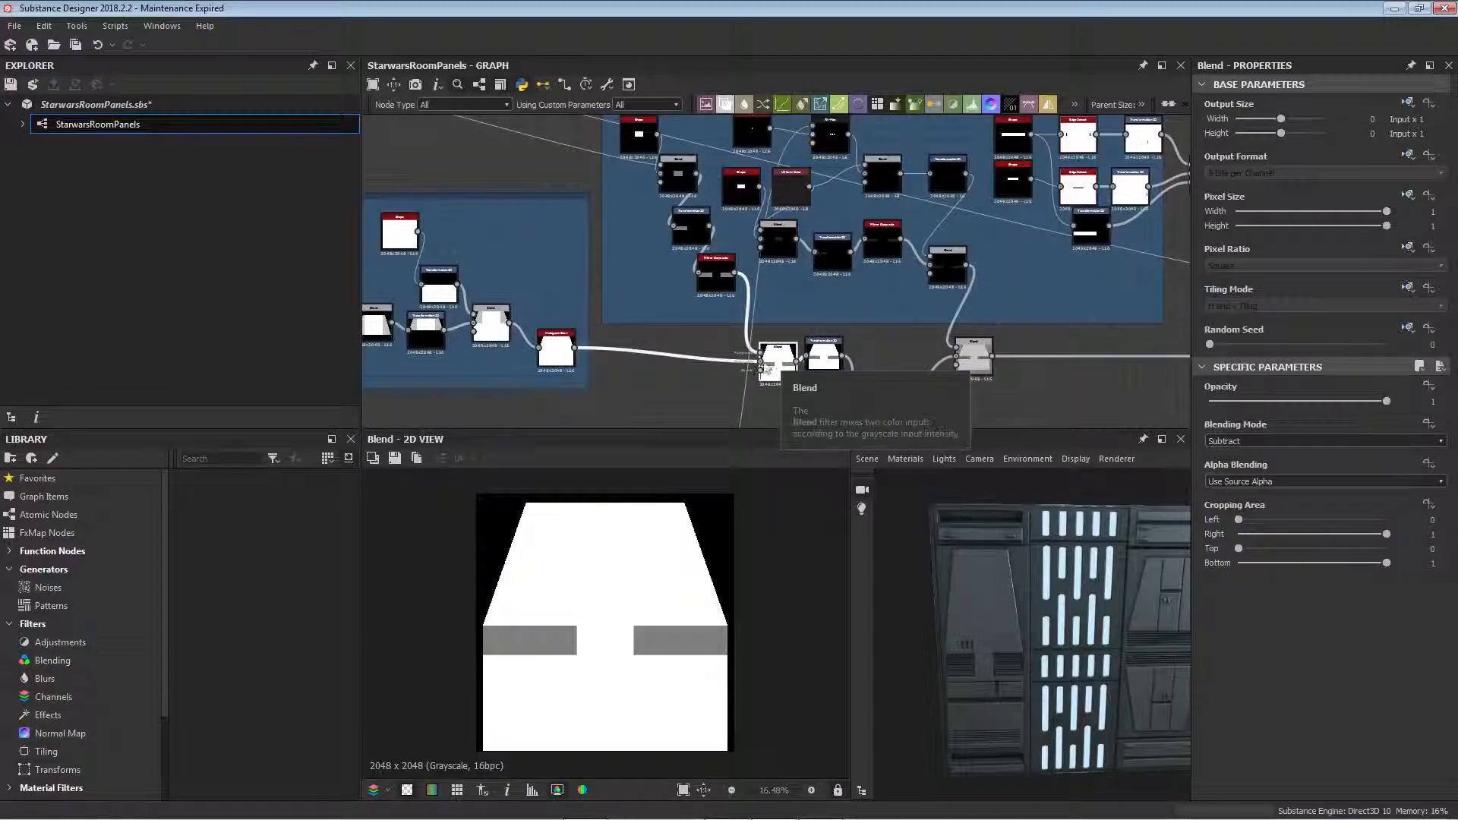
# - Preview the first Shape in Panel_2_Layer1 and the Multiply Blend it feeds
pyautogui.click(797, 215)
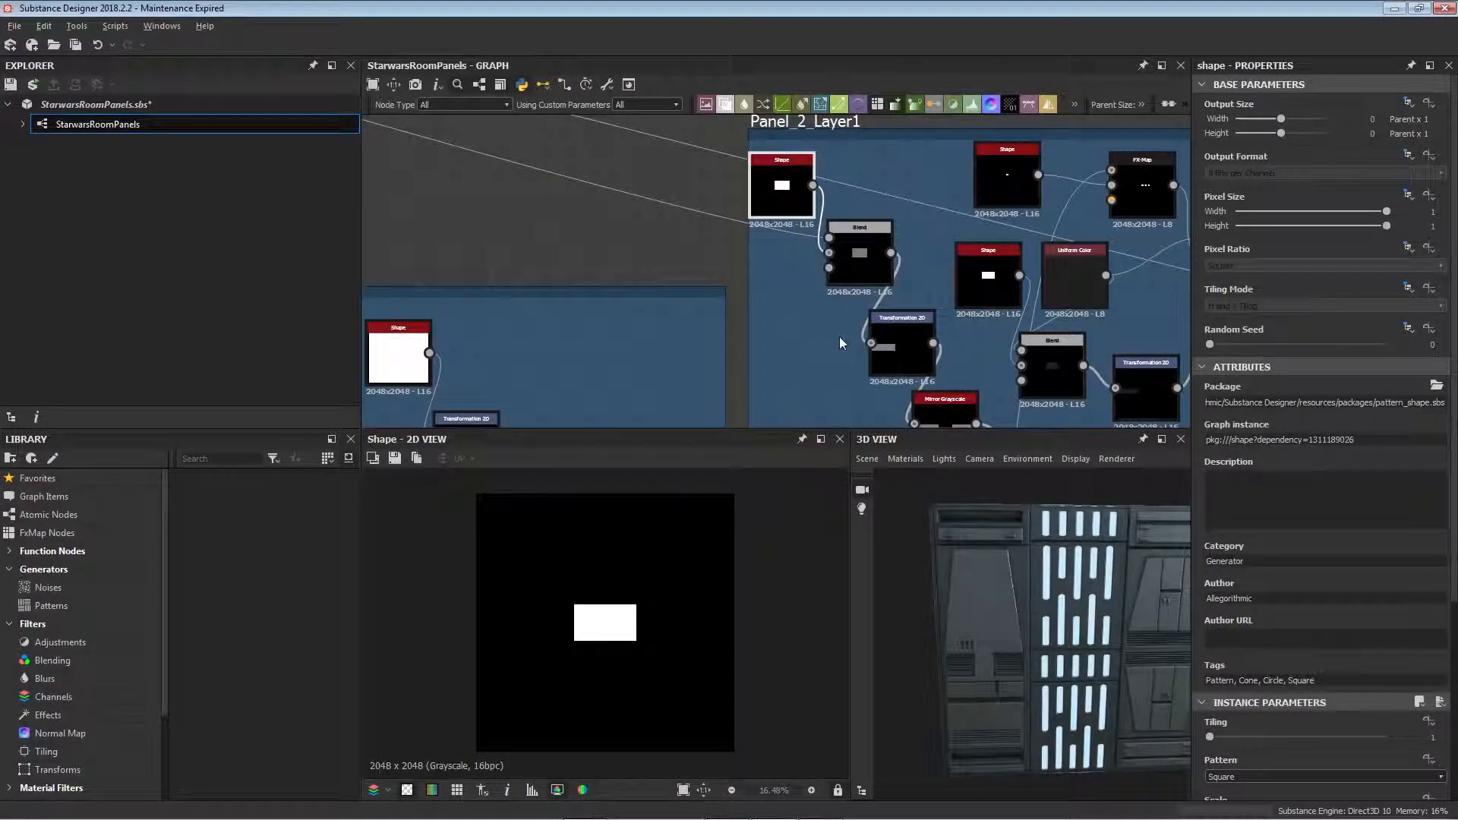
pyautogui.click(861, 262)
pyautogui.scroll(-1, 856, 288)
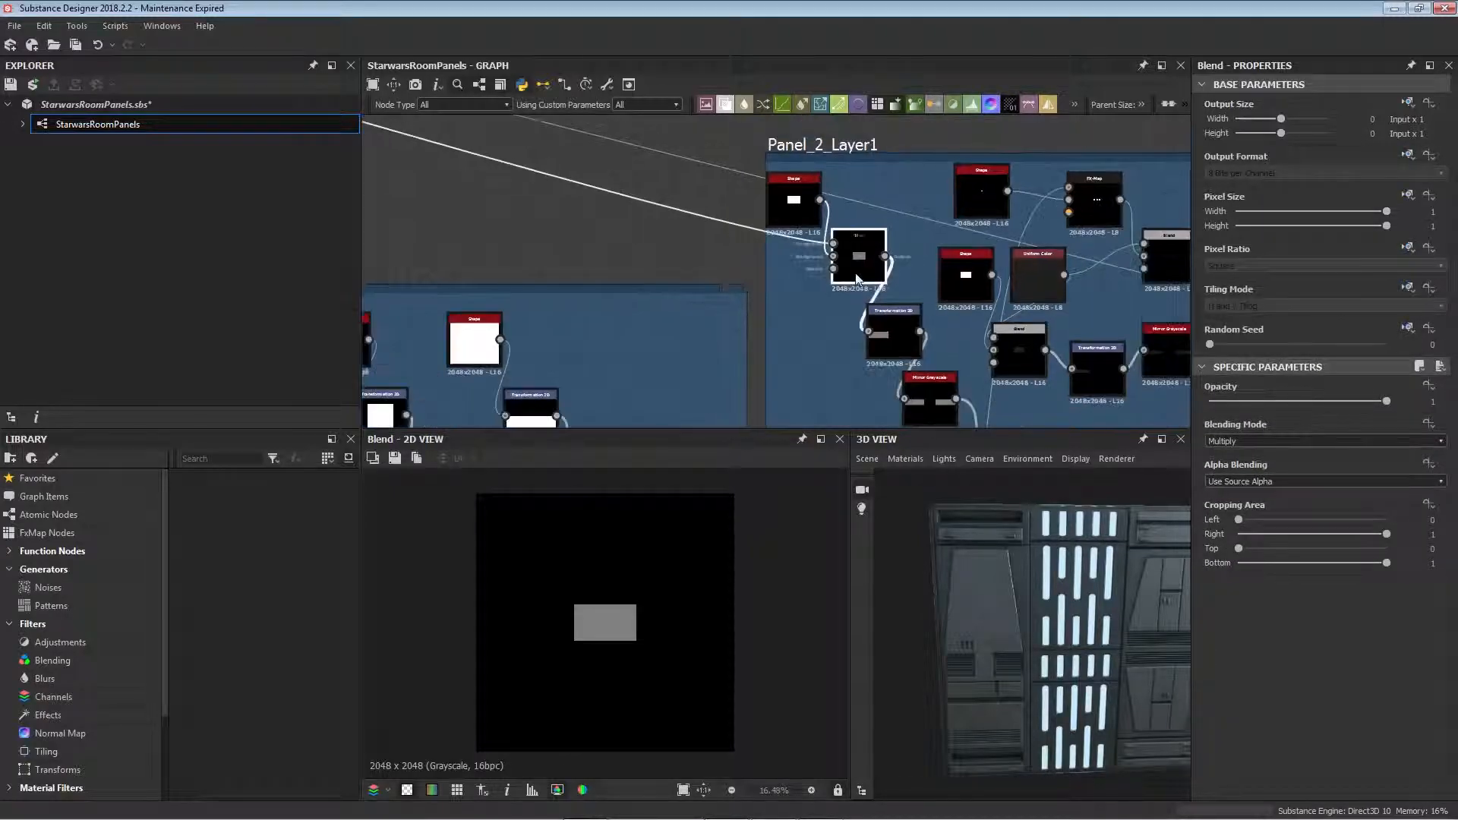
# - Trace the Multiply Blend's incoming link back to Panel_1_Layer 1 and preview the Gradient Map that feeds it
pyautogui.moveTo(680, 215); pyautogui.dragTo(1131, 294, button='middle')
pyautogui.scroll(-3, 645, 286)
pyautogui.moveTo(644, 286); pyautogui.dragTo(1022, 374, button='middle')
pyautogui.moveTo(668, 230); pyautogui.dragTo(824, 281, button='middle')
pyautogui.click(637, 221)
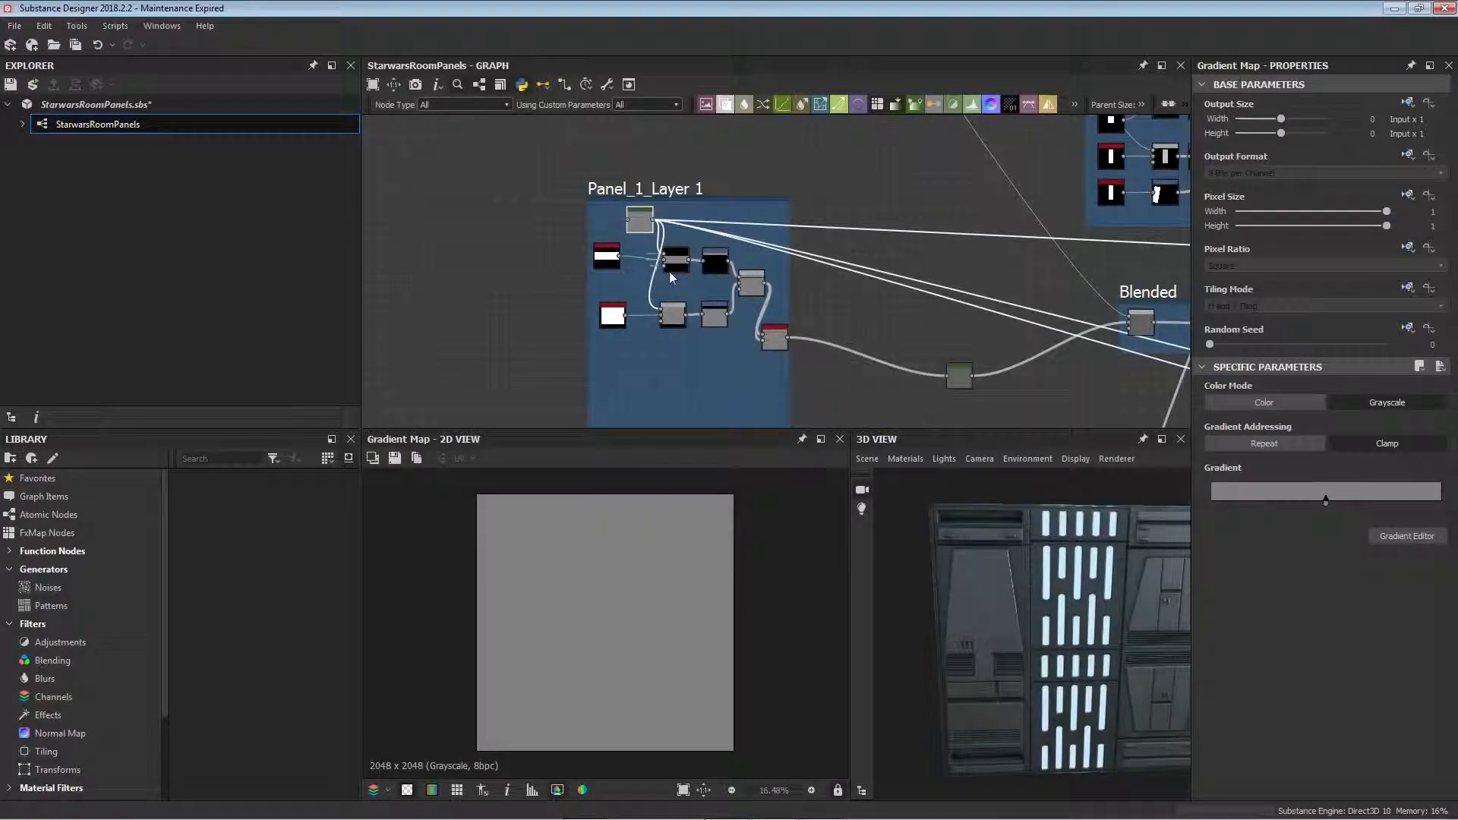
# - Return to Panel_2_Layer1 and preview the first Multiply Blend and the Transformation 2D that follows it
pyautogui.moveTo(1078, 352); pyautogui.dragTo(659, 260, button='middle')
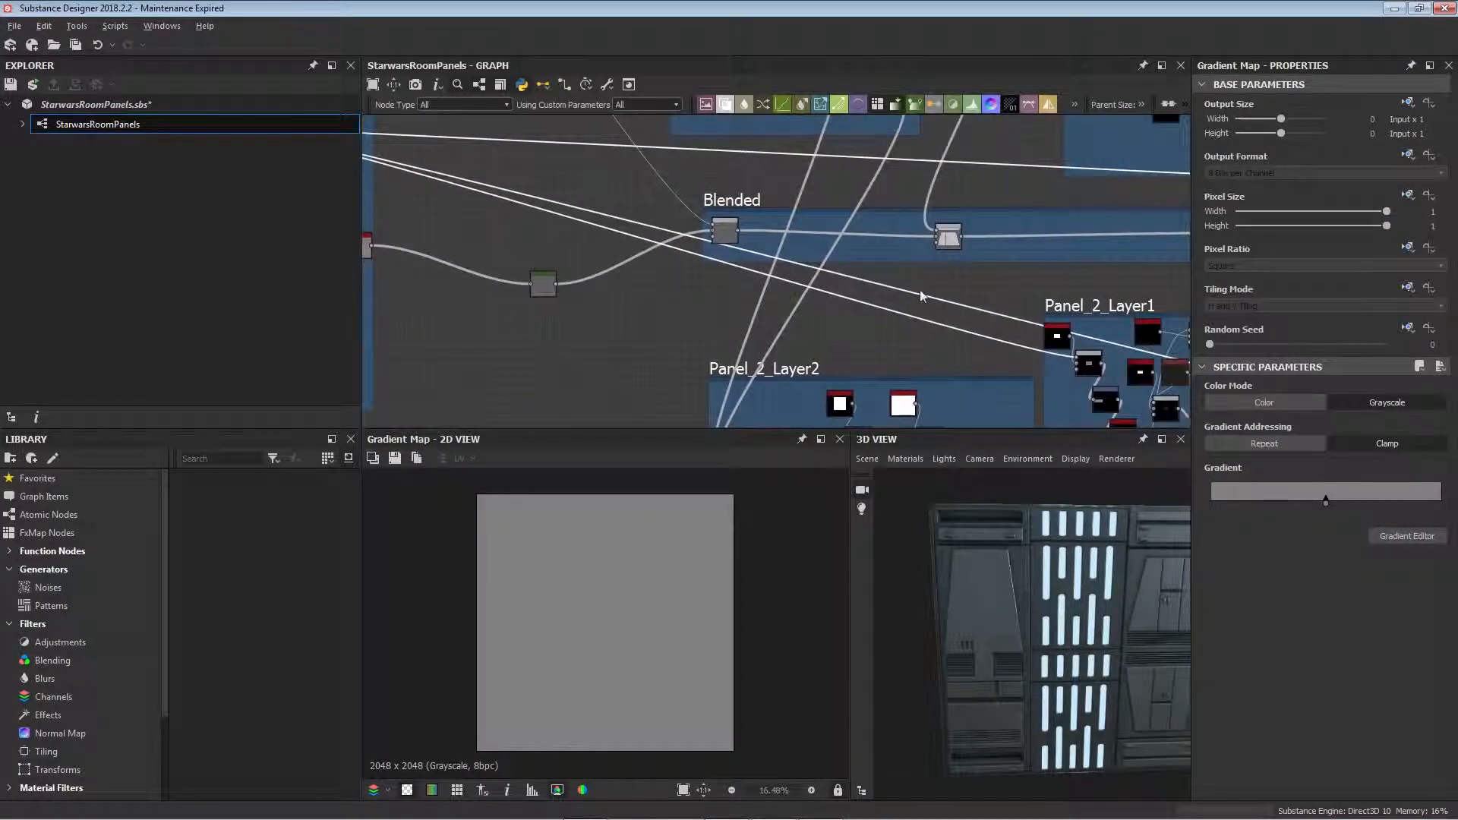
pyautogui.moveTo(921, 296); pyautogui.dragTo(709, 207, button='middle')
pyautogui.scroll(4, 881, 283)
pyautogui.click(870, 279)
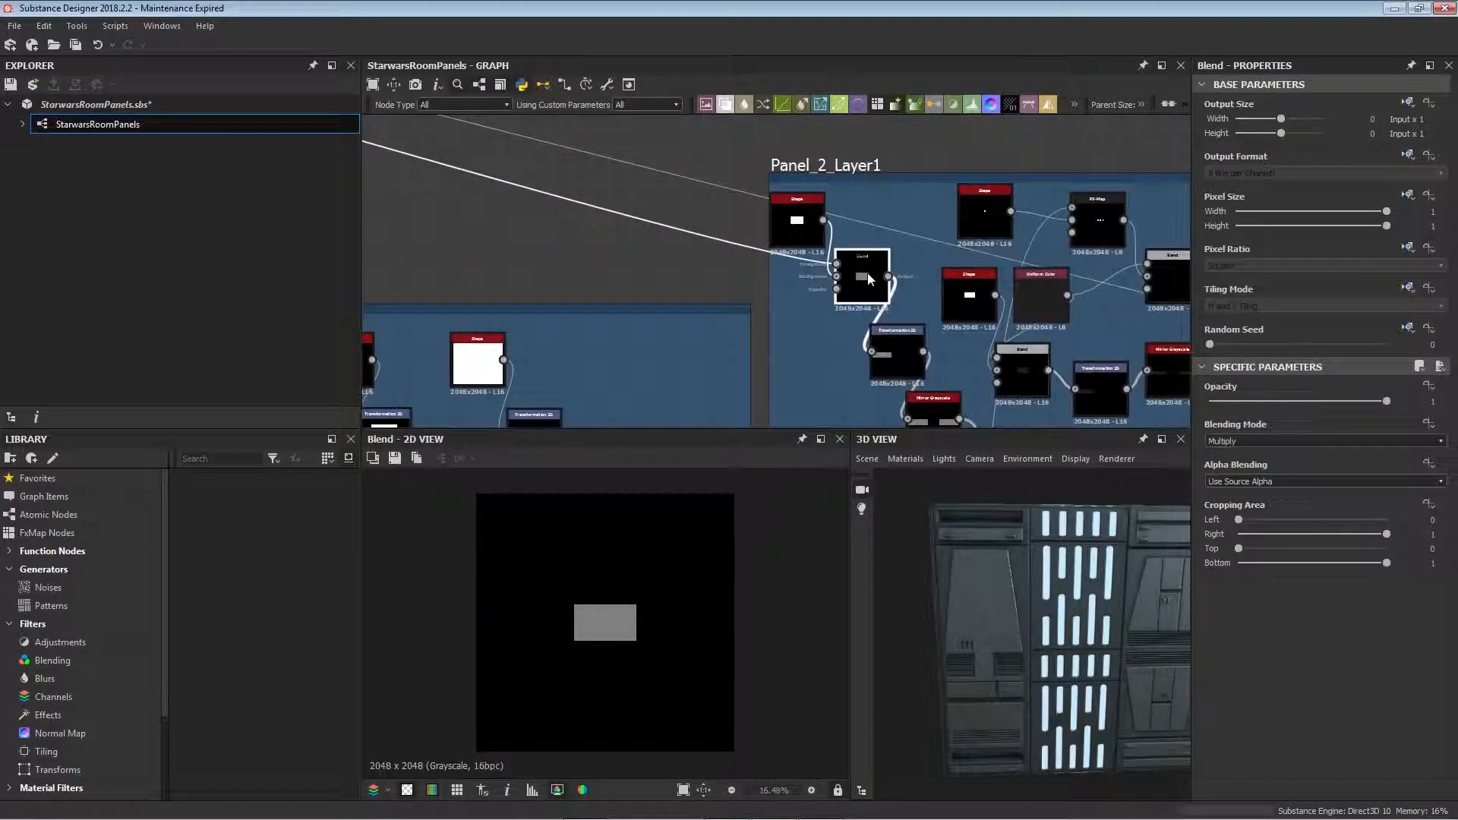
pyautogui.moveTo(899, 341); pyautogui.dragTo(884, 305, button='middle')
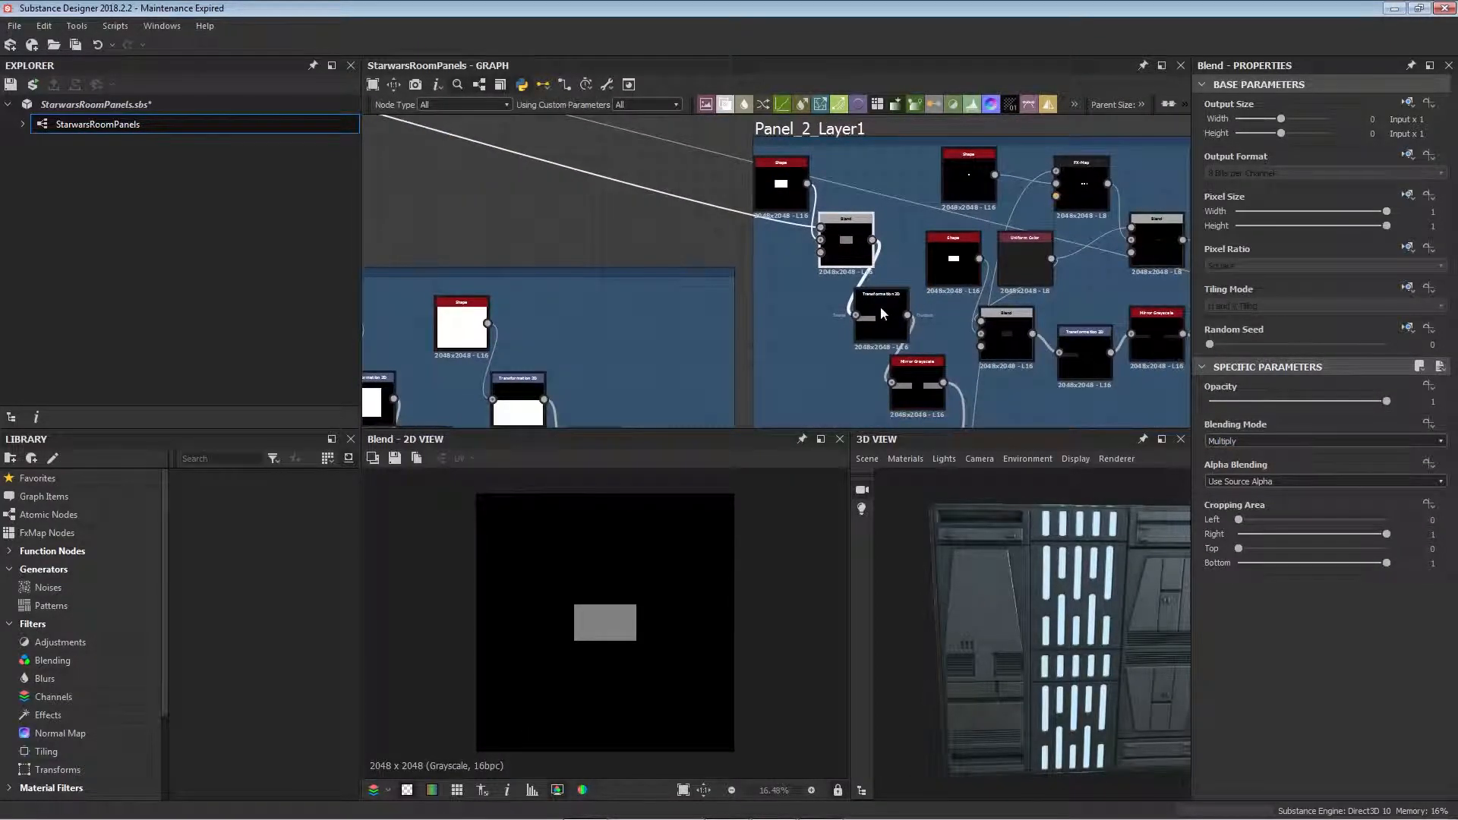
pyautogui.click(883, 313)
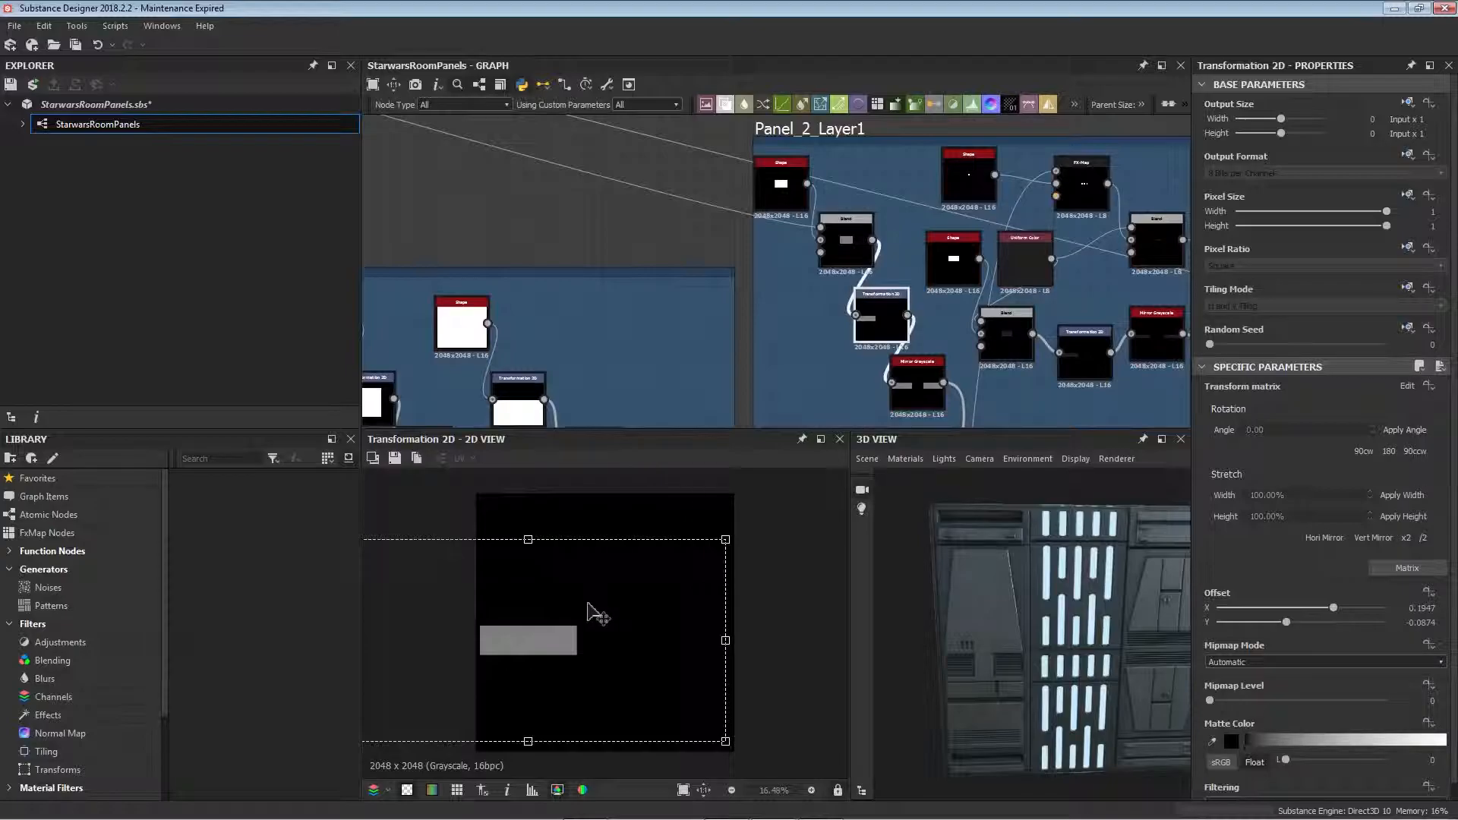
# - Preview the Mirror Grayscale after that Transformation 2D and the Subtract Blend it feeds below the layer frame
pyautogui.moveTo(855, 346); pyautogui.dragTo(785, 264, button='middle')
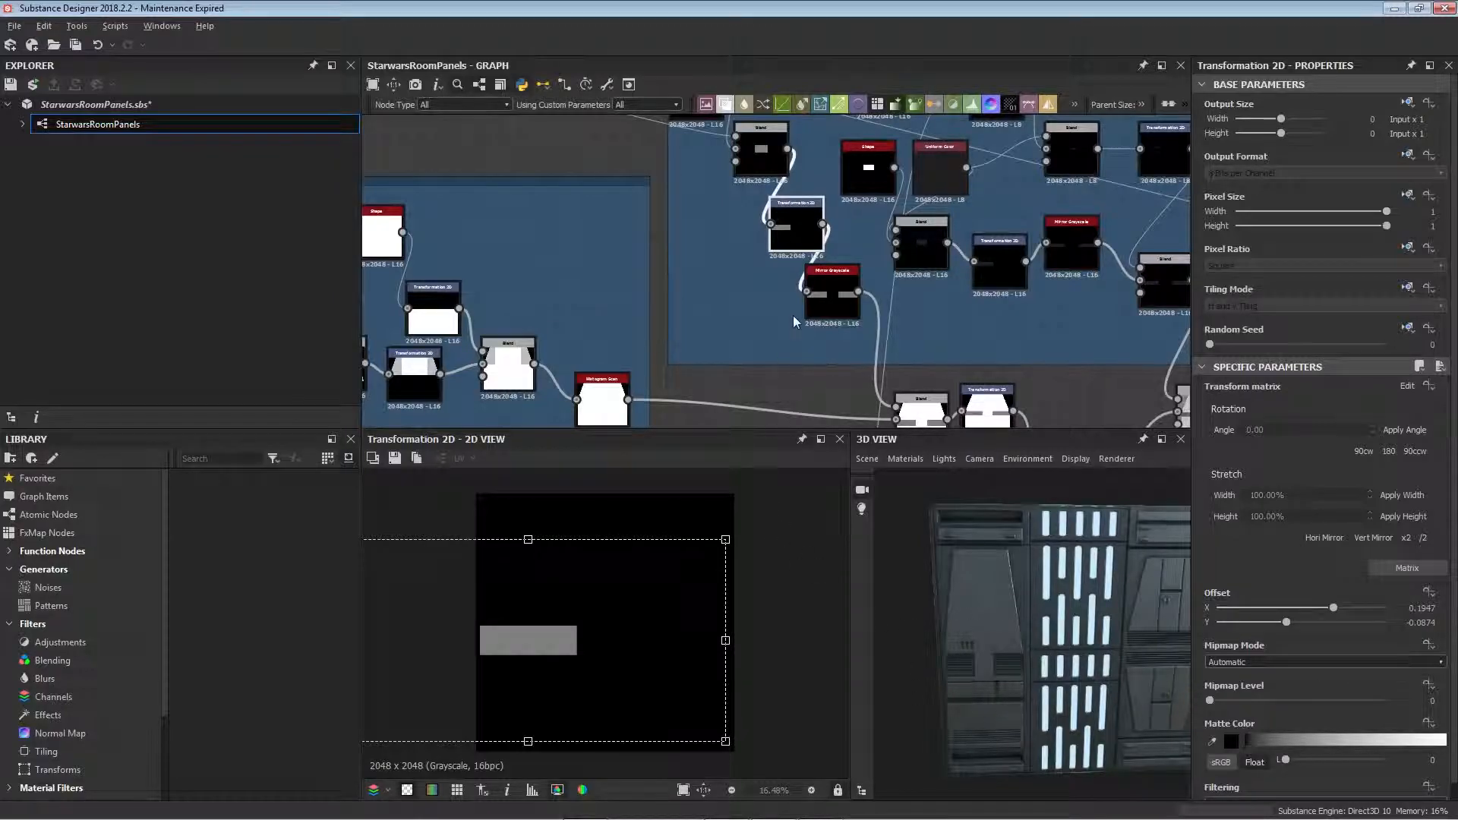
pyautogui.moveTo(793, 316); pyautogui.dragTo(722, 258, button='middle')
pyautogui.click(758, 239)
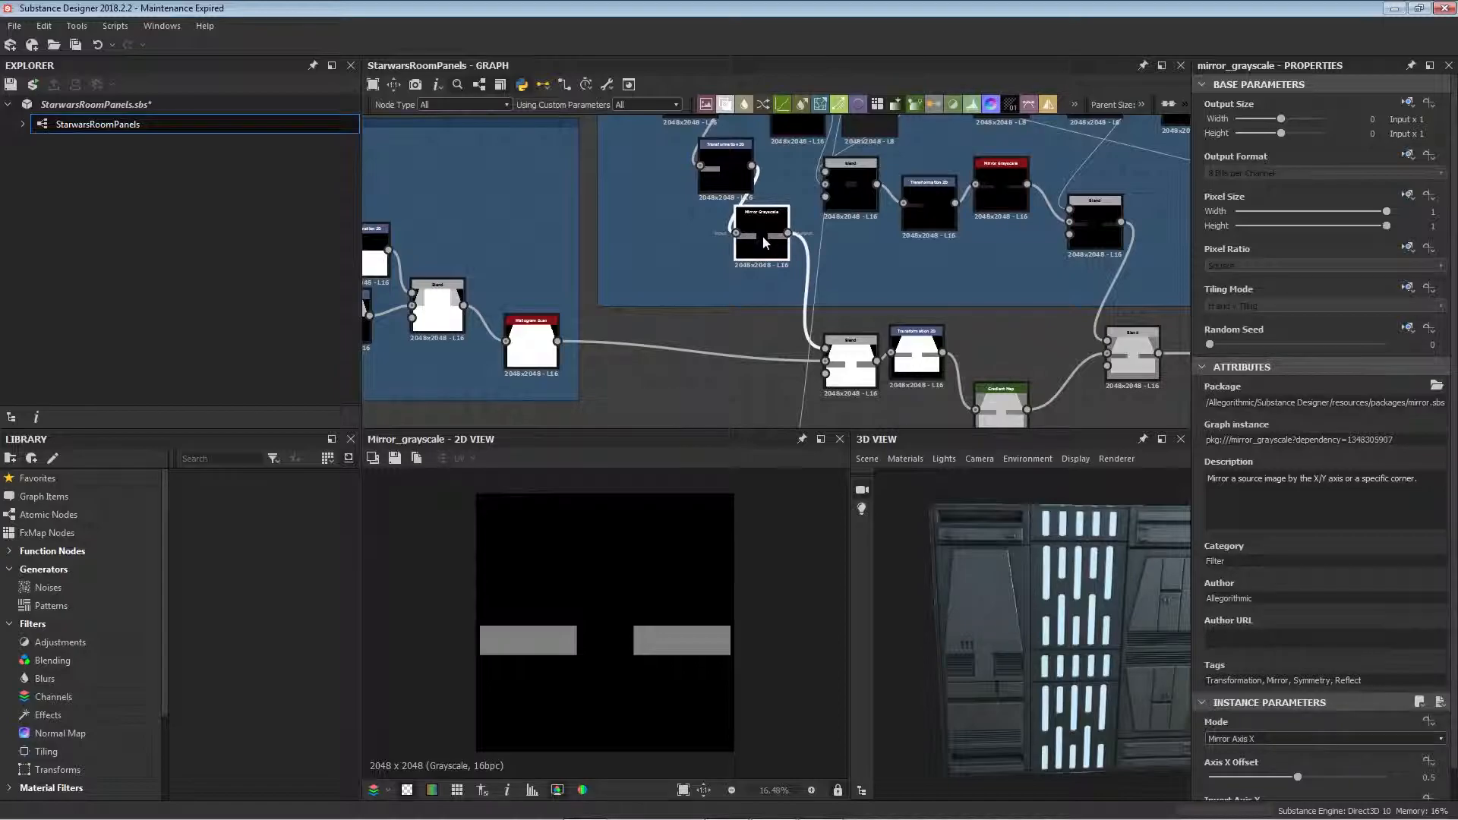
pyautogui.click(848, 383)
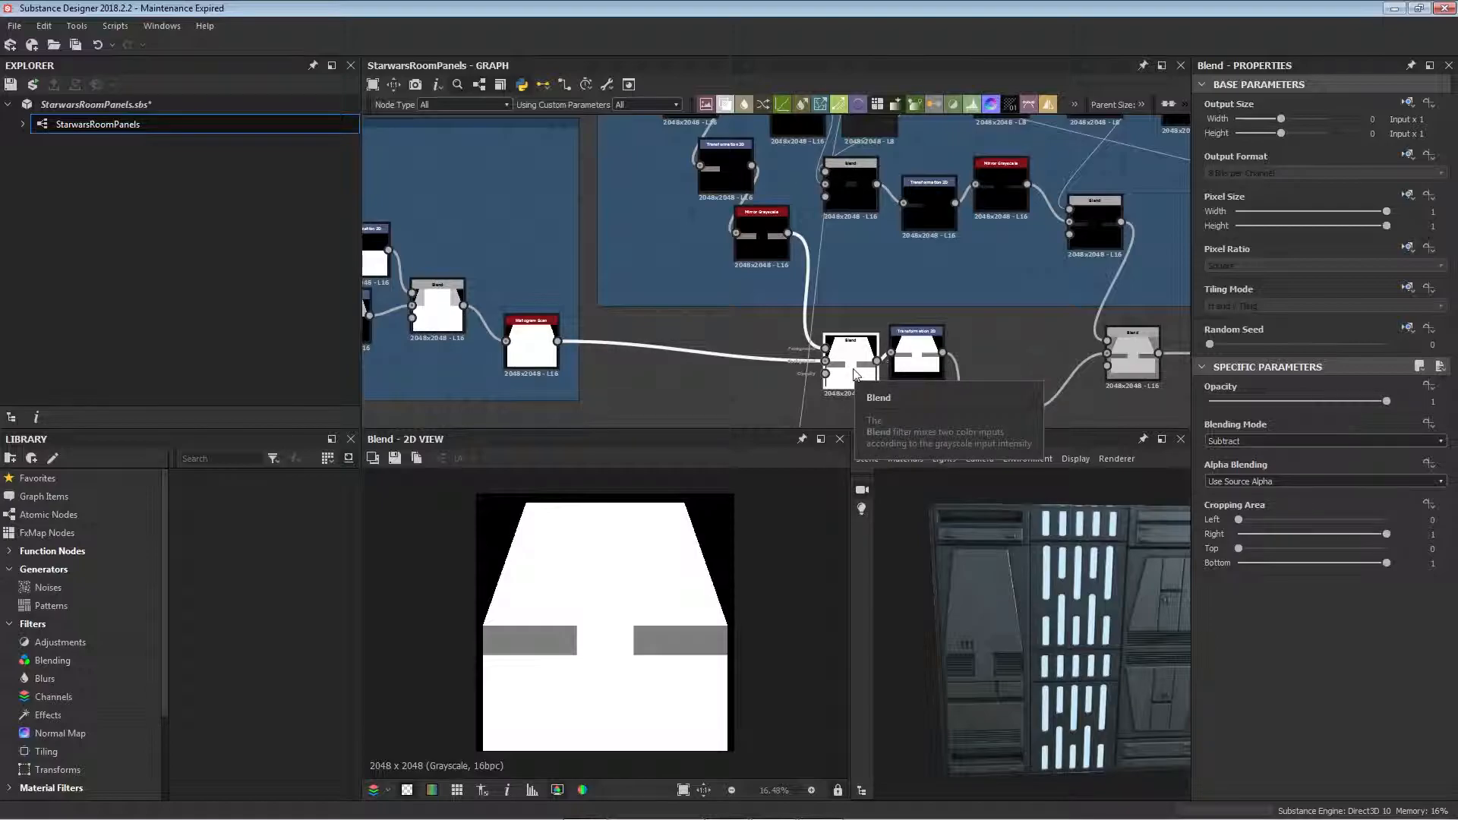
# - Nudge the Transformation 2D slightly away from the Subtract Blend and compare the previews of both nodes
pyautogui.moveTo(864, 376); pyautogui.dragTo(768, 349, button='middle')
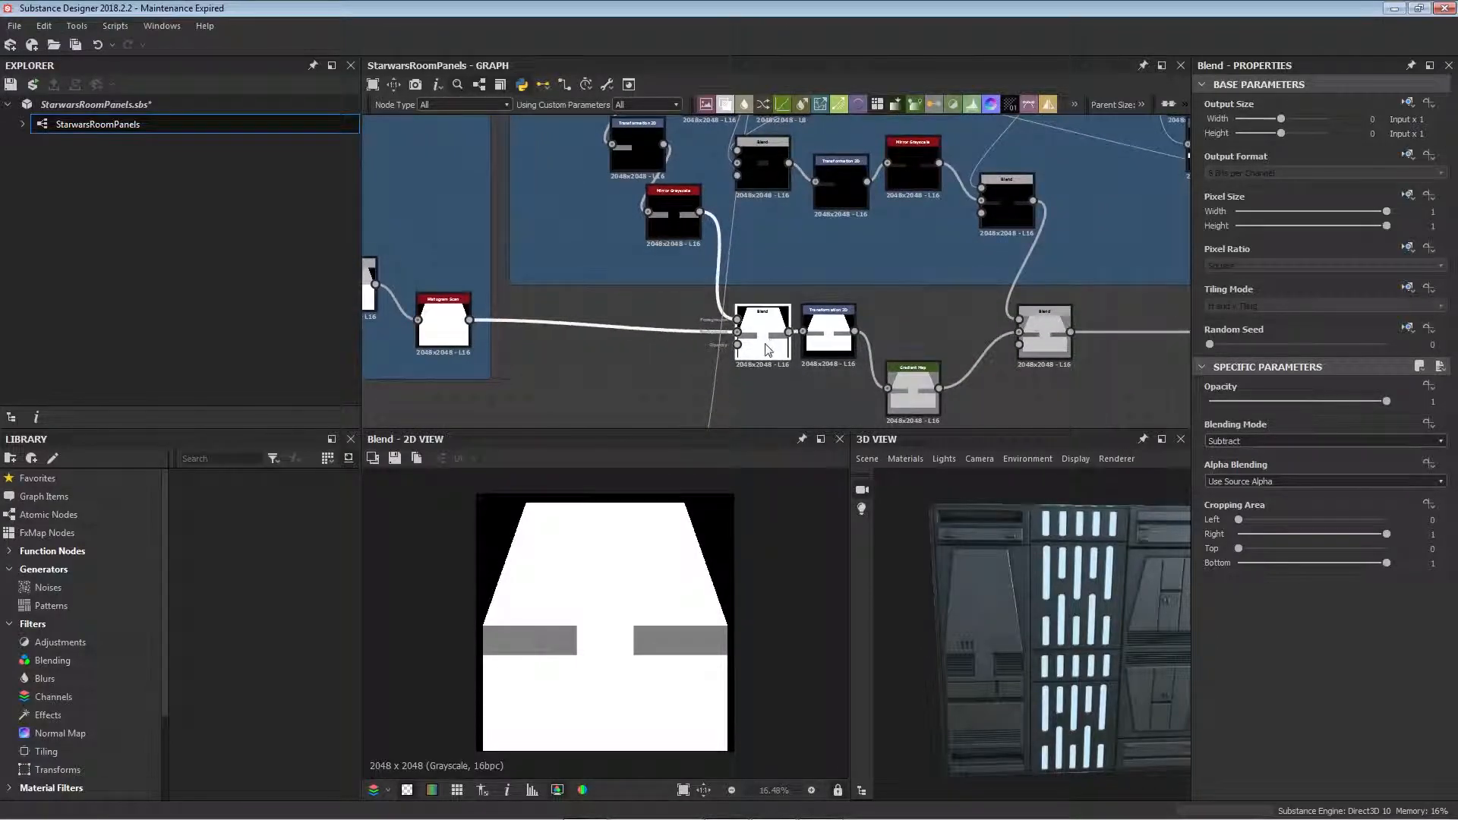
pyautogui.moveTo(761, 347); pyautogui.dragTo(839, 346)
pyautogui.moveTo(840, 378); pyautogui.dragTo(754, 346, button='middle')
pyautogui.doubleClick(766, 312)
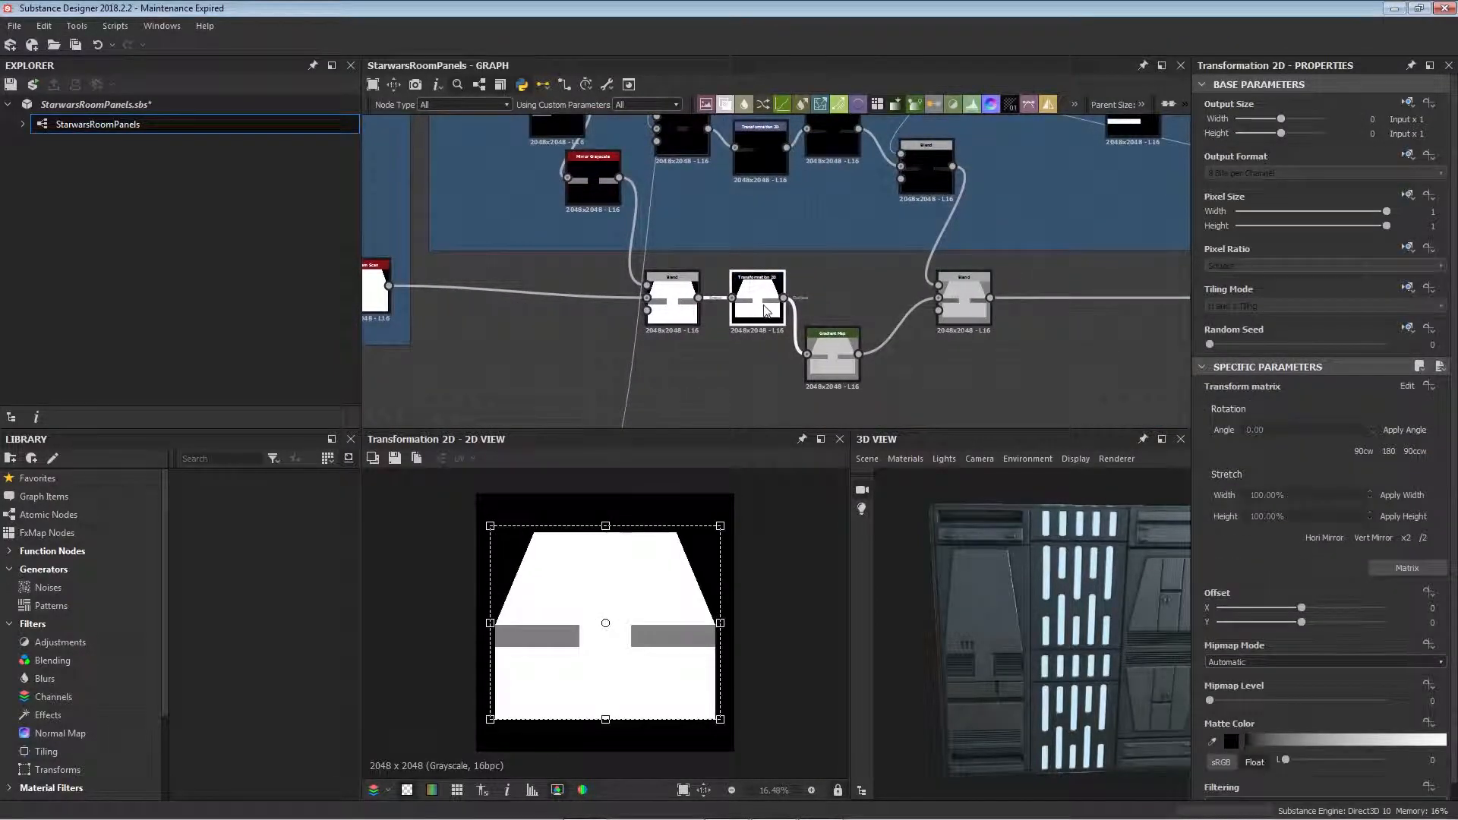
pyautogui.doubleClick(672, 310)
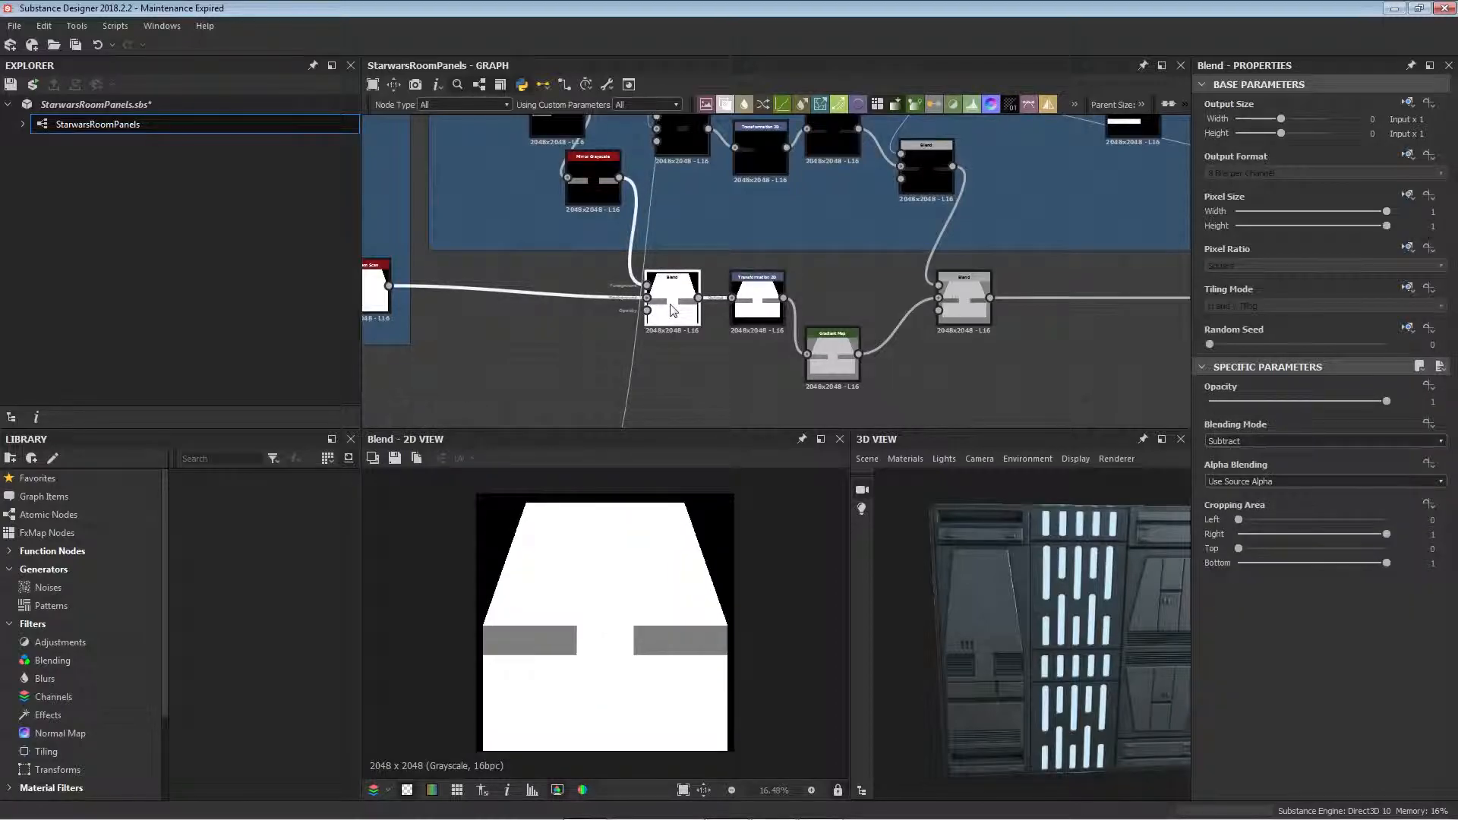
pyautogui.doubleClick(753, 308)
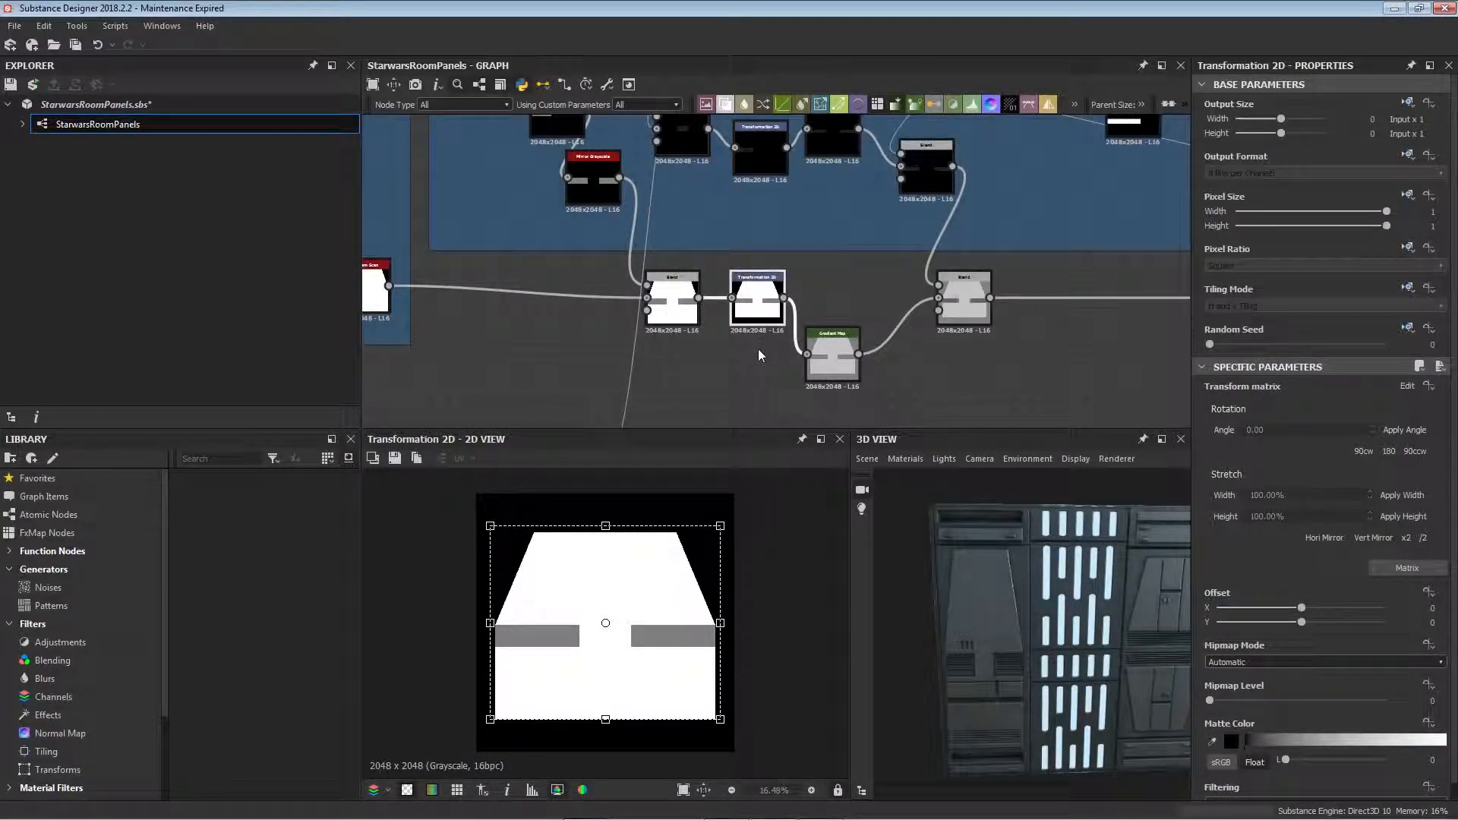
# - Check the following Gradient Map in the Gradient Editor and preview the Subtract Blend it connects to
pyautogui.doubleClick(834, 359)
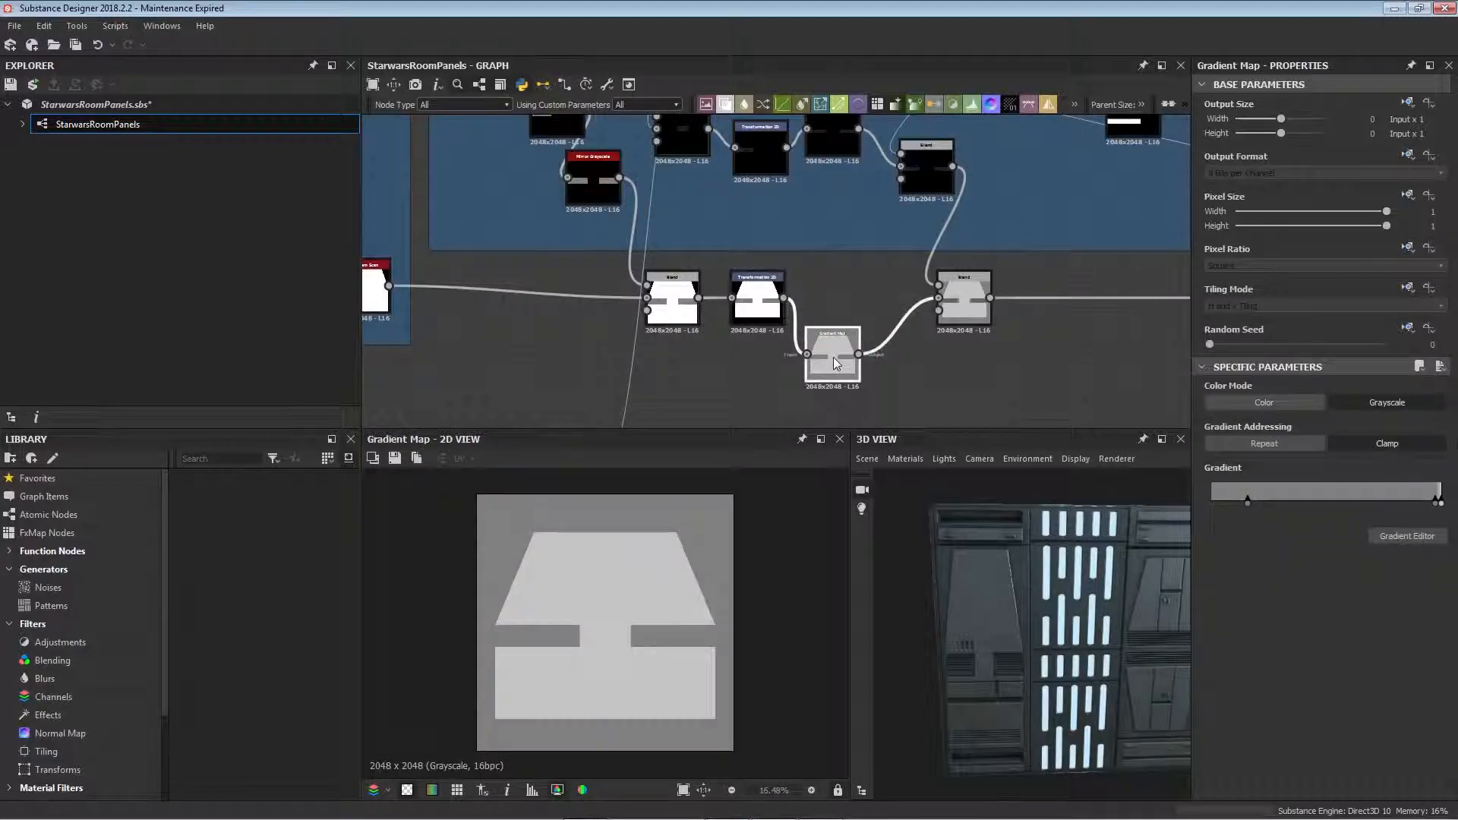
pyautogui.click(1406, 536)
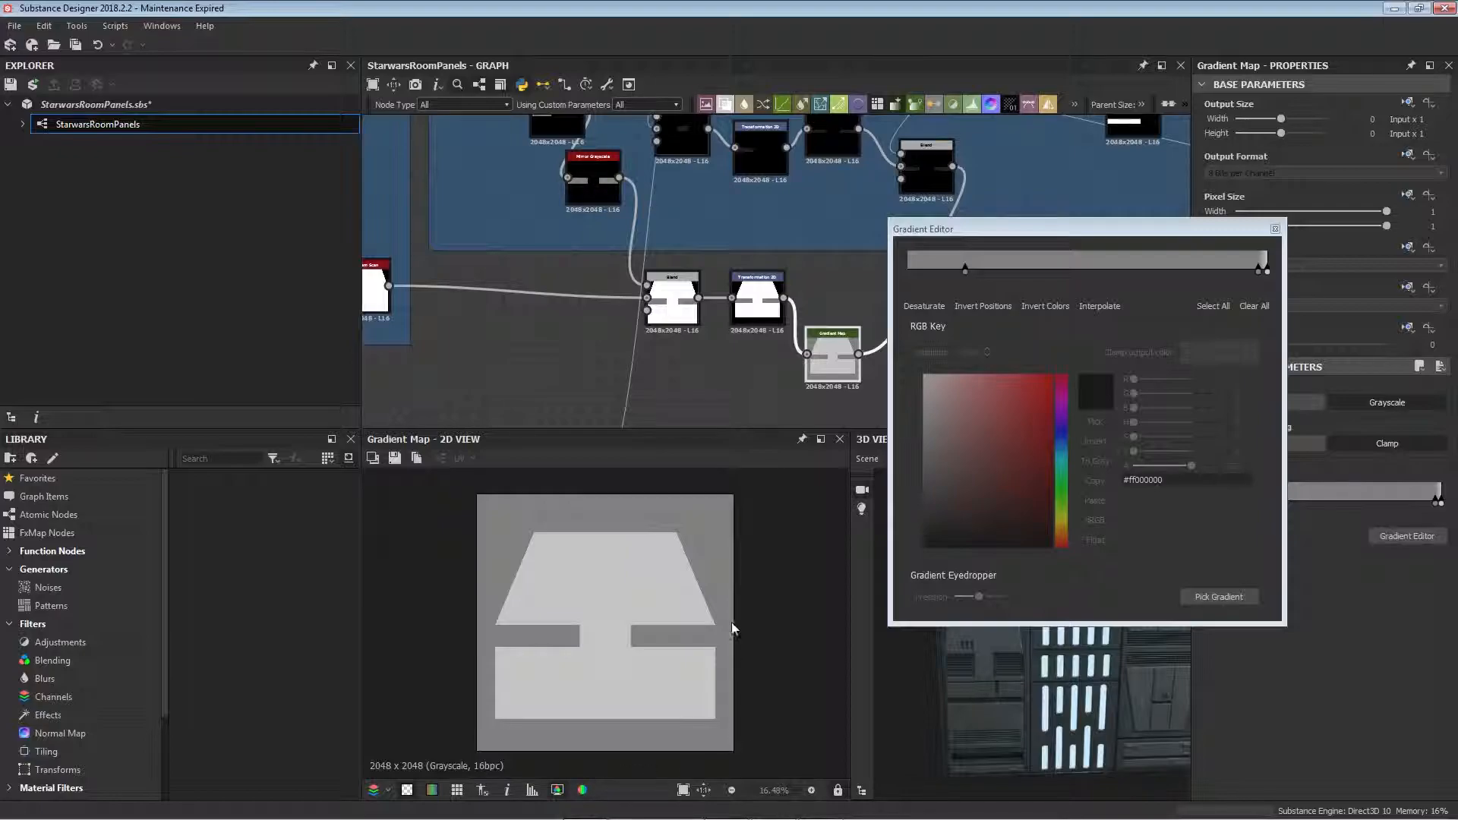
pyautogui.moveTo(881, 342); pyautogui.dragTo(840, 412, button='middle')
pyautogui.doubleClick(873, 382)
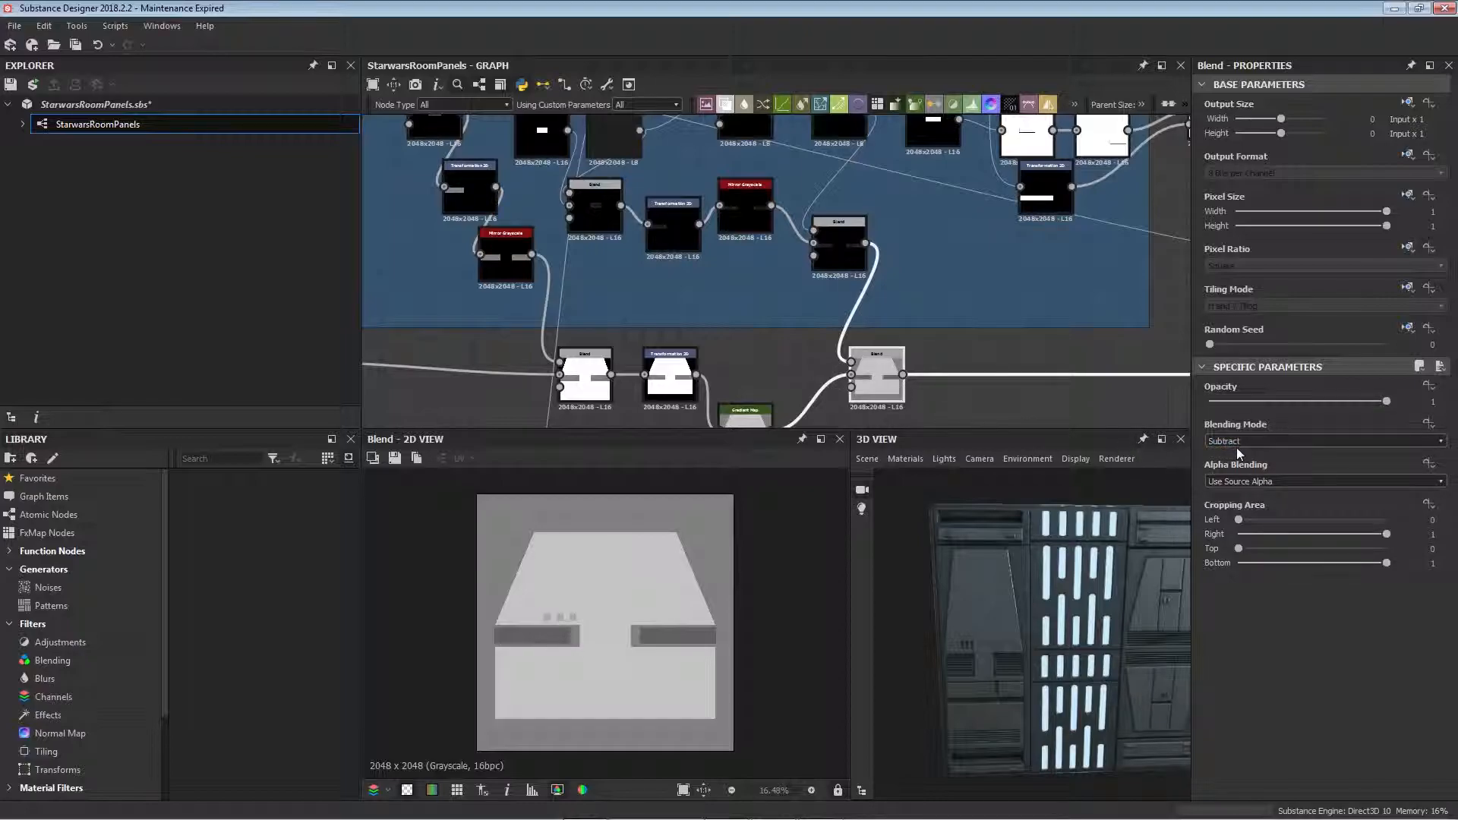
pyautogui.moveTo(802, 396); pyautogui.dragTo(813, 346, button='middle')
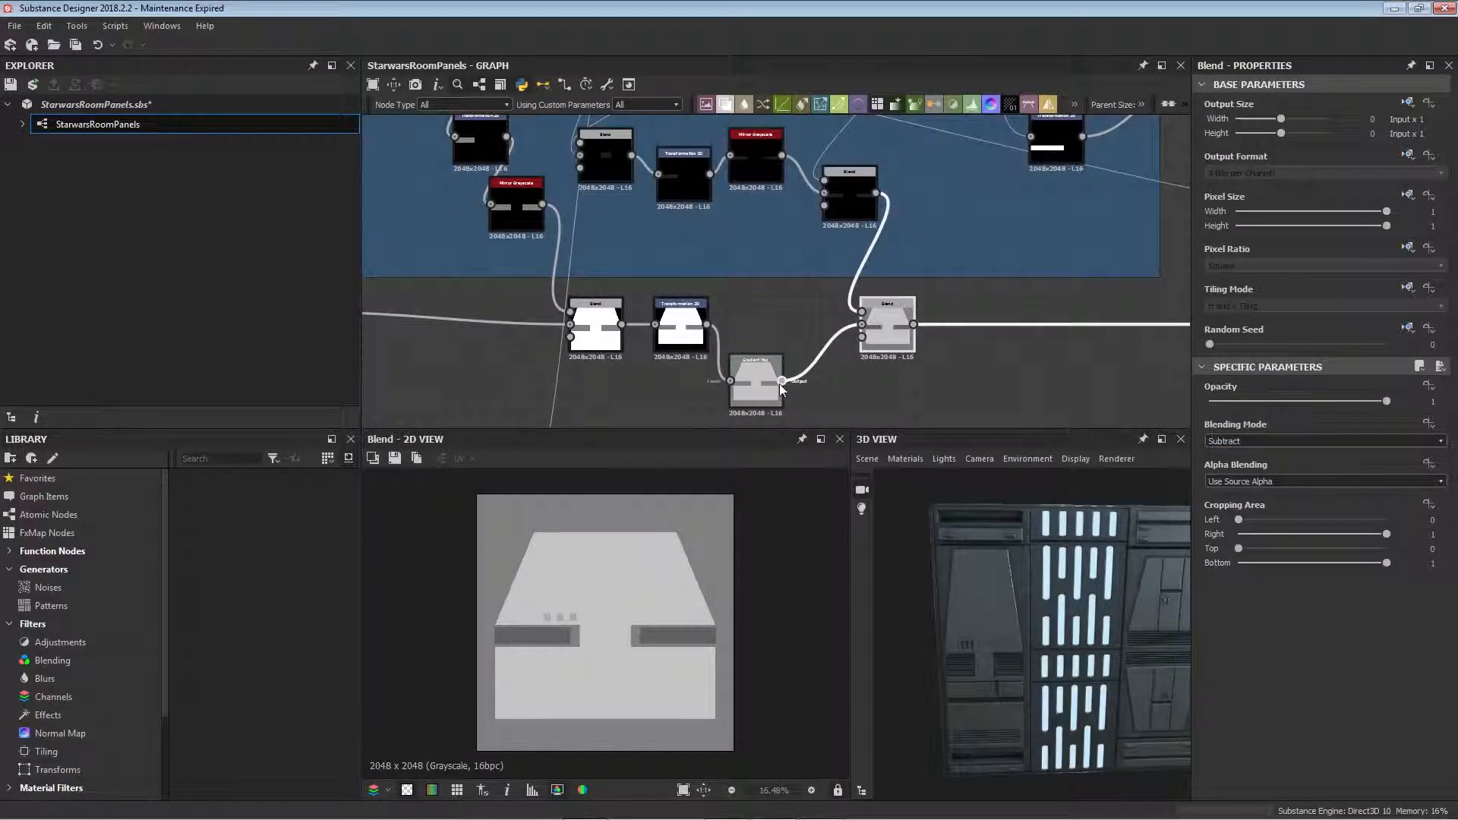
# - Shift the second Shape and the Uniform Color in Panel_2_Layer1 slightly left, with the Uniform Color slightly higher
pyautogui.moveTo(878, 252)
pyautogui.mouseDown(button='middle')
pyautogui.moveTo(935, 362)
pyautogui.moveTo(861, 268)
pyautogui.mouseUp(button='middle')
pyautogui.moveTo(876, 331); pyautogui.dragTo(952, 439, button='middle')
pyautogui.moveTo(667, 263); pyautogui.dragTo(707, 248, button='middle')
pyautogui.click(659, 201)
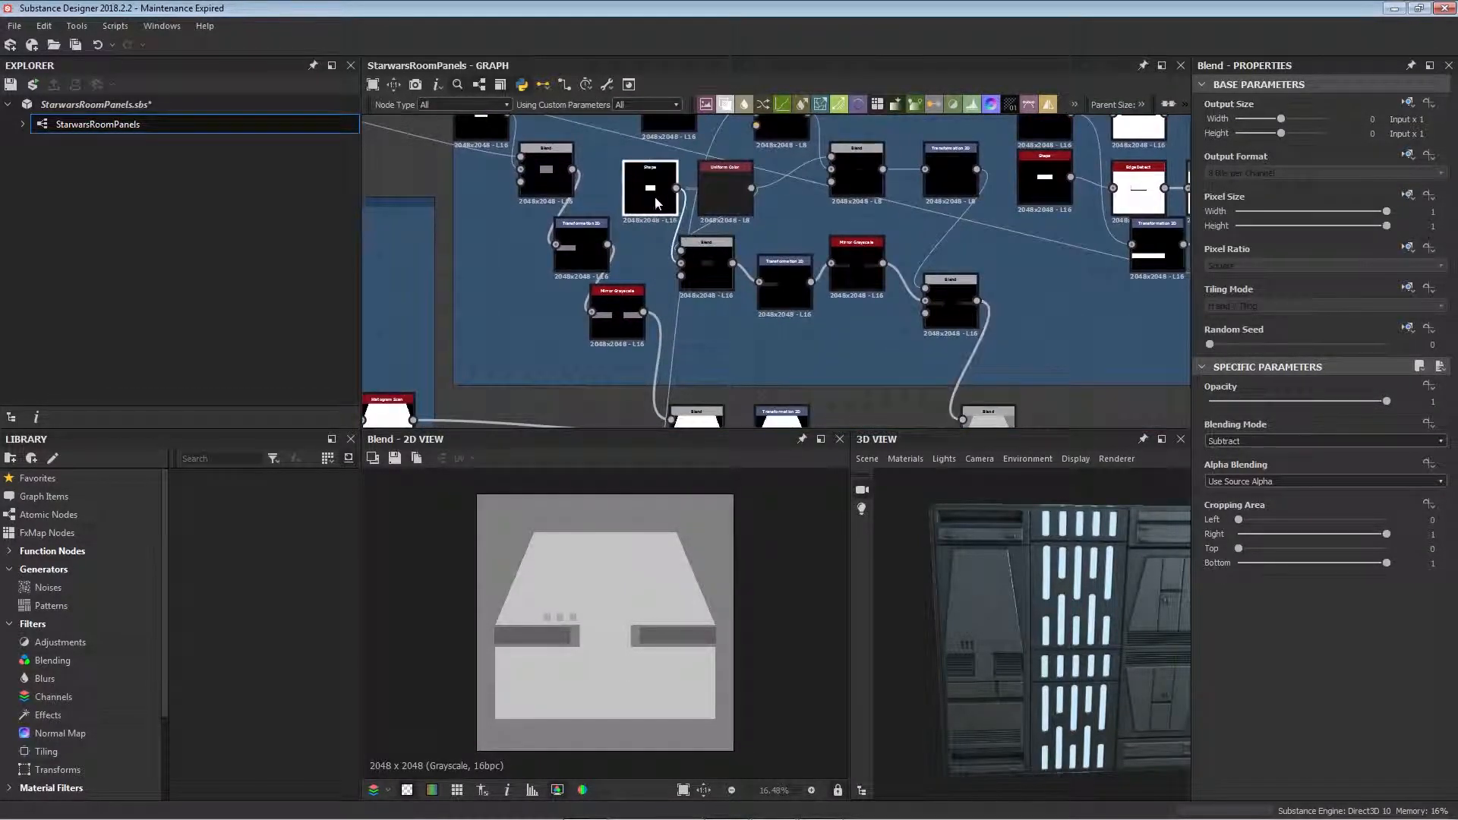
pyautogui.moveTo(733, 197); pyautogui.dragTo(696, 160)
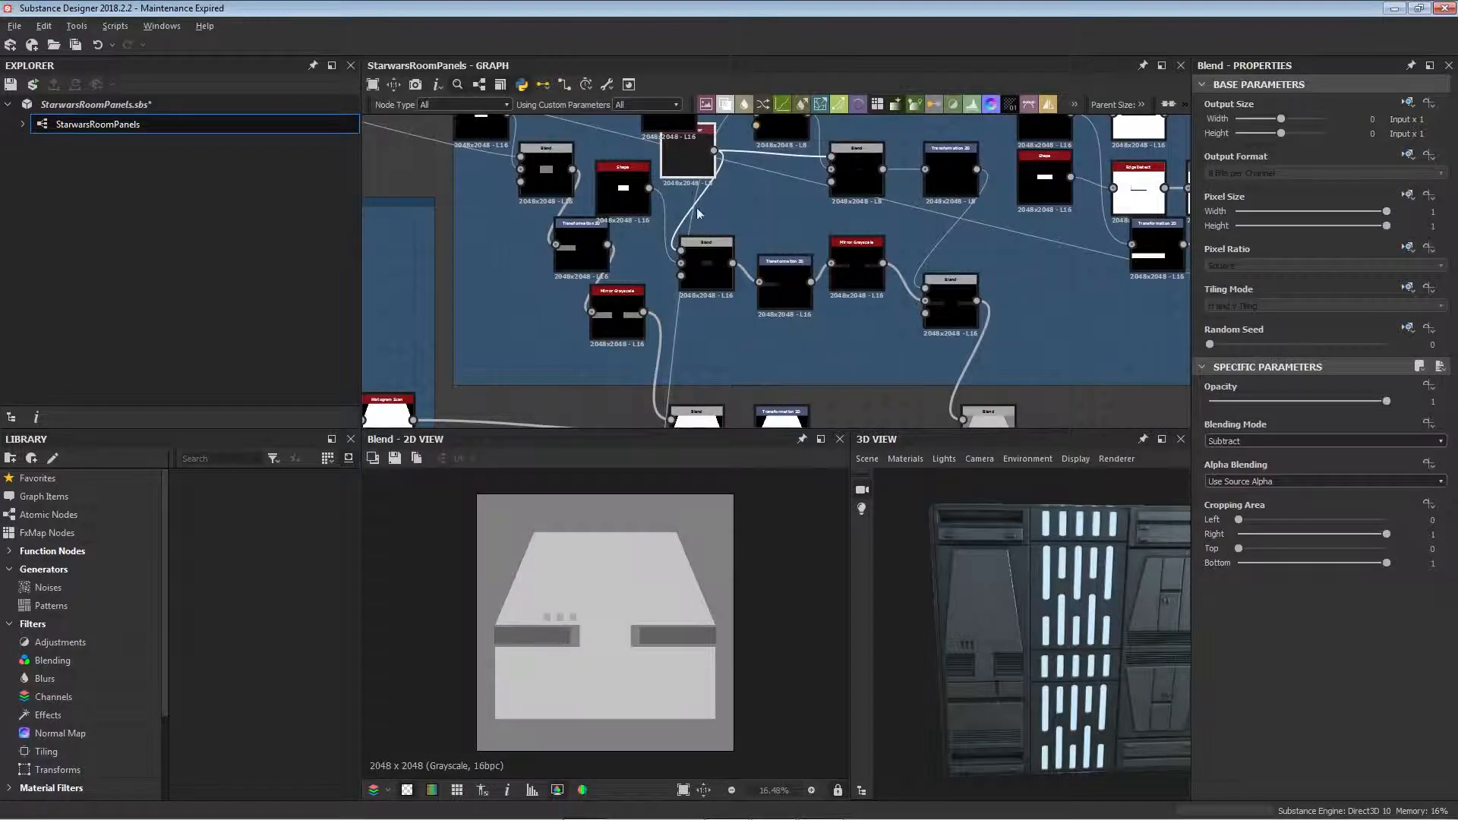
pyautogui.moveTo(693, 201); pyautogui.dragTo(765, 254, button='middle')
pyautogui.moveTo(753, 231); pyautogui.dragTo(754, 251)
# - Preview the second Shape, the Multiply Blend it feeds, and the Uniform Color used as that Blend's other input
pyautogui.click(697, 241)
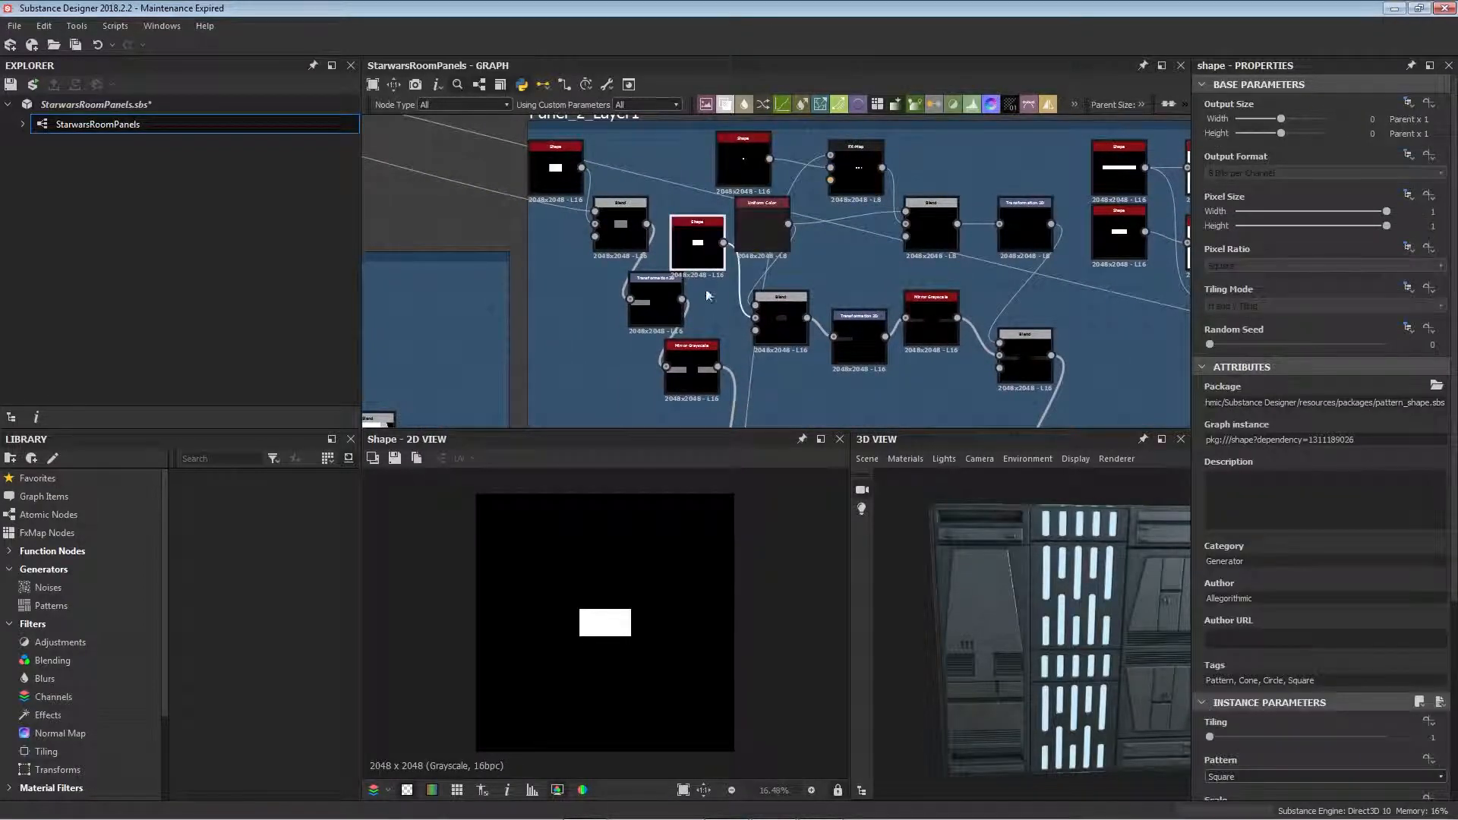
pyautogui.click(785, 323)
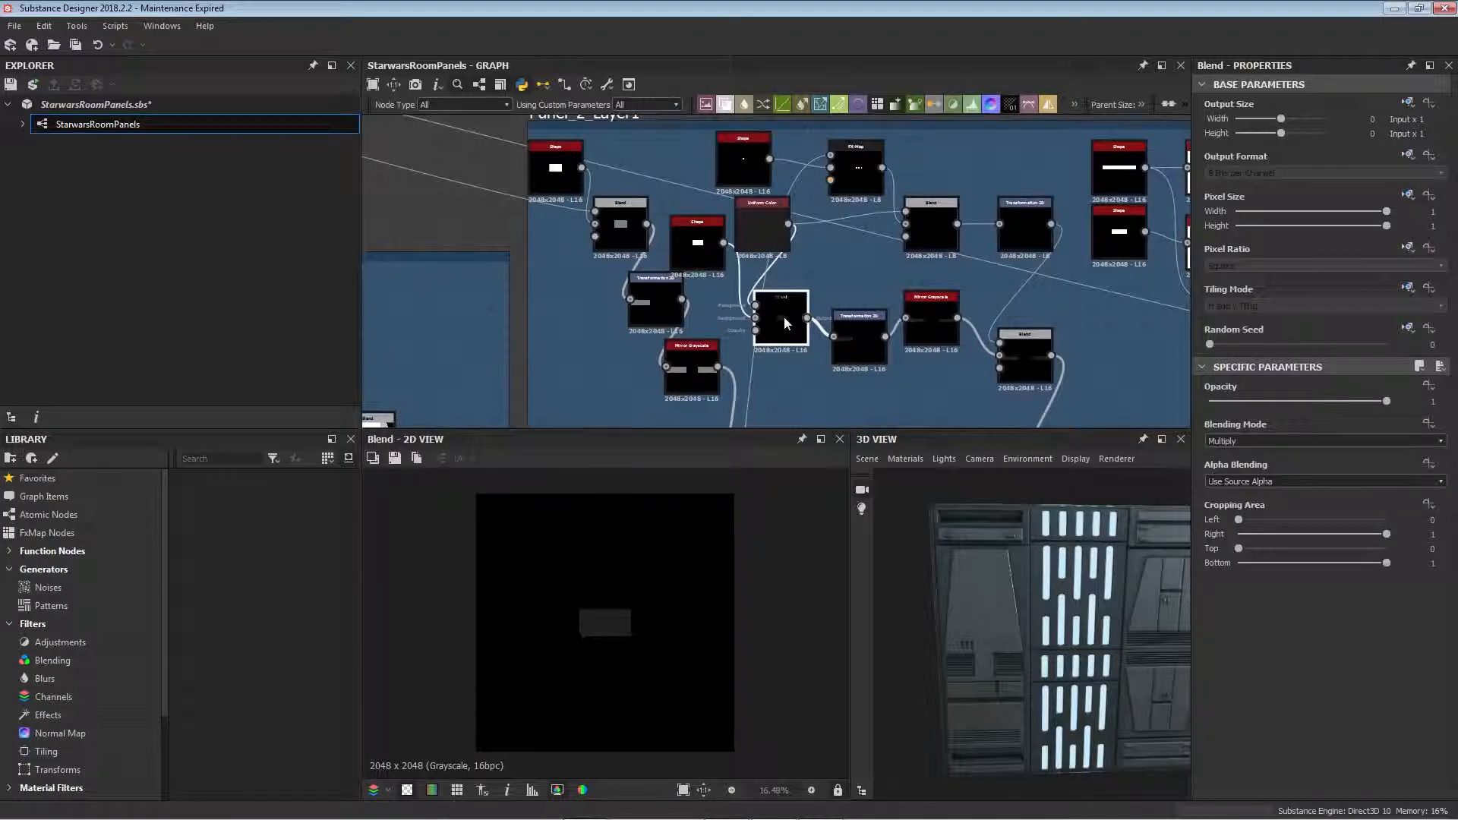
pyautogui.click(754, 230)
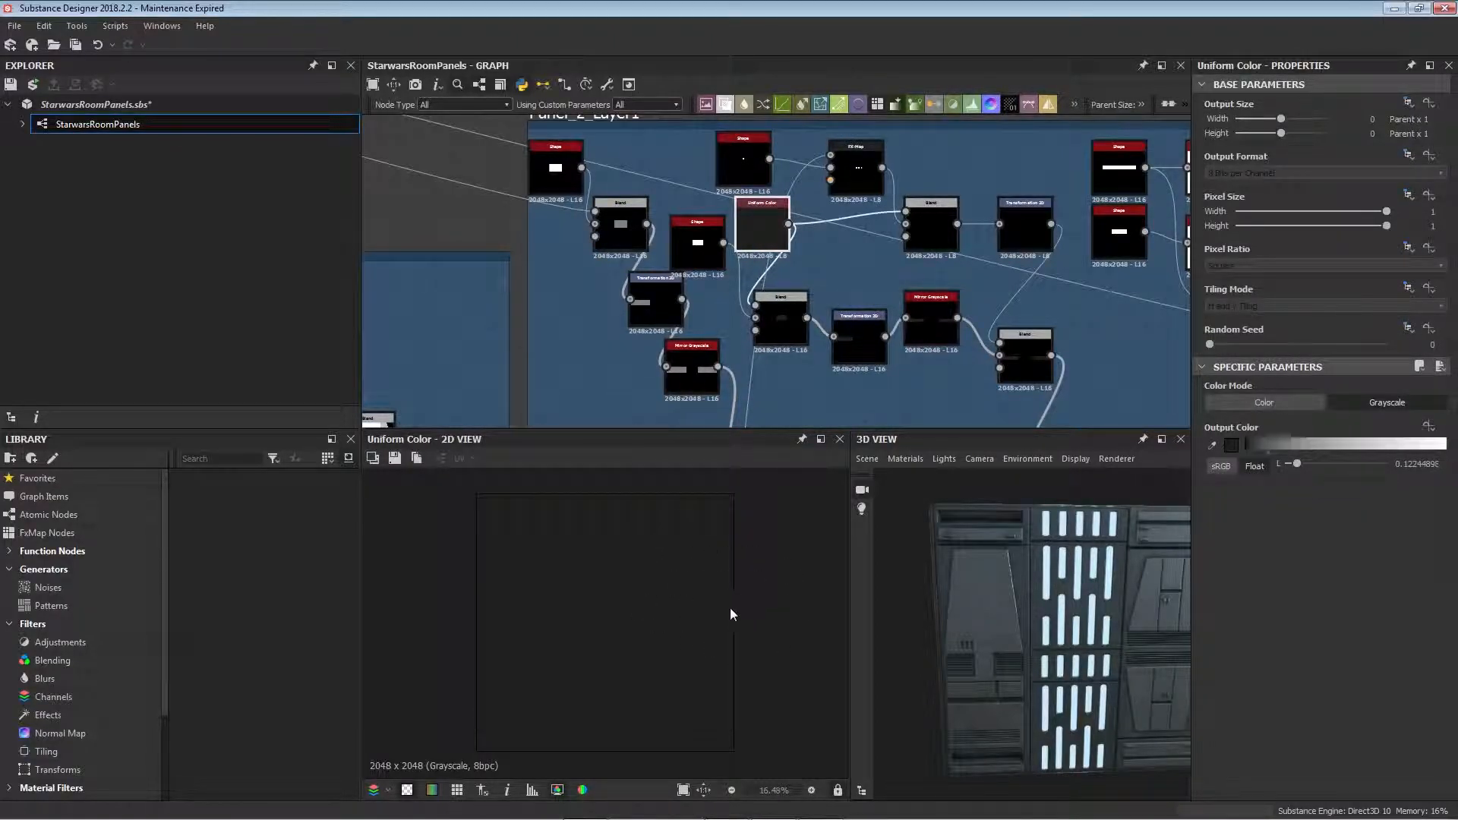
# - Preview the Transformation 2D and Mirror Grayscale after the second Multiply Blend, and the Max (Lighten) Blend they reach
pyautogui.moveTo(853, 331); pyautogui.dragTo(763, 316, button='middle')
pyautogui.click(763, 316)
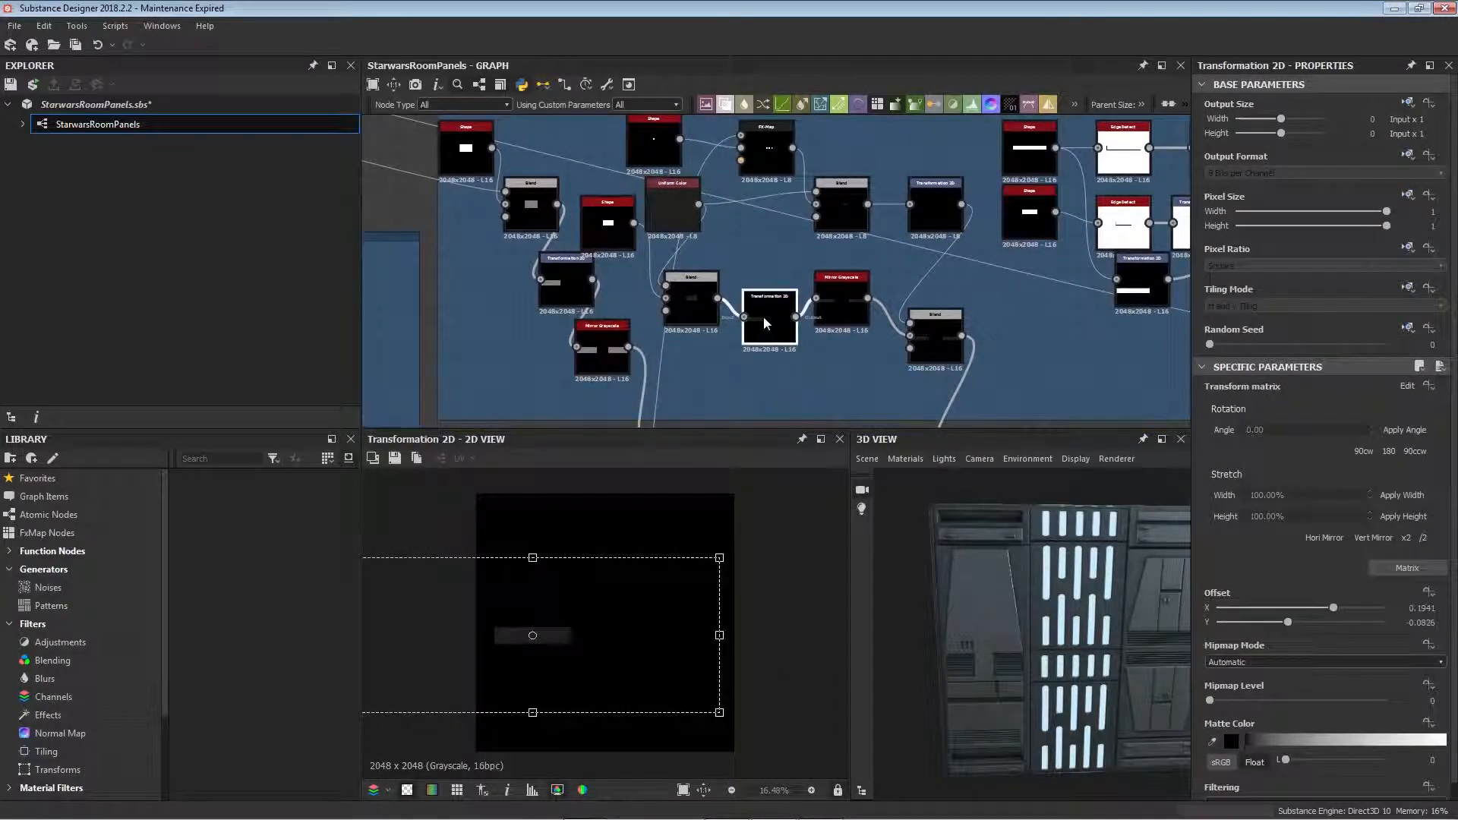
pyautogui.click(841, 305)
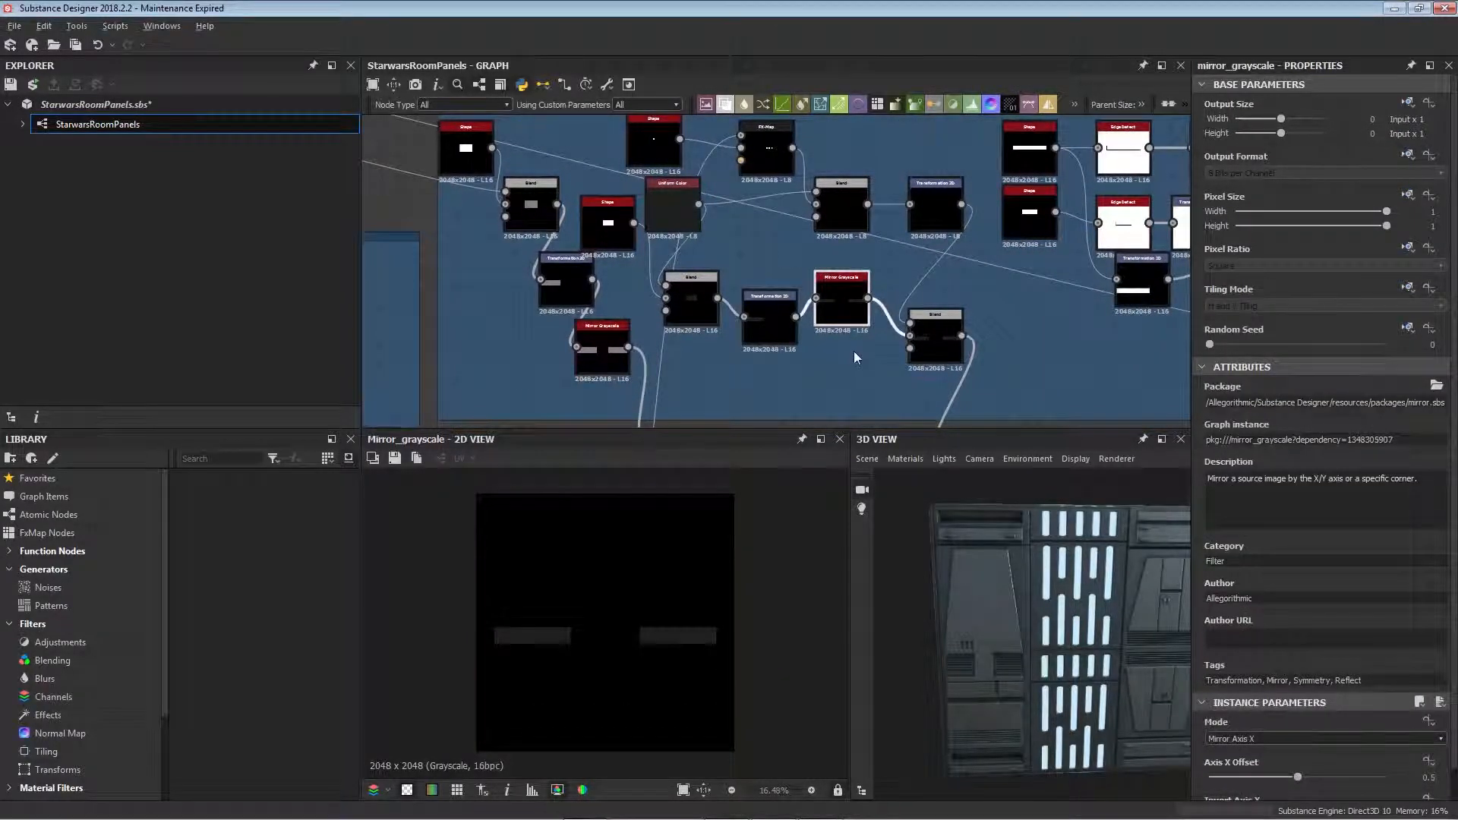
pyautogui.moveTo(853, 351); pyautogui.dragTo(728, 275, button='middle')
pyautogui.click(810, 265)
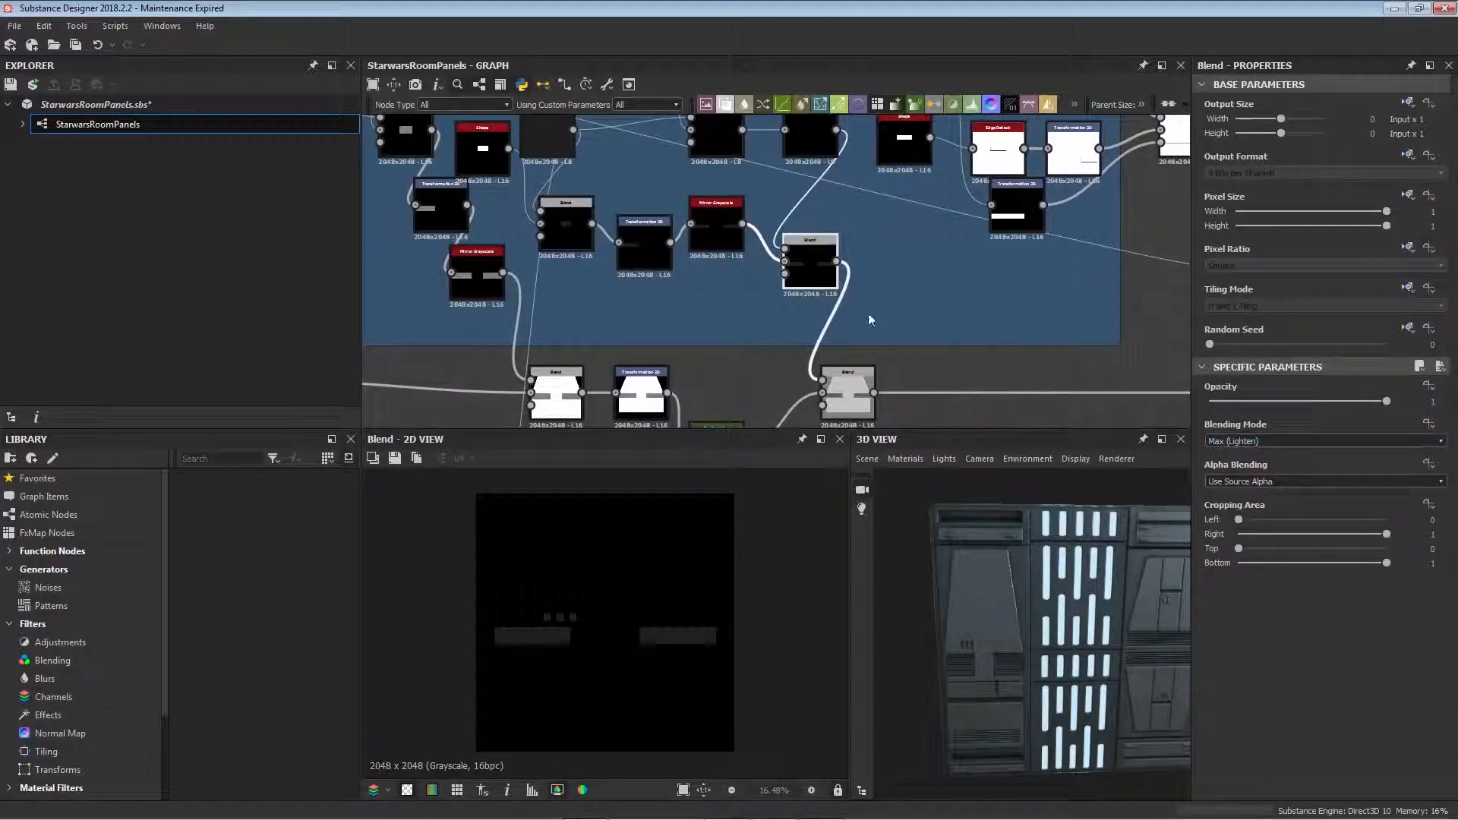
# - Preview the final Subtract Blend and examine its vent recesses up close in the 2D and 3D views
pyautogui.moveTo(862, 365); pyautogui.dragTo(841, 307, button='middle')
pyautogui.click(835, 331)
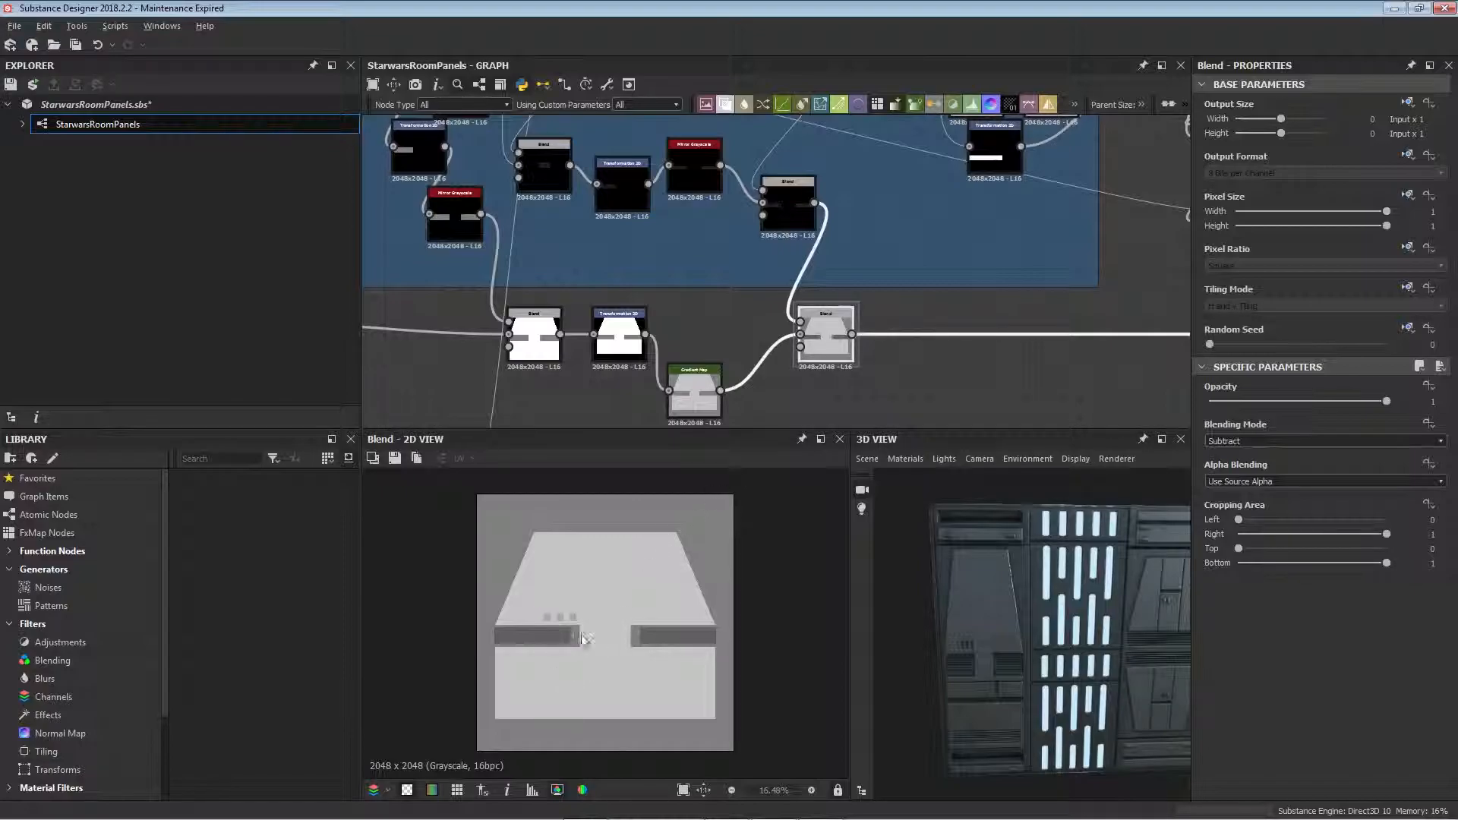
pyautogui.scroll(4, 558, 630)
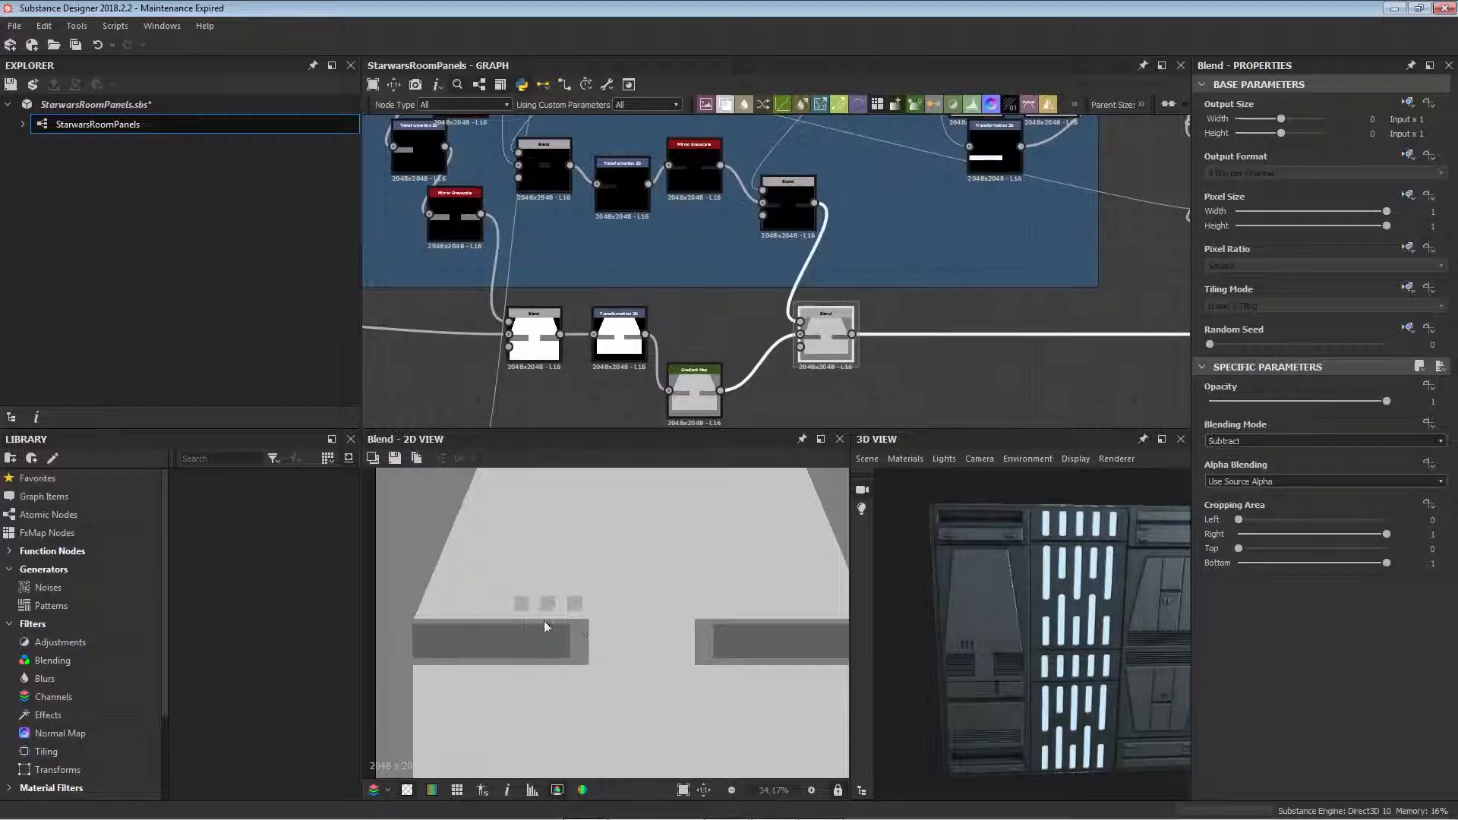
pyautogui.scroll(3, 1001, 668)
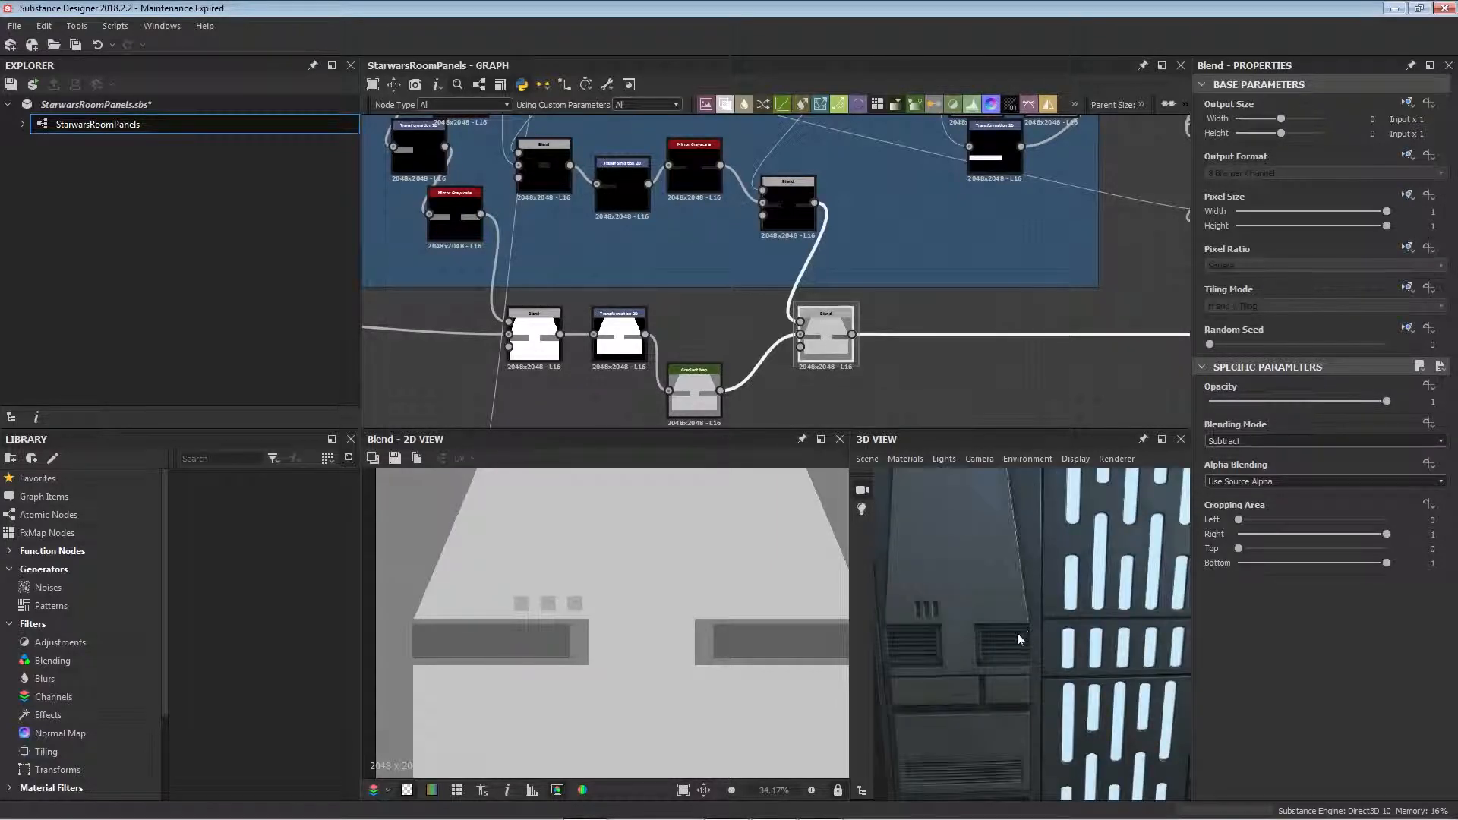
# - Follow the Subtract Blend's output along the graph and preview the Min (Darken) Blend it connects to
pyautogui.scroll(-4, 768, 367)
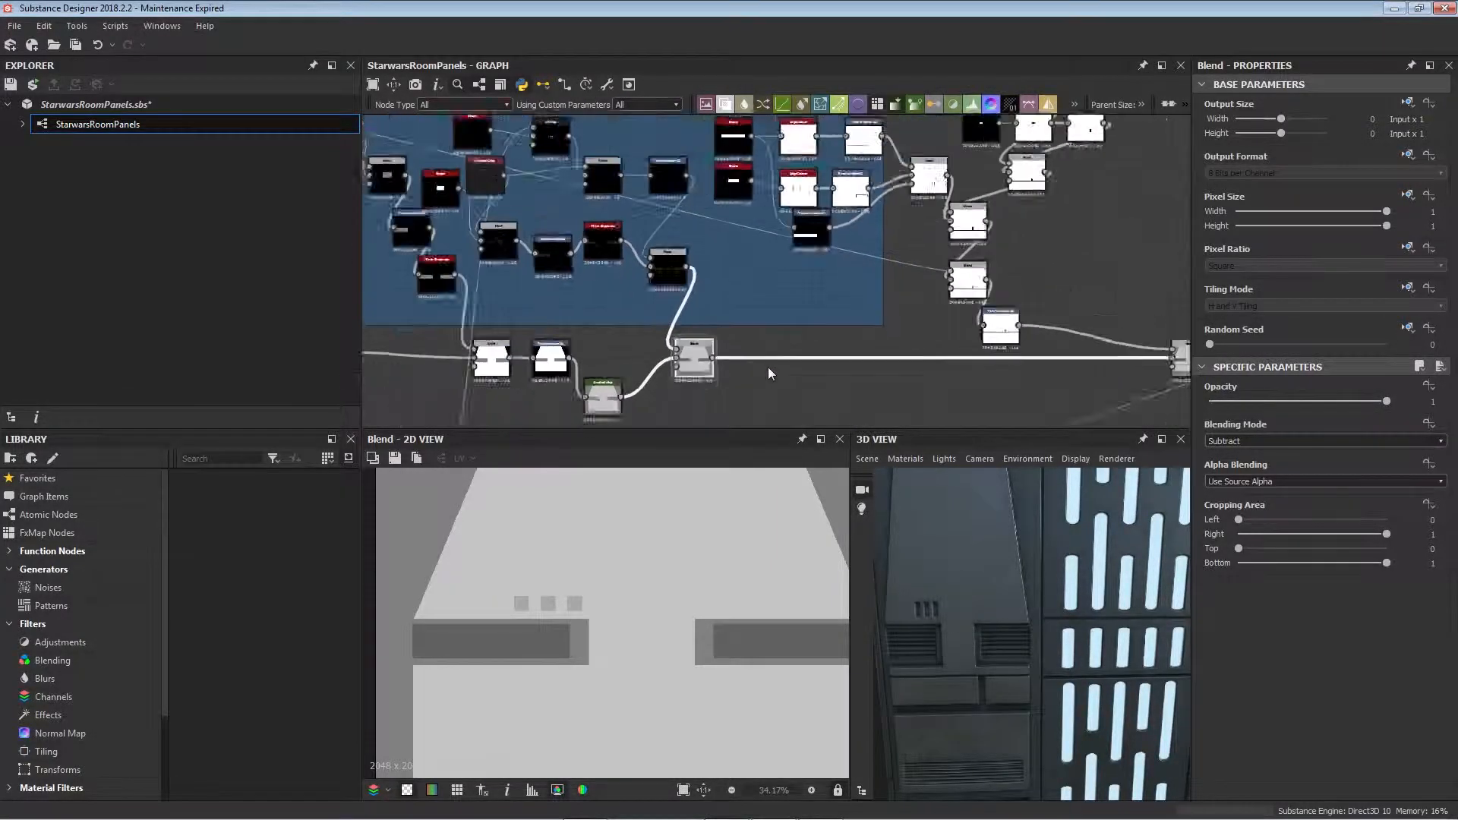
pyautogui.moveTo(856, 391); pyautogui.dragTo(684, 377, button='middle')
pyautogui.scroll(3, 776, 373)
pyautogui.click(893, 344)
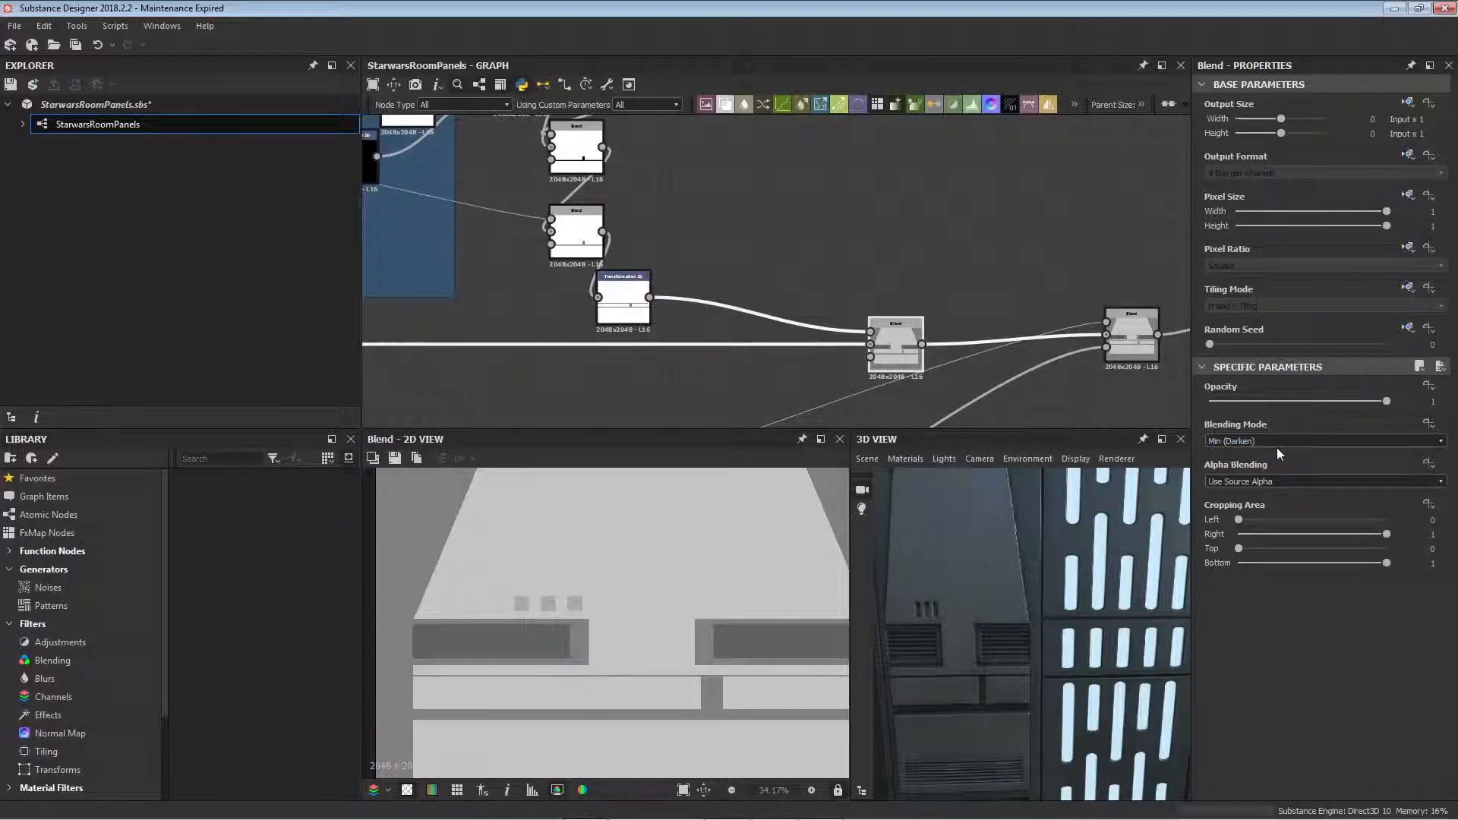
# - Preview the wide rectangular Shape in Panel_2_Layer1 and check its pattern, scale and size parameters
pyautogui.moveTo(603, 316); pyautogui.dragTo(727, 315, button='middle')
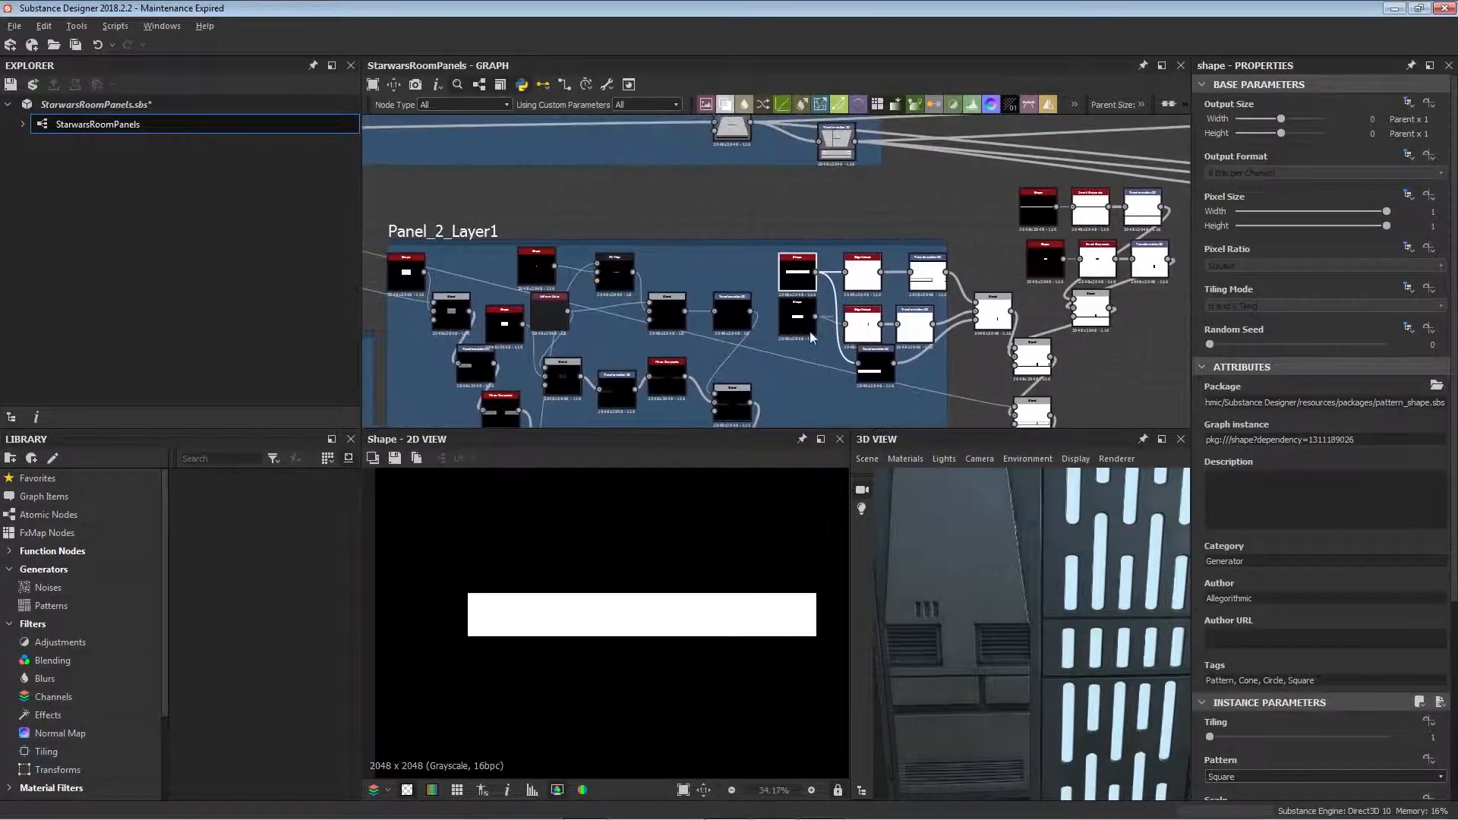
pyautogui.scroll(3, 809, 331)
pyautogui.scroll(-1, 1282, 738)
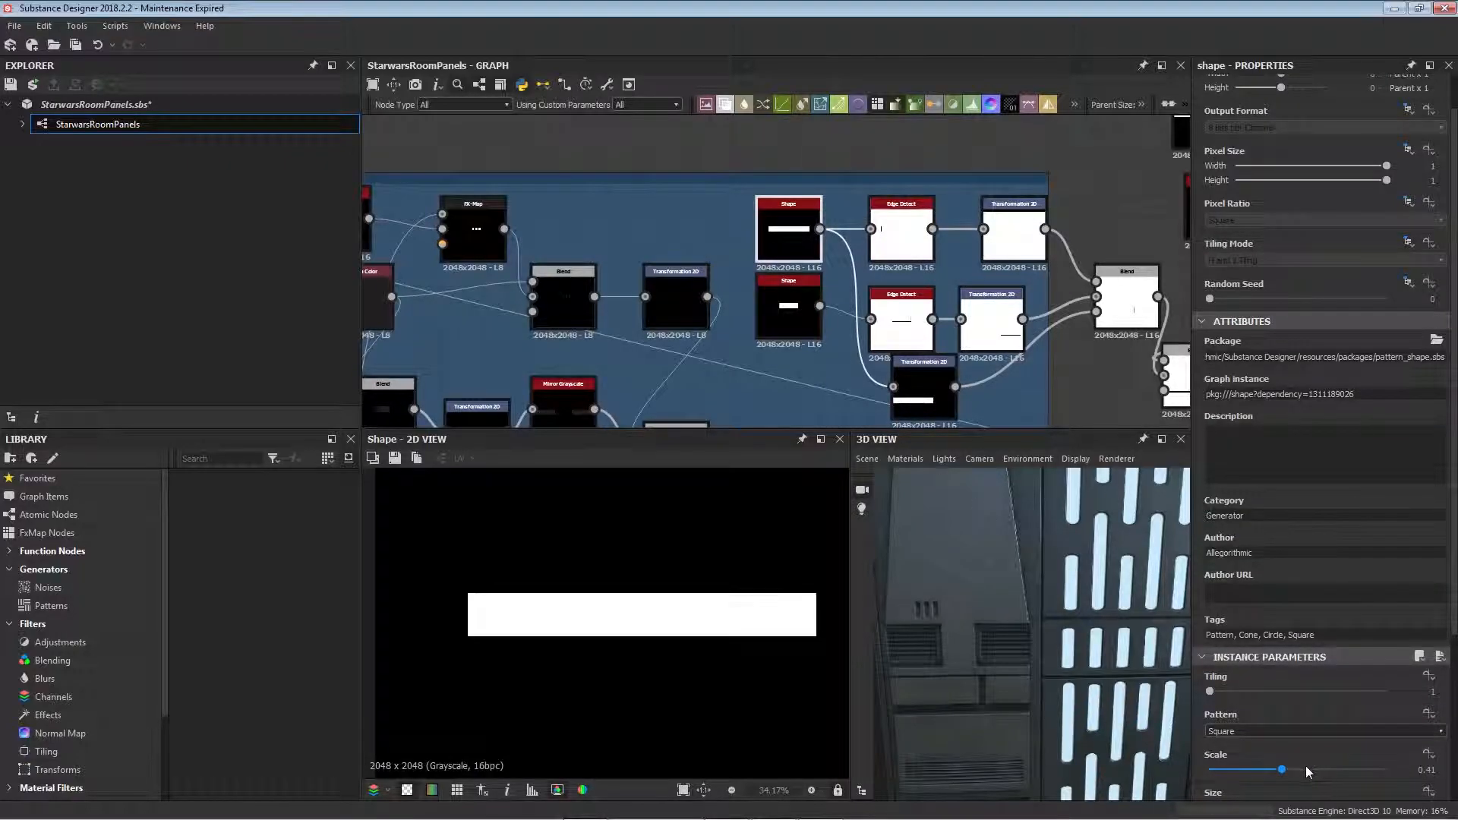
pyautogui.scroll(-1, 1366, 768)
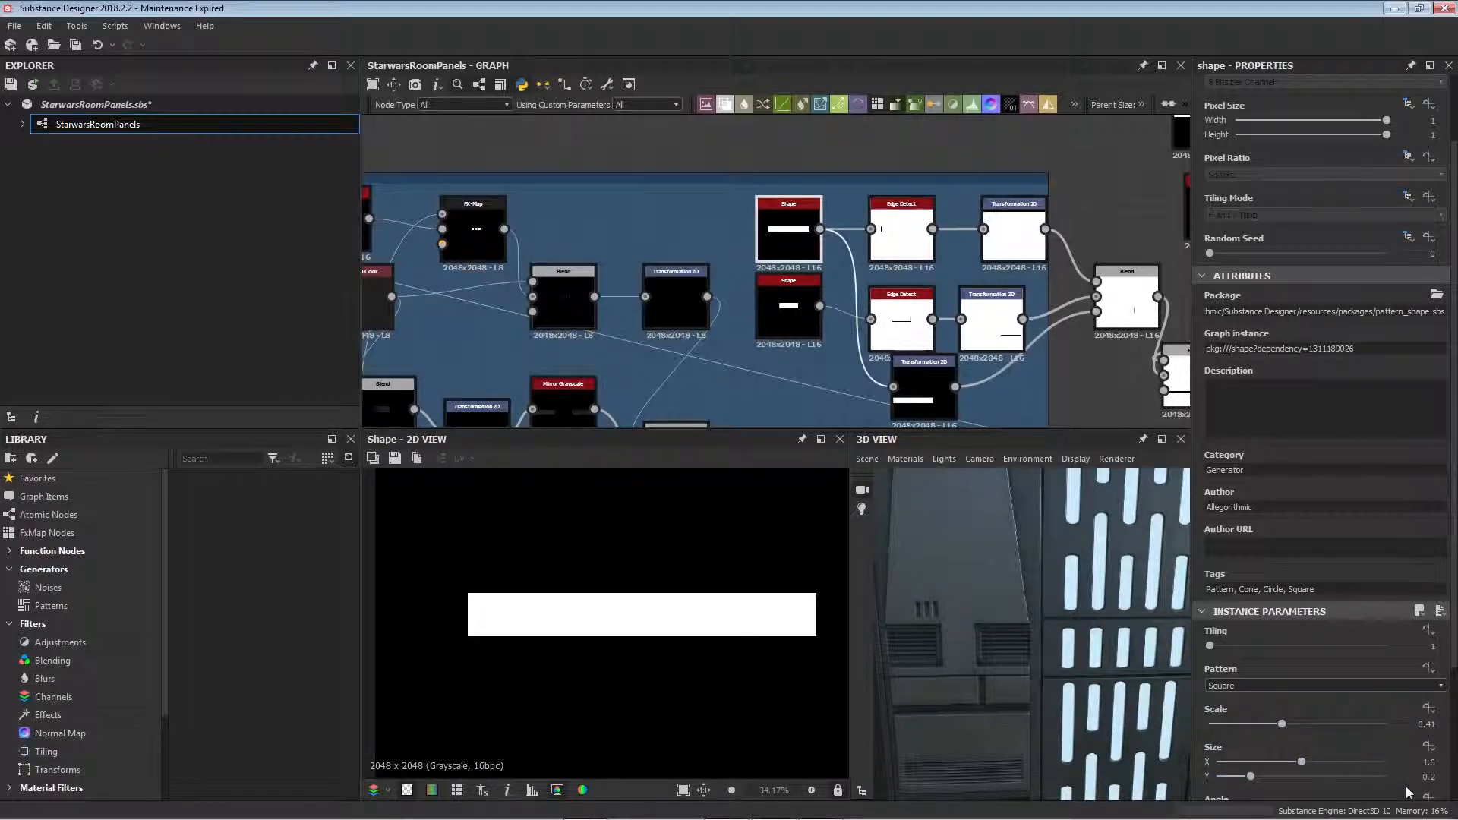
# - Preview the Edge Detect fed by the wide Shape and the Transformation 2D that offsets its outline
pyautogui.moveTo(805, 363); pyautogui.dragTo(692, 373, button='middle')
pyautogui.click(796, 245)
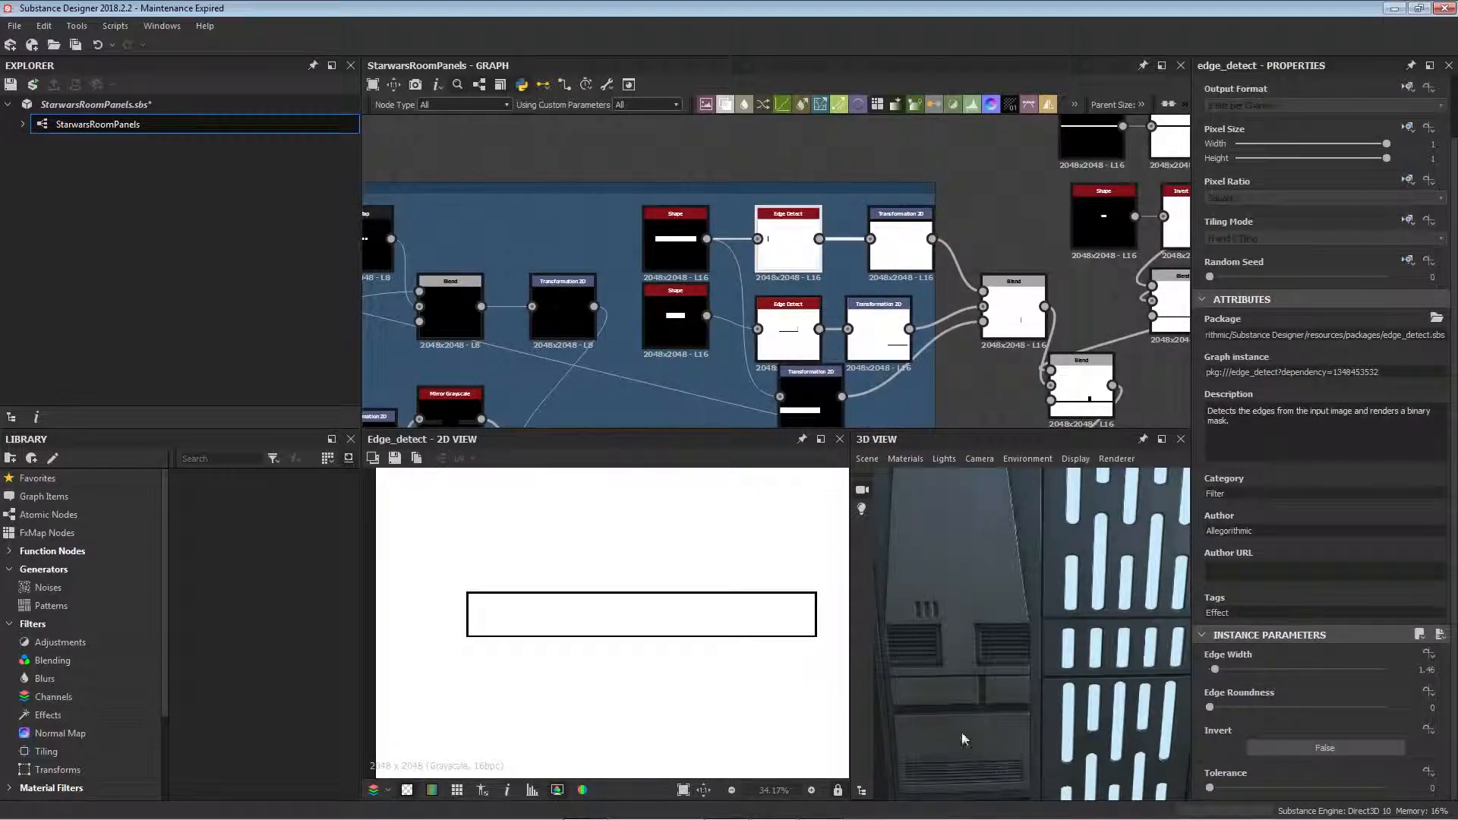
pyautogui.moveTo(848, 281); pyautogui.dragTo(684, 287, button='middle')
pyautogui.click(748, 262)
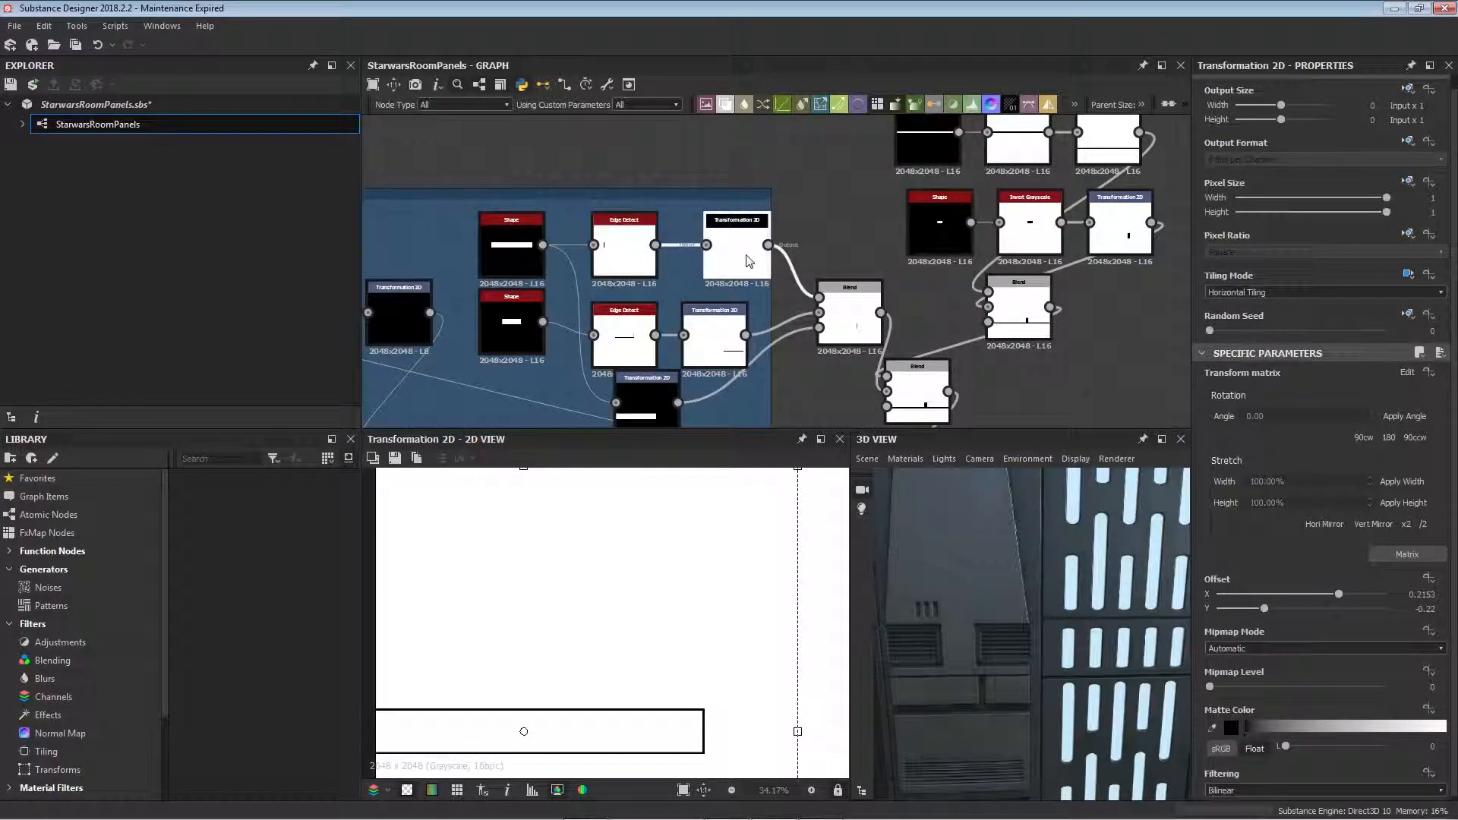
# - Preview the Multiply Blend that combines the edge-detected outlines and check its blending mode
pyautogui.scroll(-3, 666, 589)
pyautogui.moveTo(759, 284); pyautogui.dragTo(853, 256, button='middle')
pyautogui.click(946, 288)
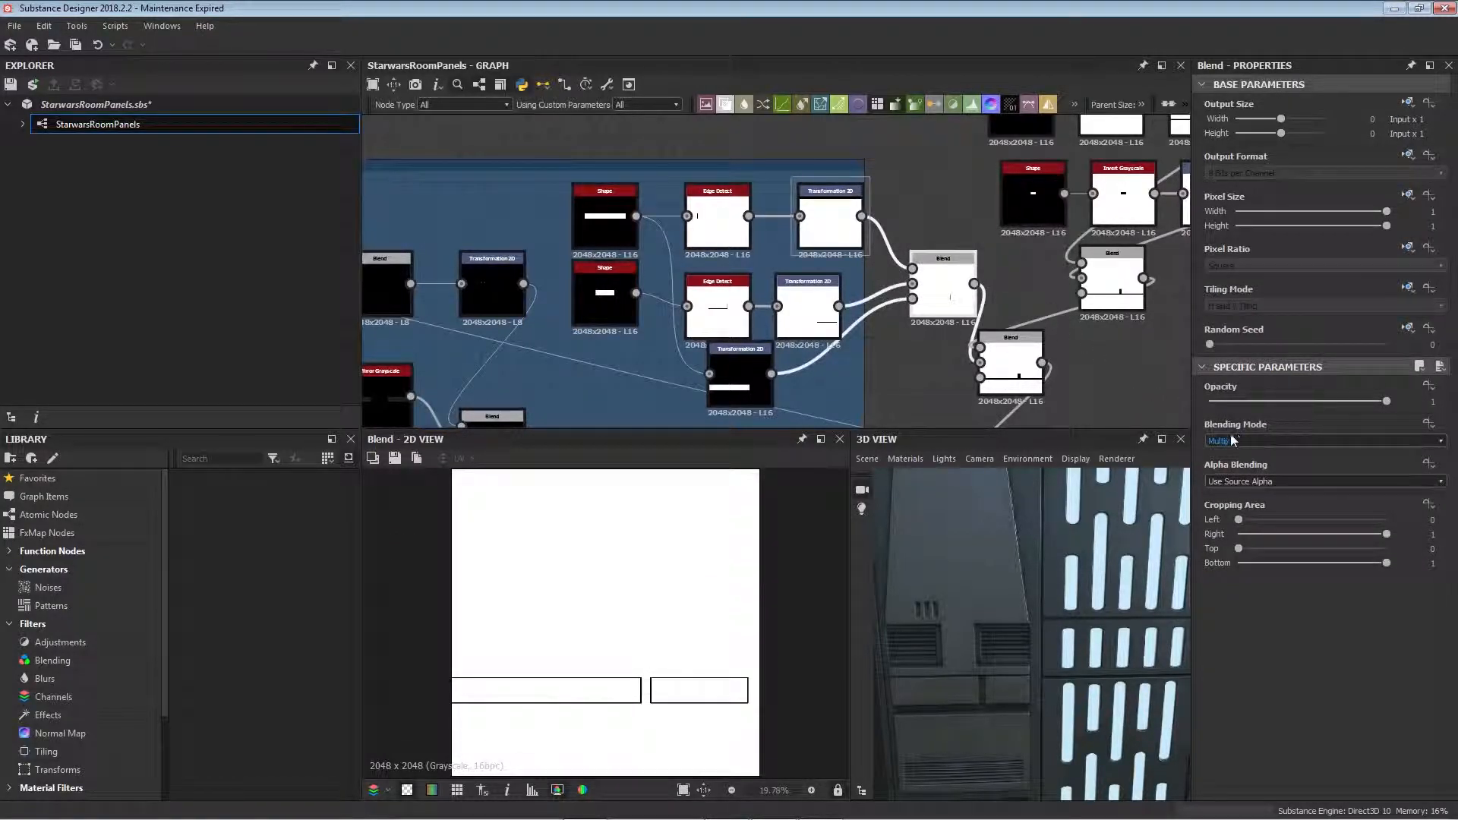
# - Preview the smaller rectangular Shape in Panel_2_Layer1, check its size parameters, and inspect the Transformation 2D that offsets its edge-detected outline
pyautogui.moveTo(622, 289); pyautogui.dragTo(799, 290, button='middle')
pyautogui.click(794, 294)
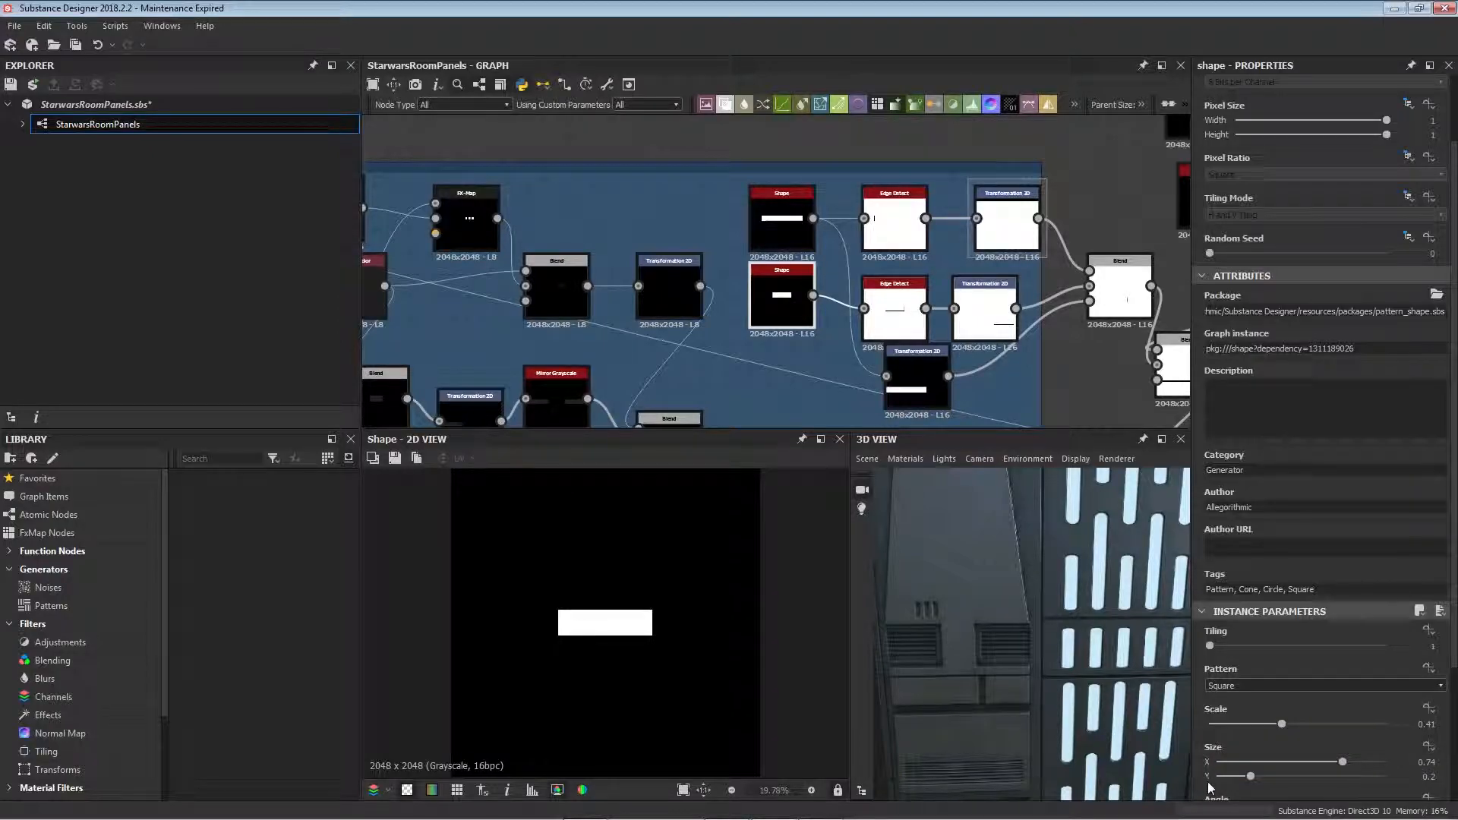
pyautogui.scroll(-2, 1215, 779)
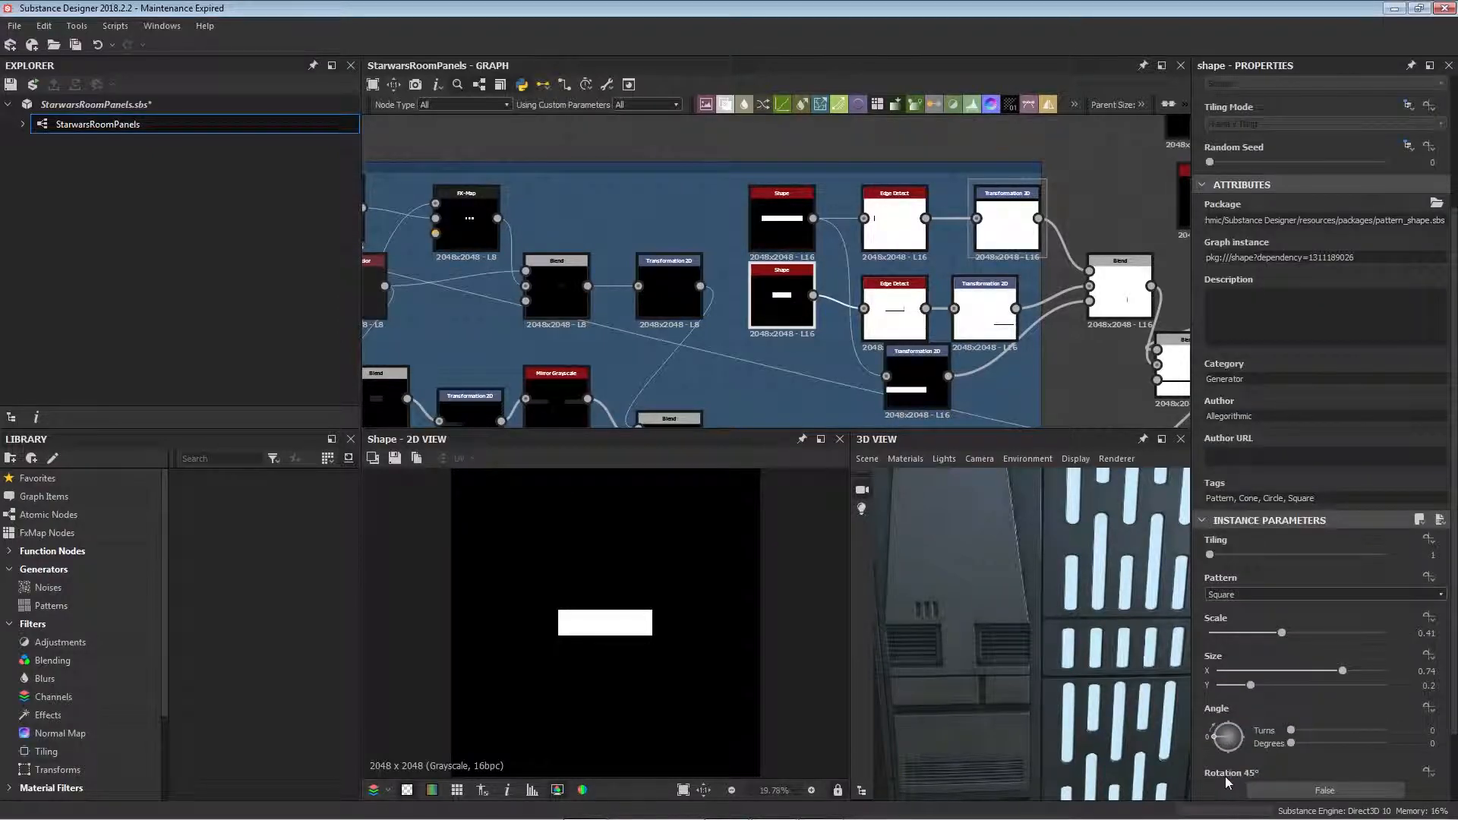
pyautogui.moveTo(834, 345); pyautogui.dragTo(621, 377, button='middle')
pyautogui.doubleClick(744, 305)
pyautogui.doubleClick(738, 311)
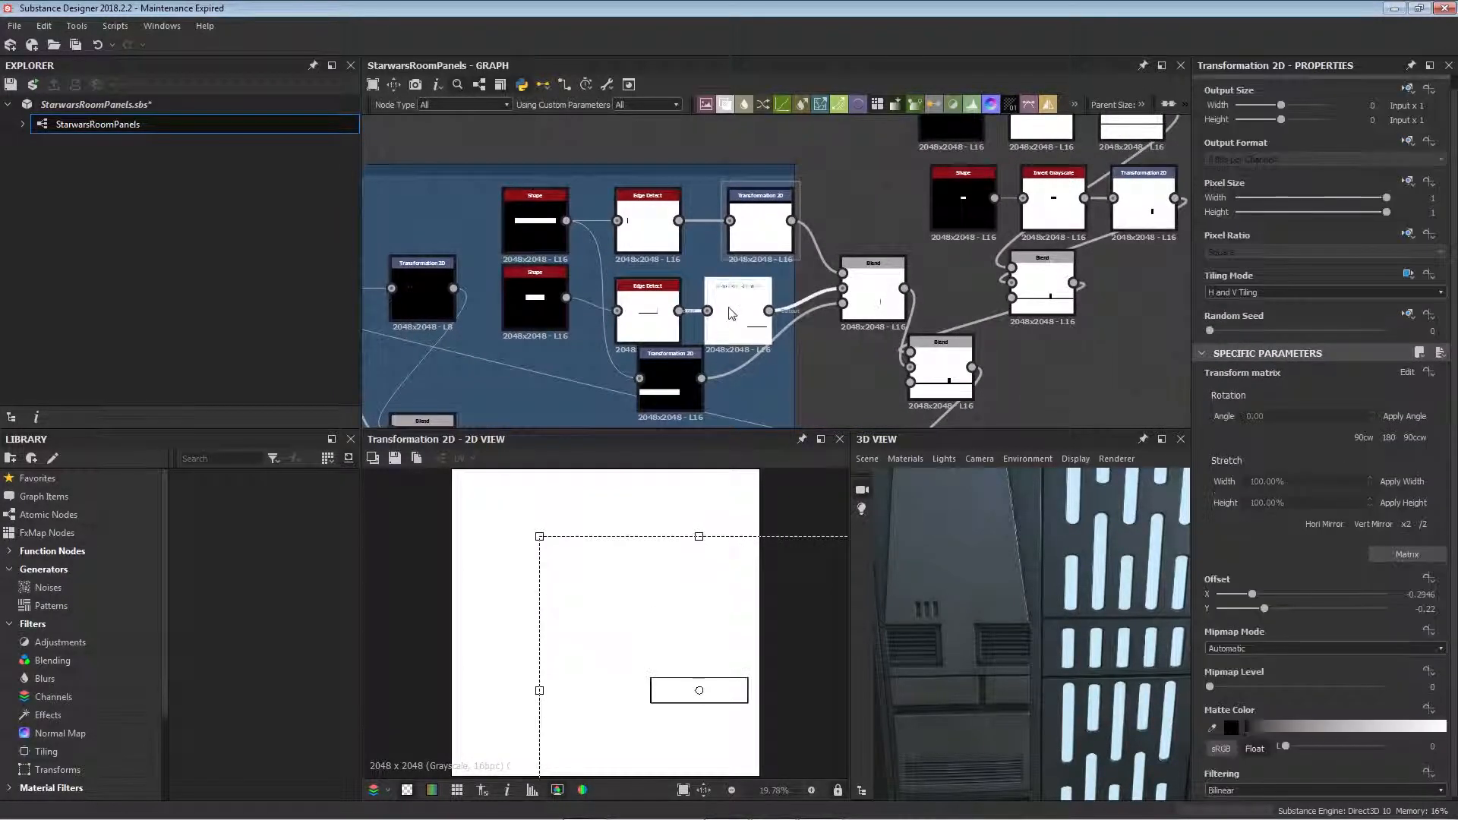
# - Compare the Multiply Blend of the panel outlines with the offset solid rectangle Transformation 2D connected to its opacity input
pyautogui.moveTo(812, 317); pyautogui.dragTo(733, 305, button='middle')
pyautogui.doubleClick(791, 292)
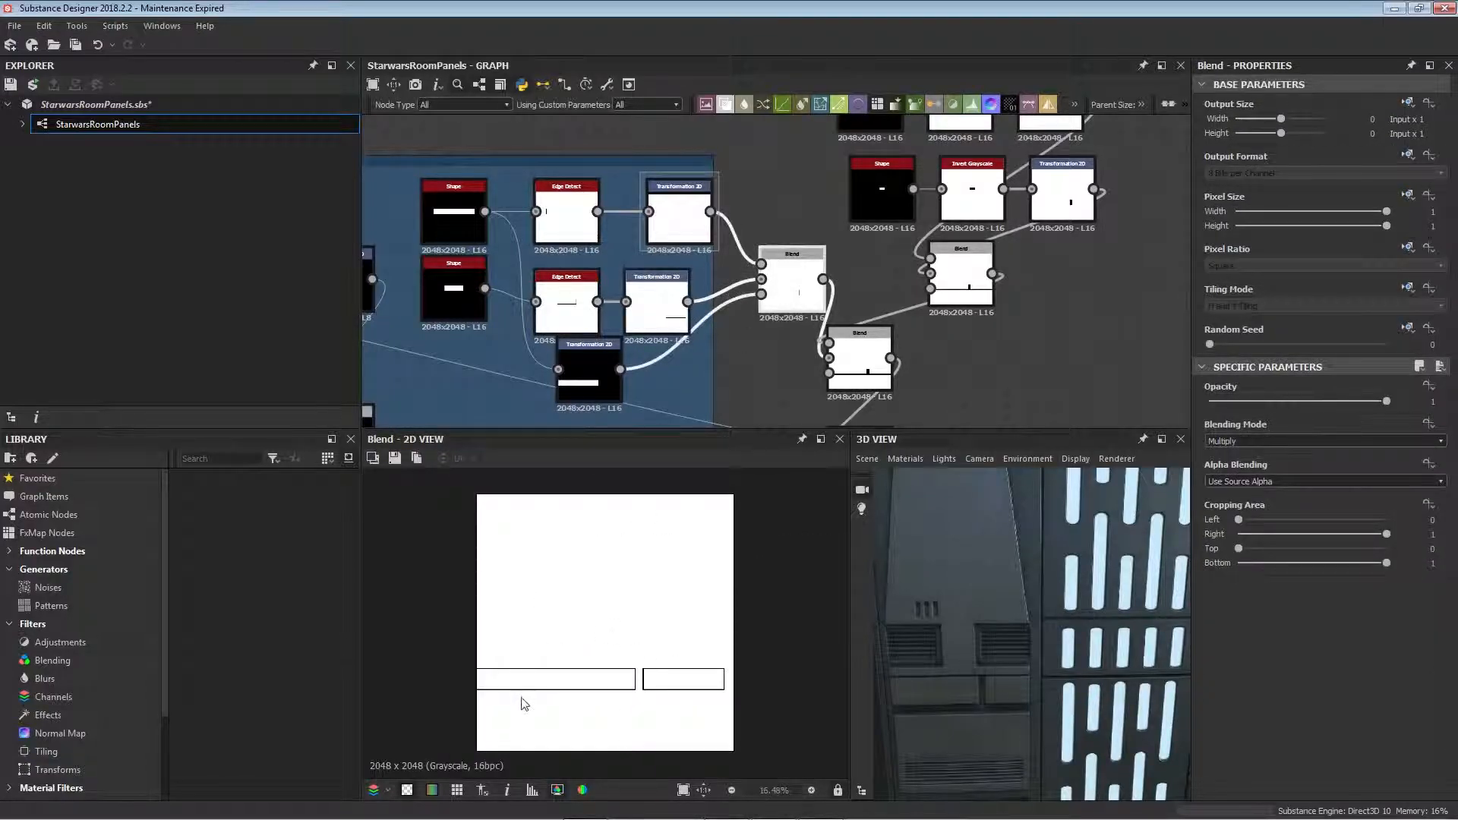
pyautogui.moveTo(686, 413); pyautogui.dragTo(664, 364, button='middle')
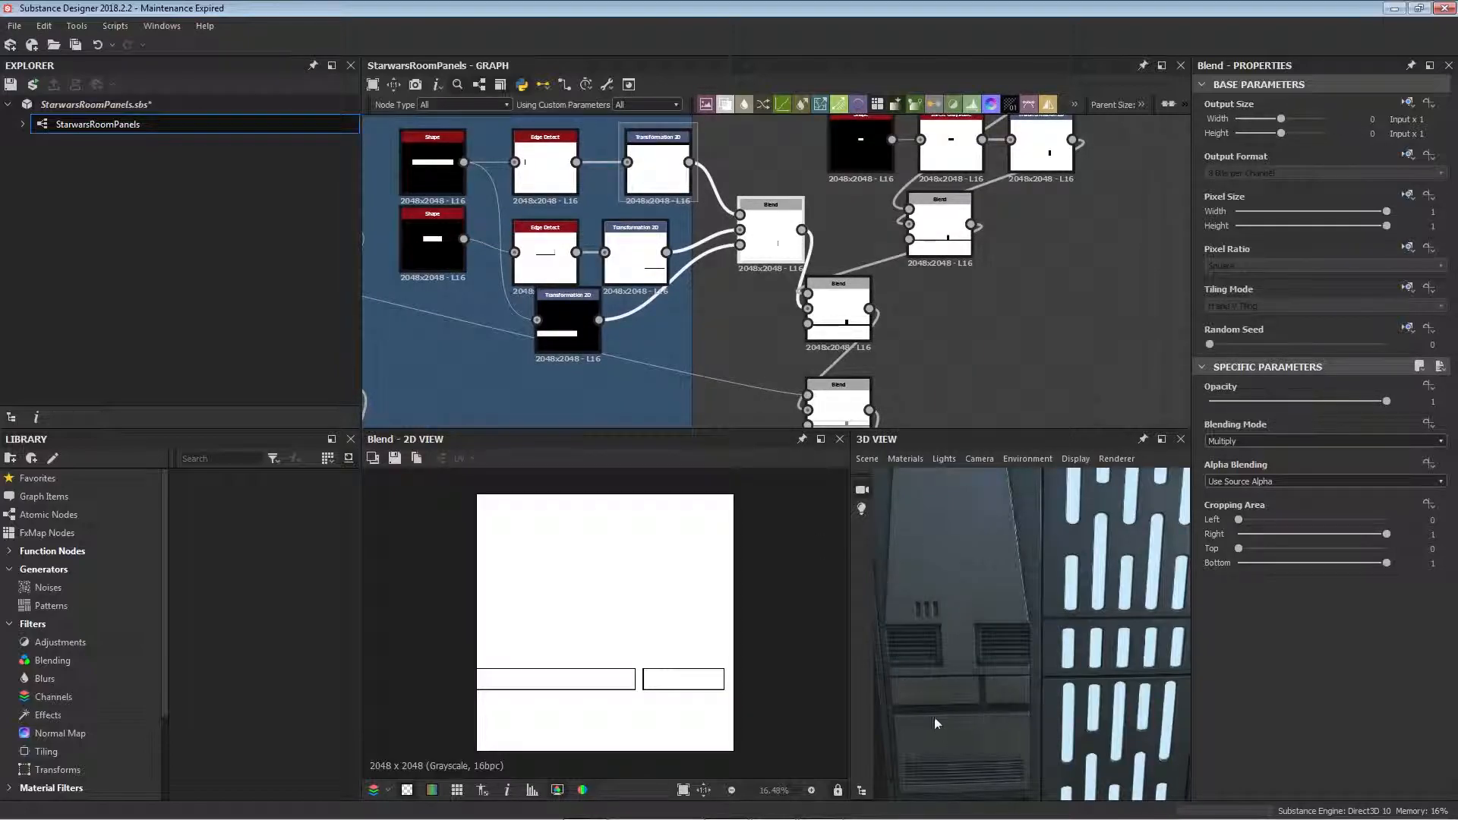
pyautogui.doubleClick(566, 328)
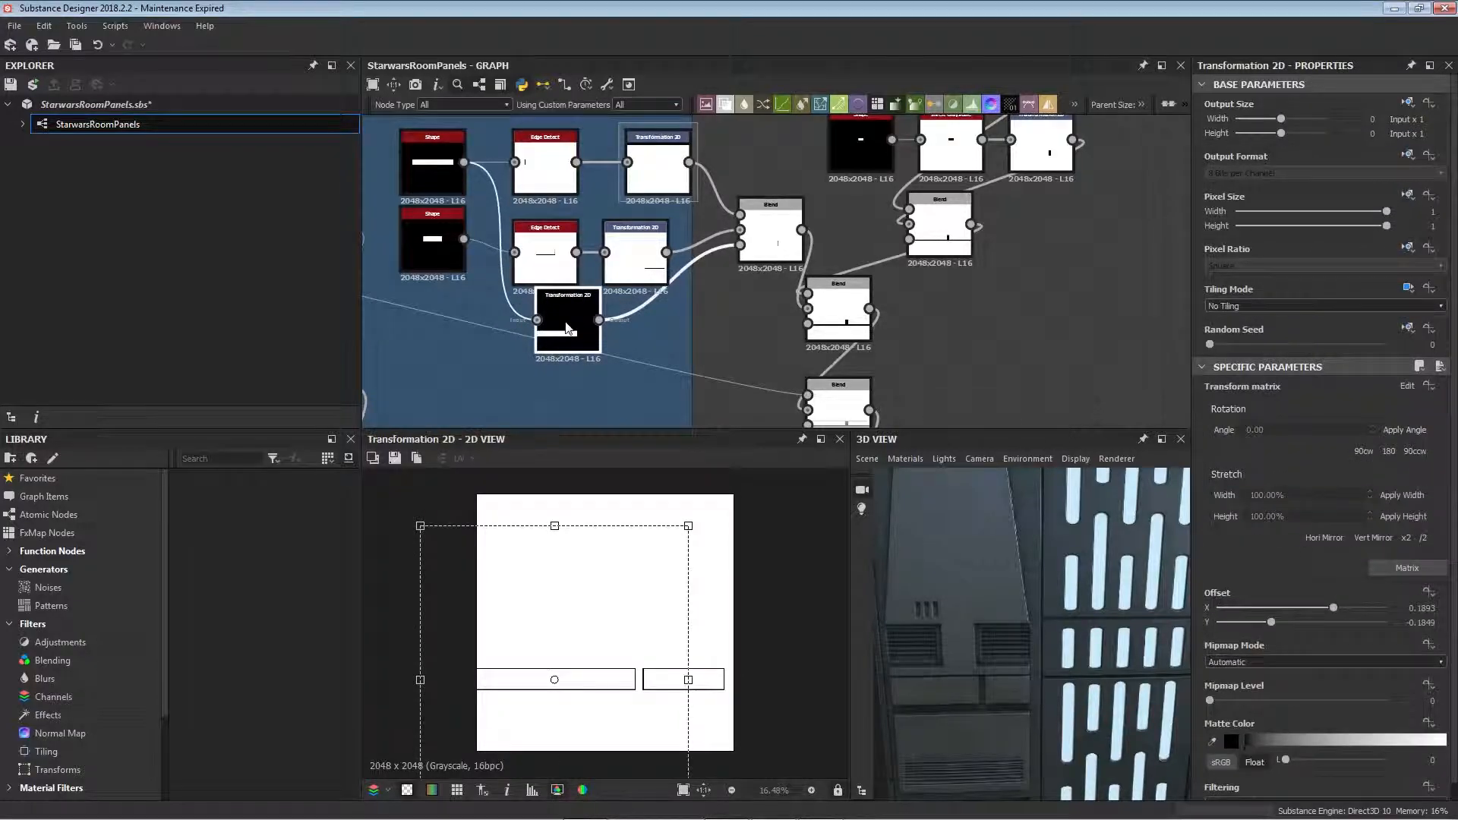
pyautogui.doubleClick(778, 240)
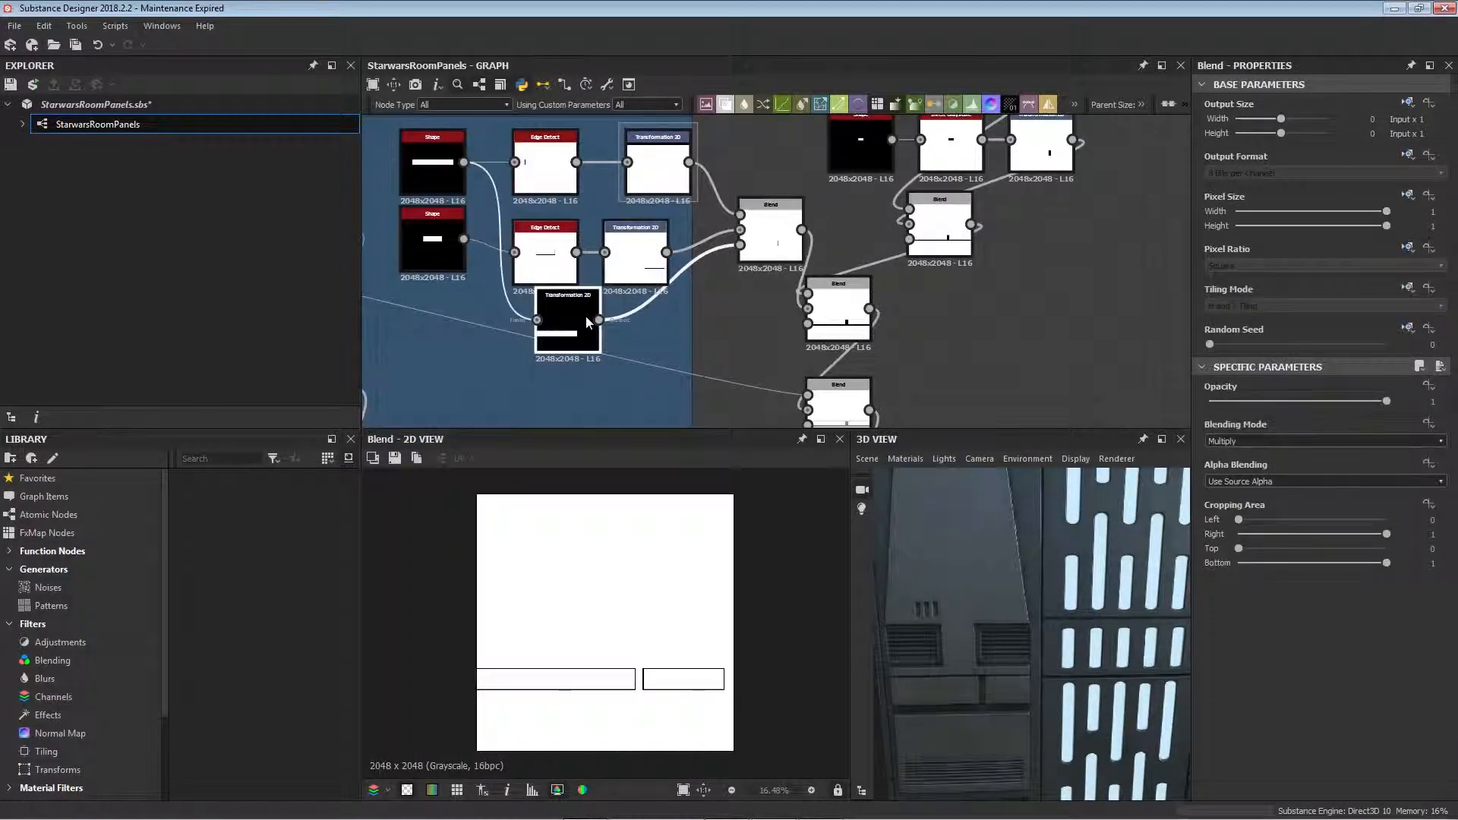
pyautogui.doubleClick(586, 316)
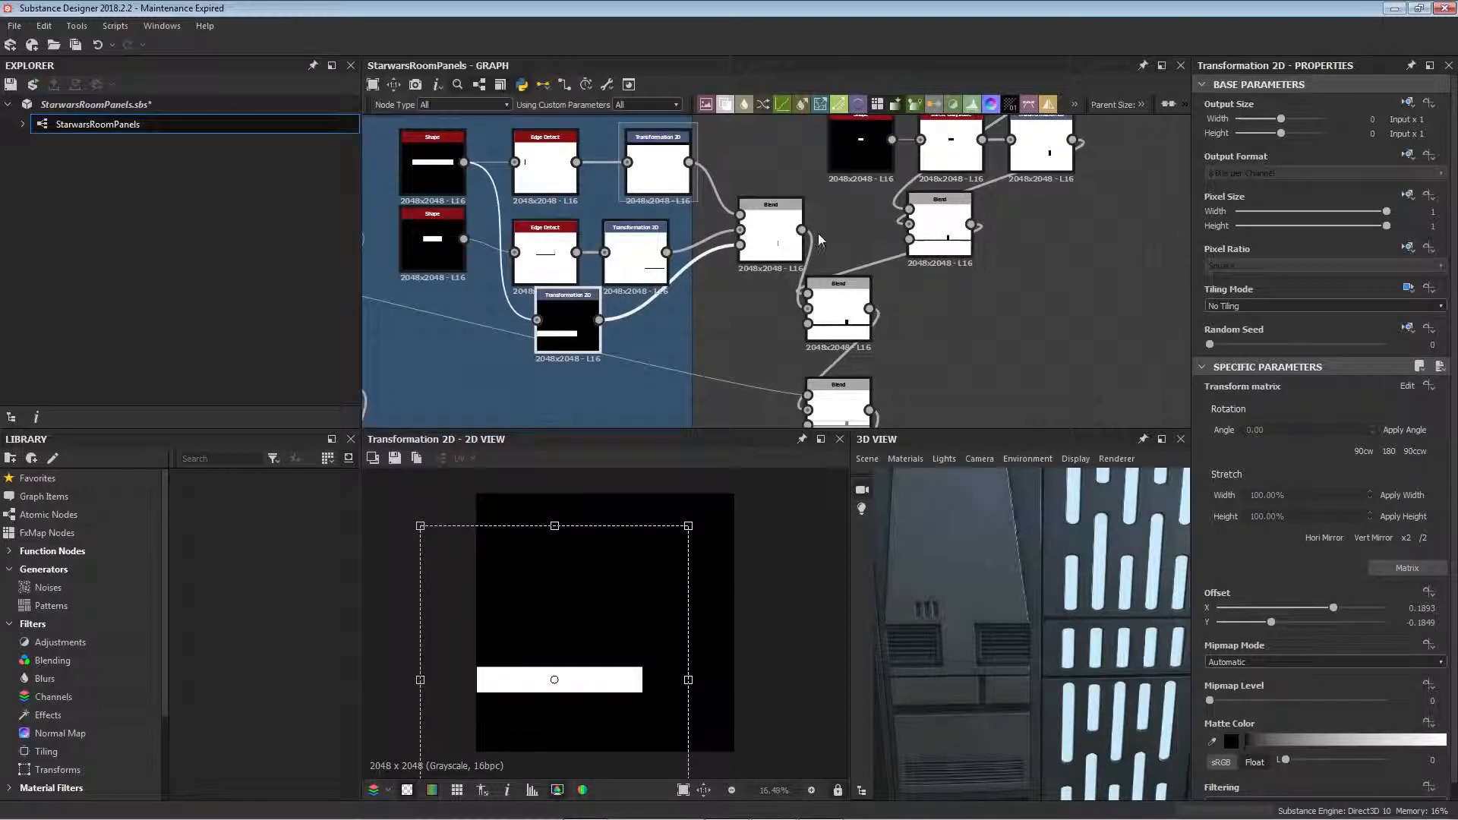
pyautogui.doubleClick(778, 240)
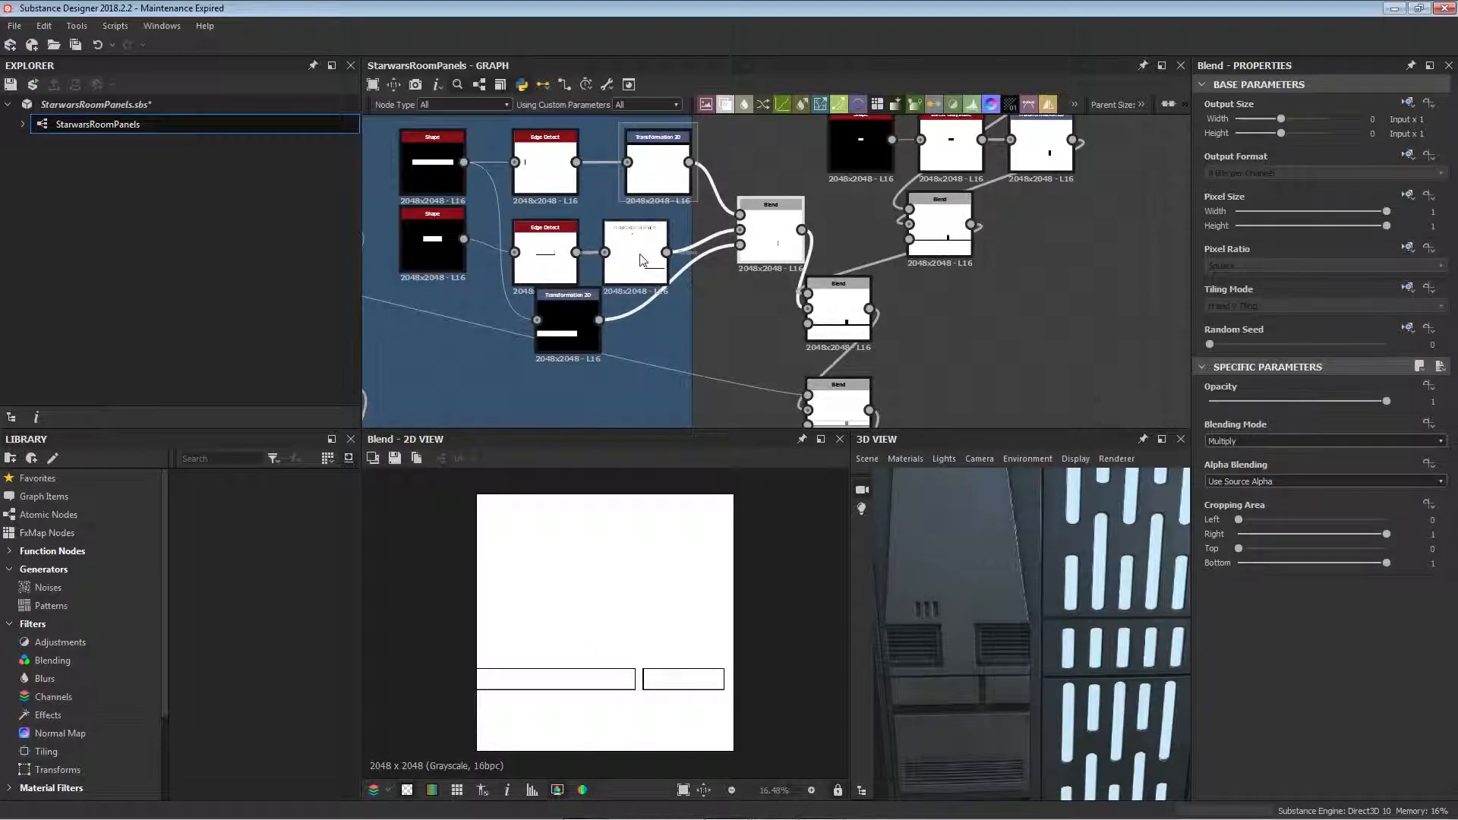
# - Preview the thin full-width line Shape outside Panel_2_Layer1, check its pattern, scale and size, and preview its Invert Grayscale
pyautogui.moveTo(699, 372); pyautogui.dragTo(536, 378, button='middle')
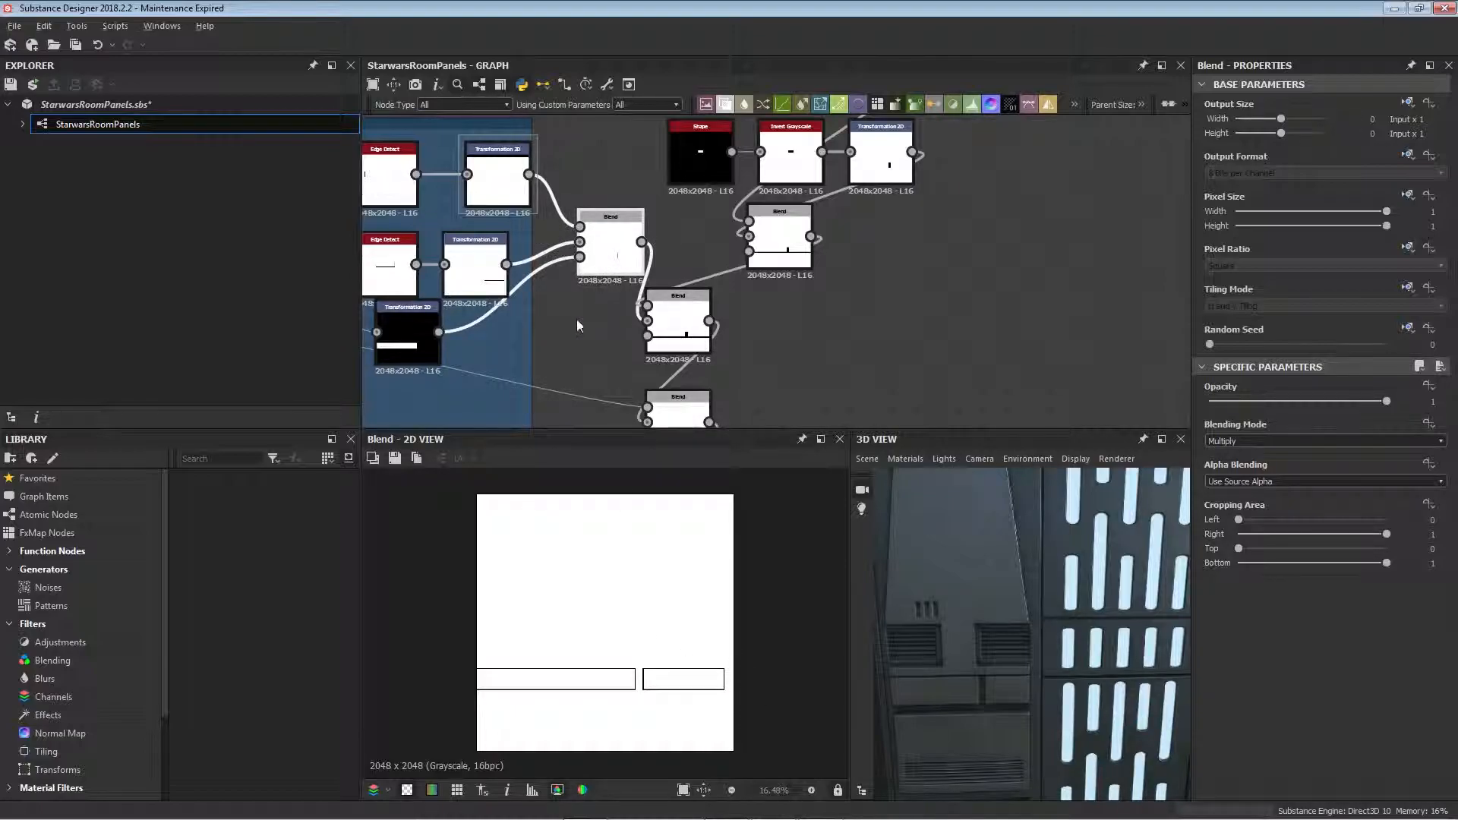
pyautogui.scroll(-5, 581, 350)
pyautogui.moveTo(641, 257); pyautogui.dragTo(541, 213, button='middle')
pyautogui.scroll(3, 566, 219)
pyautogui.doubleClick(576, 202)
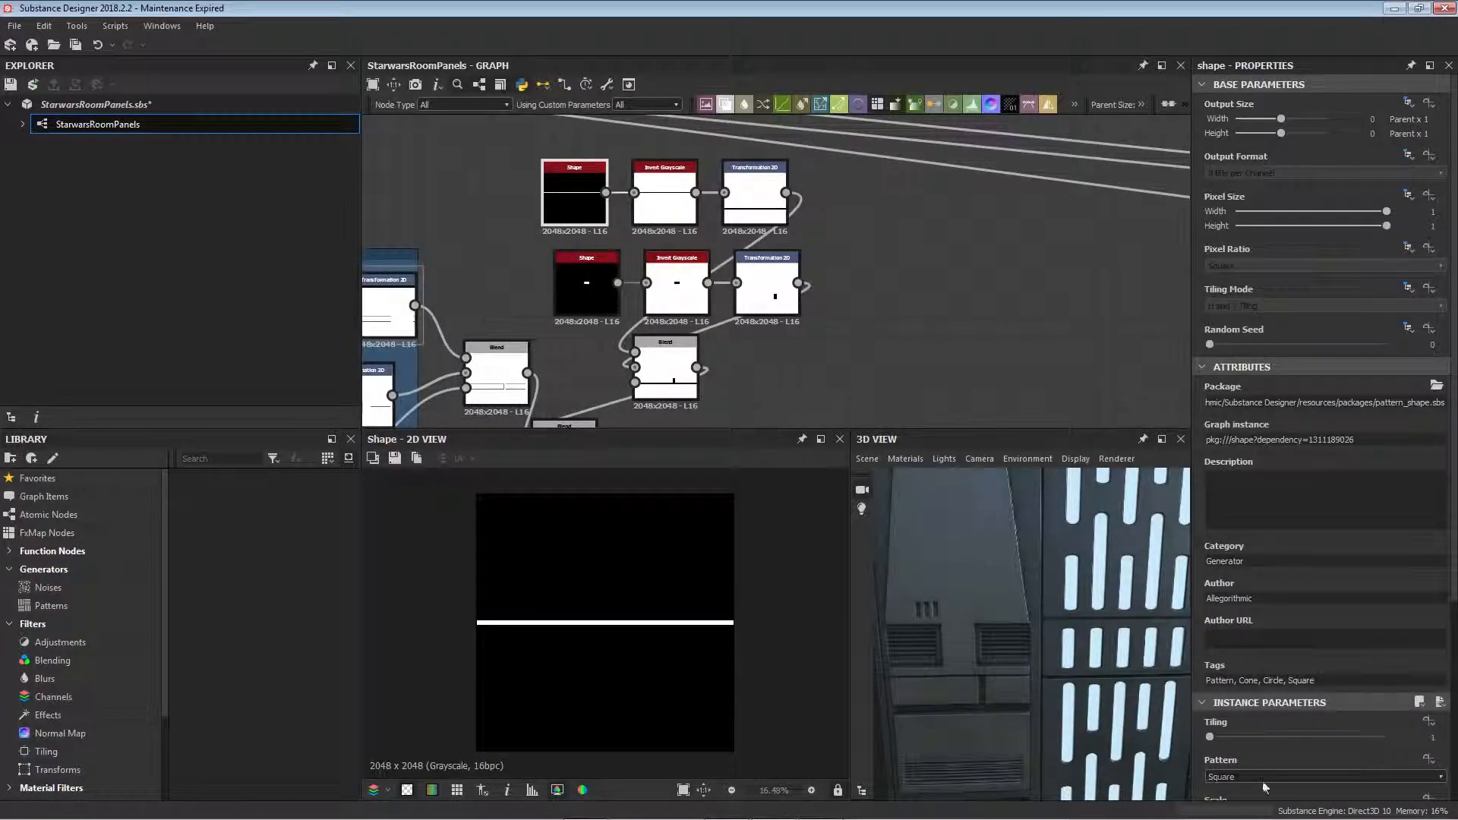
pyautogui.scroll(-2, 1250, 777)
pyautogui.scroll(-2, 1277, 740)
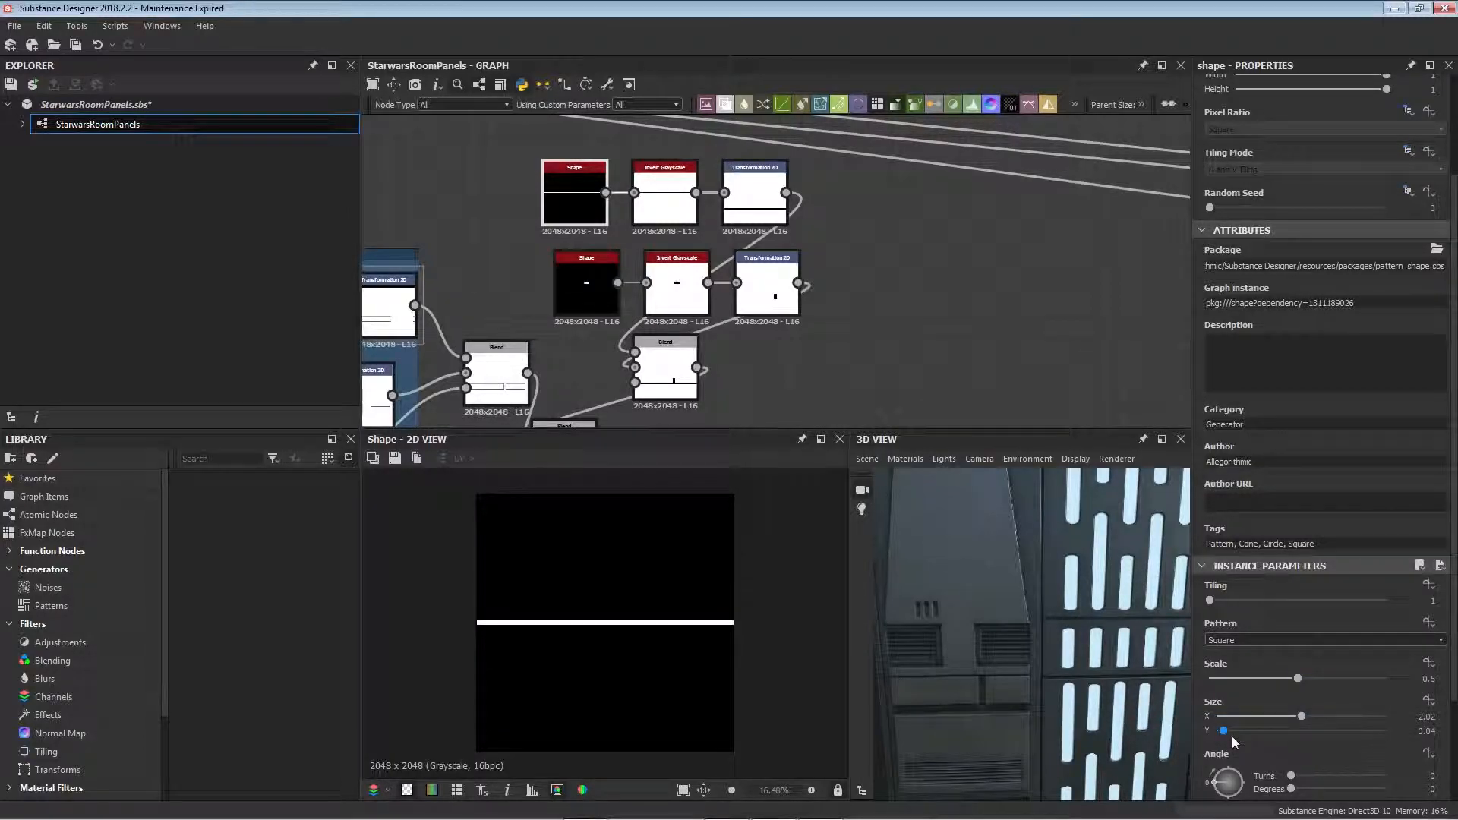
pyautogui.scroll(-3, 1231, 736)
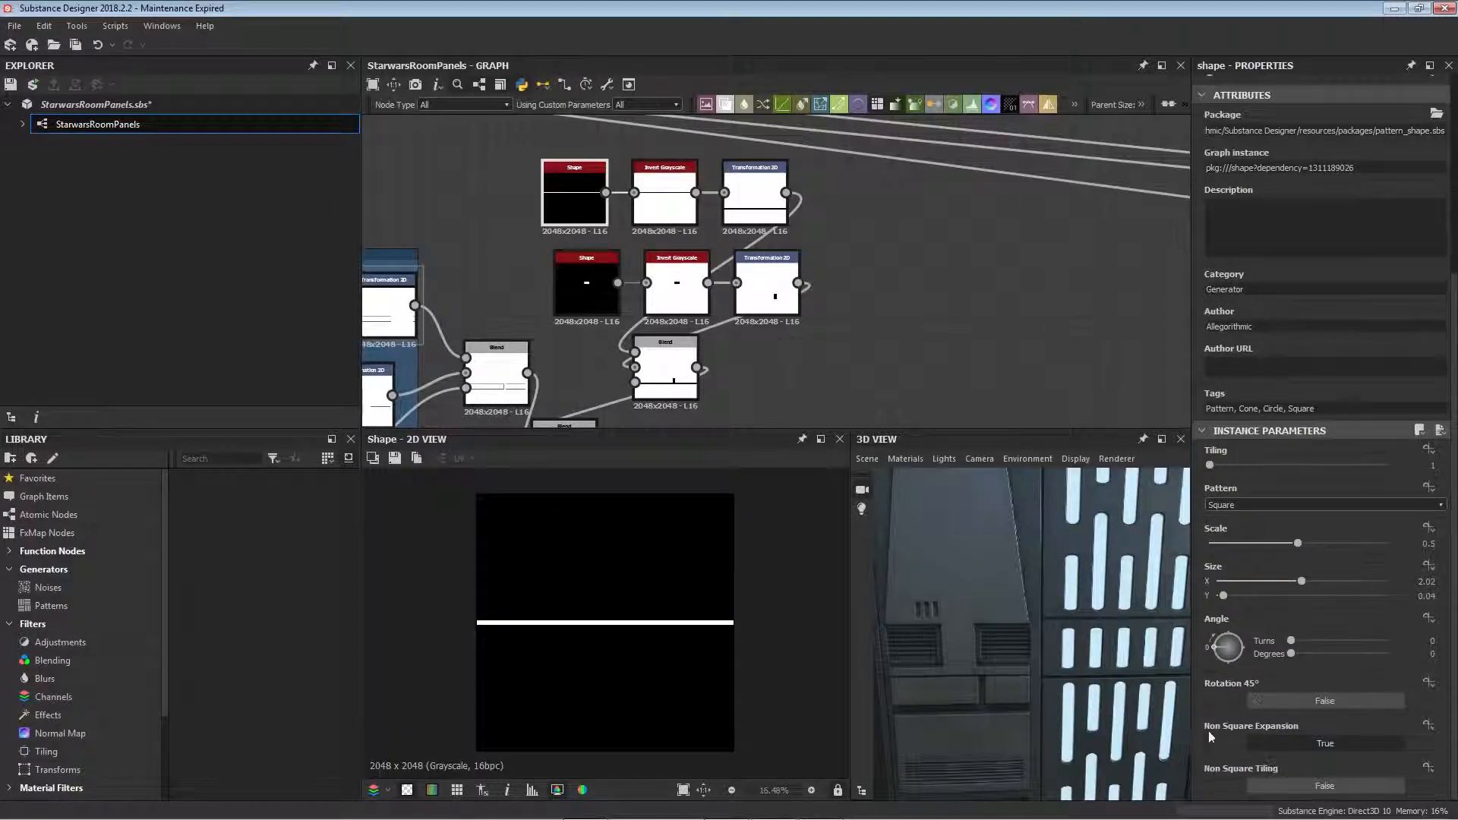
pyautogui.click(671, 196)
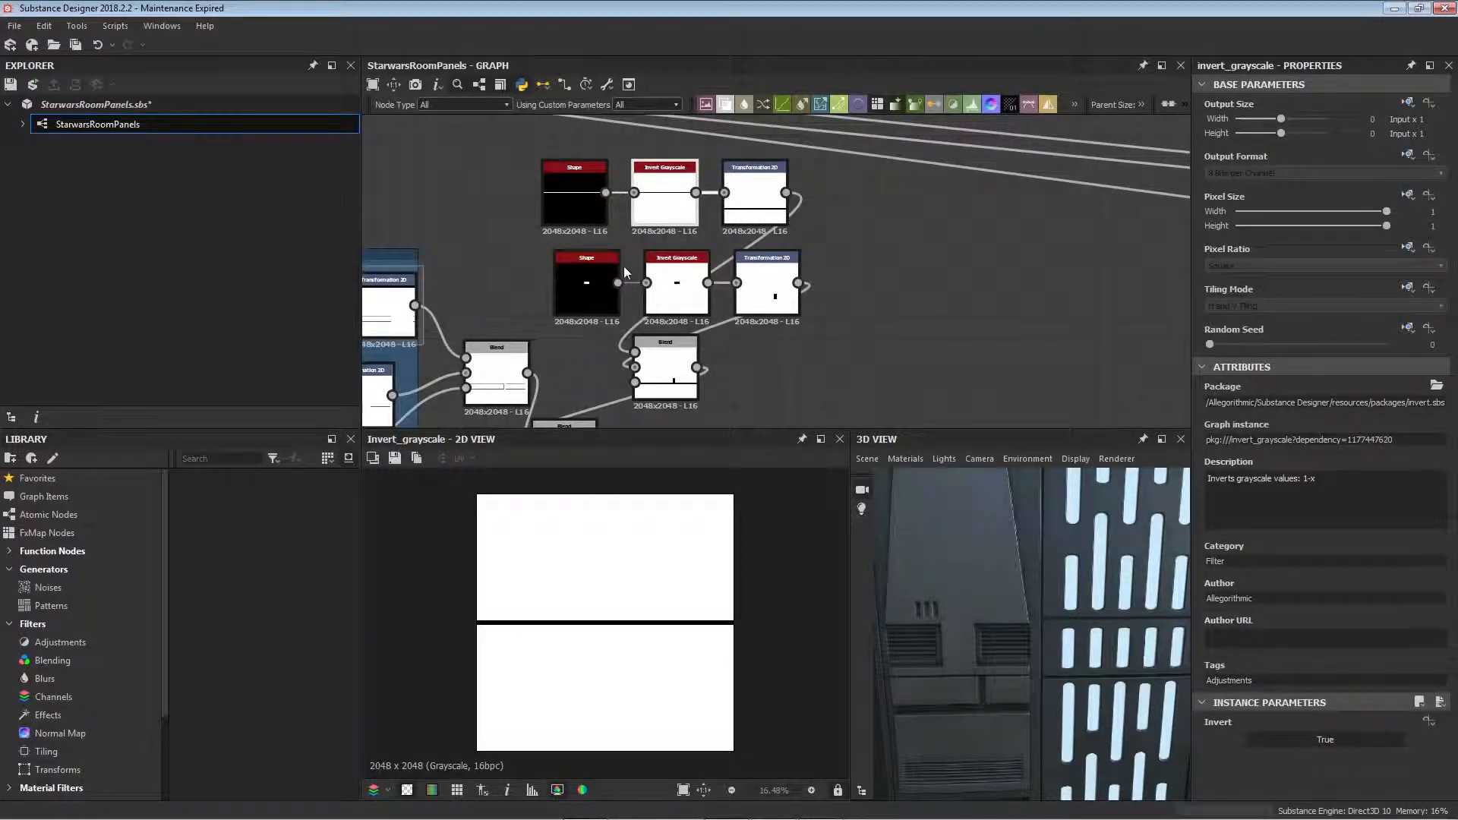
# - Move the small rectangular Shape slightly away from its Invert Grayscale, check its size parameters, and preview the inverted result
pyautogui.click(583, 285)
pyautogui.moveTo(590, 294); pyautogui.dragTo(575, 292)
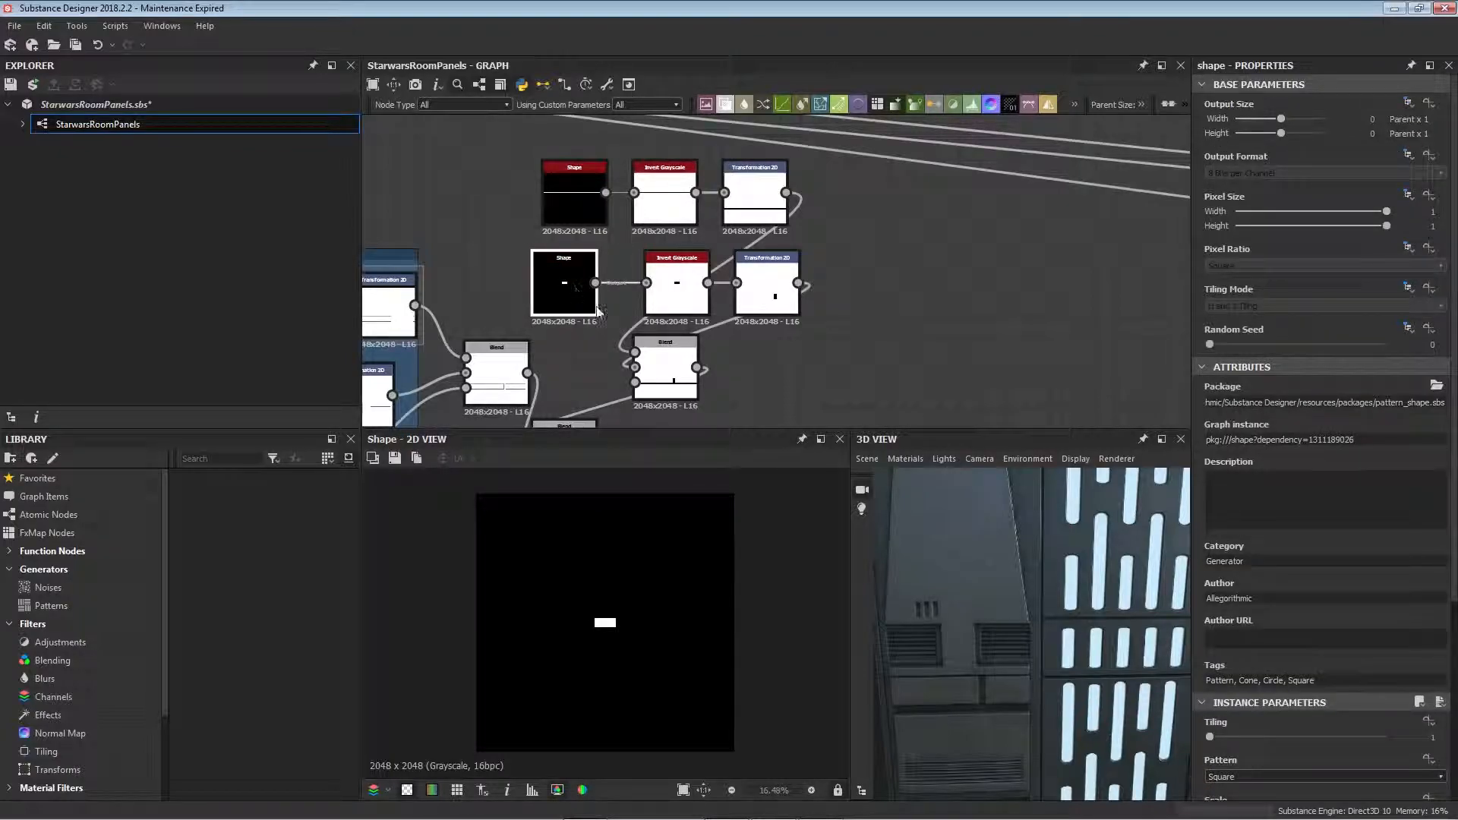
pyautogui.scroll(-2, 1267, 759)
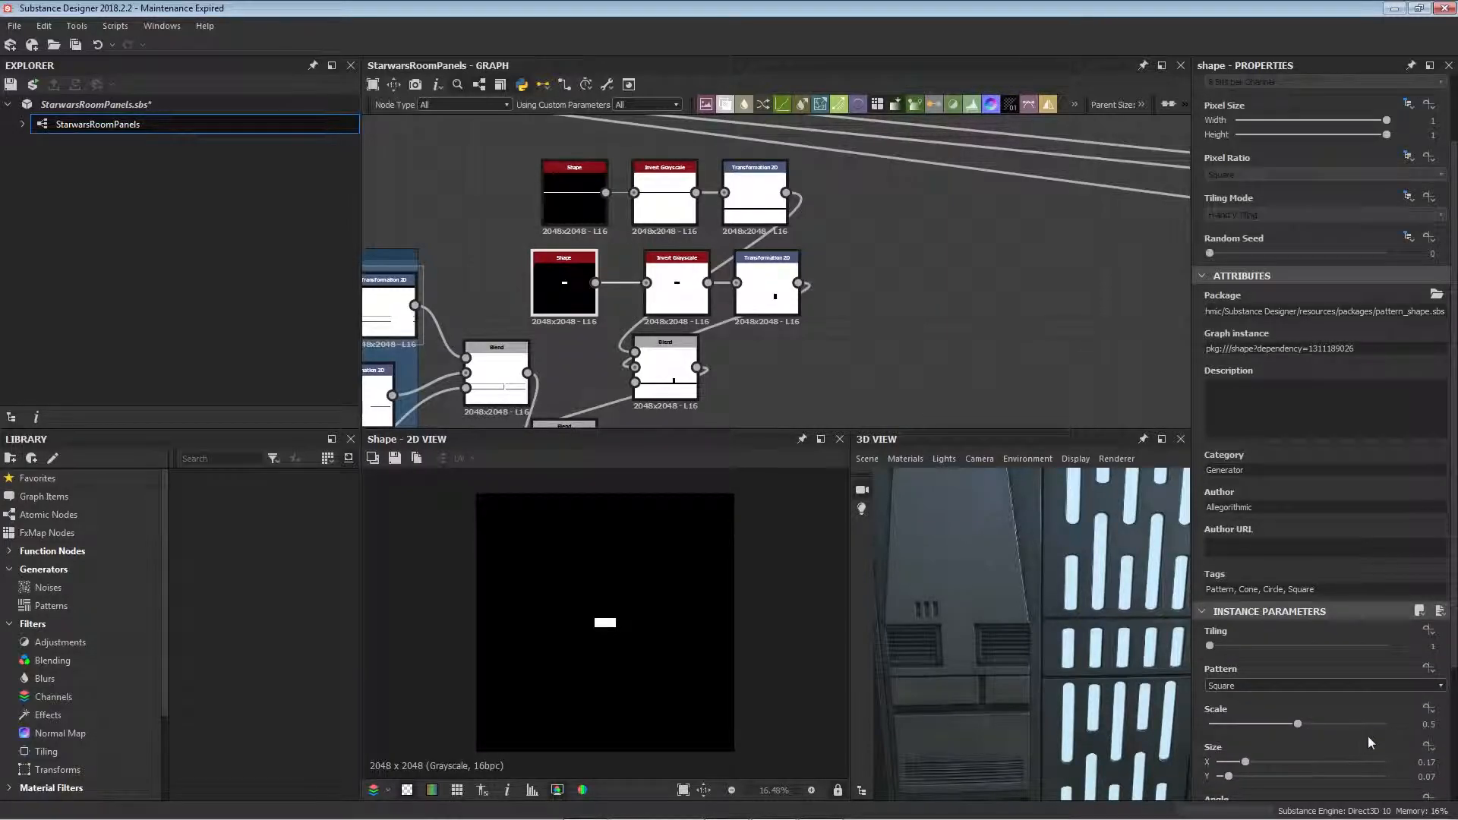
pyautogui.scroll(-1, 1368, 736)
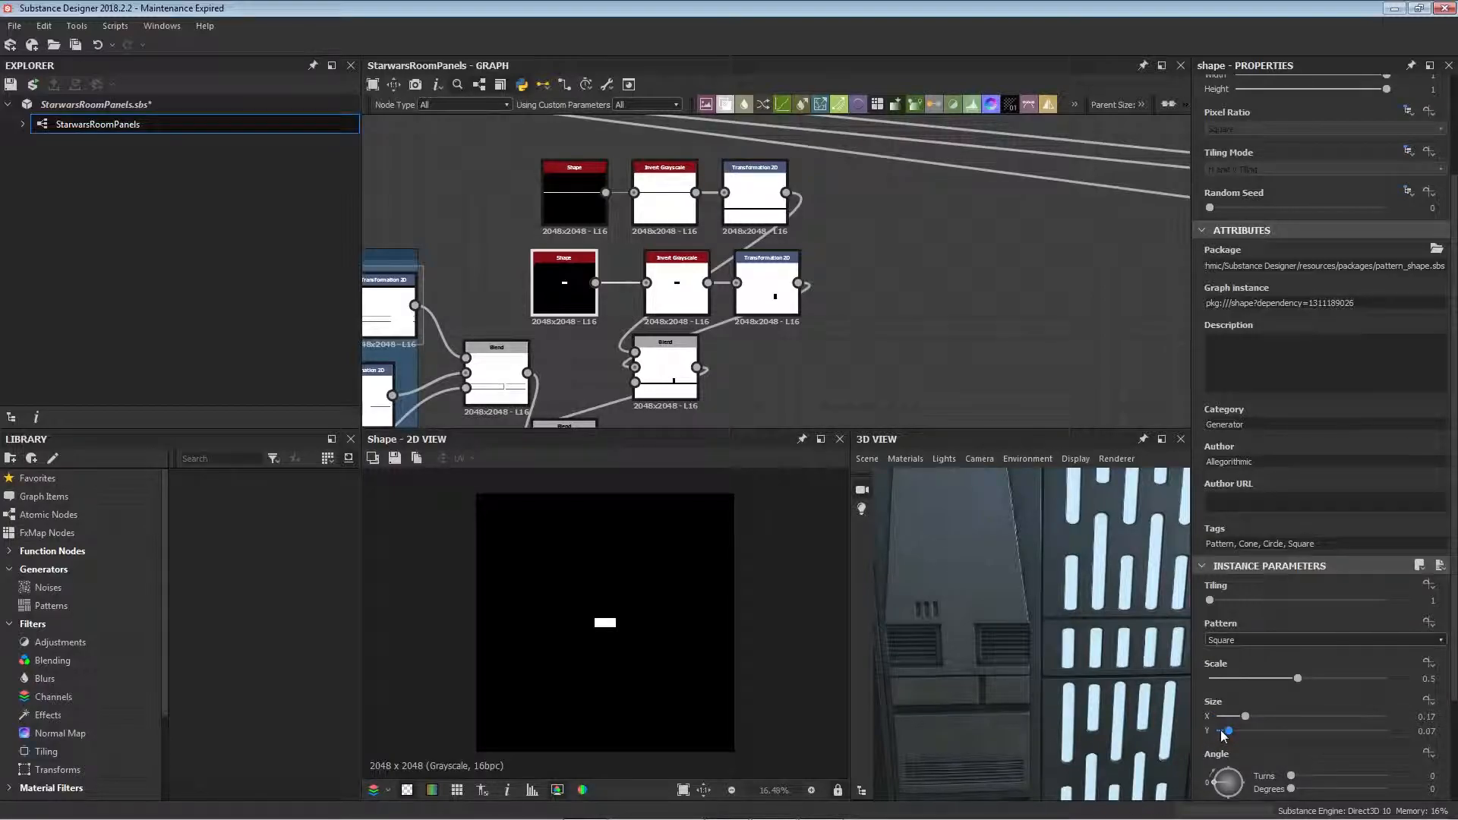
pyautogui.click(674, 296)
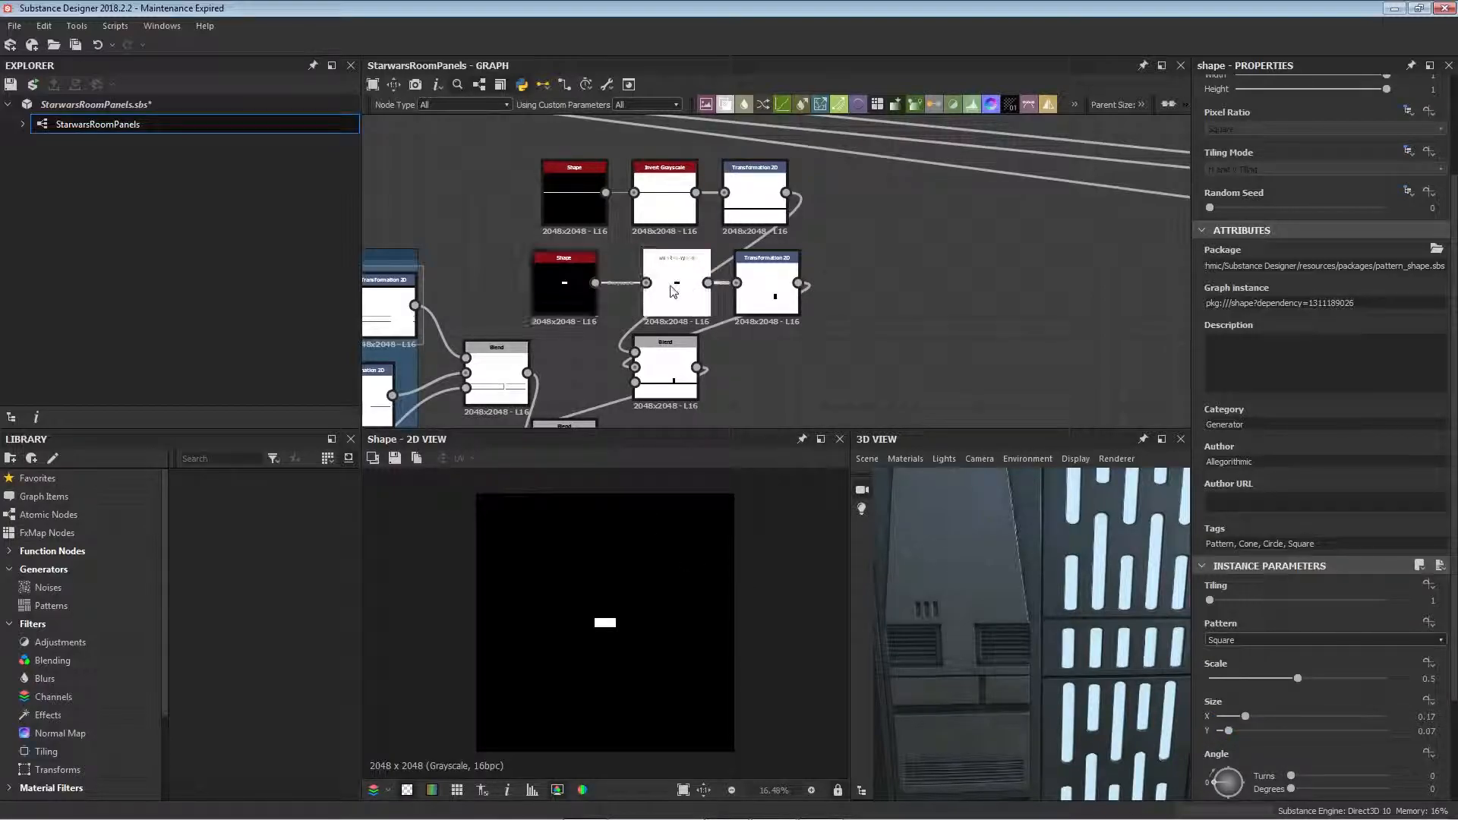
pyautogui.moveTo(717, 338); pyautogui.dragTo(674, 347, button='middle')
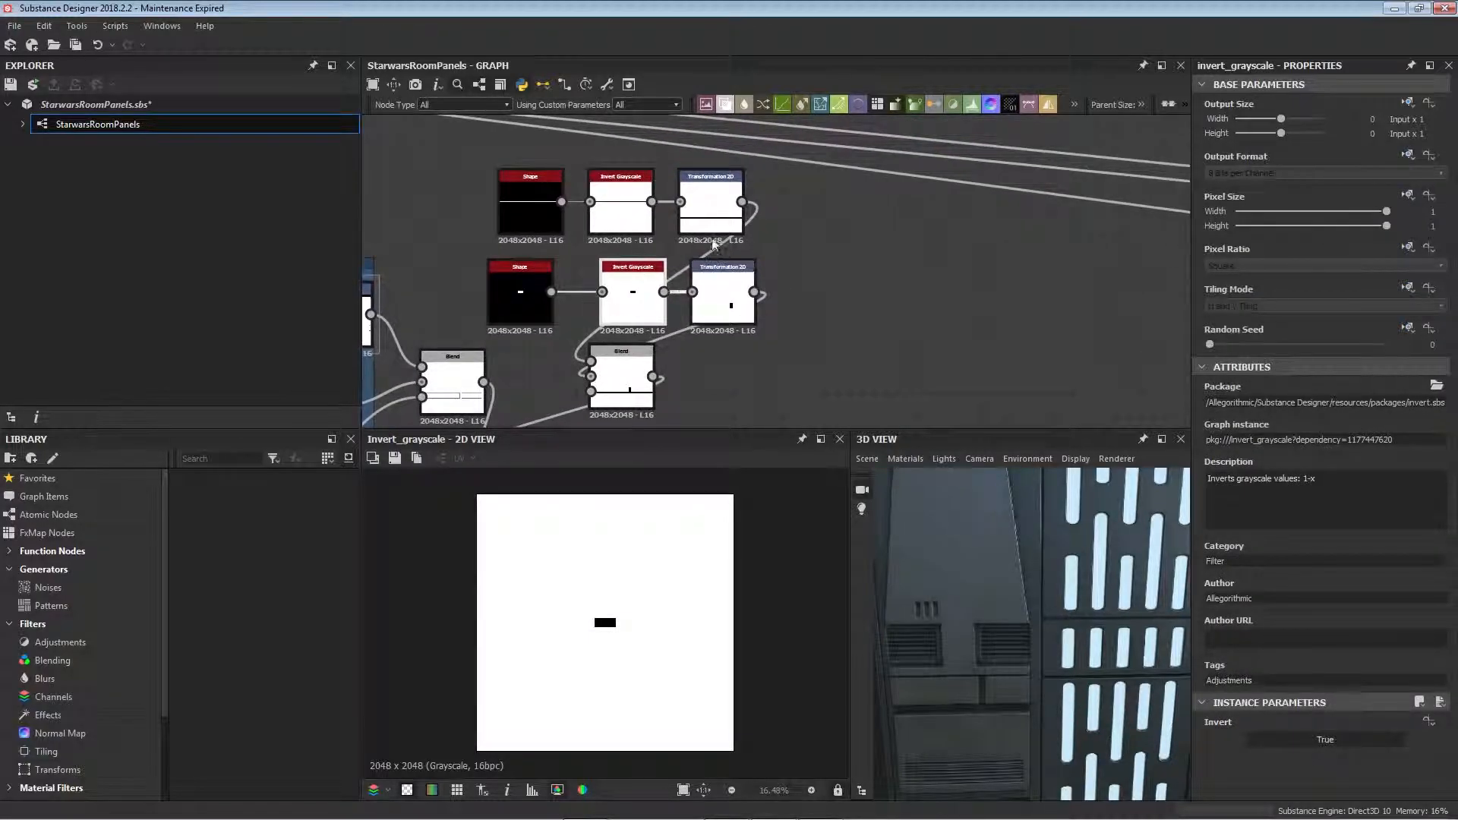
# - Preview the Transformation 2D nodes placing the line and the rotated rectangle, and the Multiply Blend that combines them
pyautogui.click(714, 217)
pyautogui.click(729, 307)
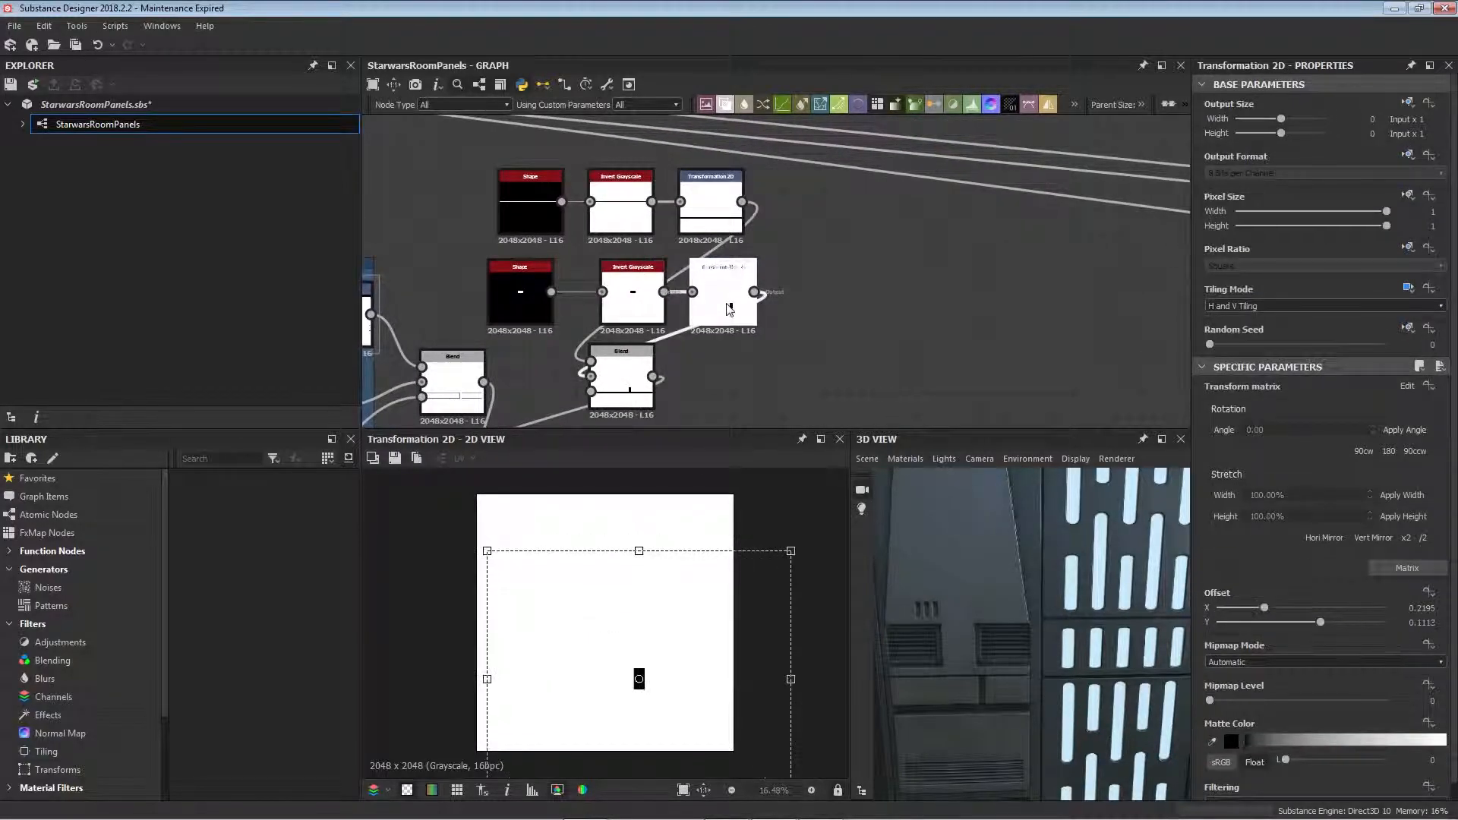
pyautogui.moveTo(744, 317); pyautogui.dragTo(820, 280, button='middle')
pyautogui.click(712, 343)
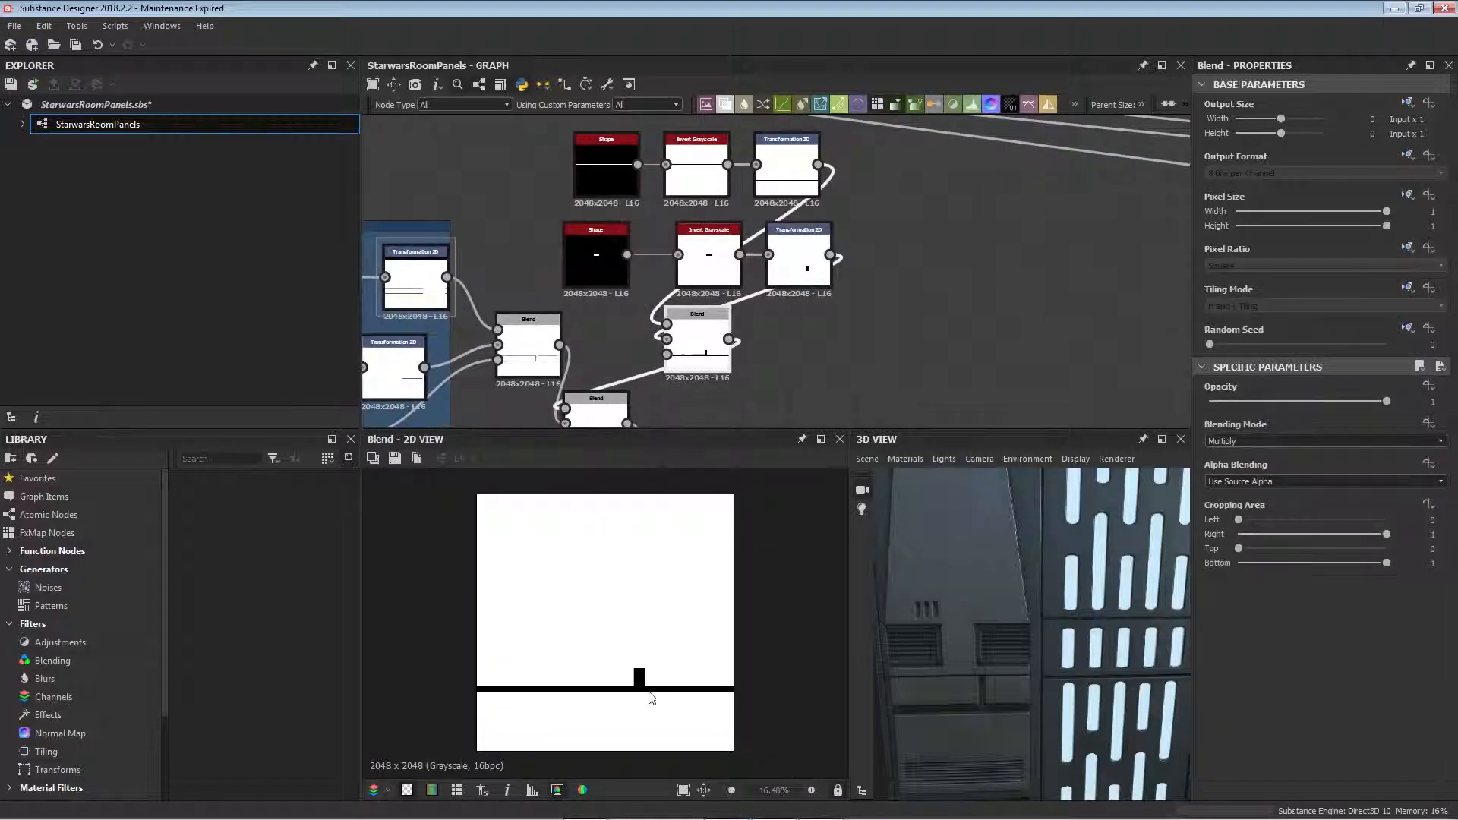
# - Preview the Min (Darken) Blend that merges the panel outlines with the line and rectangle, and examine its result closely
pyautogui.moveTo(688, 325); pyautogui.dragTo(835, 219, button='middle')
pyautogui.click(735, 319)
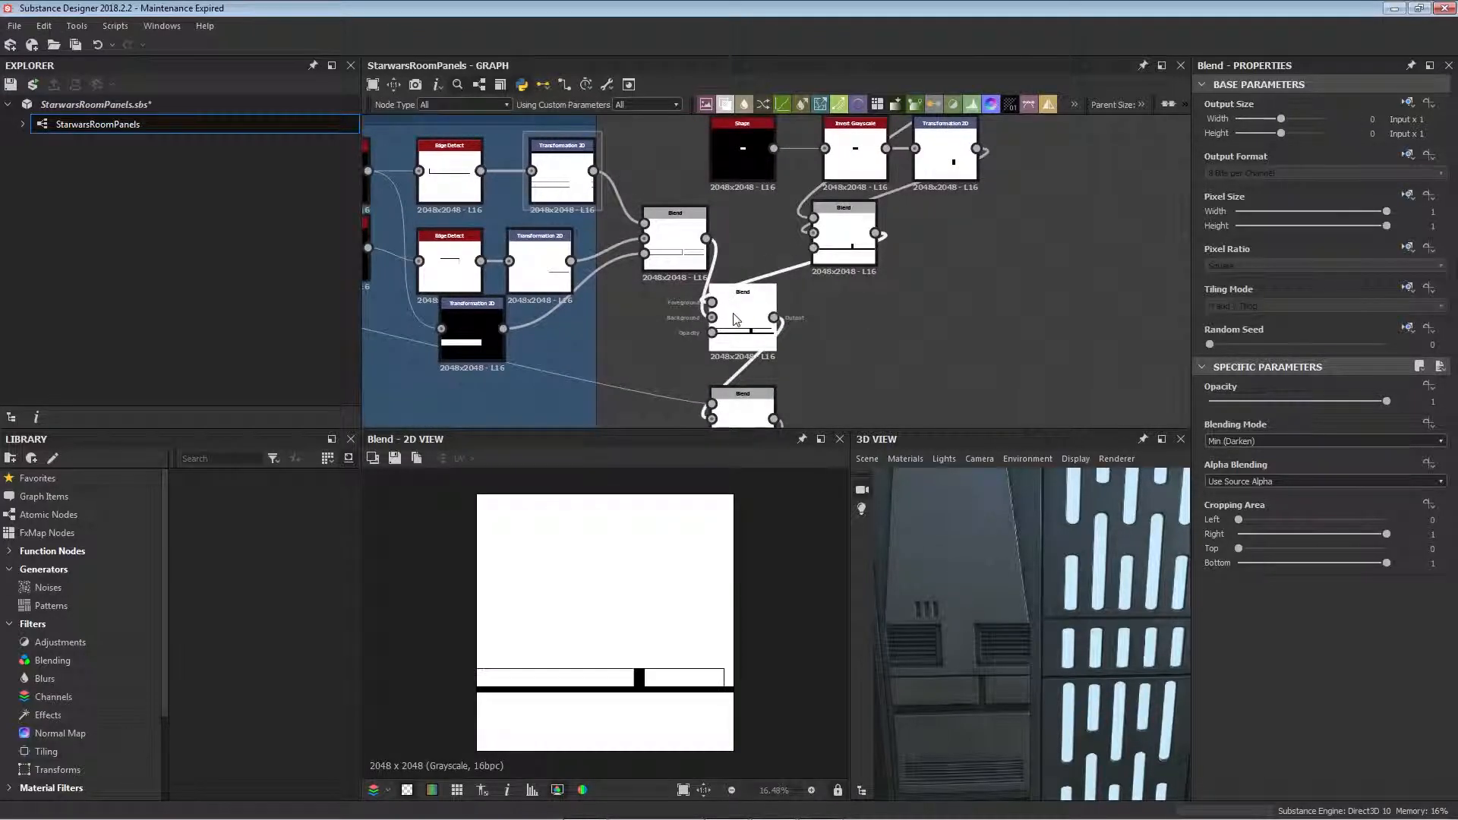
pyautogui.moveTo(673, 268); pyautogui.dragTo(788, 274, button='middle')
pyautogui.moveTo(789, 272); pyautogui.dragTo(767, 259)
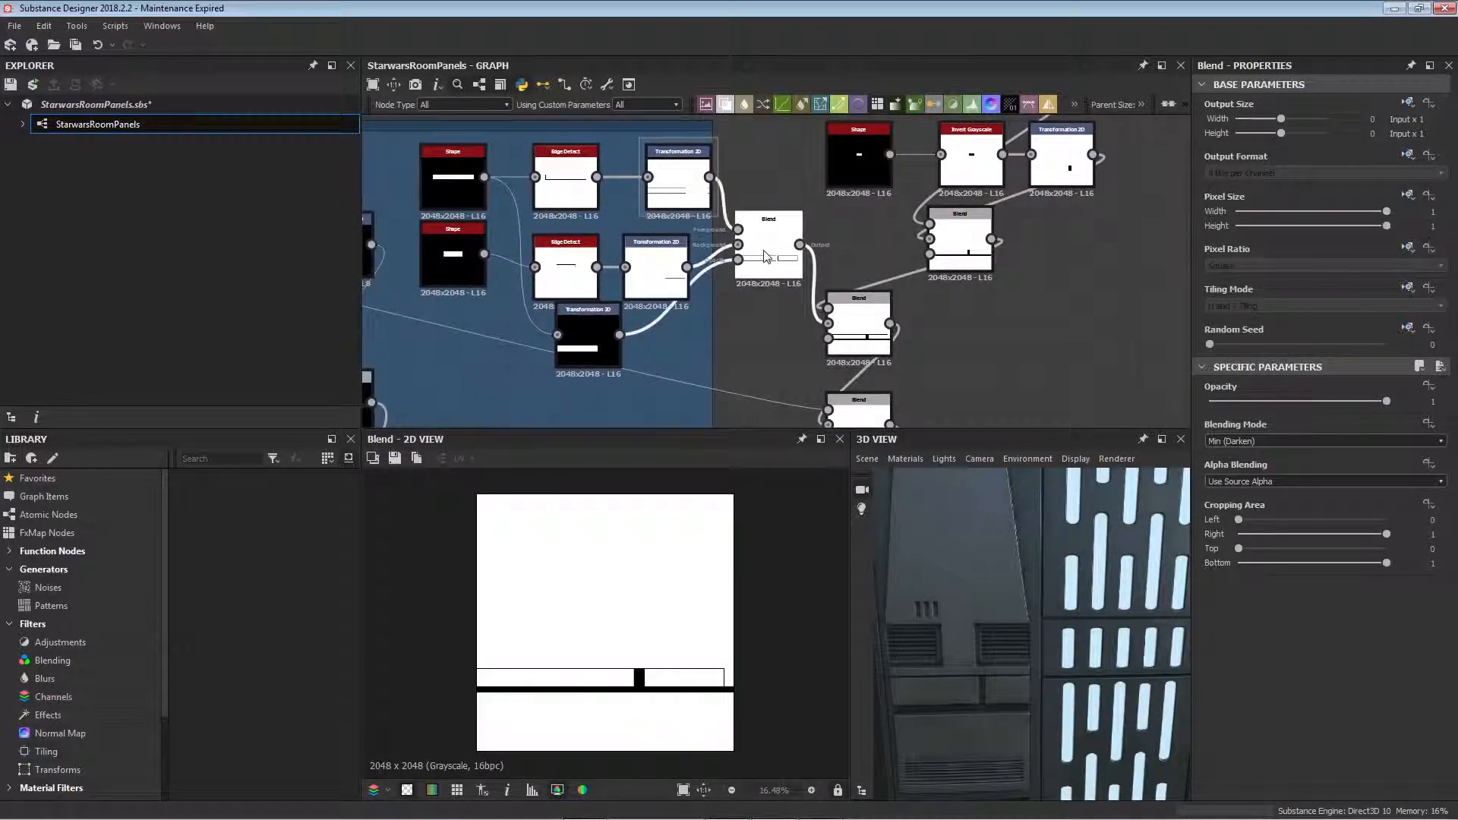
pyautogui.click(855, 348)
pyautogui.scroll(2, 603, 695)
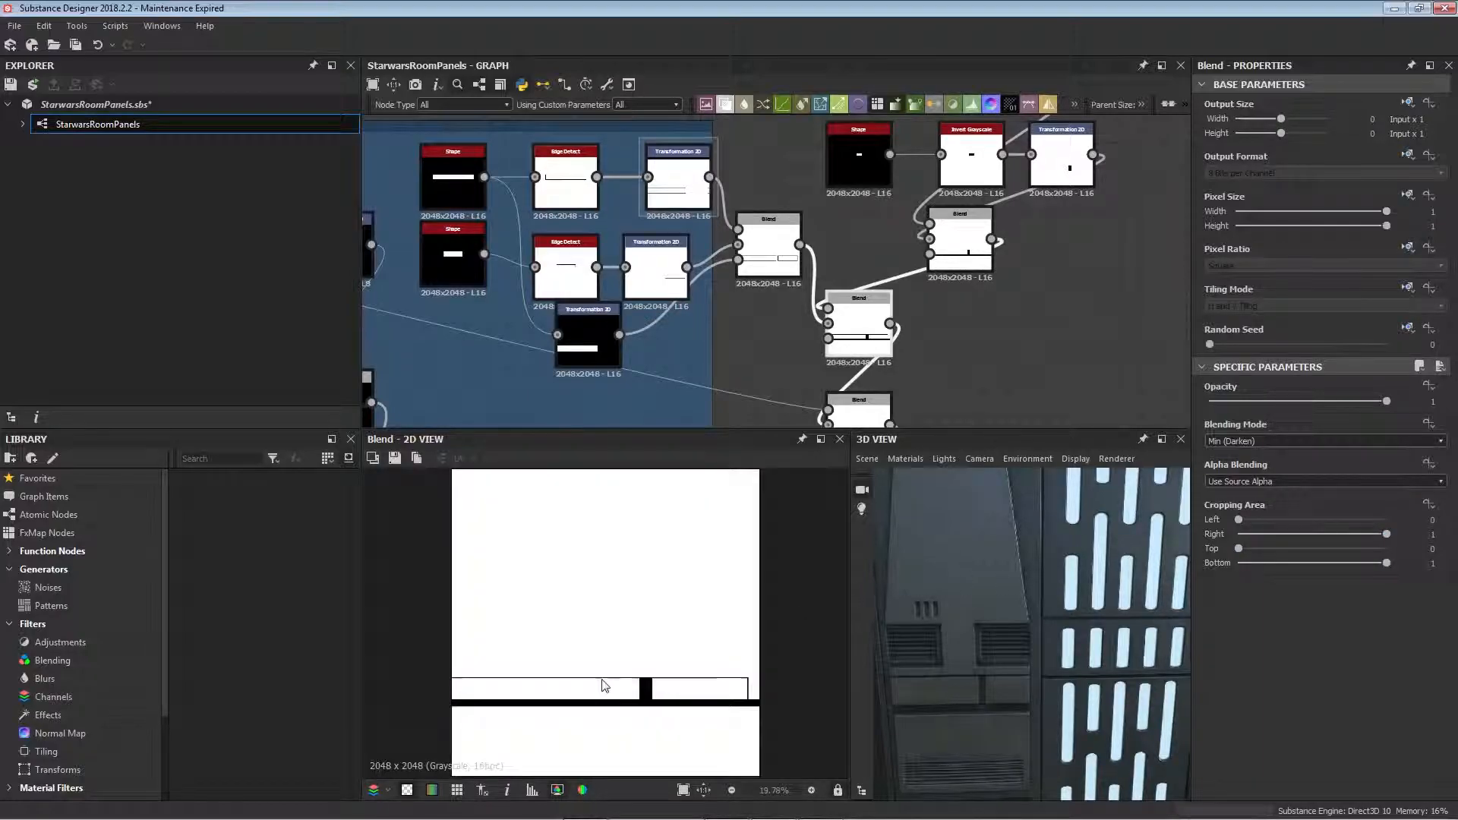
# - Follow the Min (Darken) output to the Screen Blend, preview it, and trace its foreground input back through the graph
pyautogui.moveTo(795, 356); pyautogui.dragTo(754, 465, button='middle')
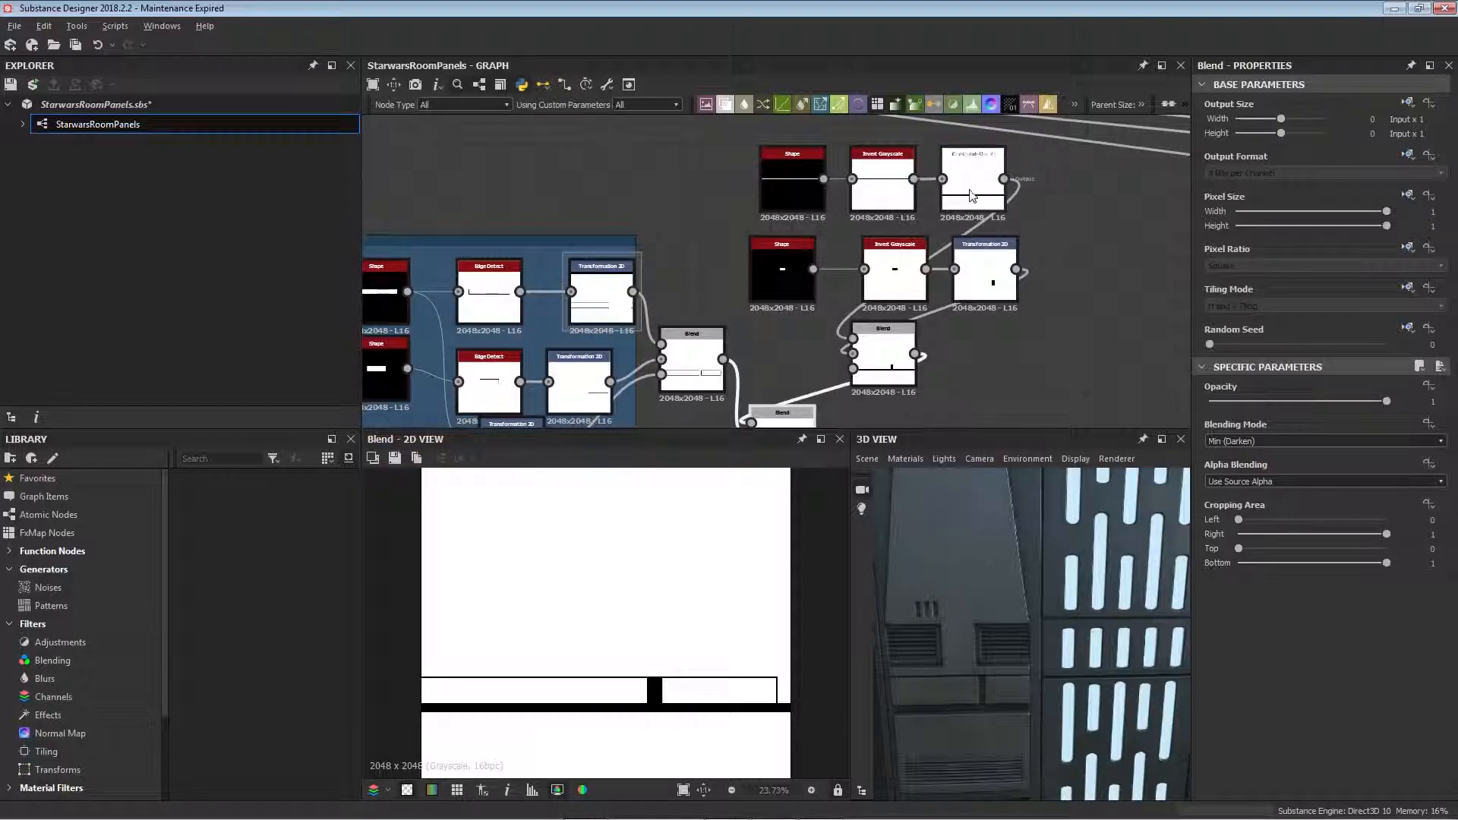
pyautogui.moveTo(982, 314); pyautogui.dragTo(997, 202, button='middle')
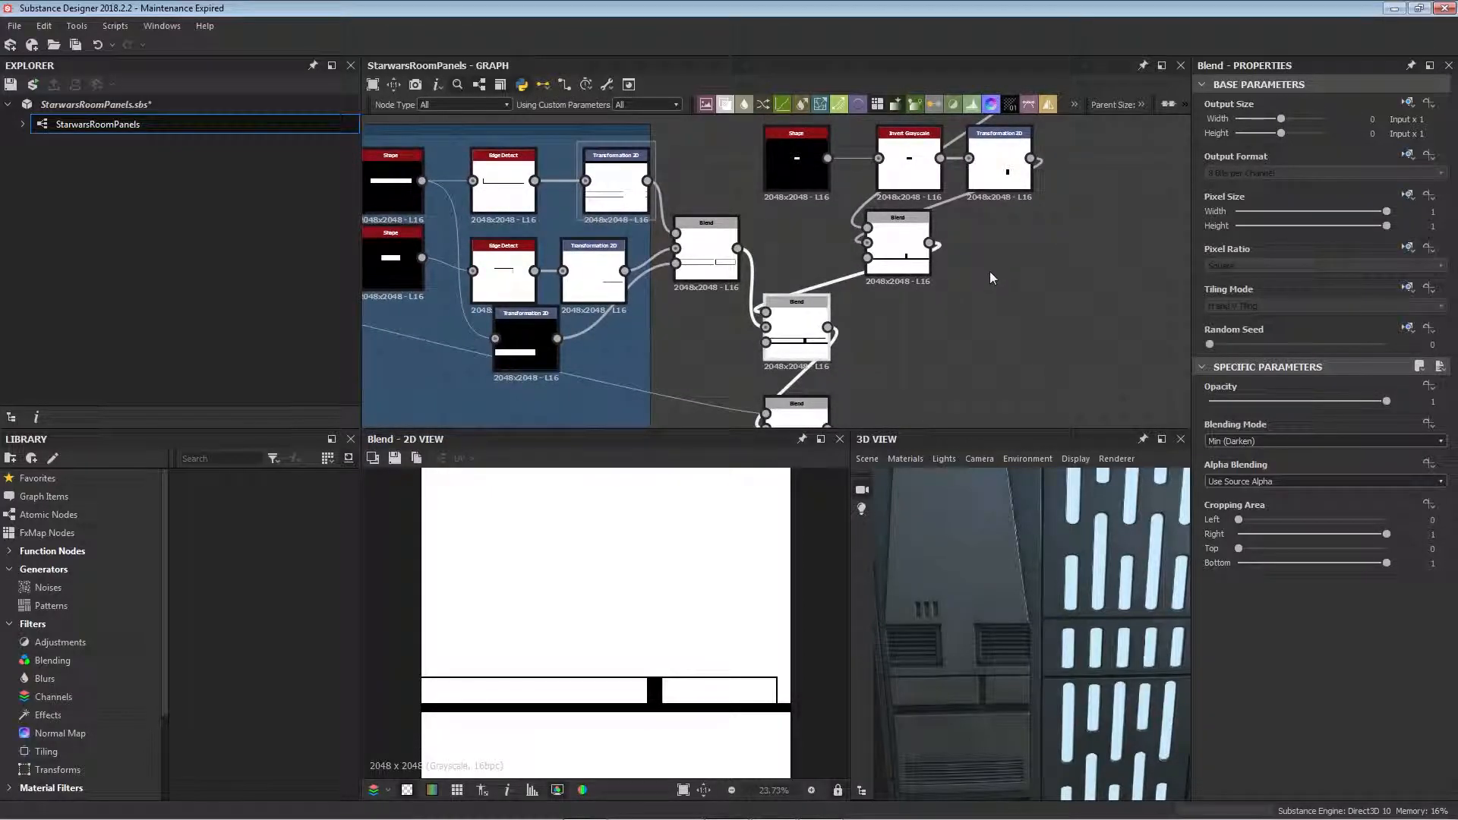
pyautogui.moveTo(958, 352); pyautogui.dragTo(973, 199, button='middle')
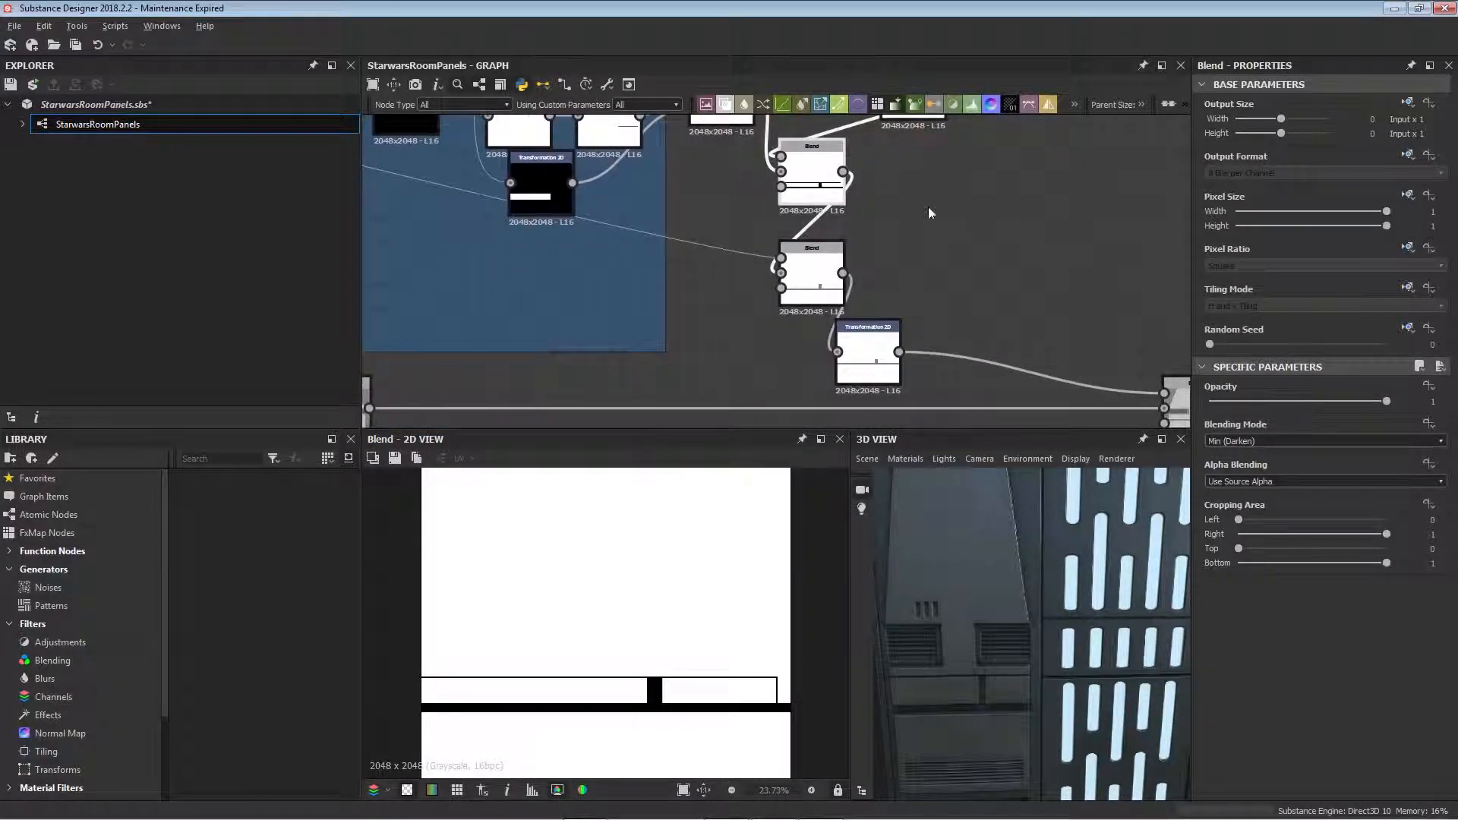
pyautogui.doubleClick(820, 277)
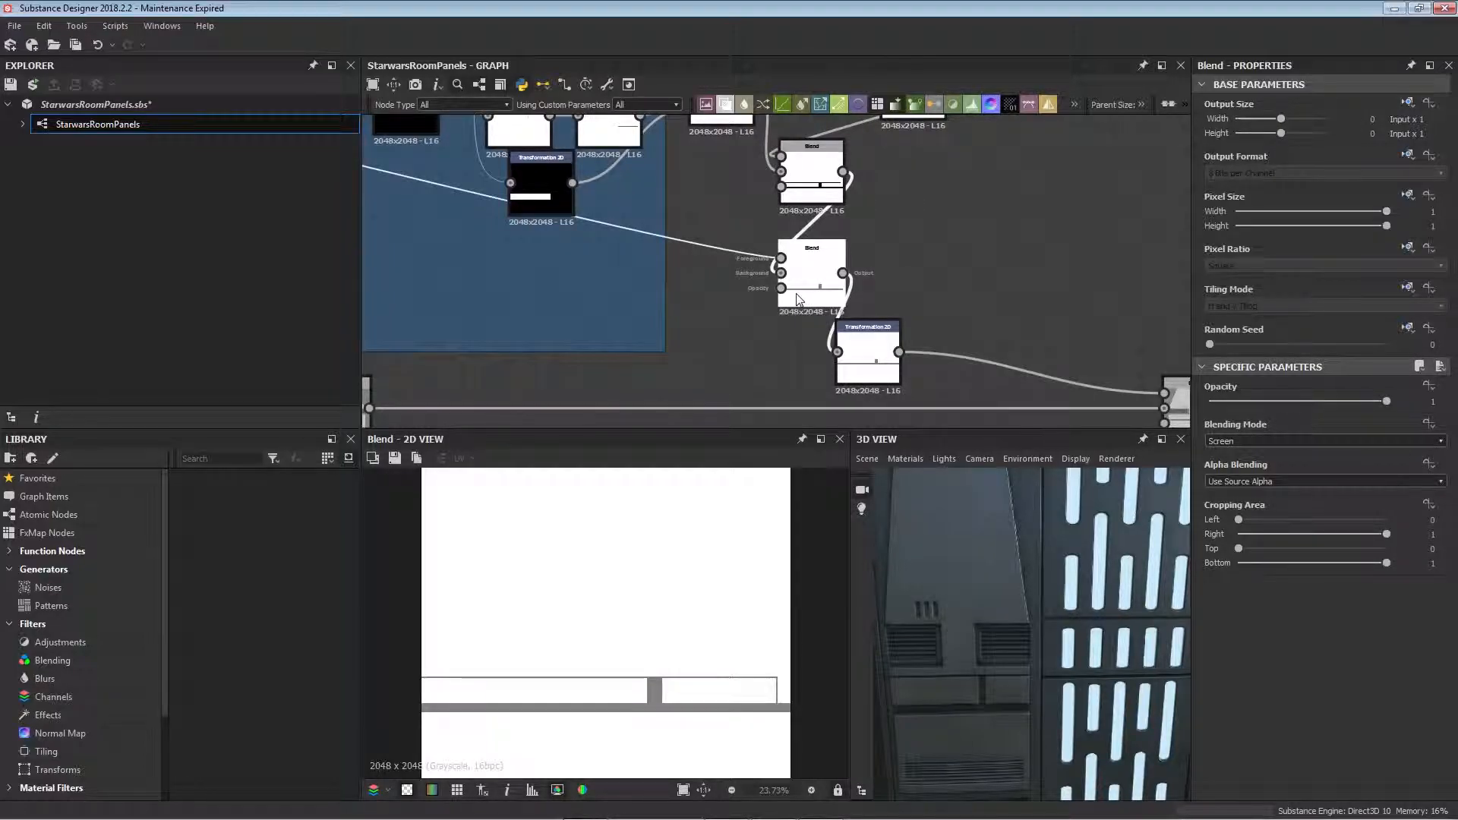
pyautogui.scroll(-5, 705, 252)
pyautogui.moveTo(618, 277)
pyautogui.mouseDown(button='middle')
pyautogui.moveTo(888, 351)
pyautogui.moveTo(857, 337)
pyautogui.mouseUp(button='middle')
pyautogui.moveTo(483, 254); pyautogui.dragTo(935, 350, button='middle')
pyautogui.moveTo(478, 175)
pyautogui.mouseDown(button='middle')
pyautogui.moveTo(790, 312)
pyautogui.moveTo(382, 111)
pyautogui.mouseUp(button='middle')
pyautogui.moveTo(1048, 364); pyautogui.dragTo(676, 251, button='middle')
pyautogui.moveTo(948, 313); pyautogui.dragTo(785, 310, button='middle')
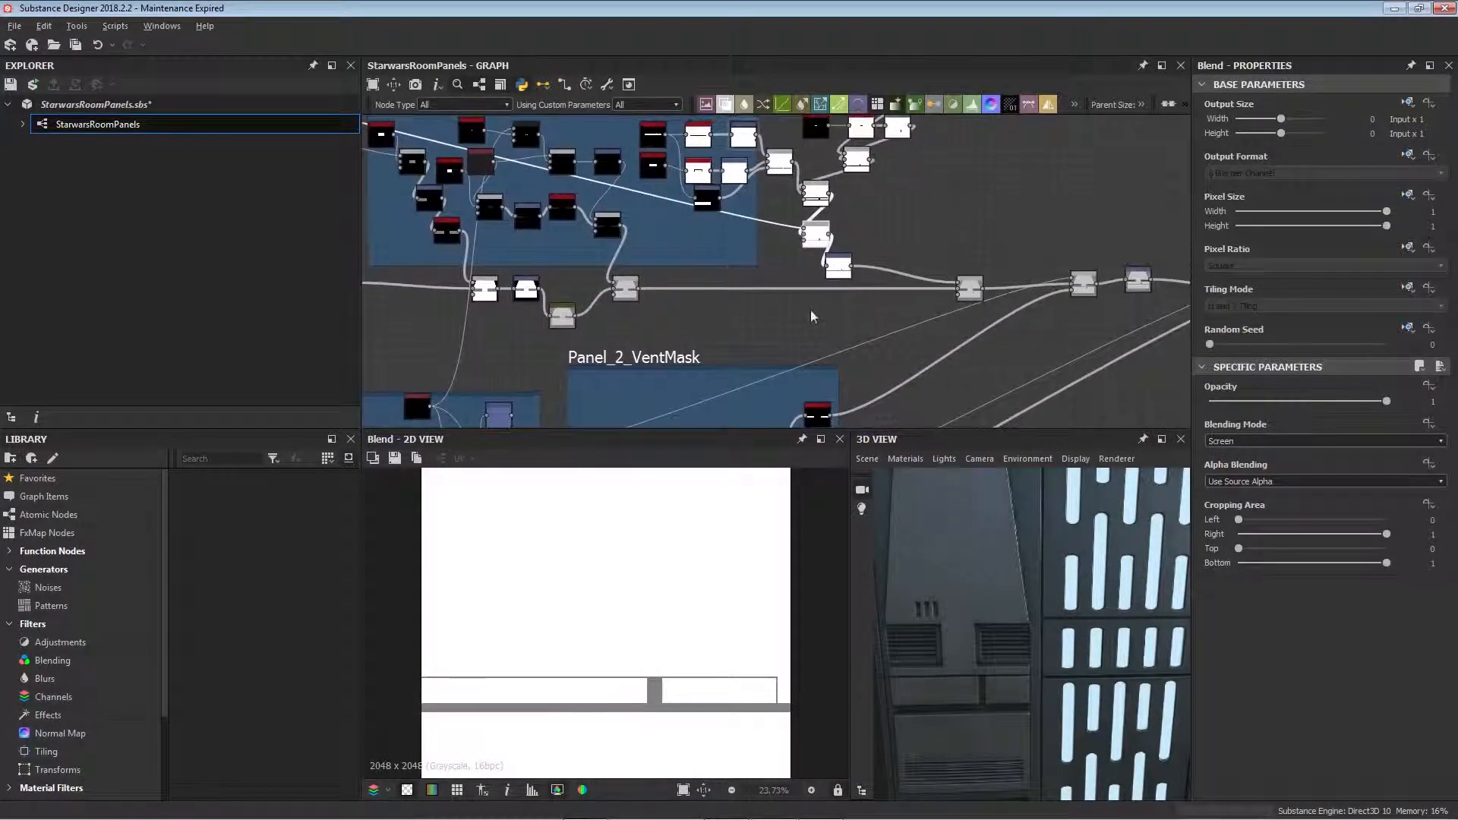
# - Move the Transformation 2D away from the Screen Blend, and preview it and the Min (Darken) Blend it feeds
pyautogui.scroll(2, 918, 302)
pyautogui.moveTo(920, 301); pyautogui.dragTo(759, 340, button='middle')
pyautogui.scroll(2, 759, 340)
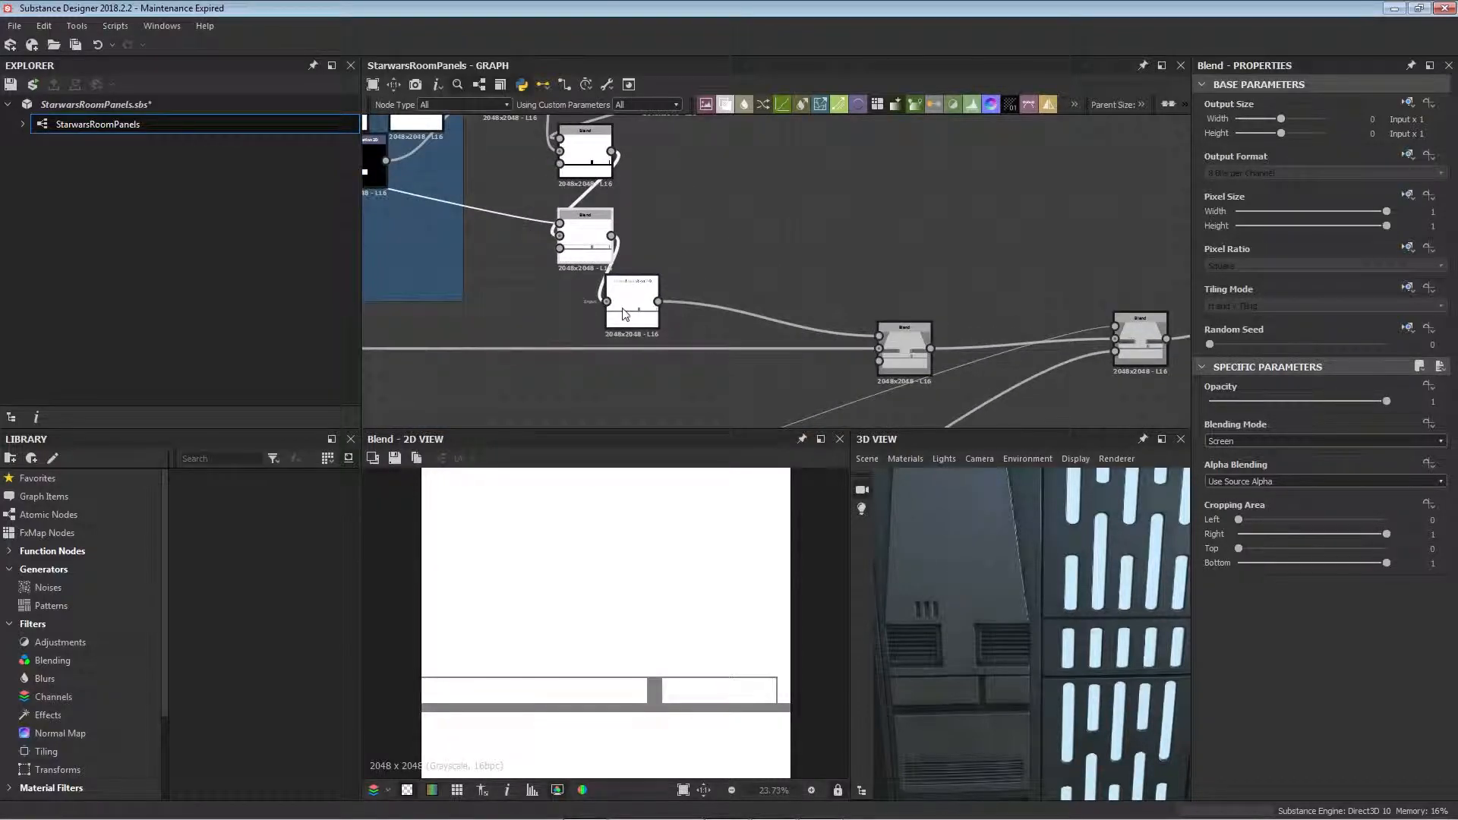
pyautogui.click(621, 307)
pyautogui.moveTo(621, 311); pyautogui.dragTo(690, 308)
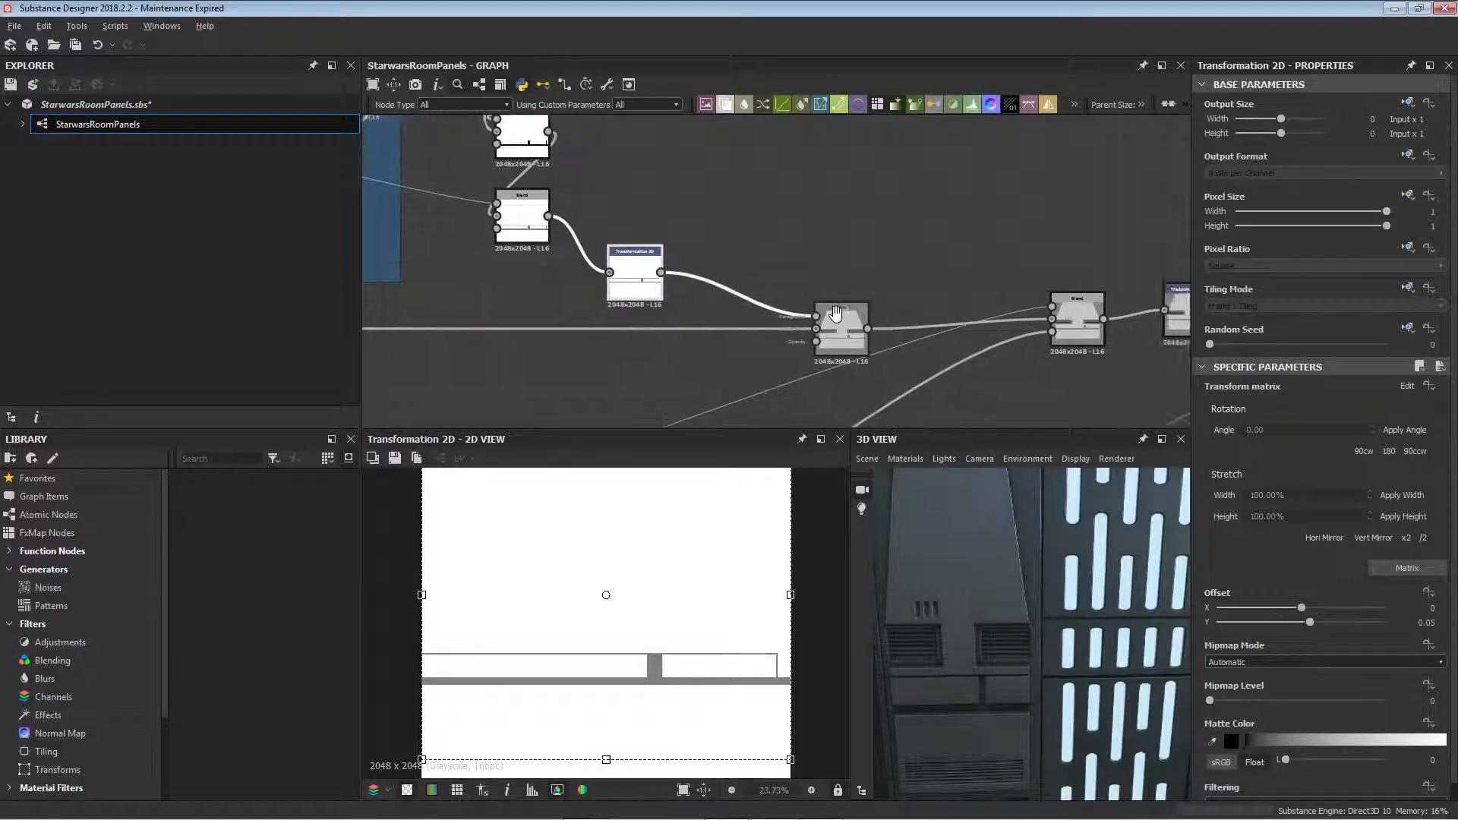
pyautogui.scroll(3, 790, 346)
pyautogui.doubleClick(801, 325)
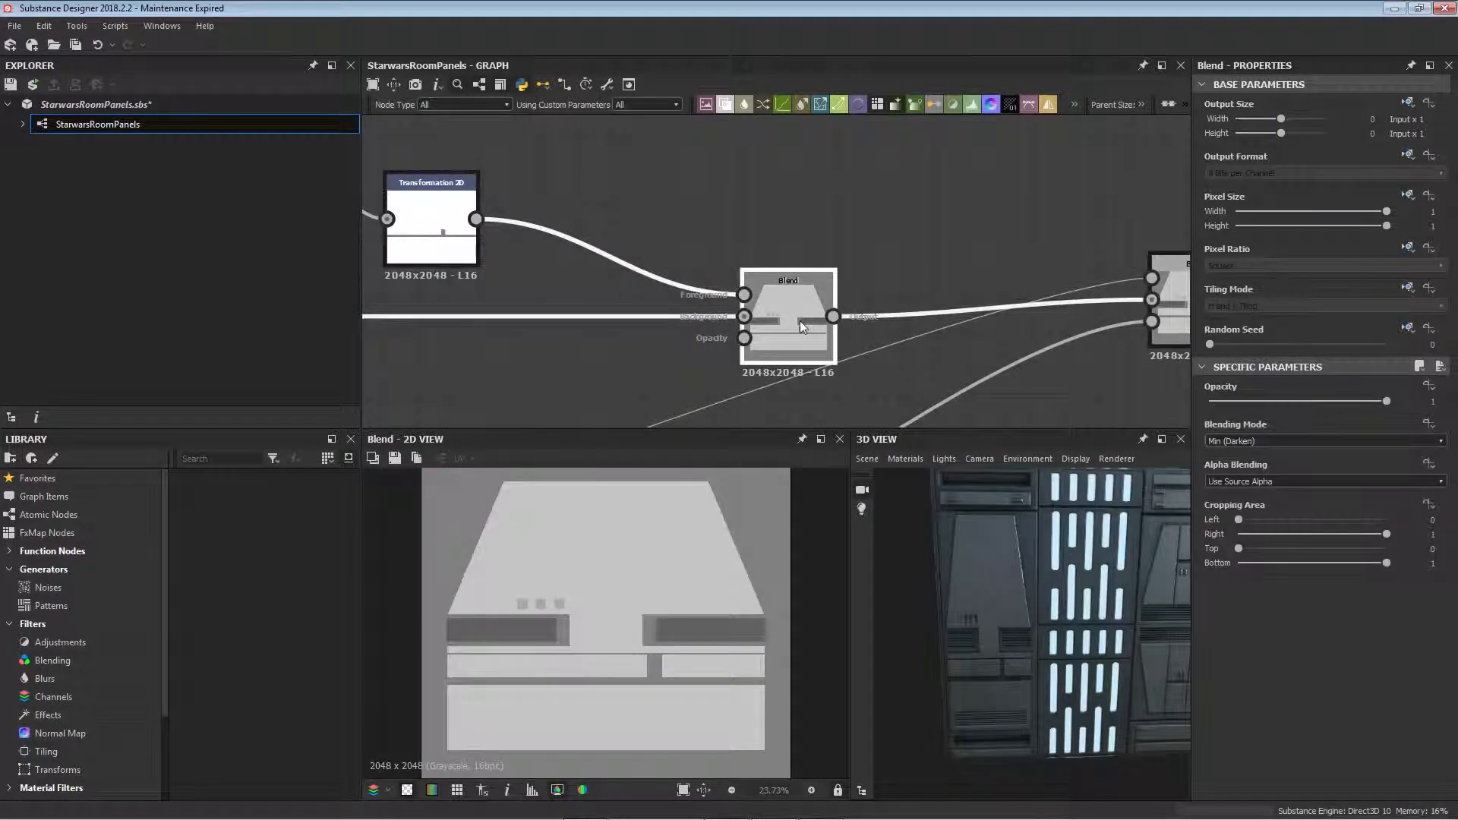
# - Preview the Subtract Blend that follows the Min (Darken) Blend and examine the slats it cuts into the vents
pyautogui.scroll(-5, 800, 321)
pyautogui.moveTo(681, 376); pyautogui.dragTo(700, 281, button='middle')
pyautogui.click(832, 260)
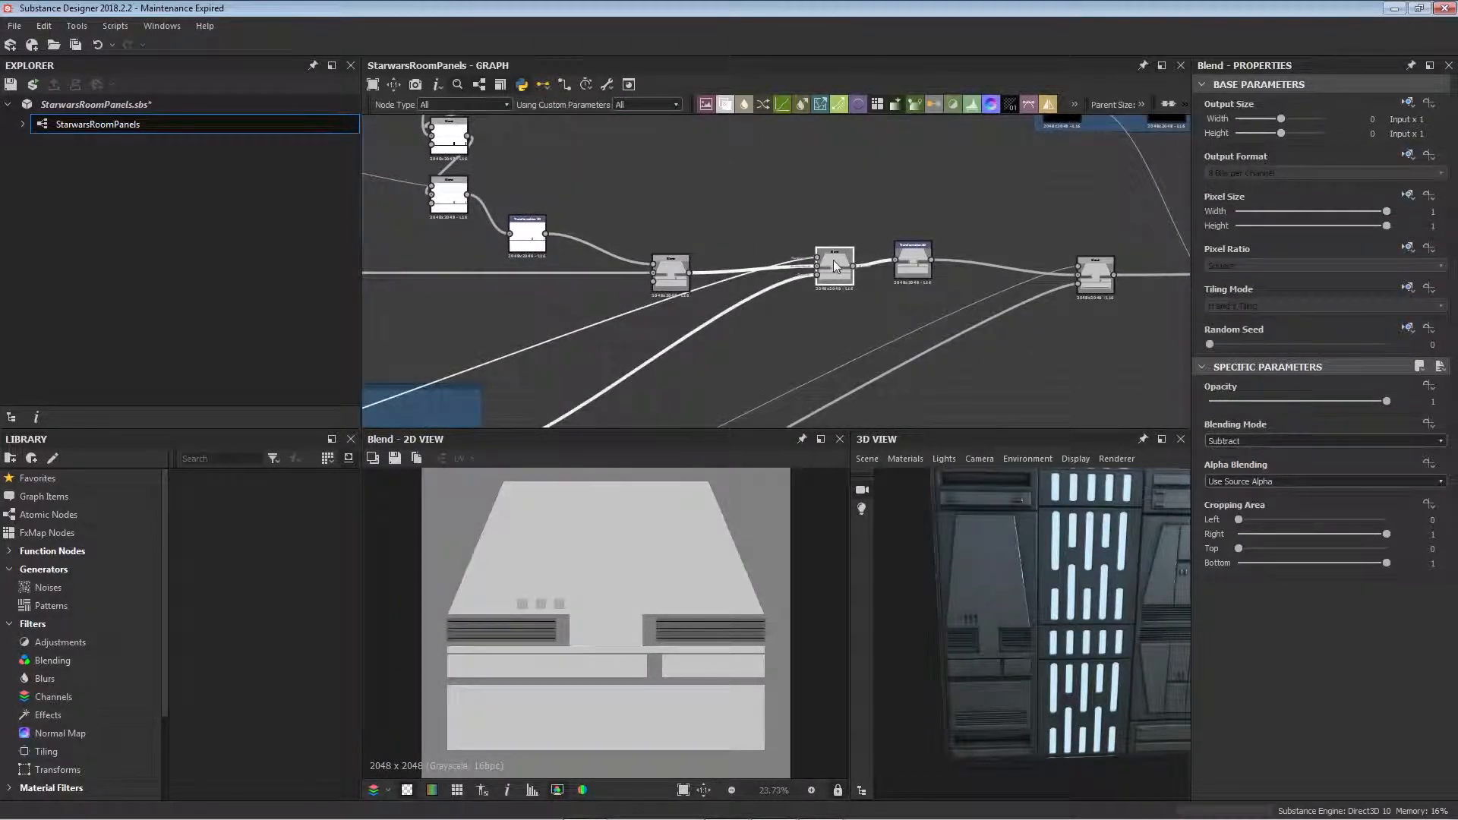
pyautogui.scroll(3, 662, 607)
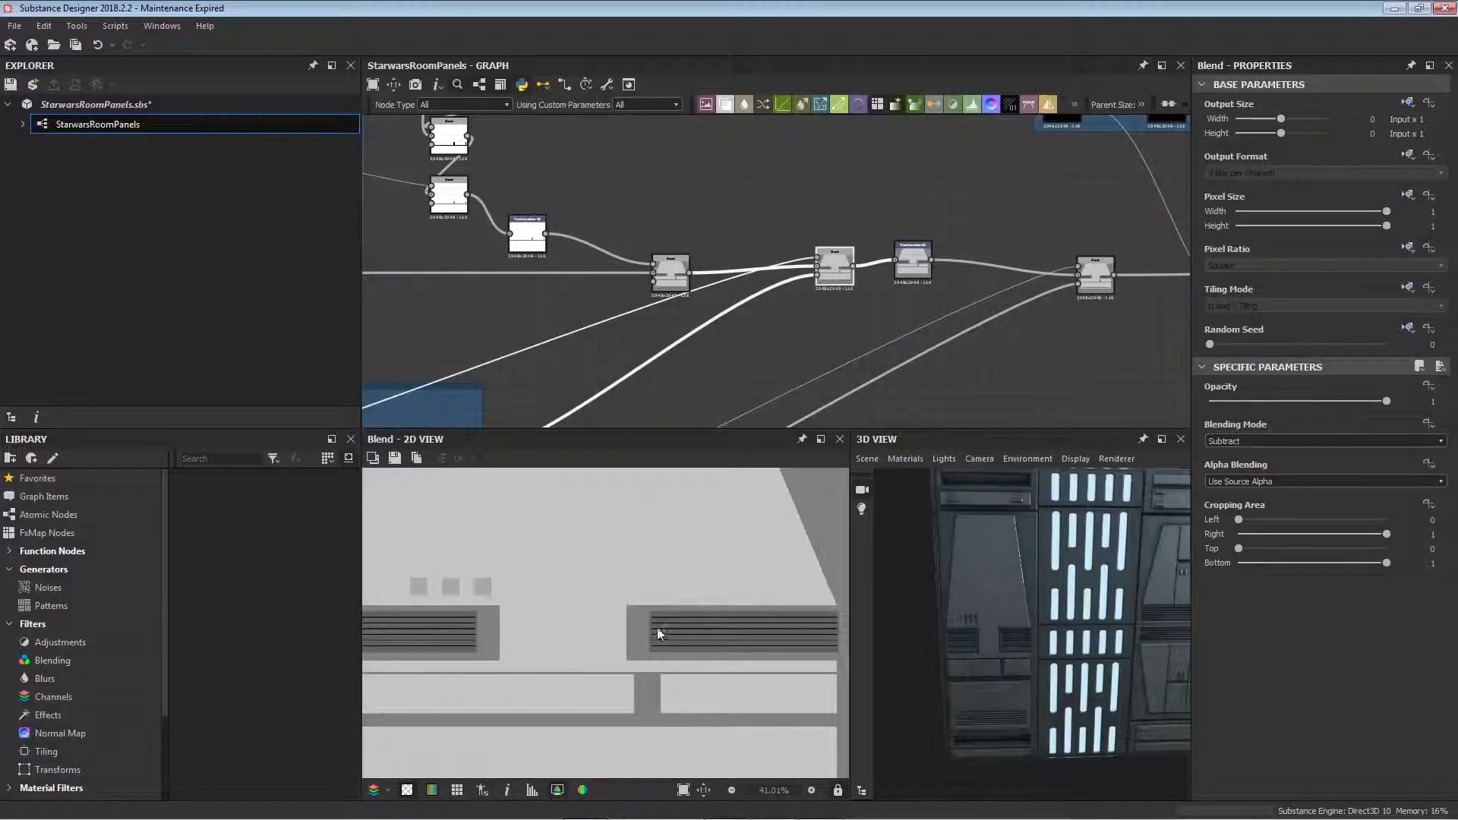
pyautogui.scroll(-1, 751, 659)
pyautogui.scroll(-1, 977, 713)
# - Trace the Subtract Blend's inputs back to the Panel_2_Layer 0 frame and preview its first Shape
pyautogui.moveTo(827, 380); pyautogui.dragTo(1064, 287, button='middle')
pyautogui.scroll(-2, 954, 310)
pyautogui.moveTo(925, 306); pyautogui.dragTo(948, 236, button='middle')
pyautogui.moveTo(662, 318); pyautogui.dragTo(920, 307, button='middle')
pyautogui.moveTo(663, 357); pyautogui.dragTo(720, 360, button='middle')
pyautogui.scroll(2, 581, 317)
pyautogui.click(544, 335)
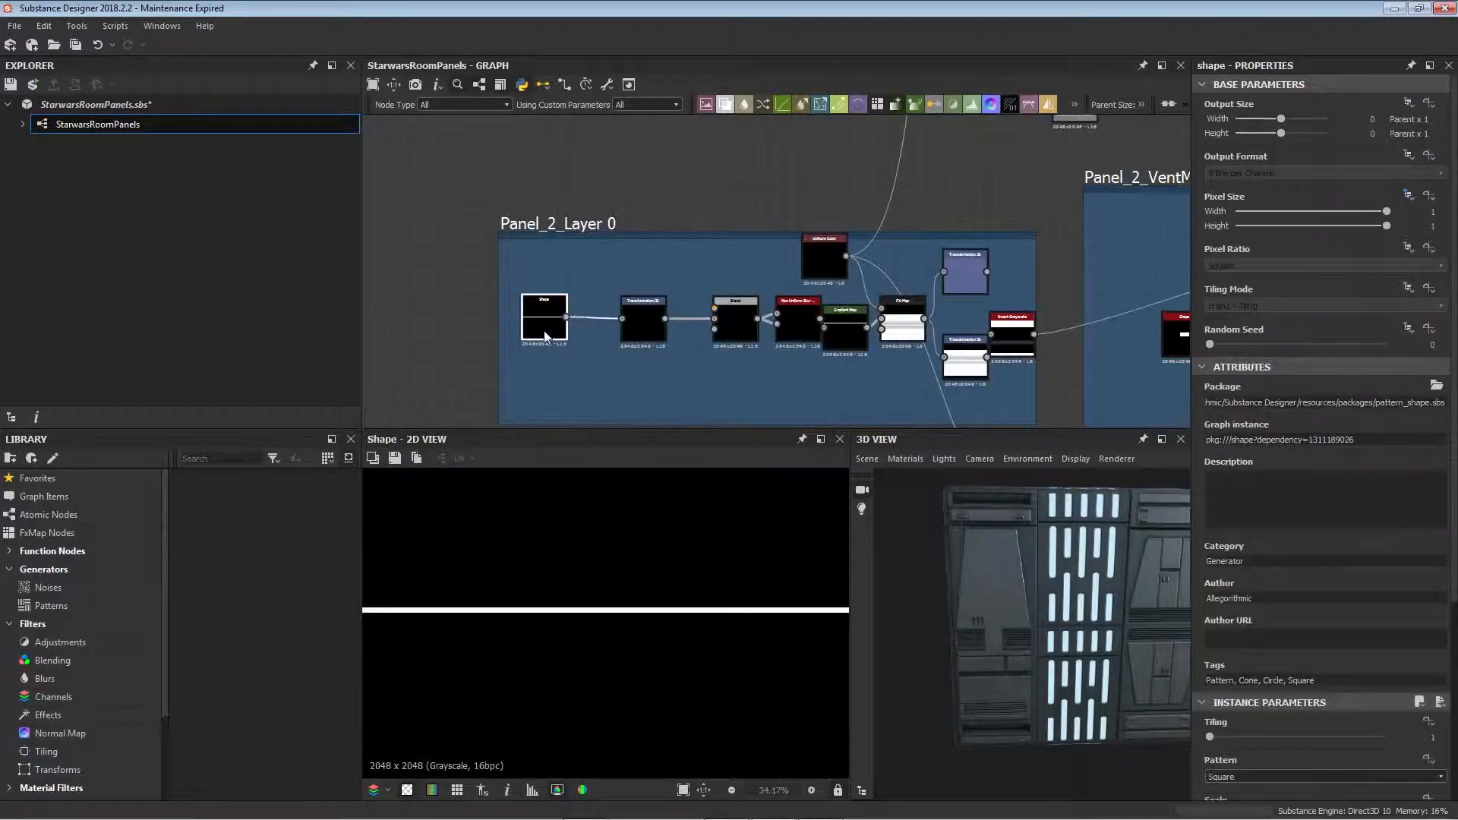
# - Inspect the first Shape's pattern and size parameters in Panel_2_Layer 0, and preview the Transformation 2D it feeds
pyautogui.scroll(2, 545, 336)
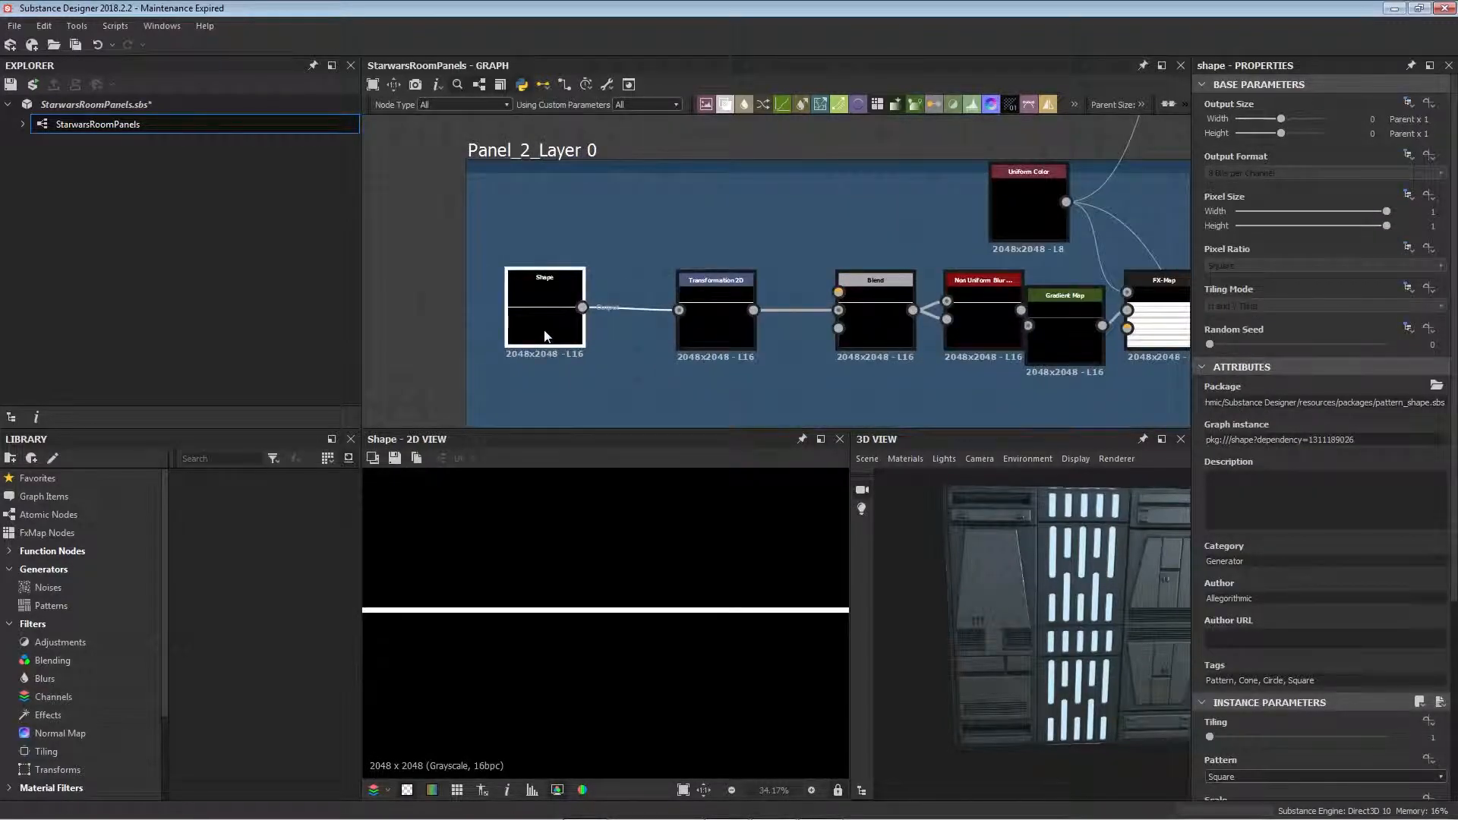
pyautogui.scroll(-3, 1298, 668)
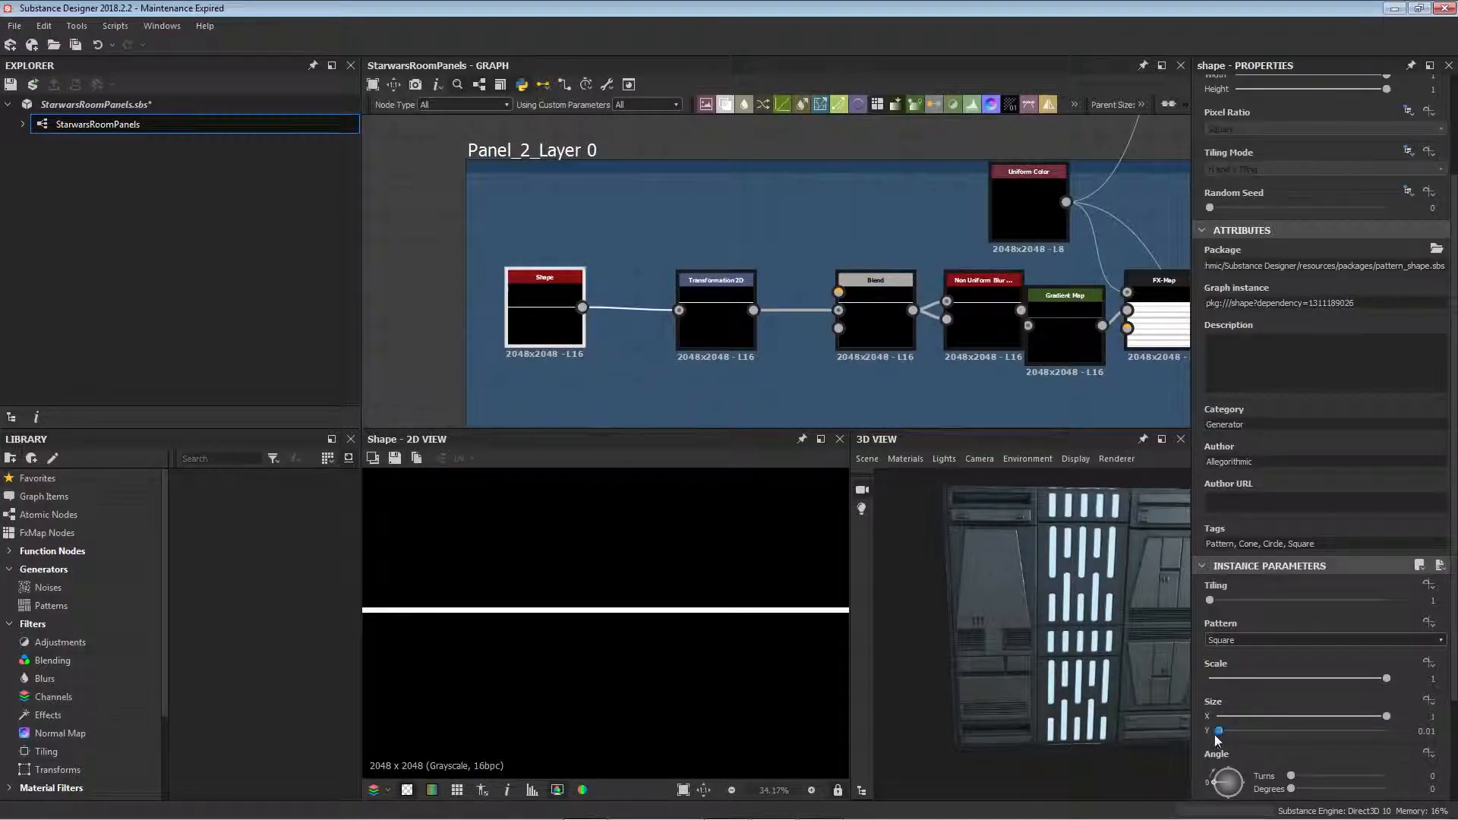
pyautogui.scroll(-2, 1215, 735)
pyautogui.click(716, 323)
# - Shift the Blend slightly away from the Non Uniform Blur toward the Transformation 2D, and preview its output
pyautogui.moveTo(813, 352); pyautogui.dragTo(657, 343, button='middle')
pyautogui.moveTo(659, 341); pyautogui.dragTo(645, 341)
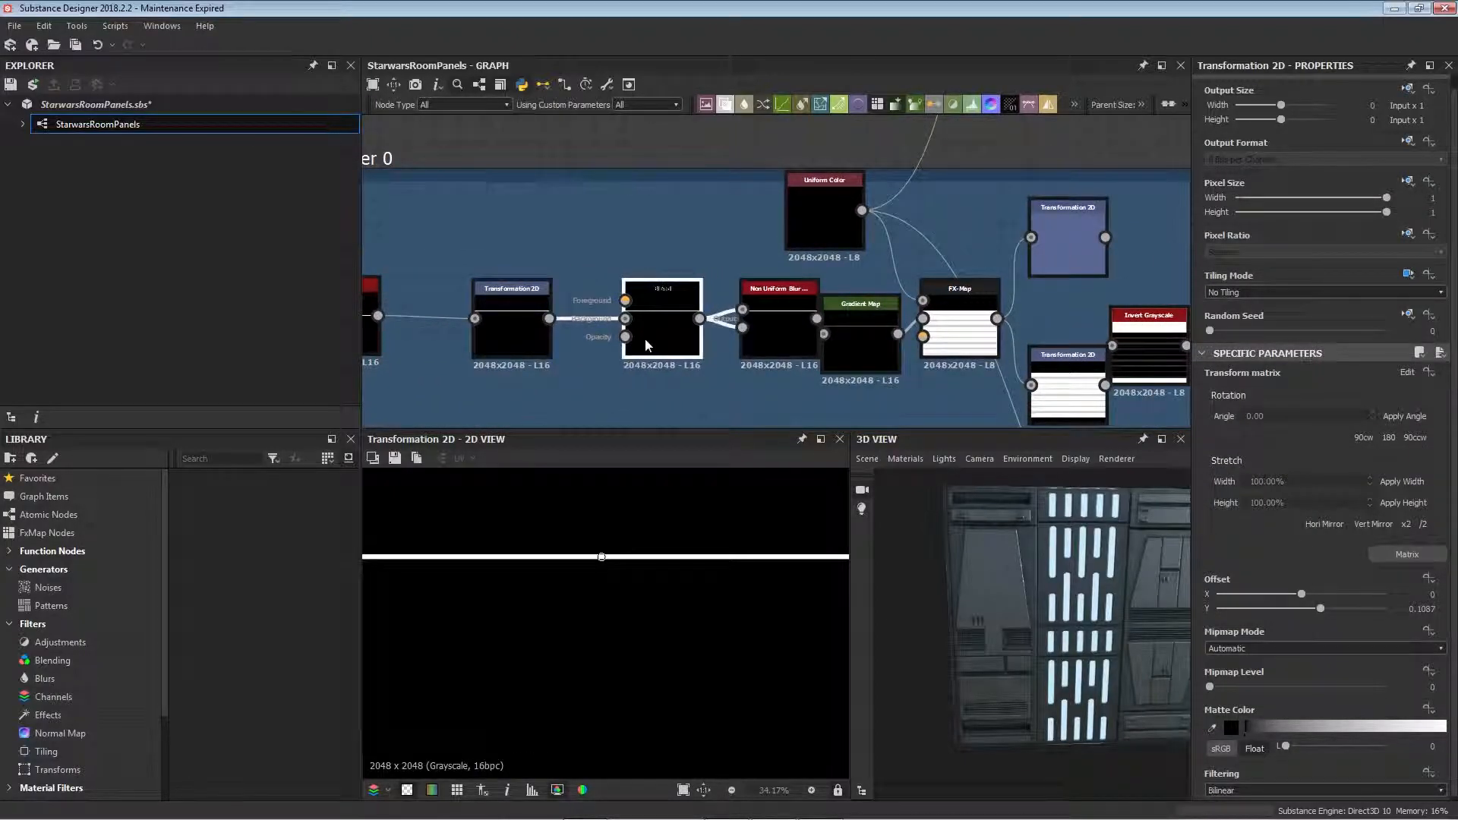
pyautogui.click(667, 331)
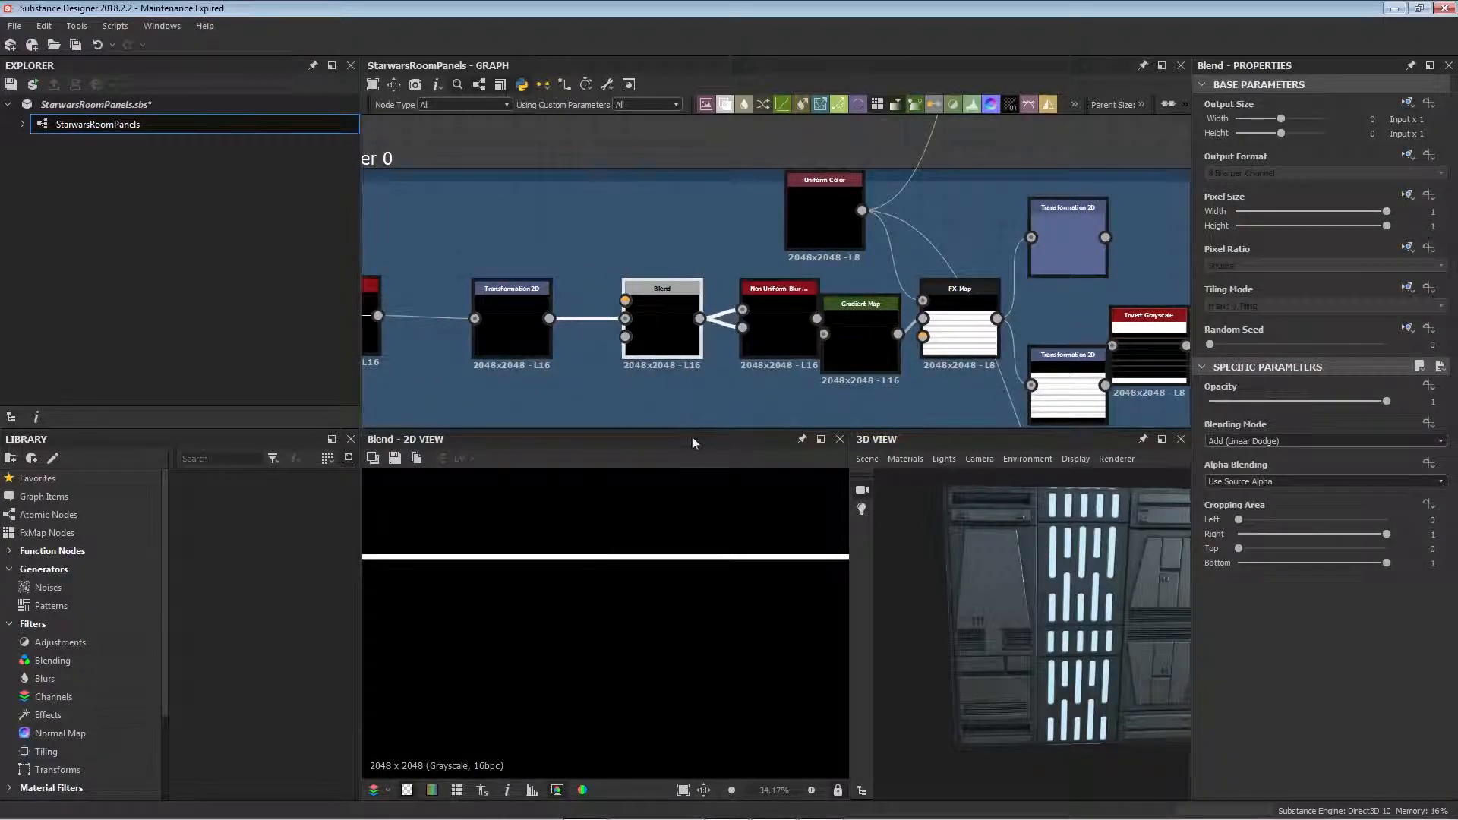
# - Preview the Non Uniform Blur Grayscale fed by the Blend, examine the bar's edge up close and check its instance parameters
pyautogui.moveTo(788, 331); pyautogui.dragTo(674, 349, button='middle')
pyautogui.click(673, 344)
pyautogui.scroll(5, 776, 541)
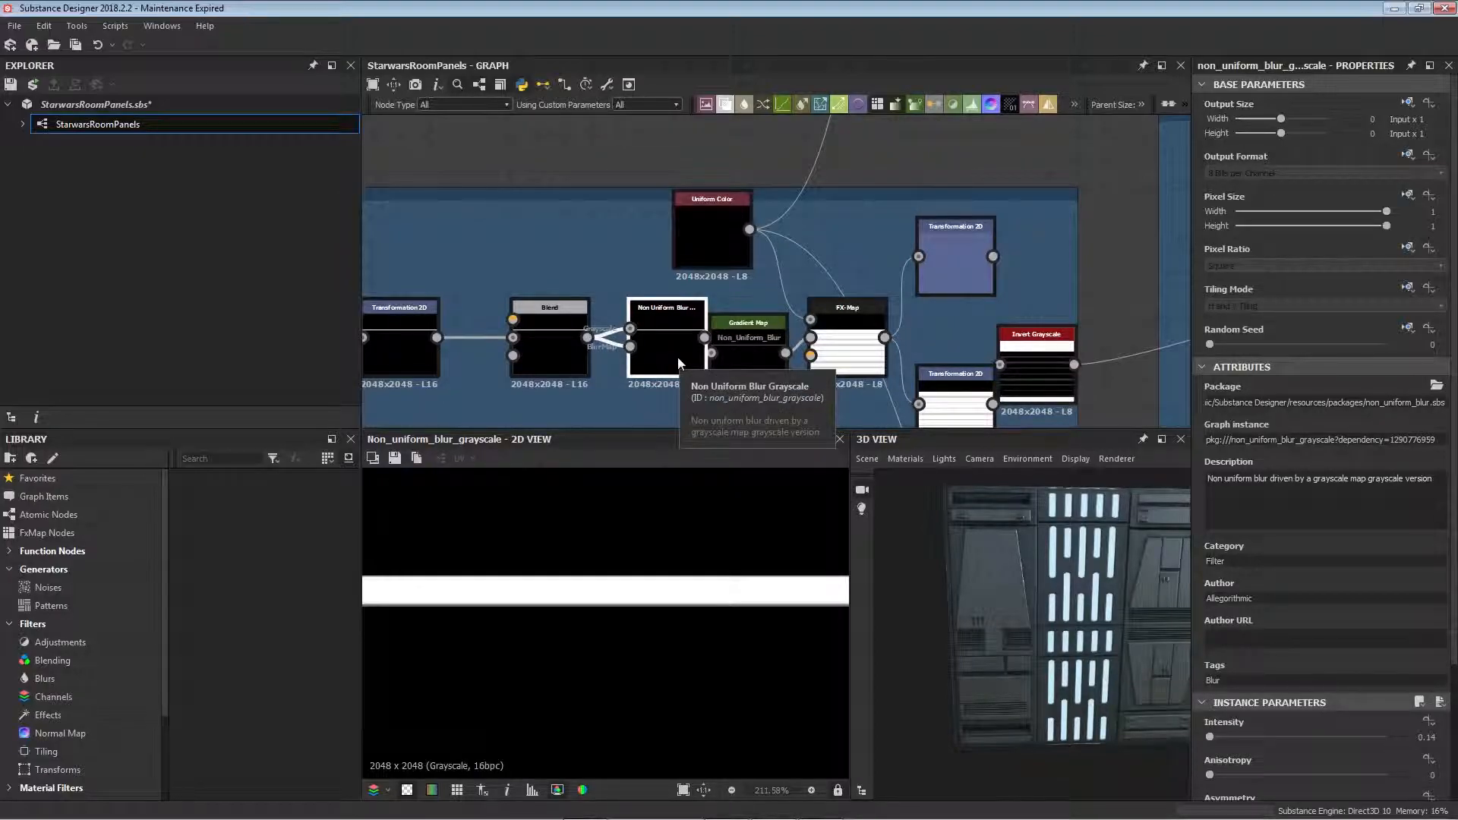
pyautogui.scroll(-3, 1290, 680)
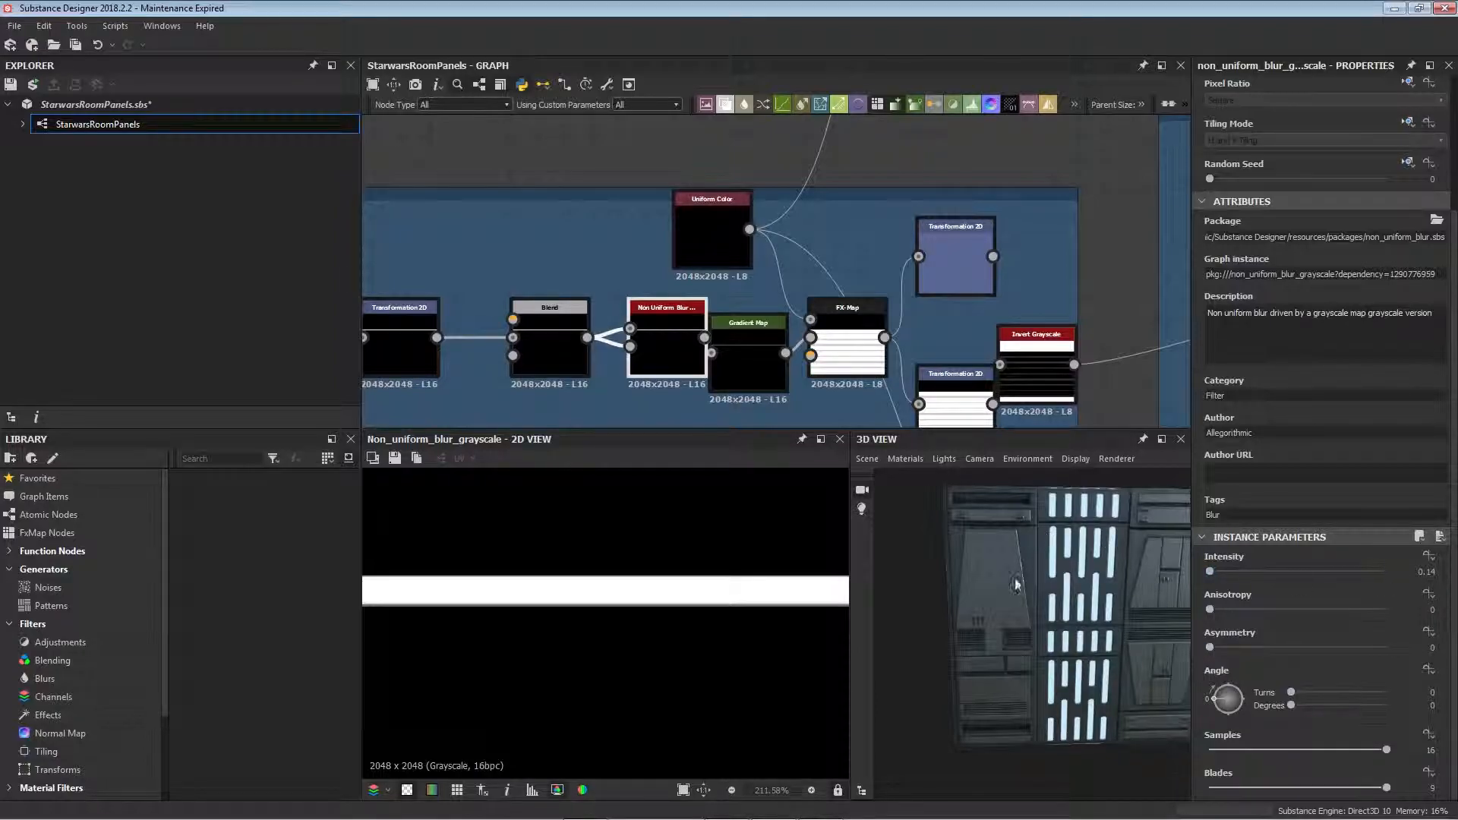
# - Move the Non Uniform Blur Grayscale slightly away from the Gradient Map, and inspect the Gradient Map's settings
pyautogui.click(743, 359)
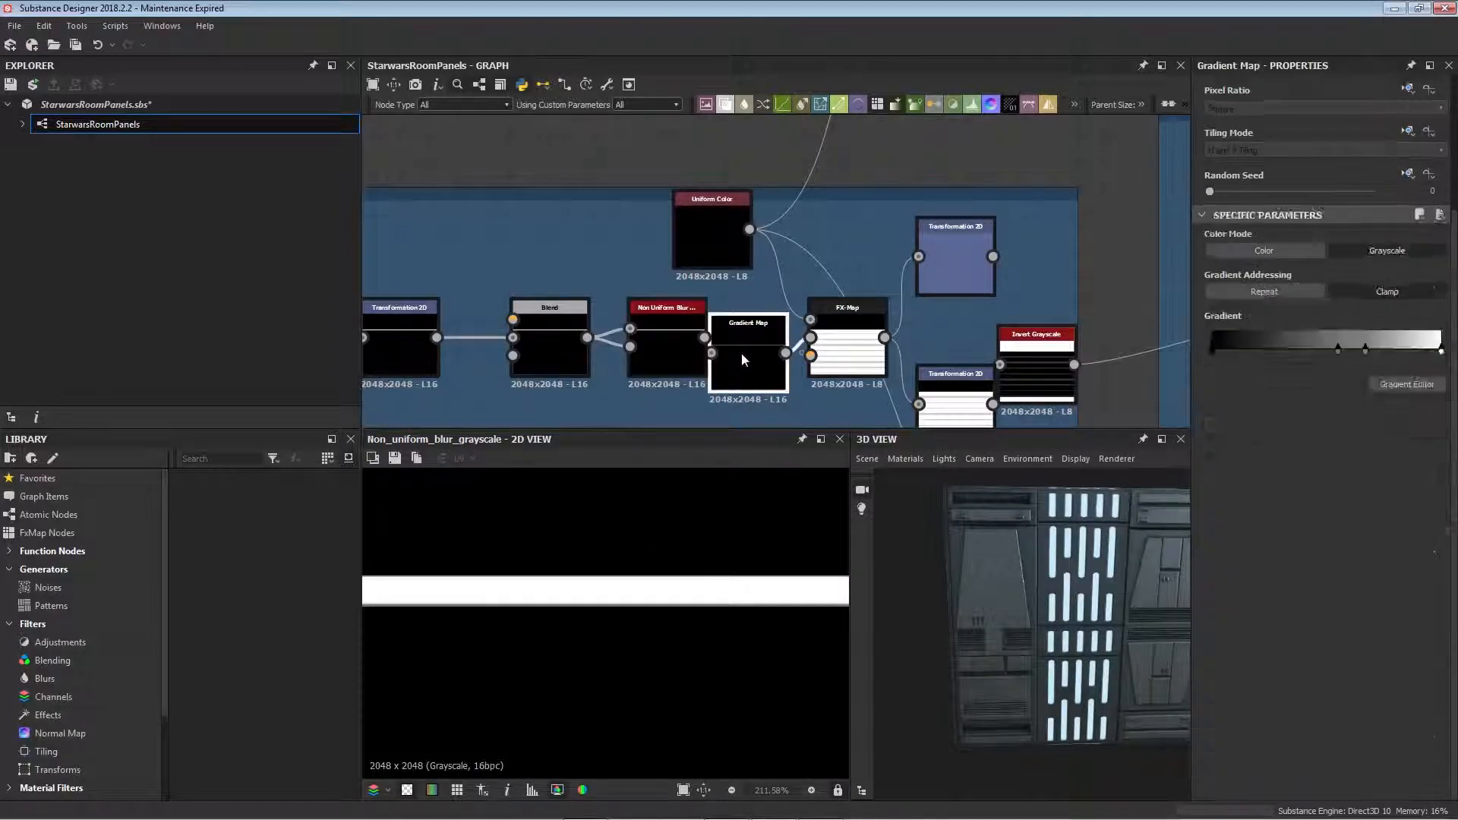
pyautogui.doubleClick(666, 348)
pyautogui.moveTo(665, 347); pyautogui.dragTo(656, 348)
pyautogui.click(721, 349)
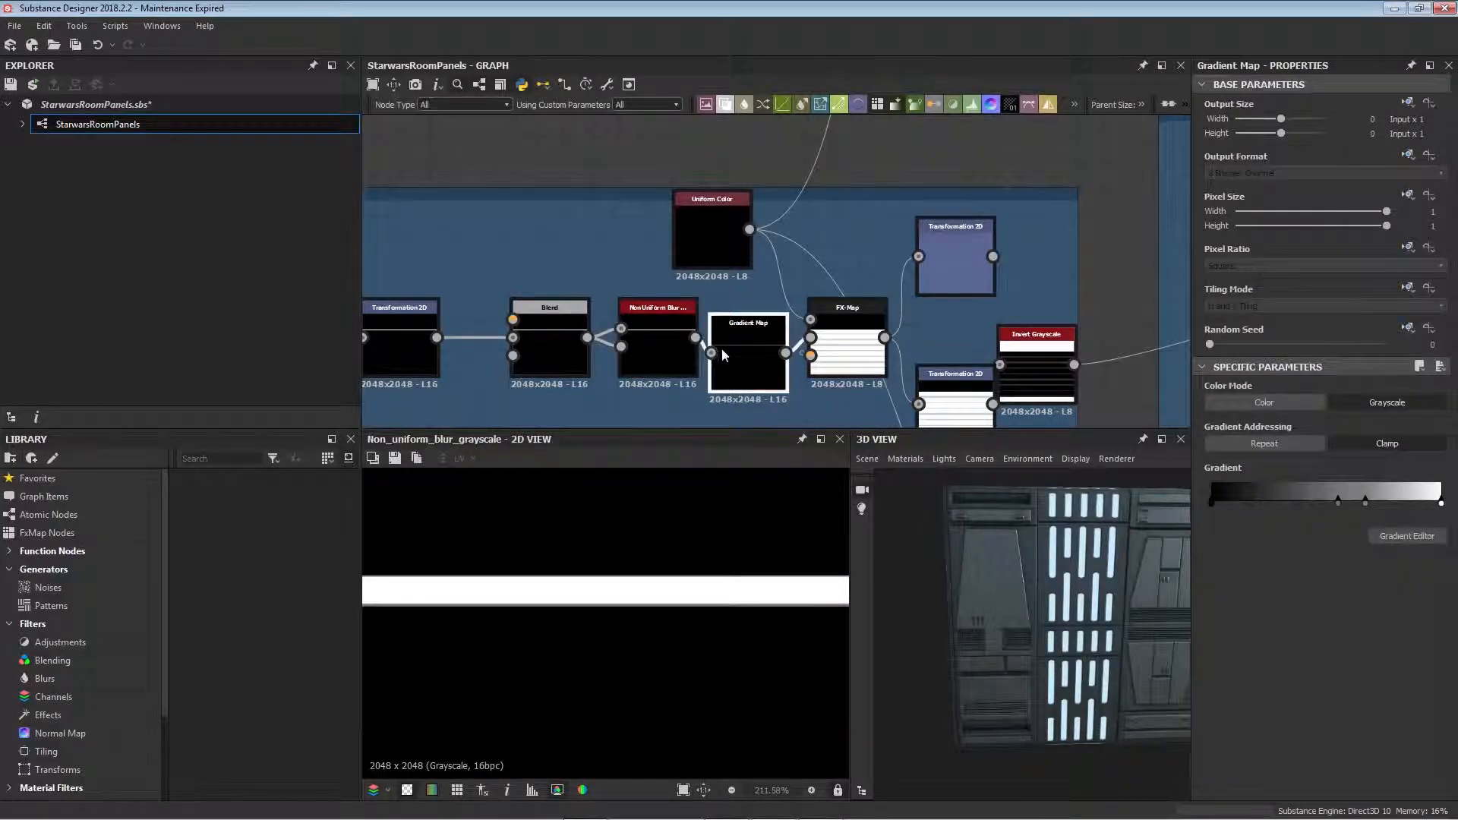
# - Preview the FX-Map in Panel_2_Layer 0 and examine its stacked line pattern and its input connections
pyautogui.doubleClick(845, 355)
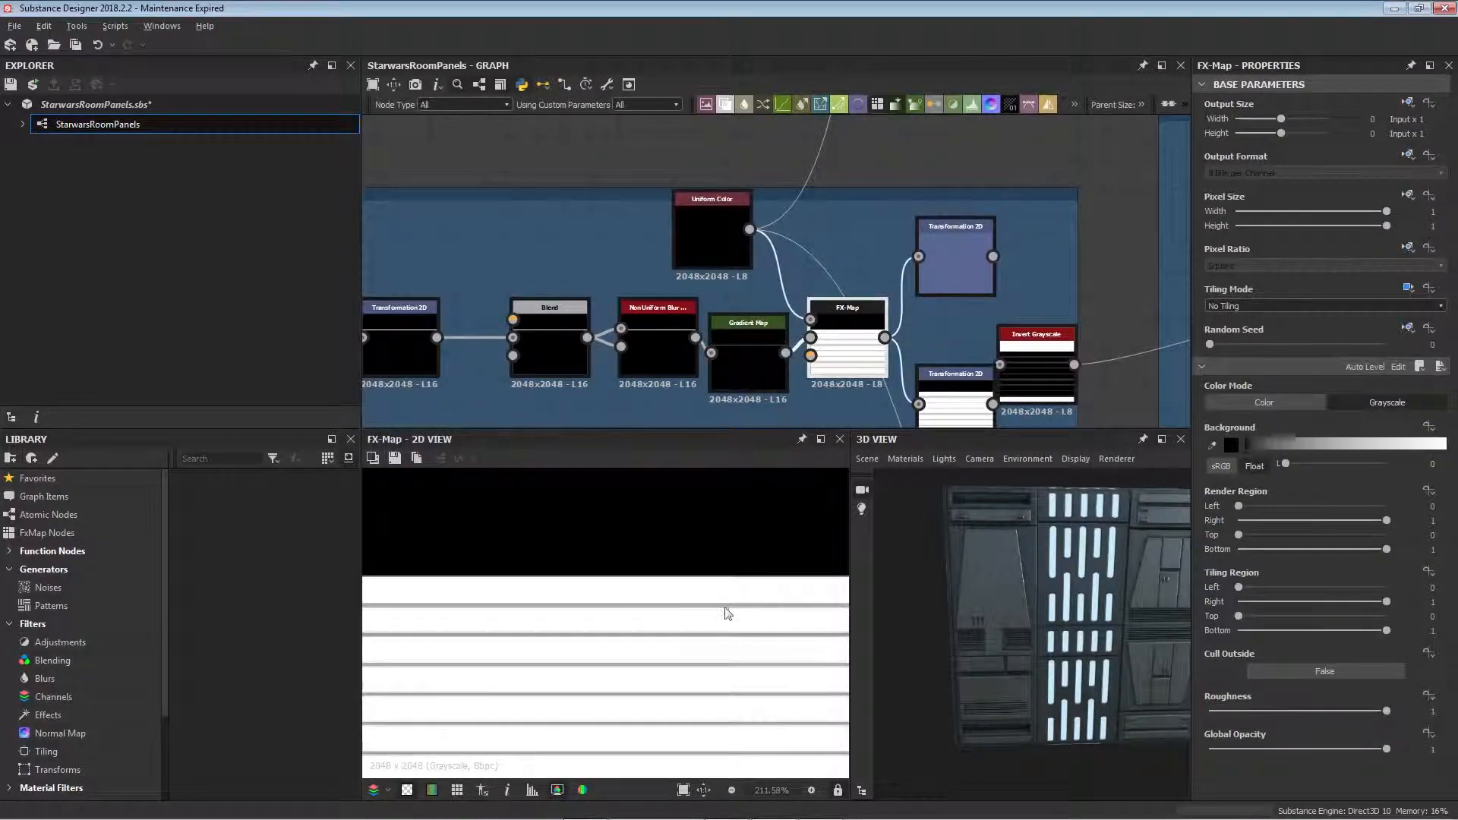
pyautogui.scroll(-6, 661, 642)
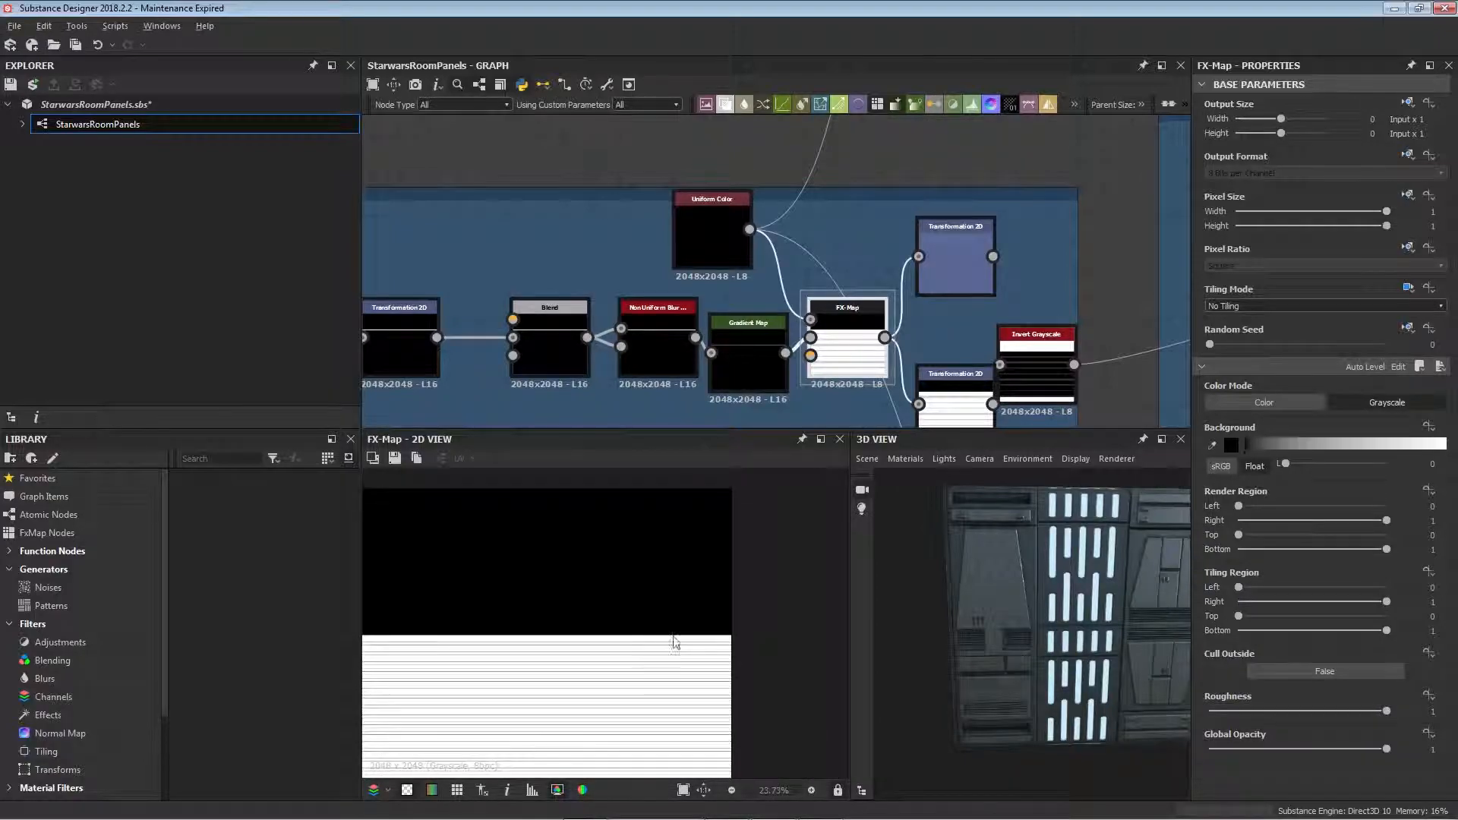
pyautogui.scroll(-3, 797, 509)
pyautogui.scroll(2, 731, 304)
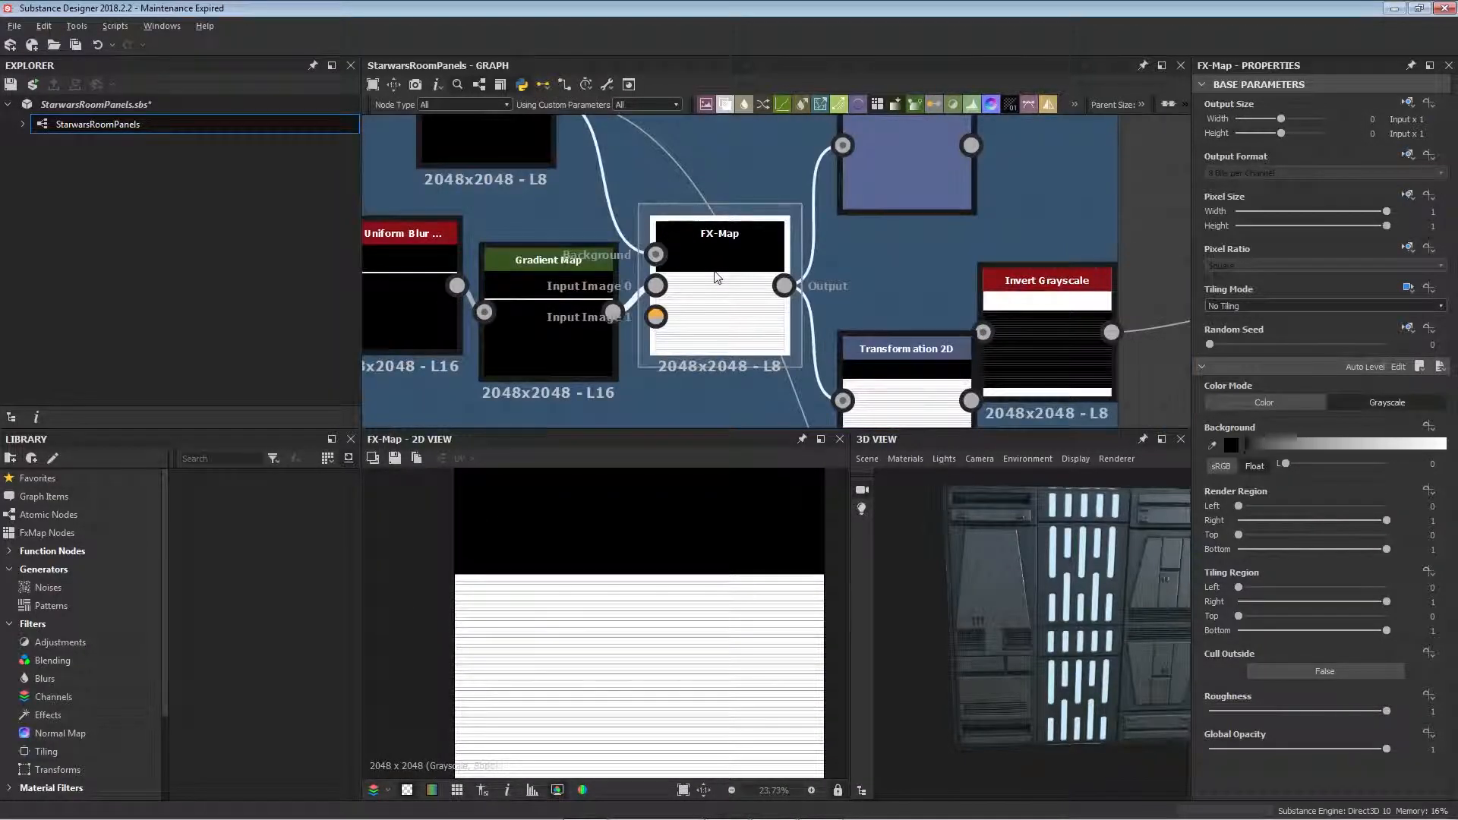
pyautogui.moveTo(731, 303); pyautogui.dragTo(763, 341, button='middle')
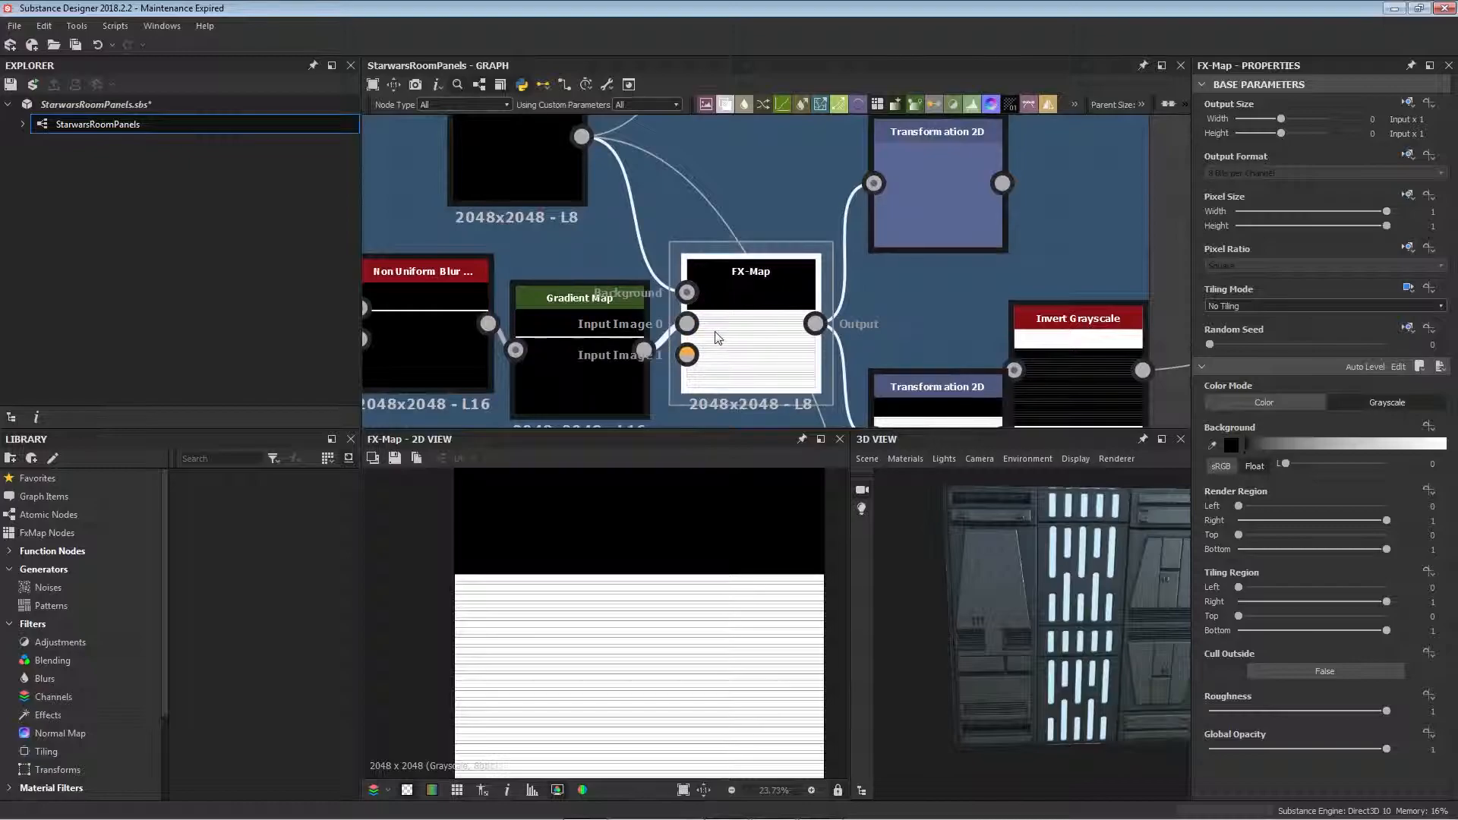
pyautogui.scroll(-2, 716, 342)
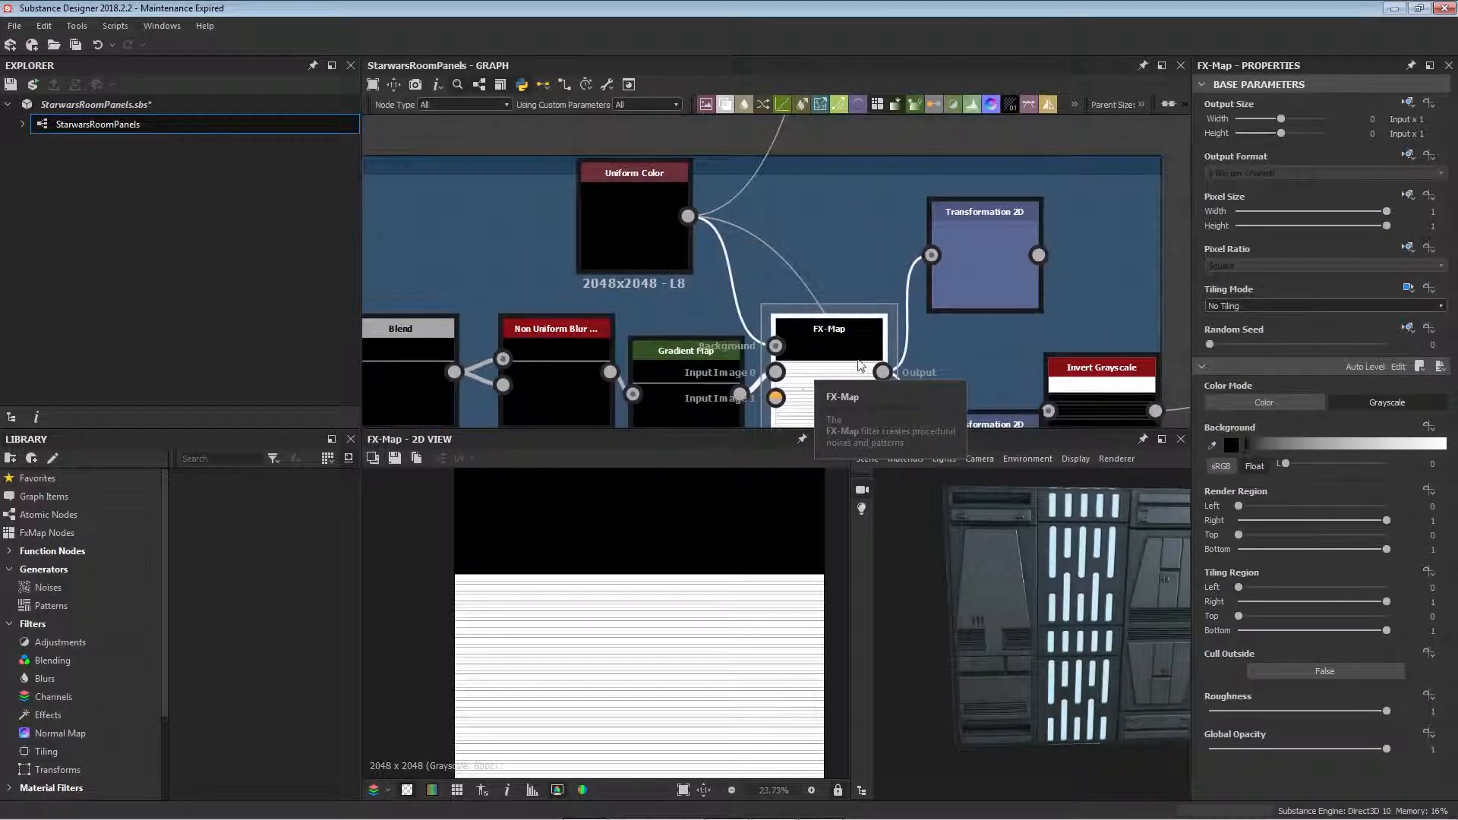
pyautogui.scroll(-1, 843, 391)
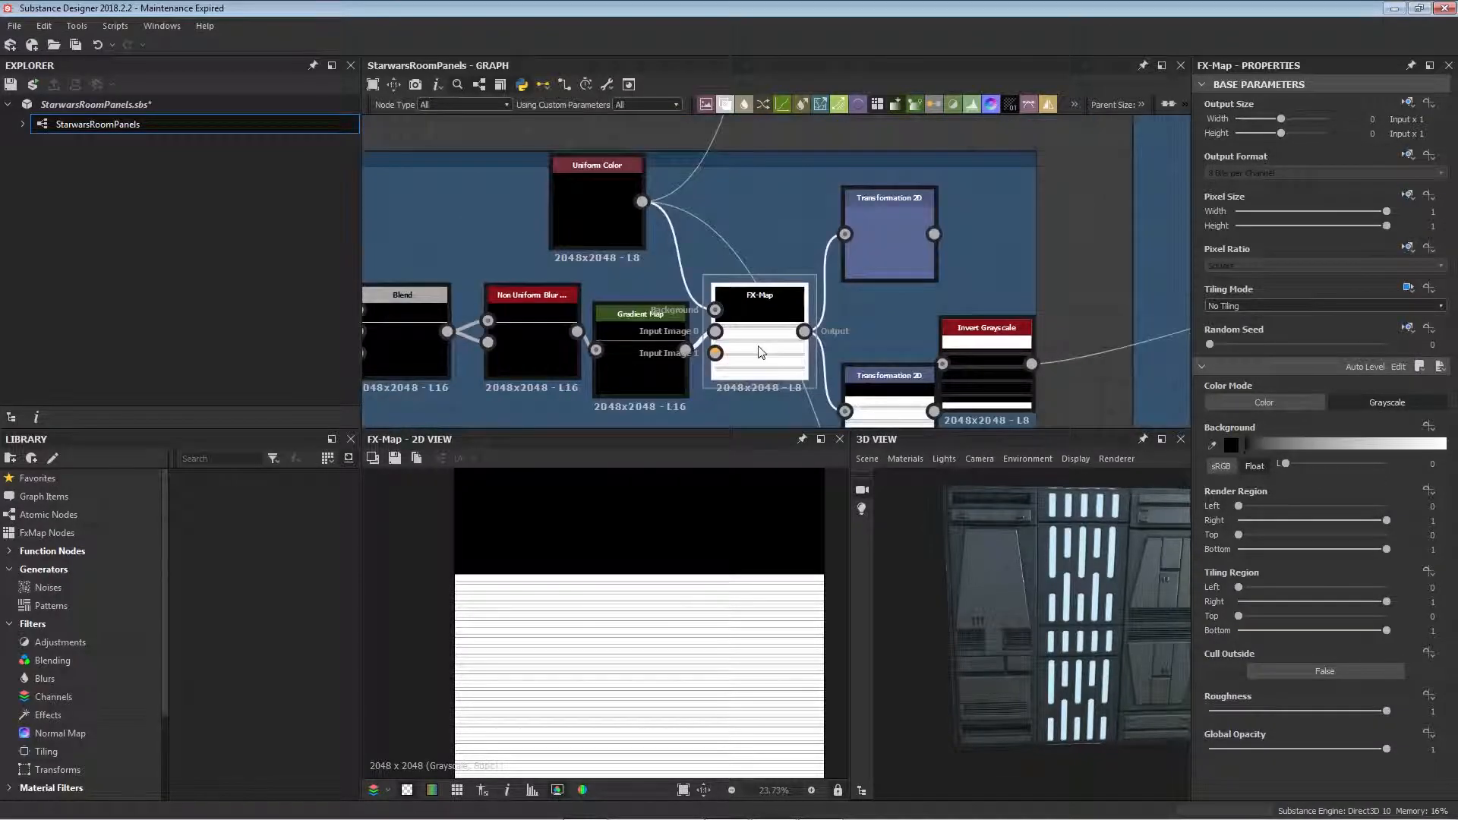
# - Open the FX-Map for editing and inspect the parameters of its Iterate and Quadrant nodes
pyautogui.rightClick(755, 343)
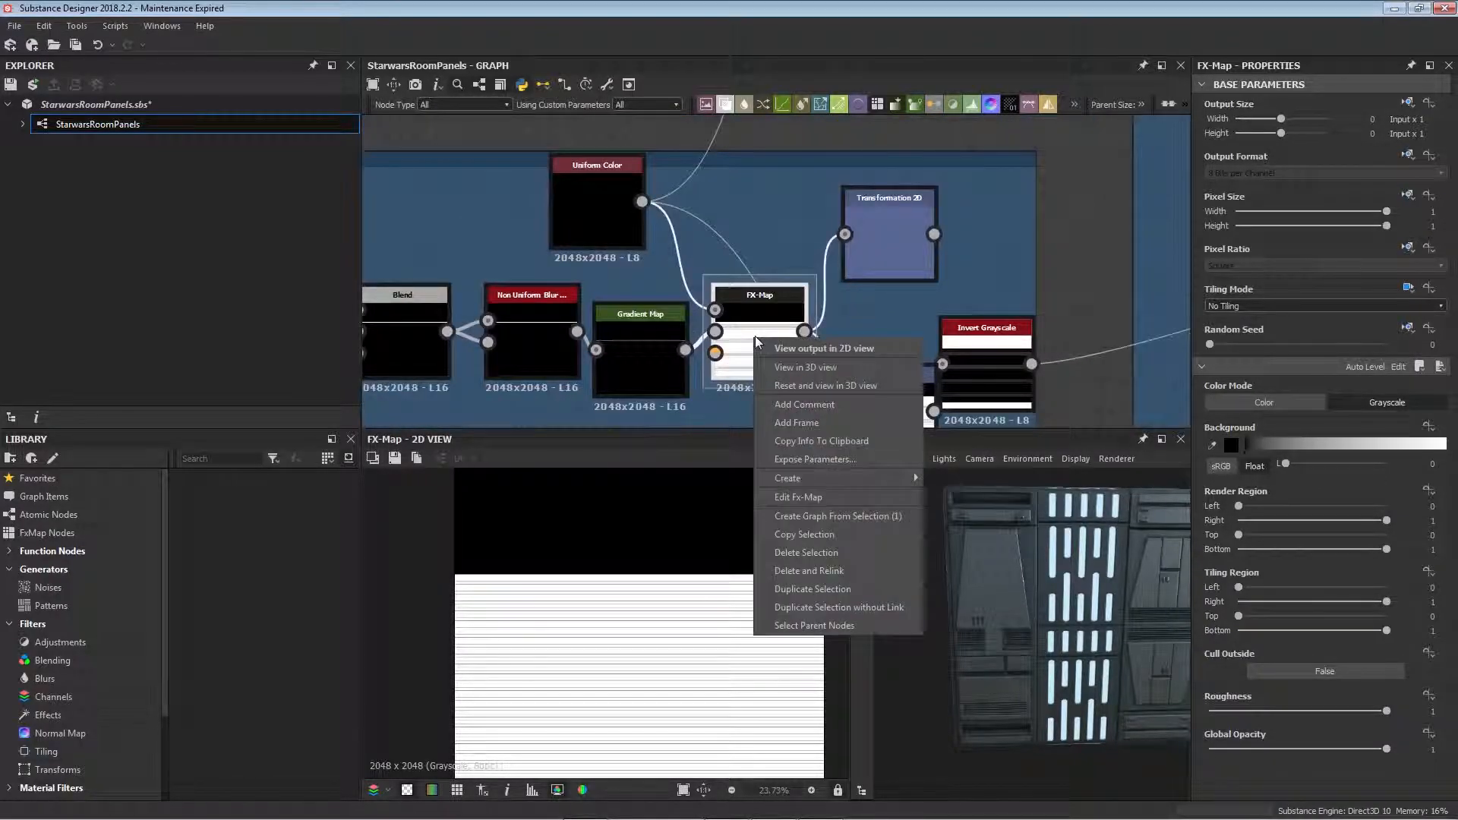
pyautogui.click(804, 491)
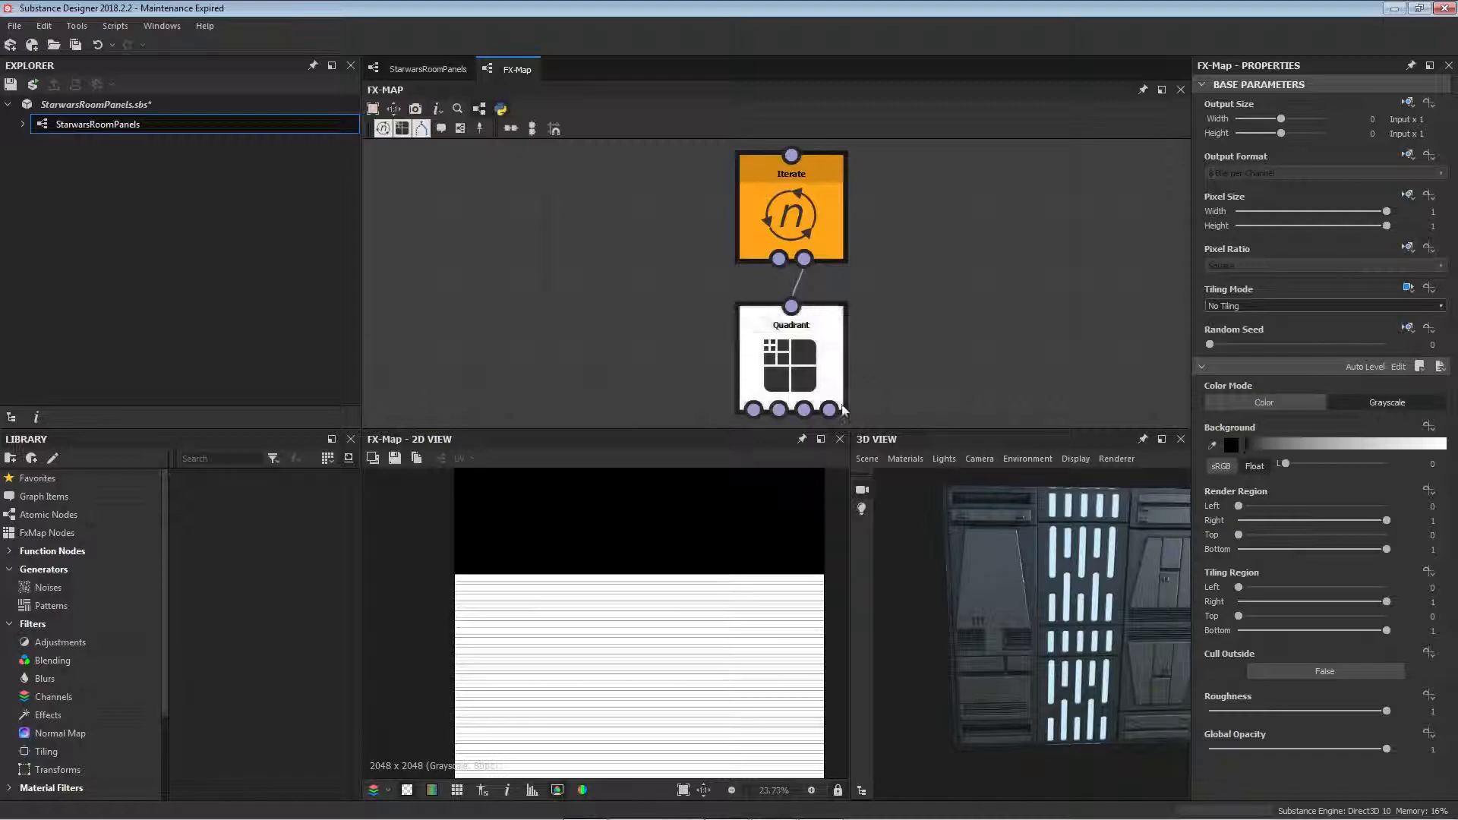
pyautogui.click(743, 221)
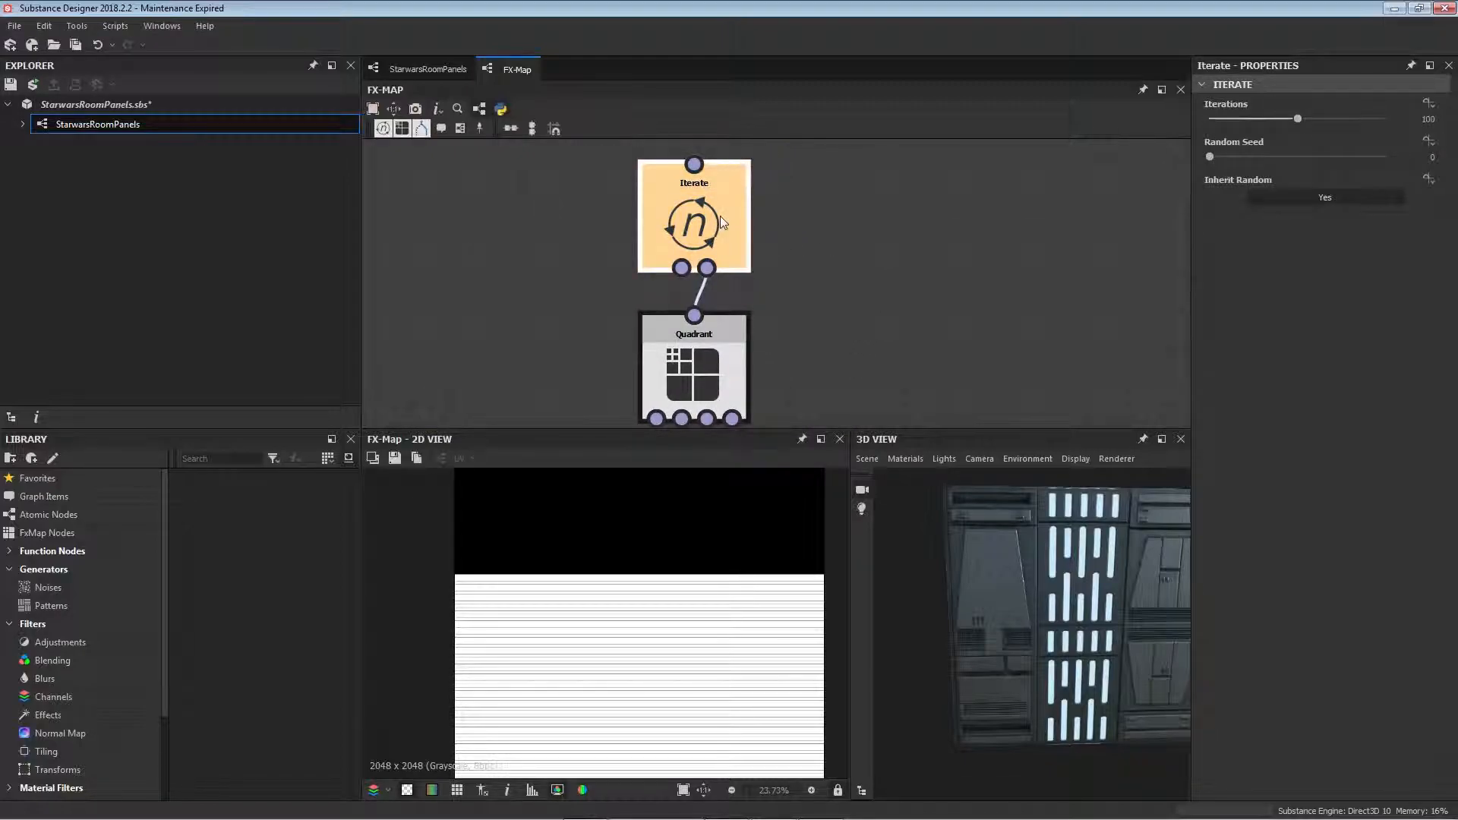
pyautogui.scroll(3, 725, 668)
pyautogui.moveTo(790, 292); pyautogui.dragTo(686, 264, button='middle')
pyautogui.click(600, 345)
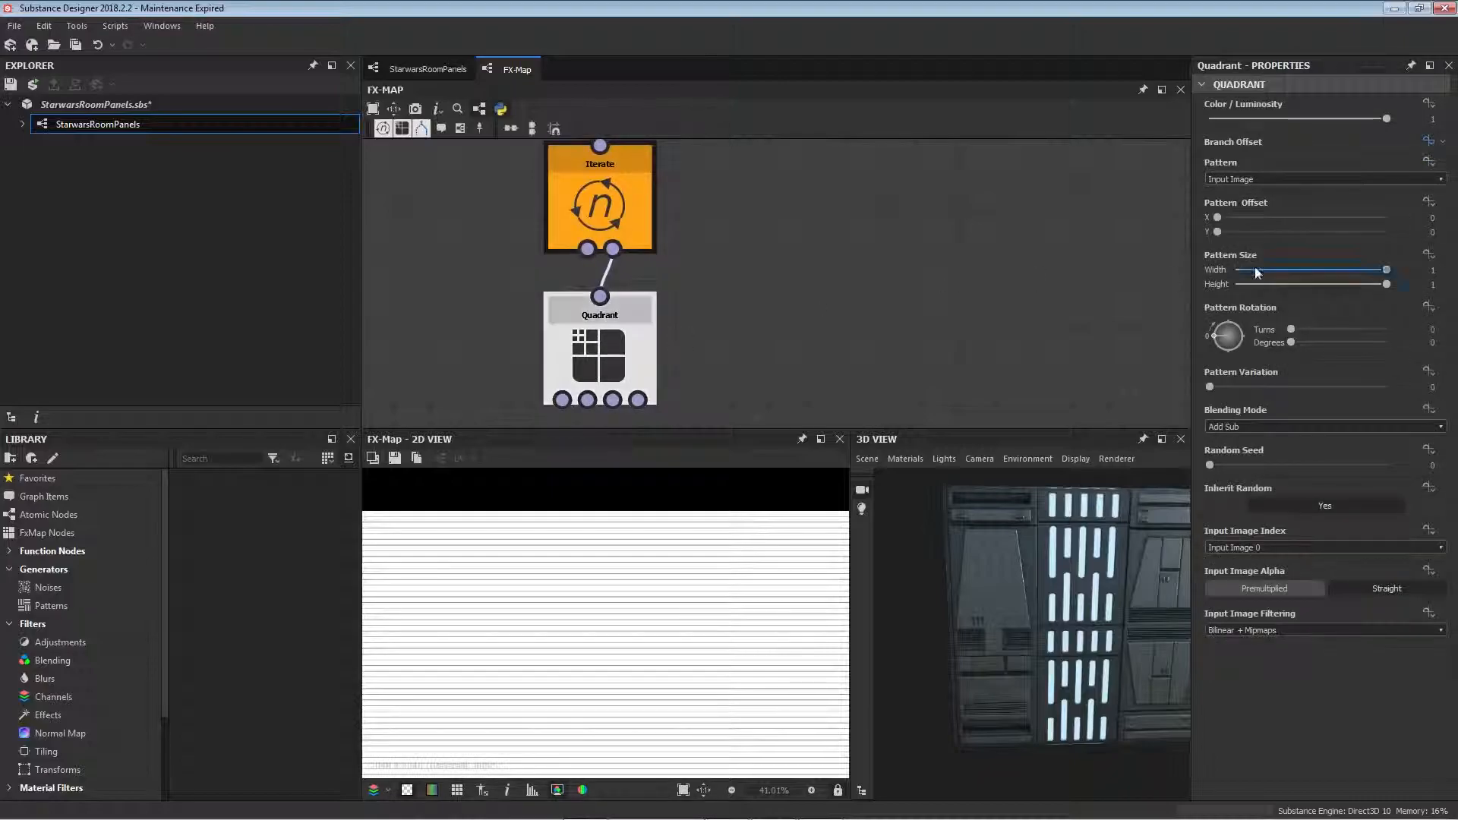
# - Open the Quadrant's Branch Offset function to view its nodes
pyautogui.click(1441, 142)
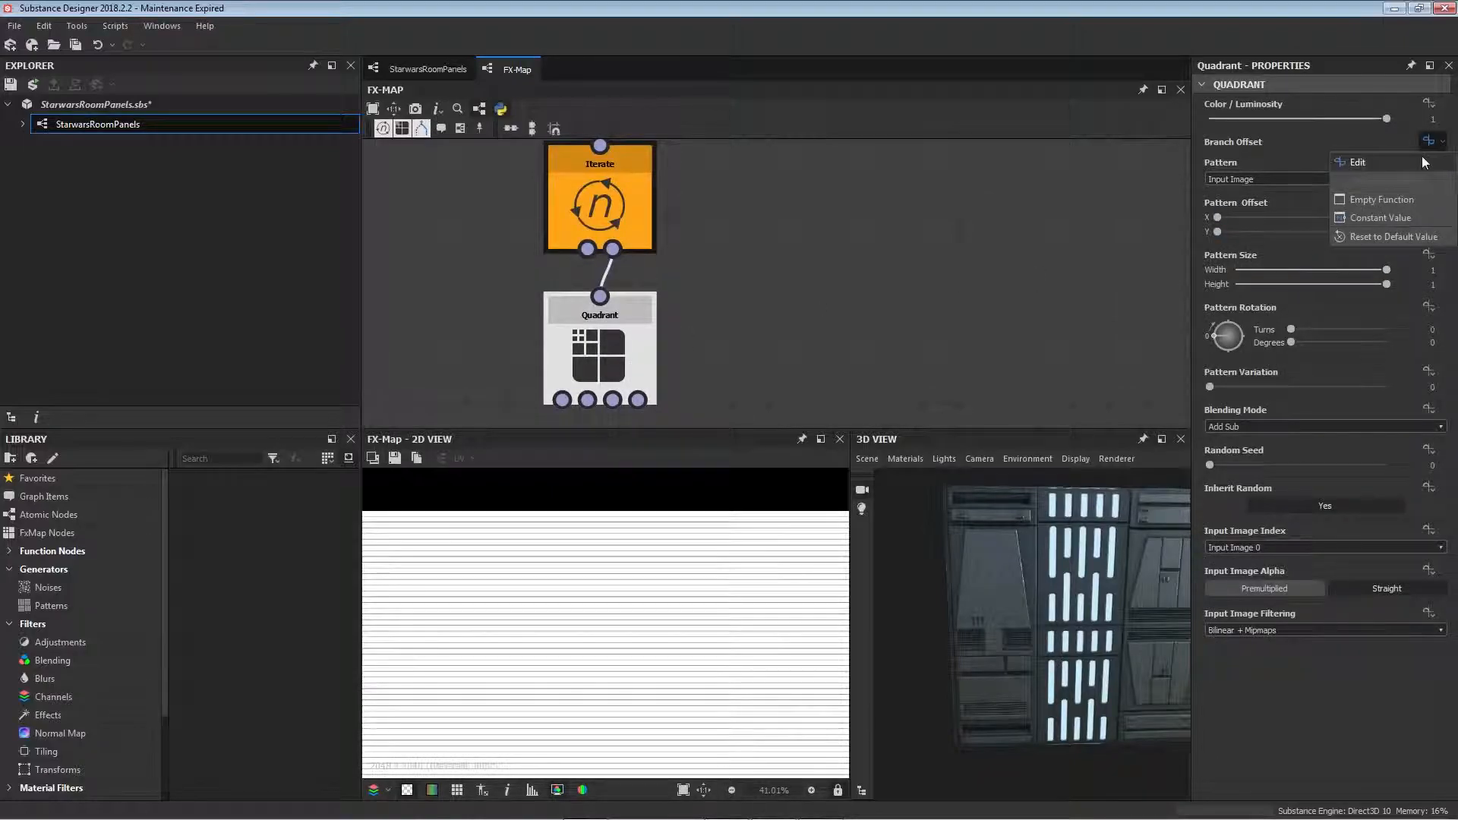
pyautogui.click(1351, 153)
pyautogui.moveTo(652, 287); pyautogui.dragTo(642, 323, button='middle')
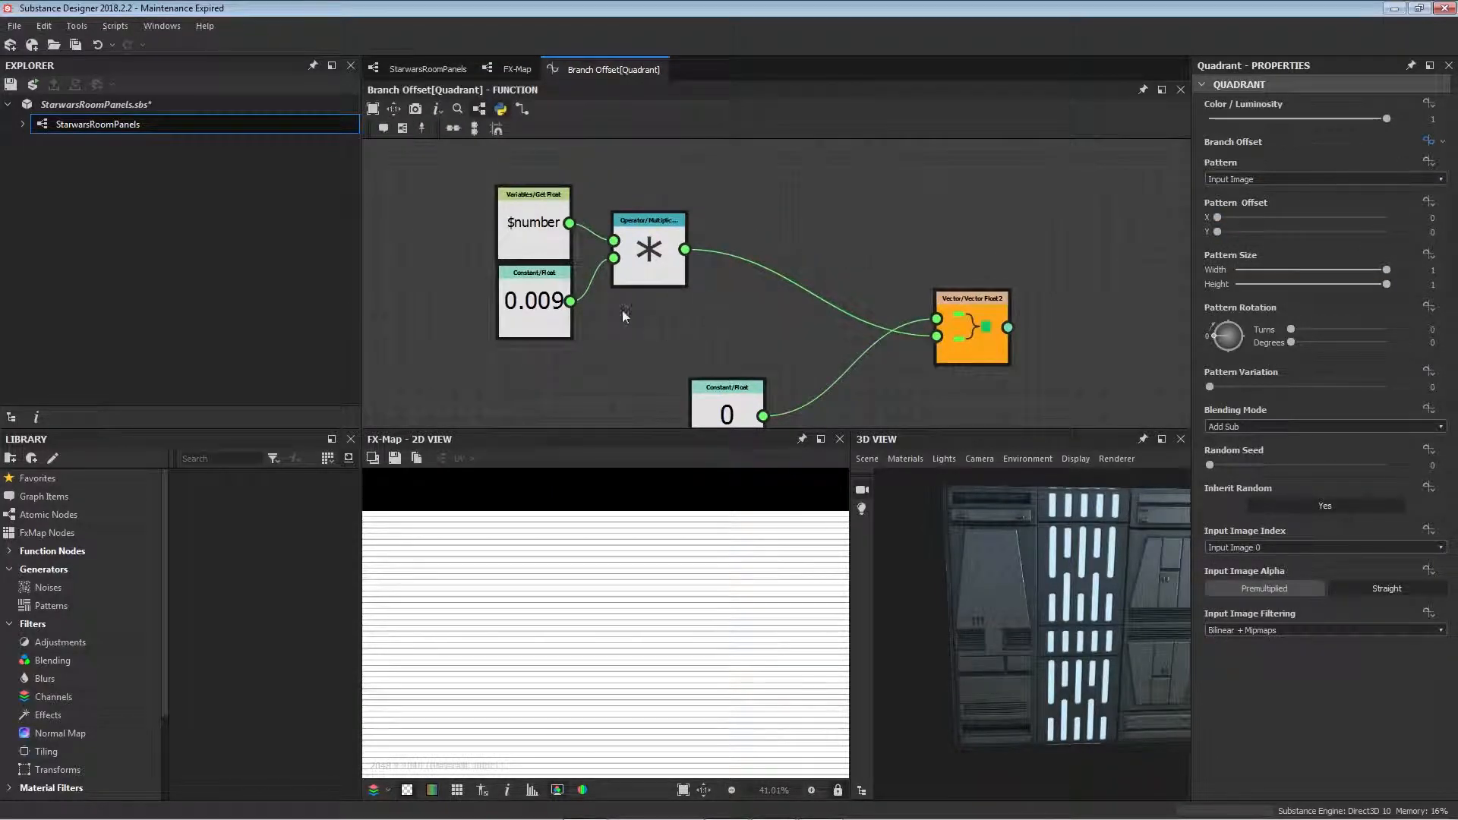
# - Try a different value for the 0.009 float constant multiplied by $number, and undo the change
pyautogui.click(540, 319)
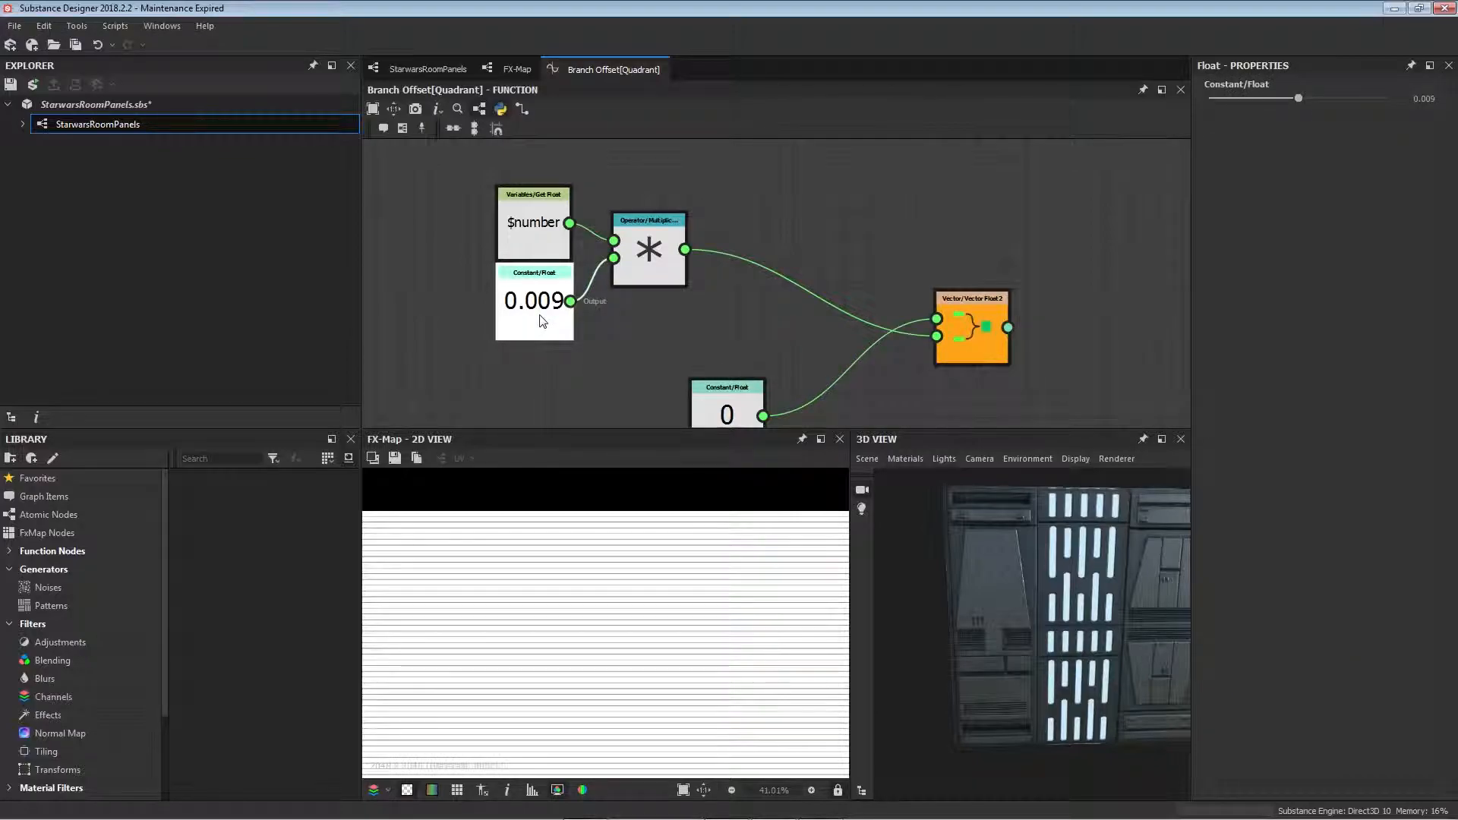
pyautogui.moveTo(1293, 102); pyautogui.dragTo(1303, 104)
pyautogui.hotkey('ctrl', 'z')
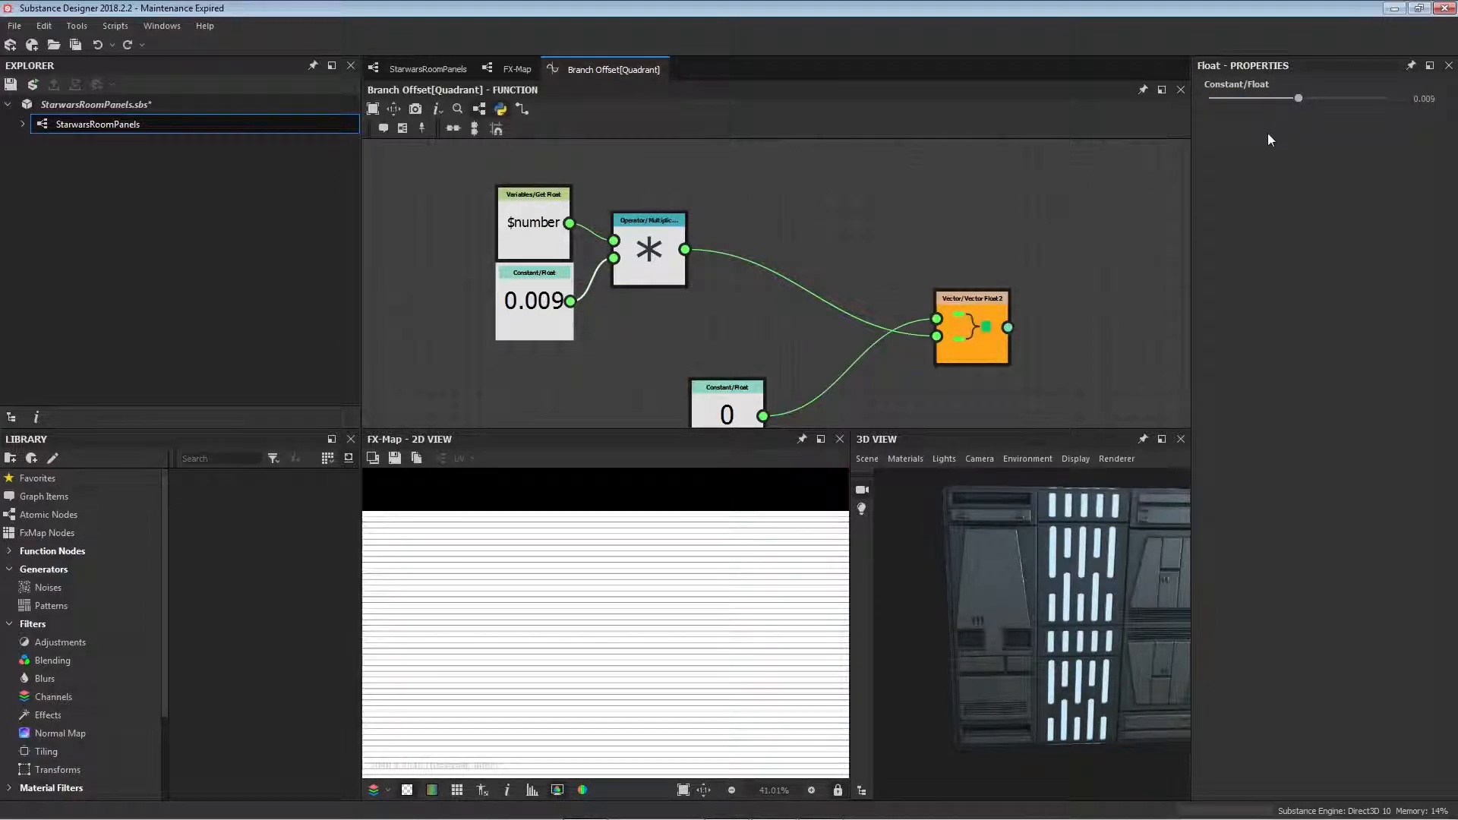
# - Examine the line spacing in the FX-Map preview against the Branch Offset function's multiplier, and return to the StarwarsRoomPanels graph
pyautogui.scroll(5, 677, 569)
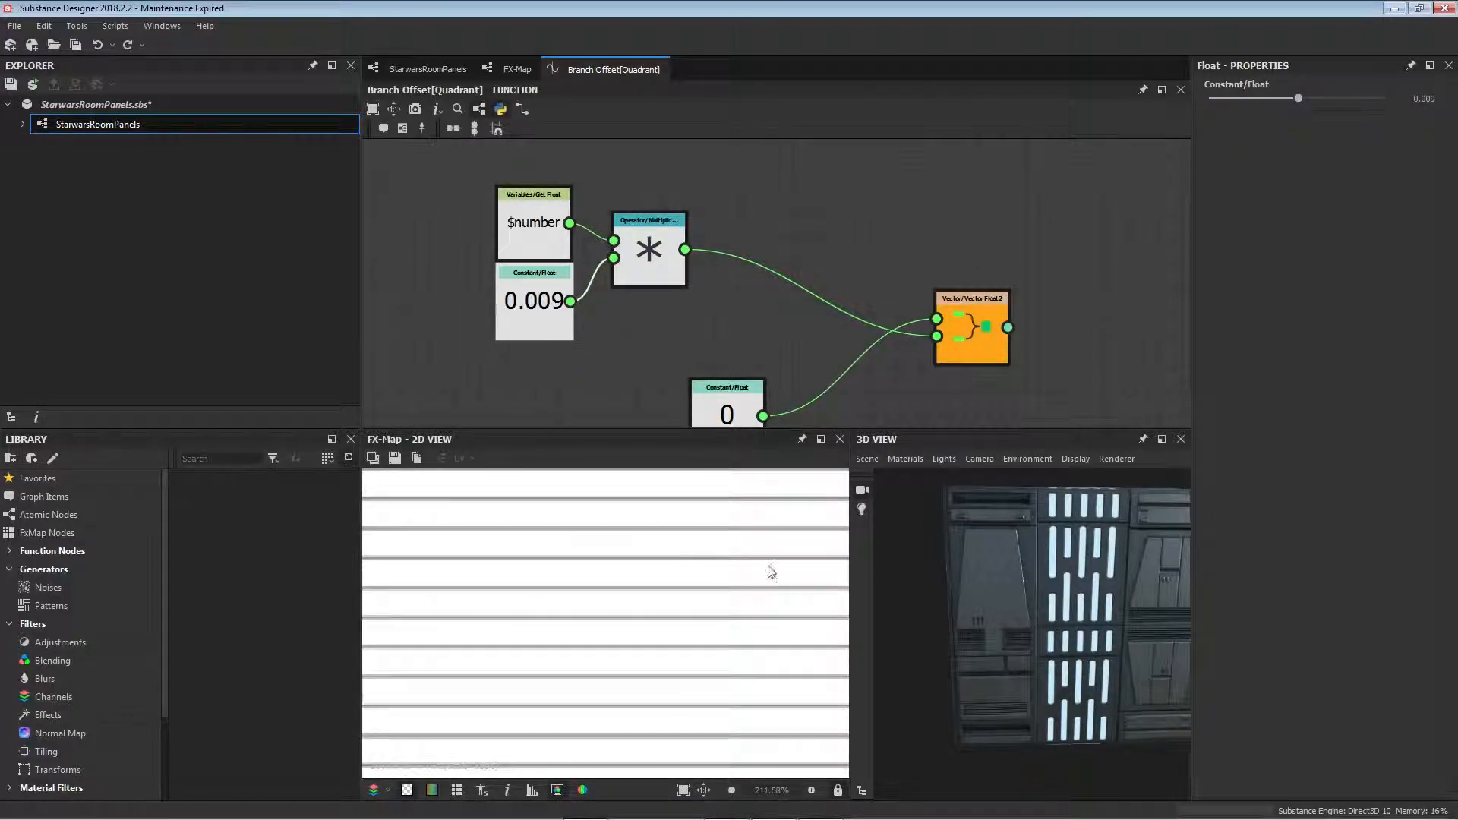
pyautogui.moveTo(662, 341); pyautogui.dragTo(567, 319, button='middle')
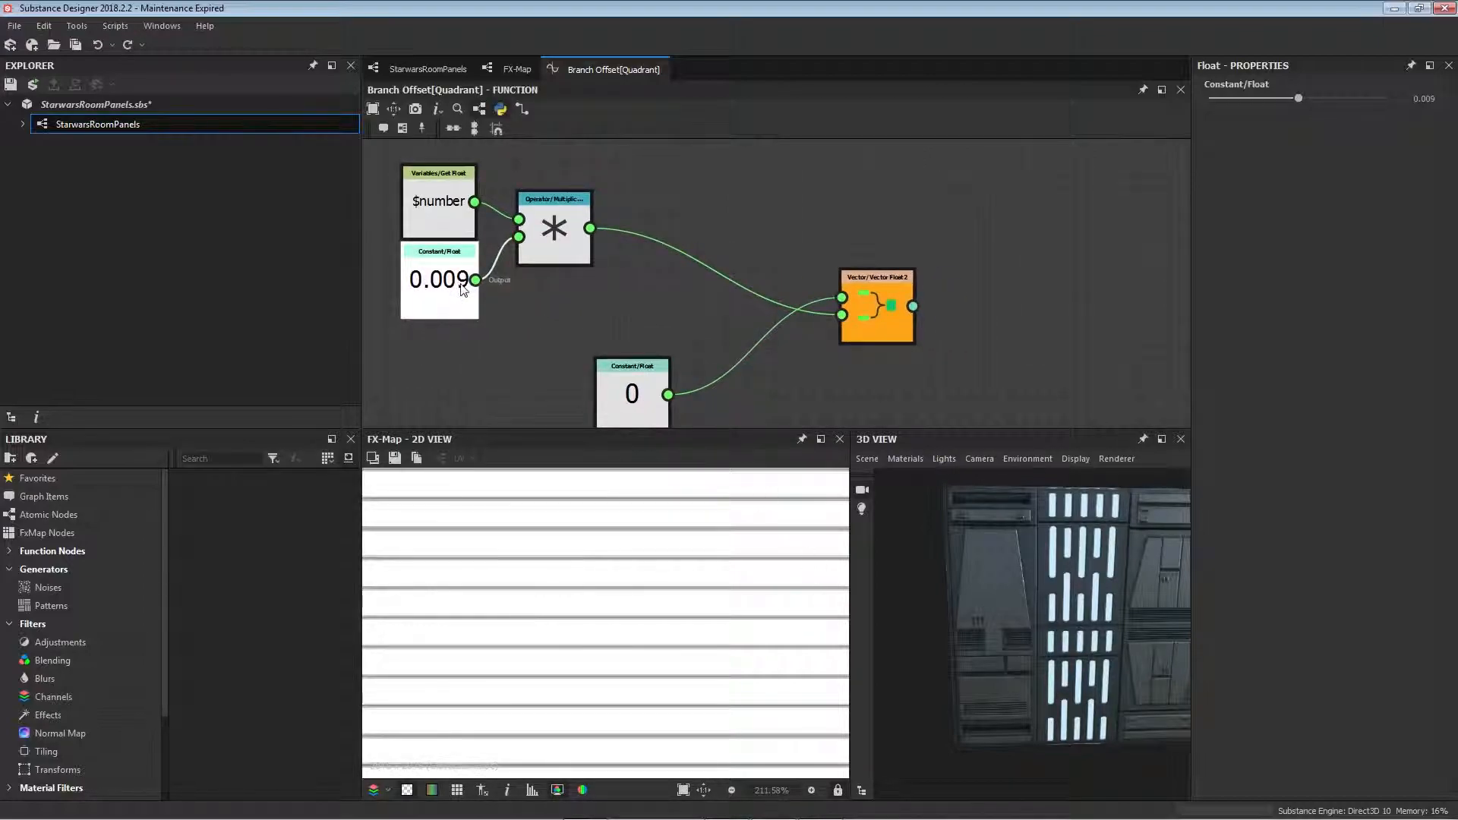
pyautogui.scroll(-3, 720, 316)
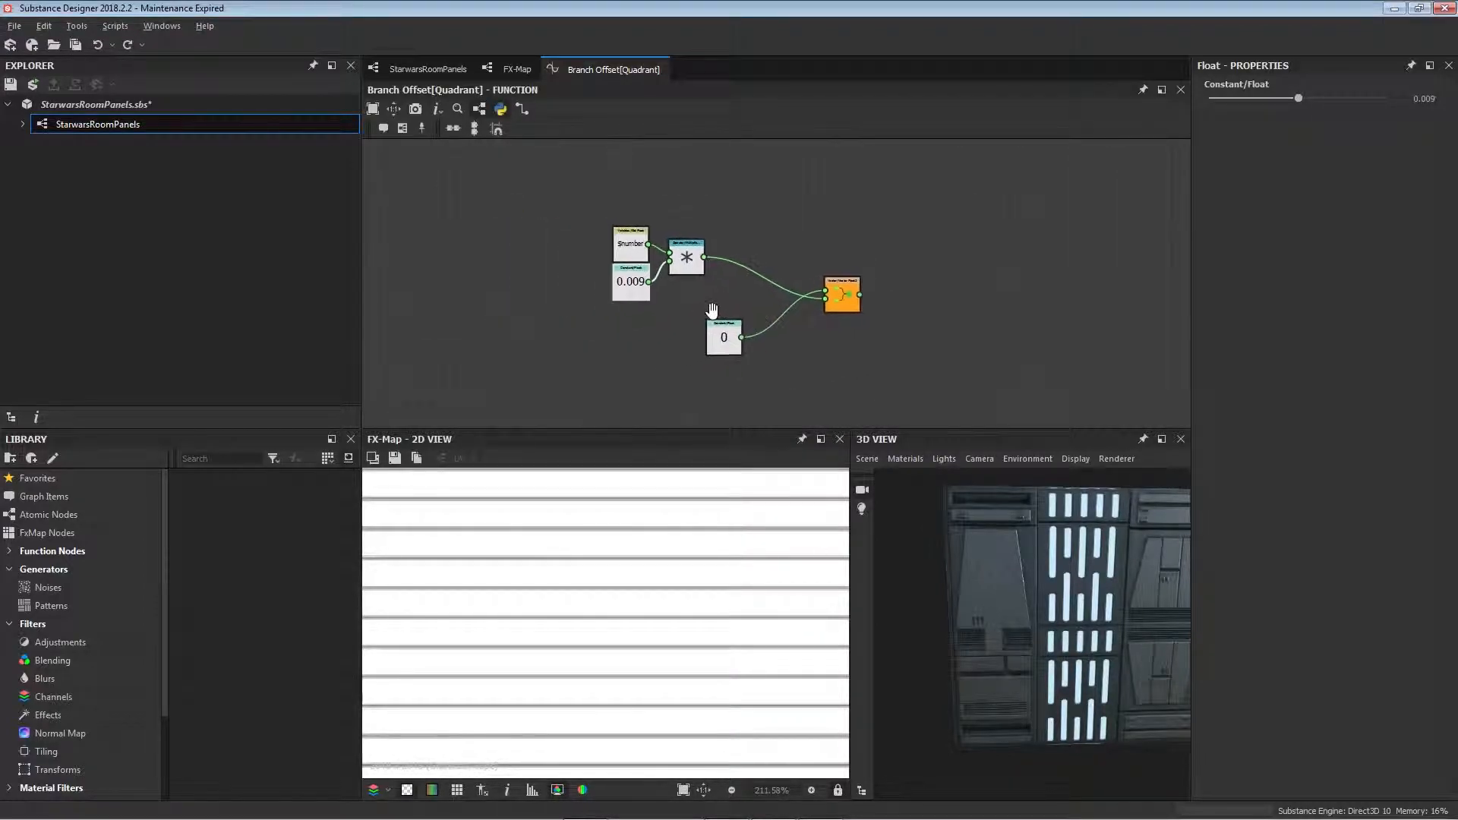
pyautogui.scroll(1, 636, 303)
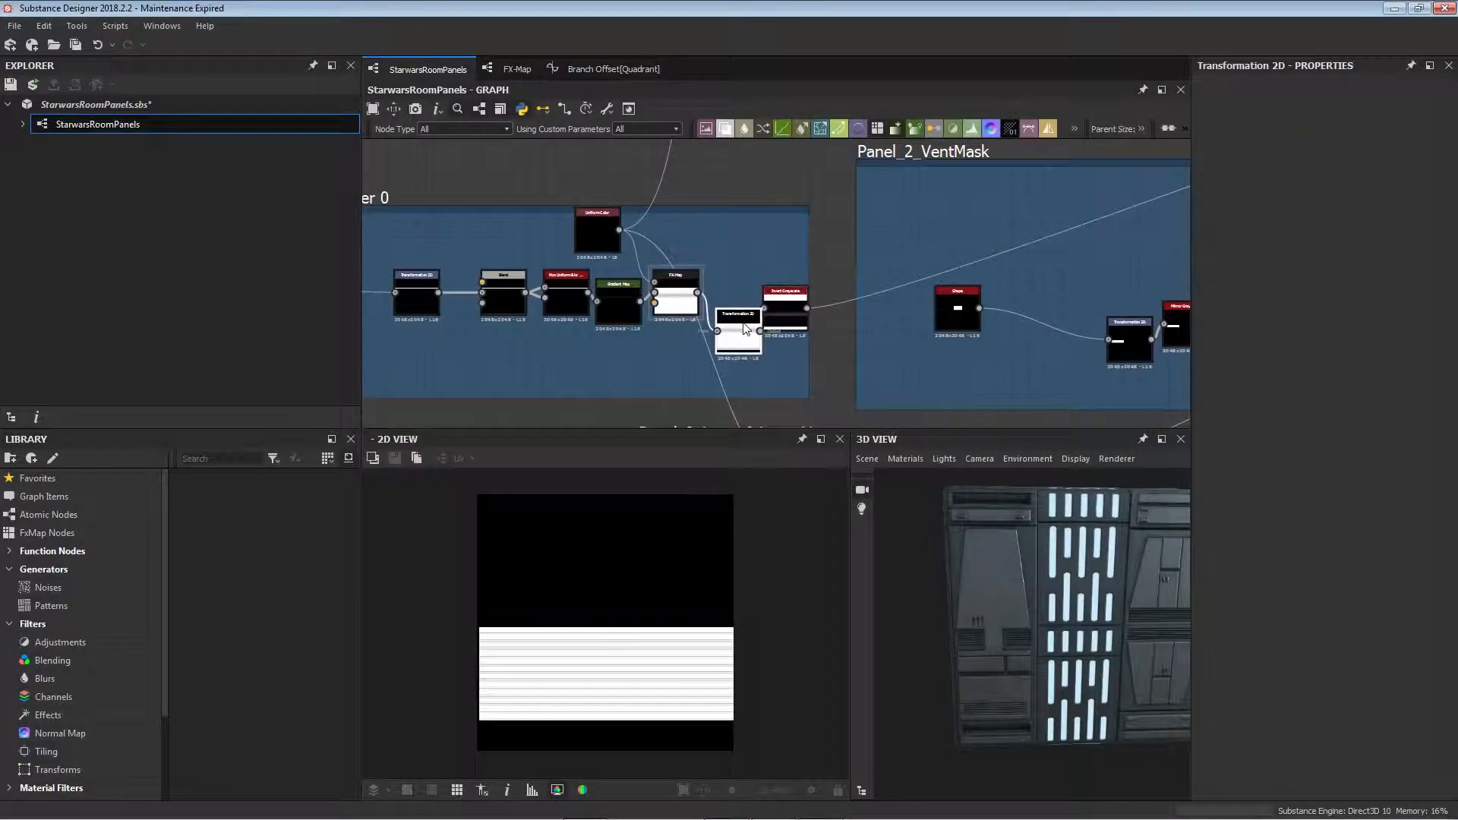
# - Preview the Transformation 2D after the FX-Map and the Invert Grayscale it feeds, examining the lines up close and in full
pyautogui.doubleClick(746, 328)
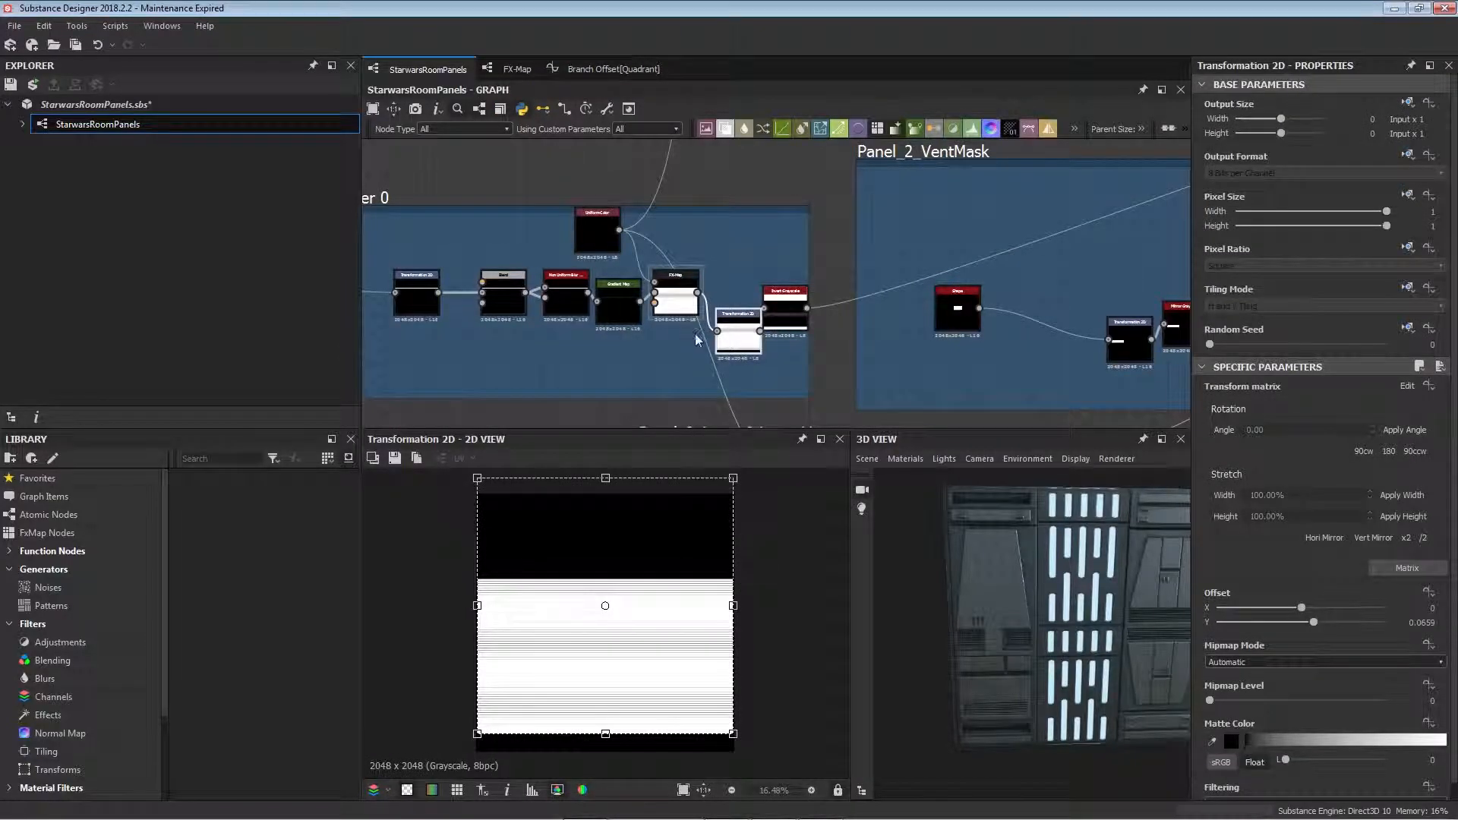
pyautogui.scroll(2, 621, 653)
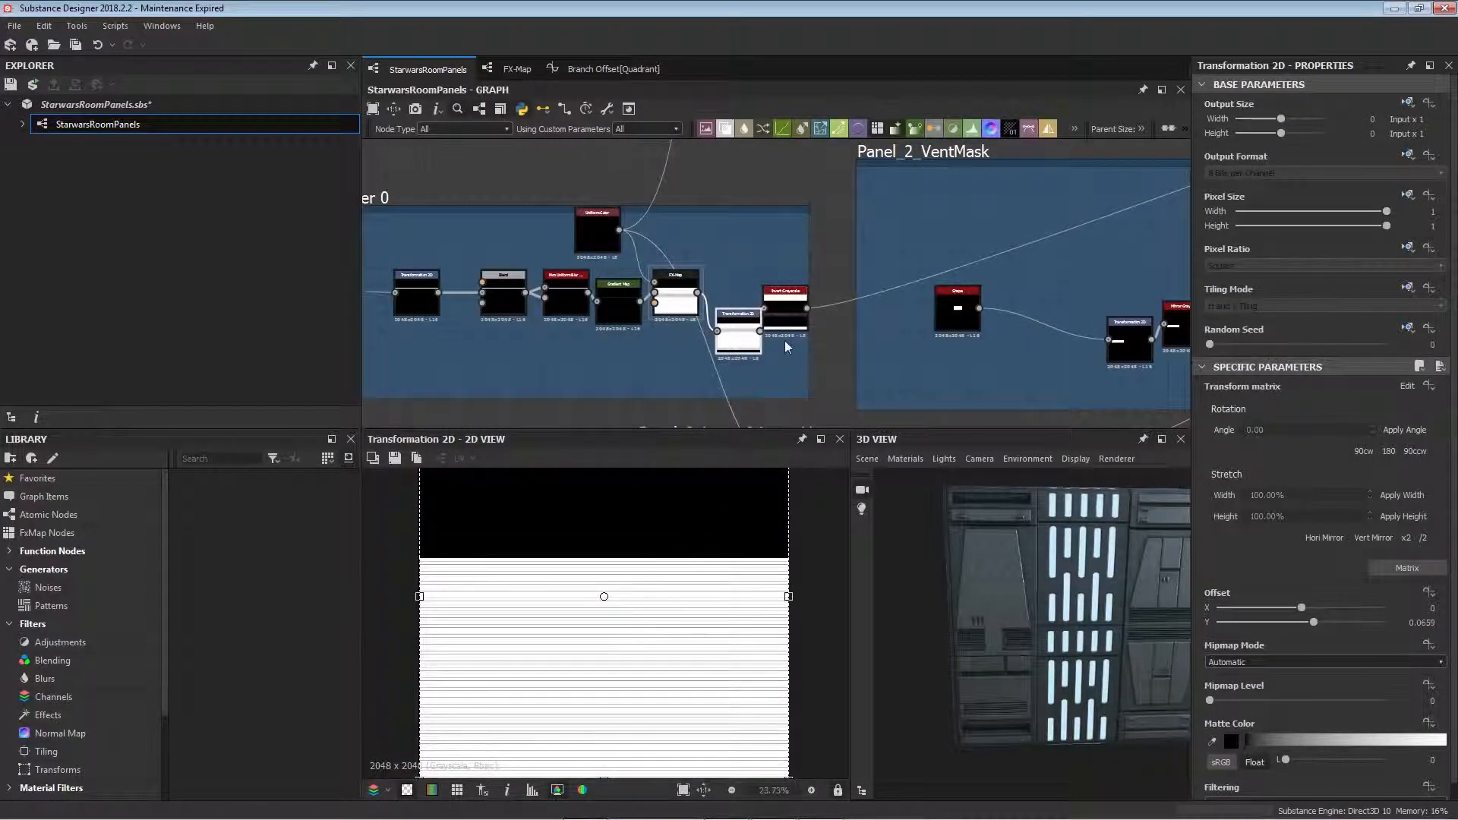
pyautogui.doubleClick(786, 310)
pyautogui.scroll(9, 652, 582)
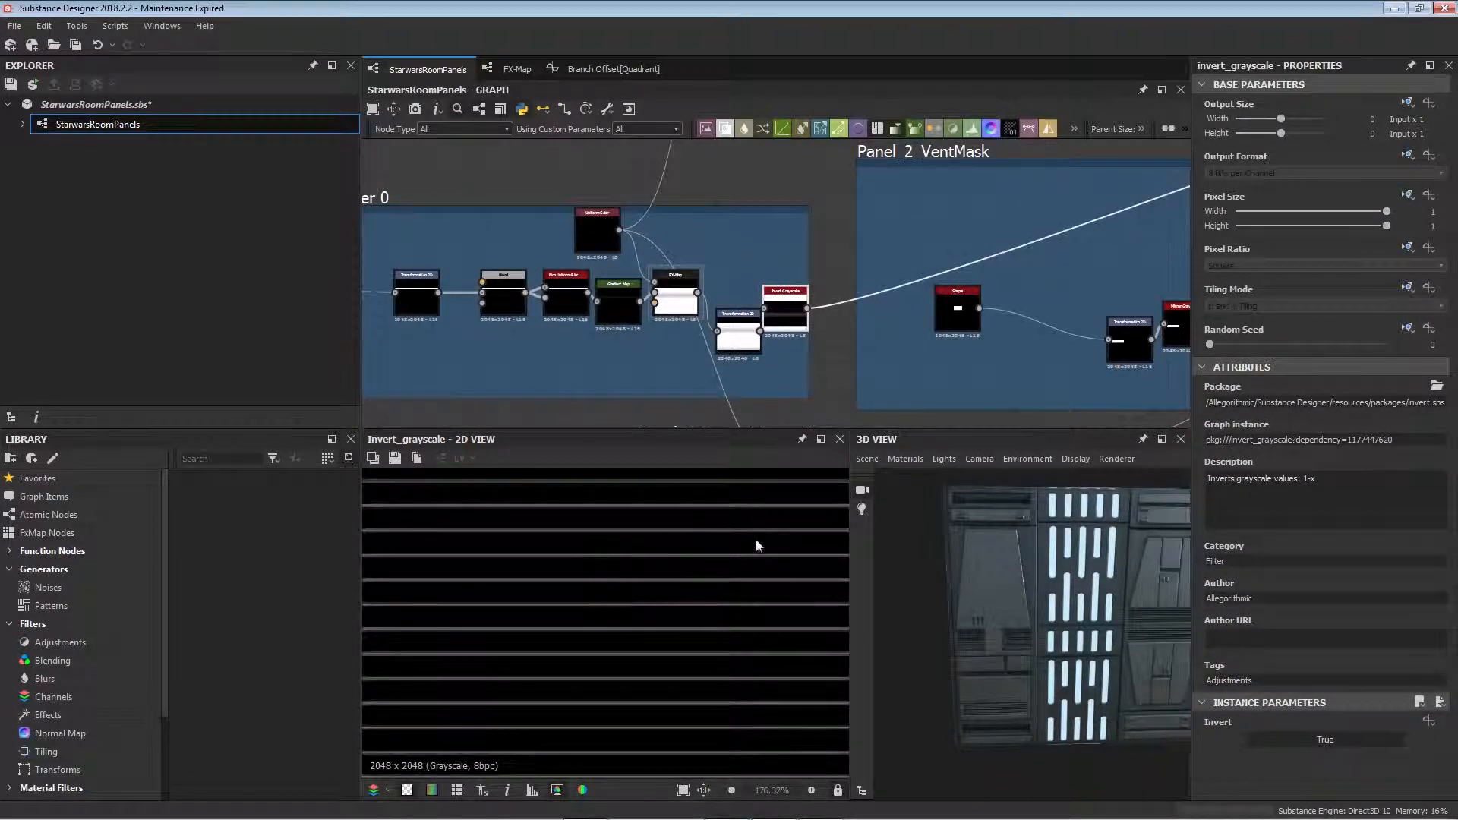
pyautogui.scroll(-10, 709, 583)
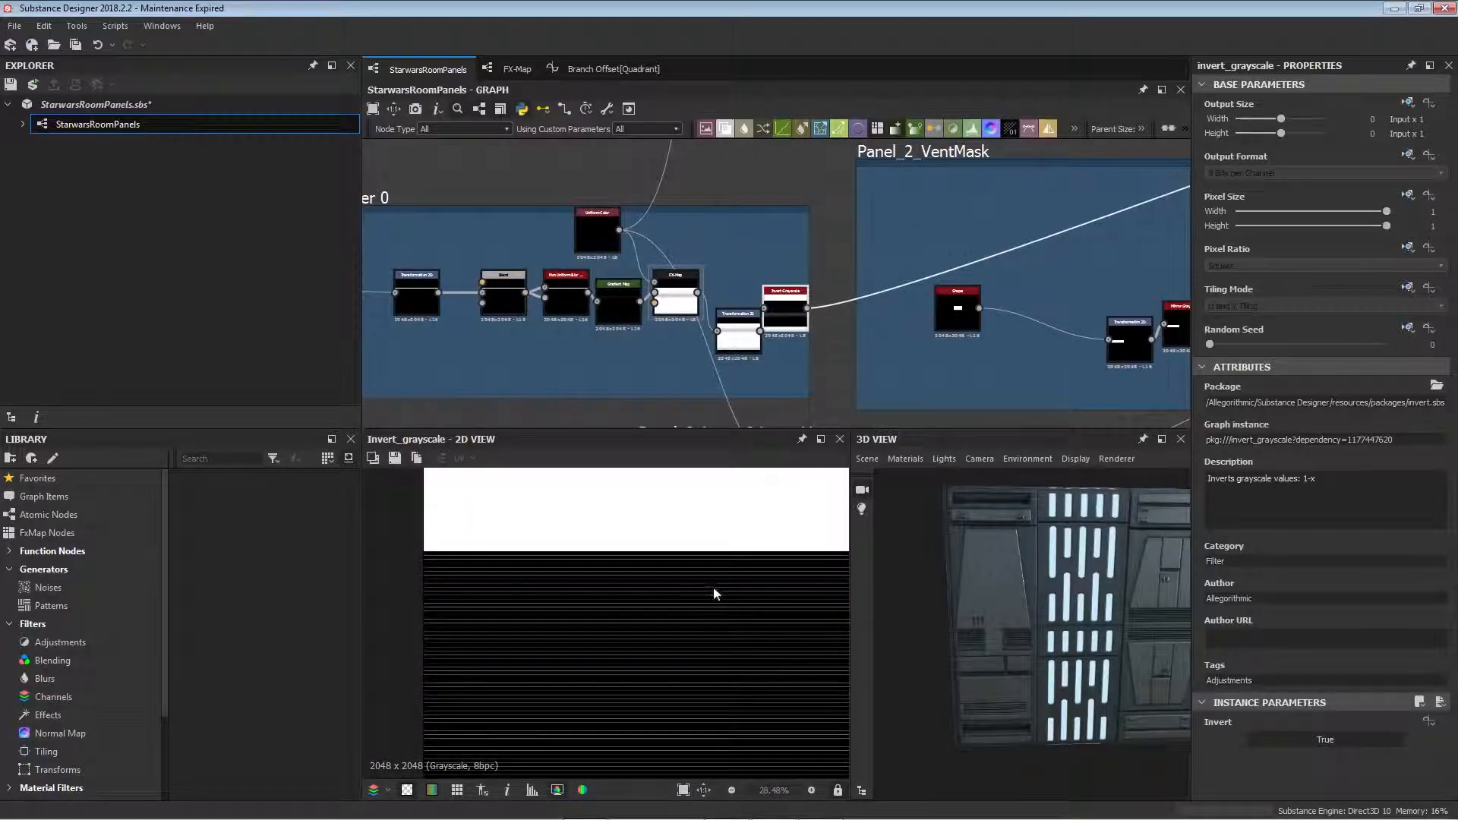
# - Follow the Invert Grayscale output to the Subtract Blend, preview it and examine the slats inside the vent recess
pyautogui.moveTo(867, 326); pyautogui.dragTo(830, 177, button='middle')
pyautogui.scroll(-2, 700, 162)
pyautogui.moveTo(681, 228); pyautogui.dragTo(616, 346, button='middle')
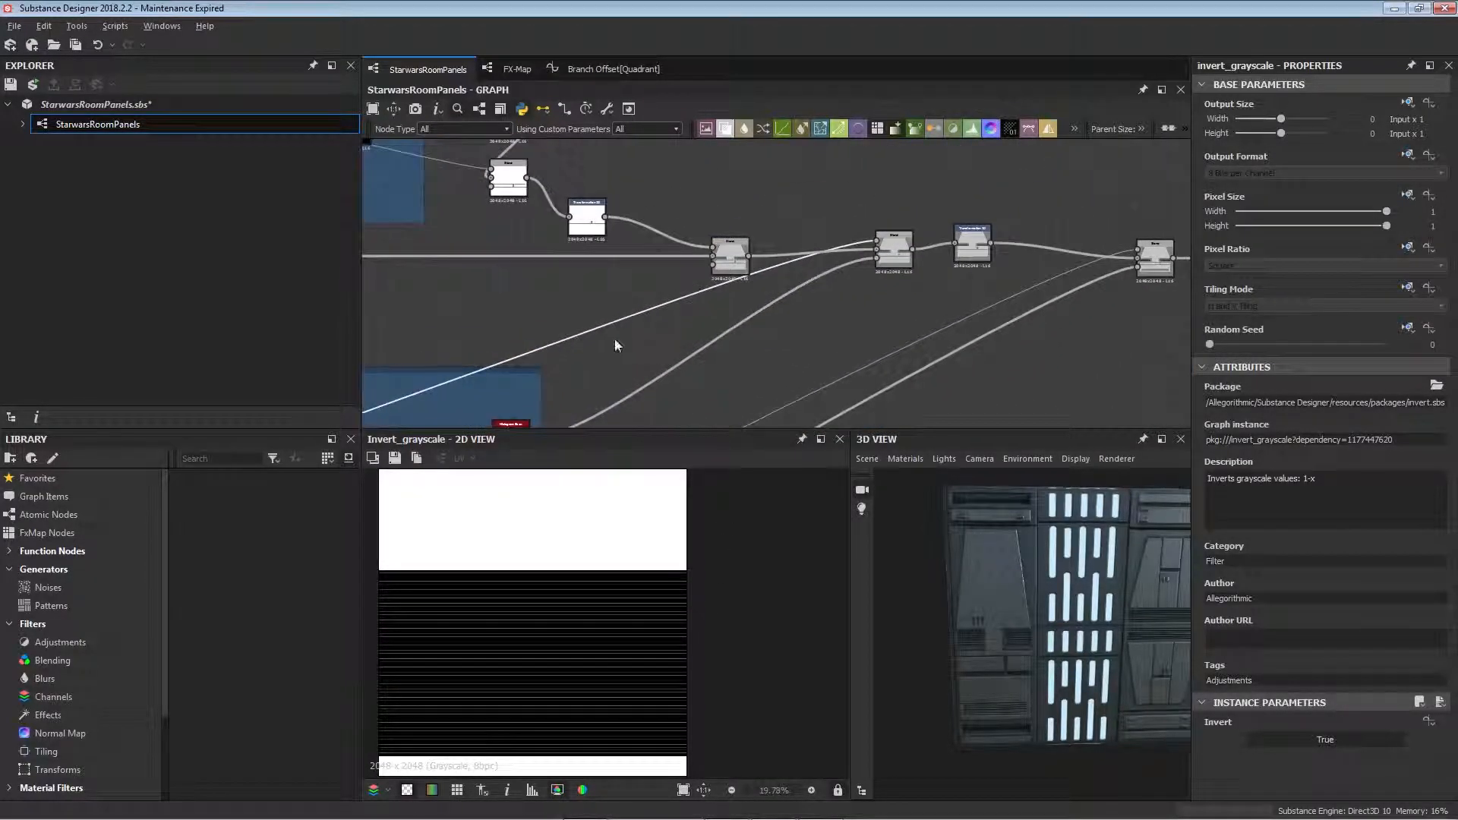
pyautogui.doubleClick(896, 249)
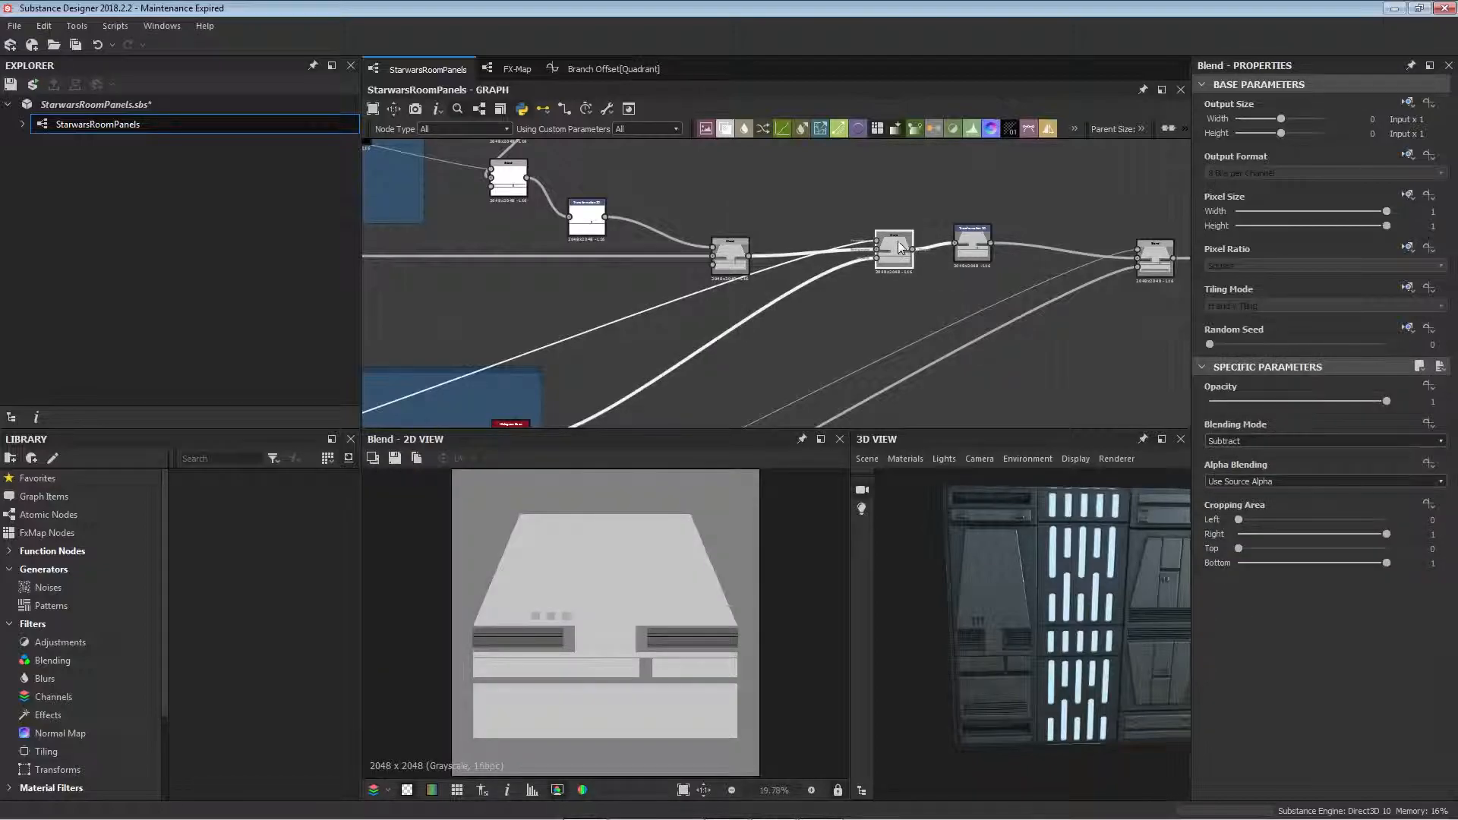
pyautogui.scroll(10, 750, 623)
pyautogui.moveTo(557, 601); pyautogui.dragTo(671, 616, button='middle')
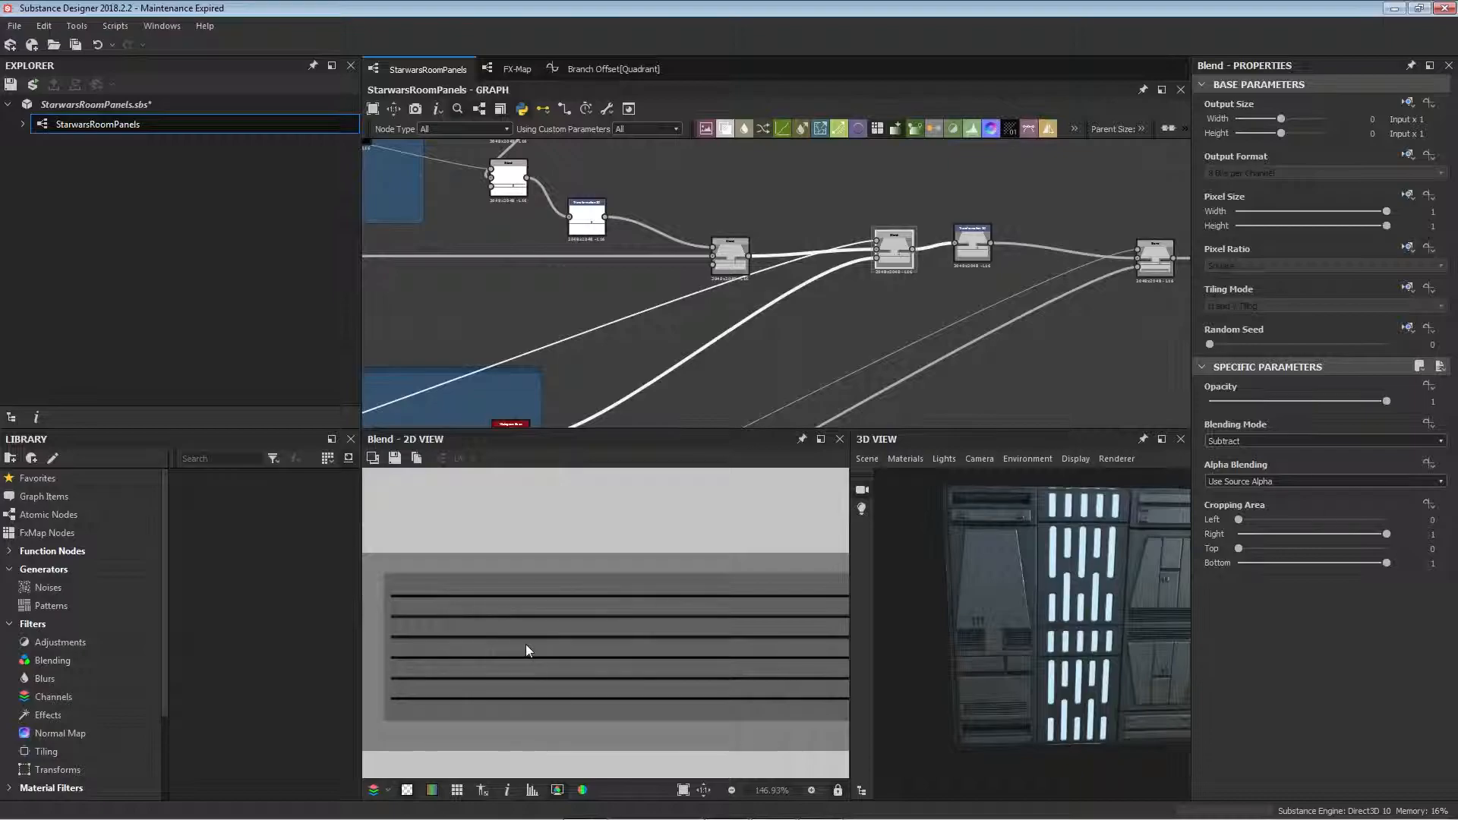
# - Preview the Transformation 2D that follows the Subtract Blend and view the whole Panel_2 height shape
pyautogui.scroll(-1, 535, 662)
pyautogui.moveTo(892, 289); pyautogui.dragTo(762, 298, button='middle')
pyautogui.click(847, 254)
pyautogui.doubleClick(849, 257)
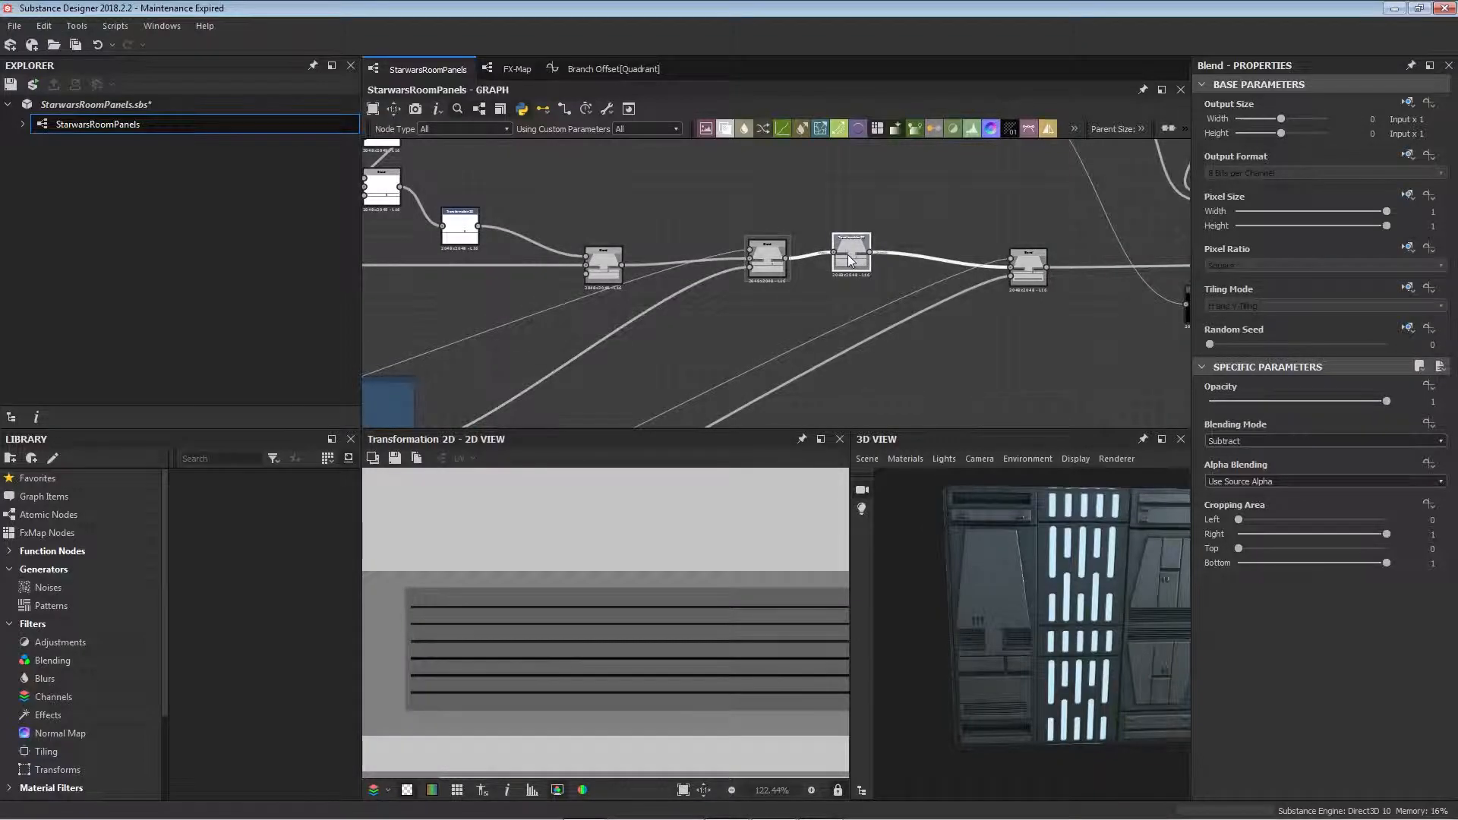
pyautogui.scroll(-12, 759, 668)
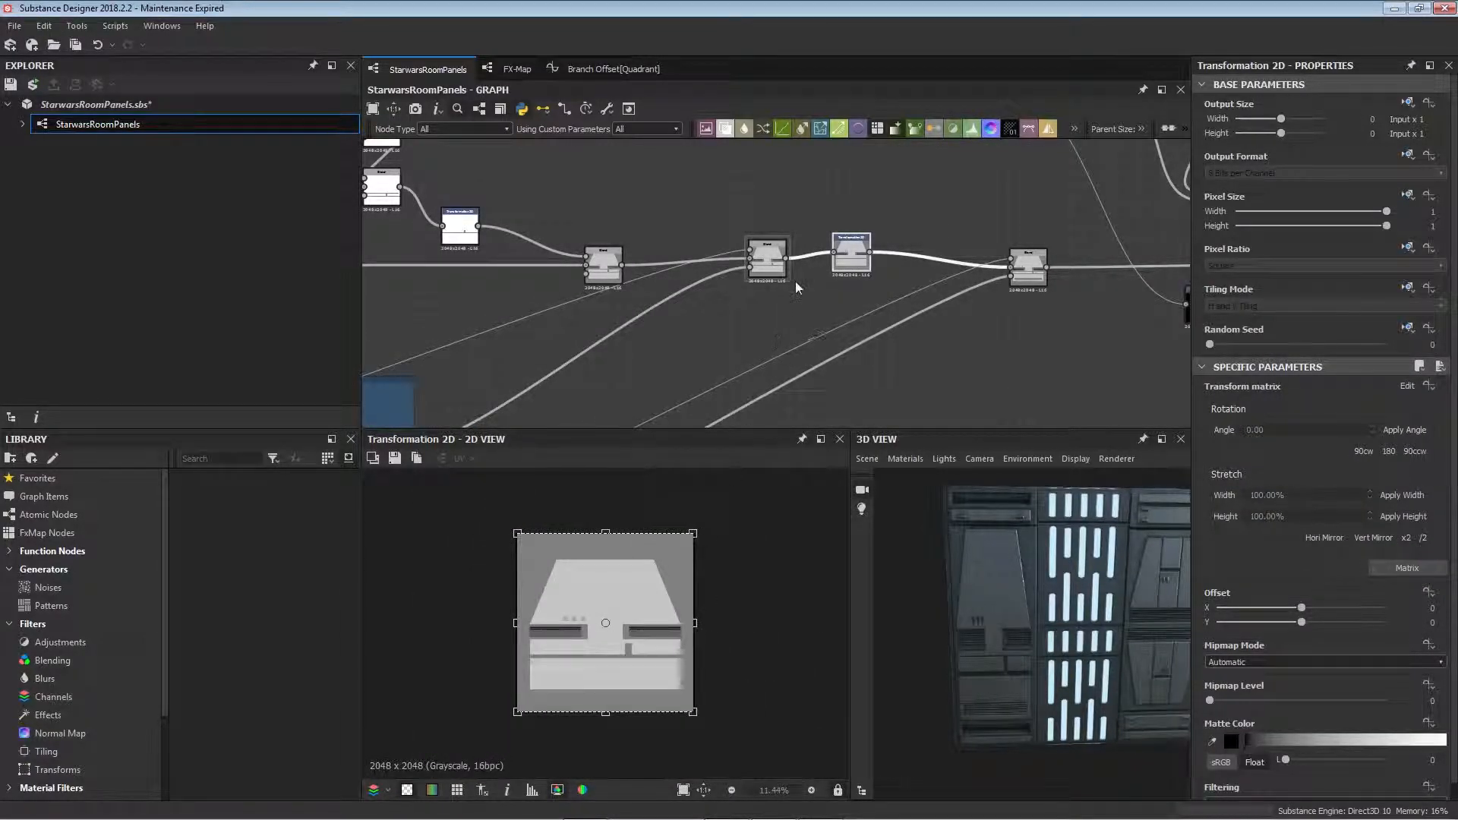
# - Preview the Subtract Blend and the Transformation 2D after it, followed by the Multiply Blend they feed
pyautogui.doubleClick(763, 256)
pyautogui.doubleClick(848, 251)
pyautogui.moveTo(987, 308); pyautogui.dragTo(723, 331, button='middle')
pyautogui.click(768, 293)
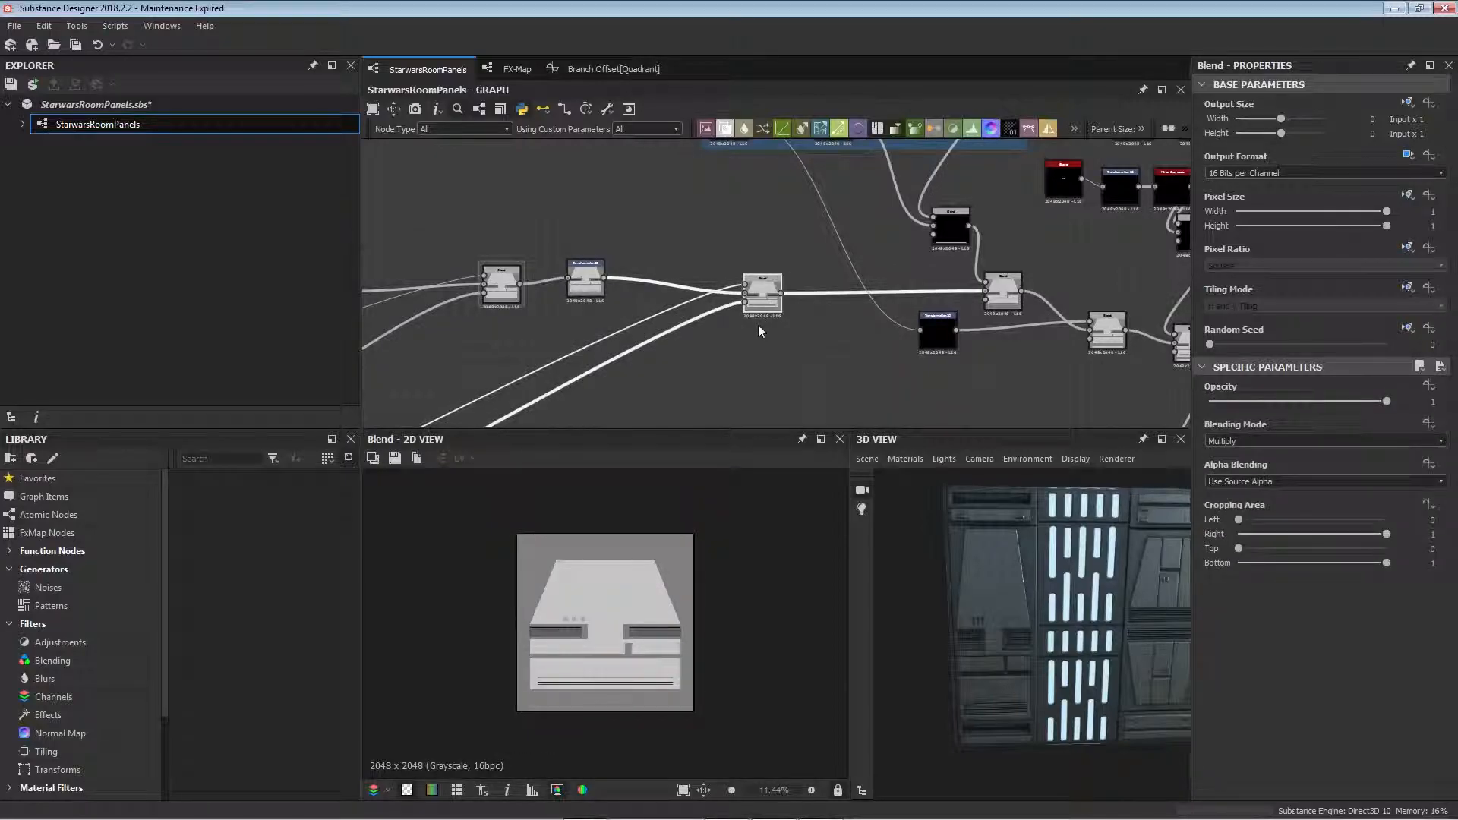
pyautogui.moveTo(748, 347); pyautogui.dragTo(906, 295, button='middle')
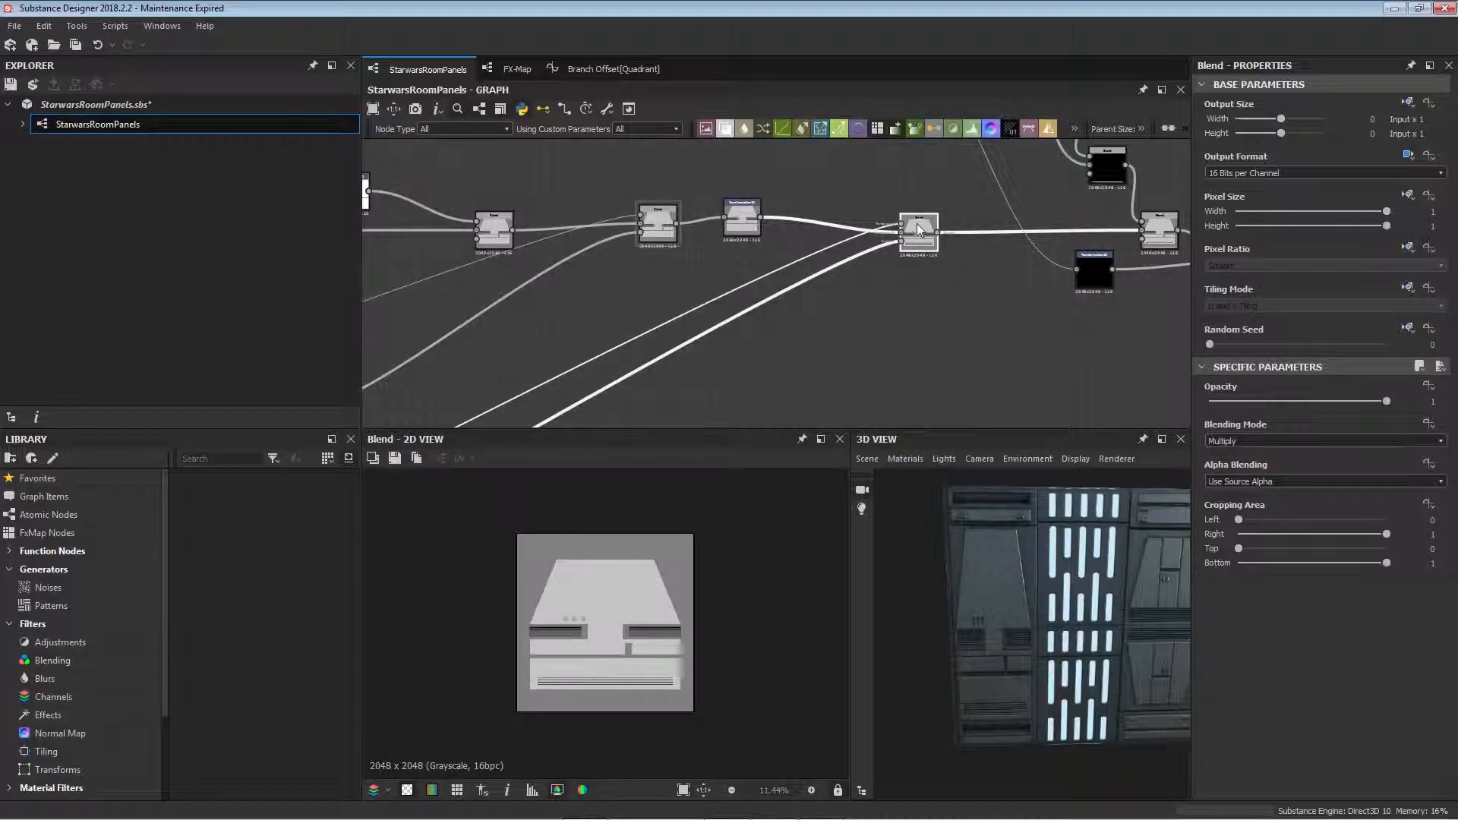
# - Trace the Multiply Blend's mask input back to the Panel_2_Layer 0 LowerVent_Mask frame and examine its Shape node's preview and instance parameters
pyautogui.scroll(-2, 1097, 328)
pyautogui.moveTo(1097, 328); pyautogui.dragTo(1022, 190, button='middle')
pyautogui.moveTo(606, 372); pyautogui.dragTo(865, 283, button='middle')
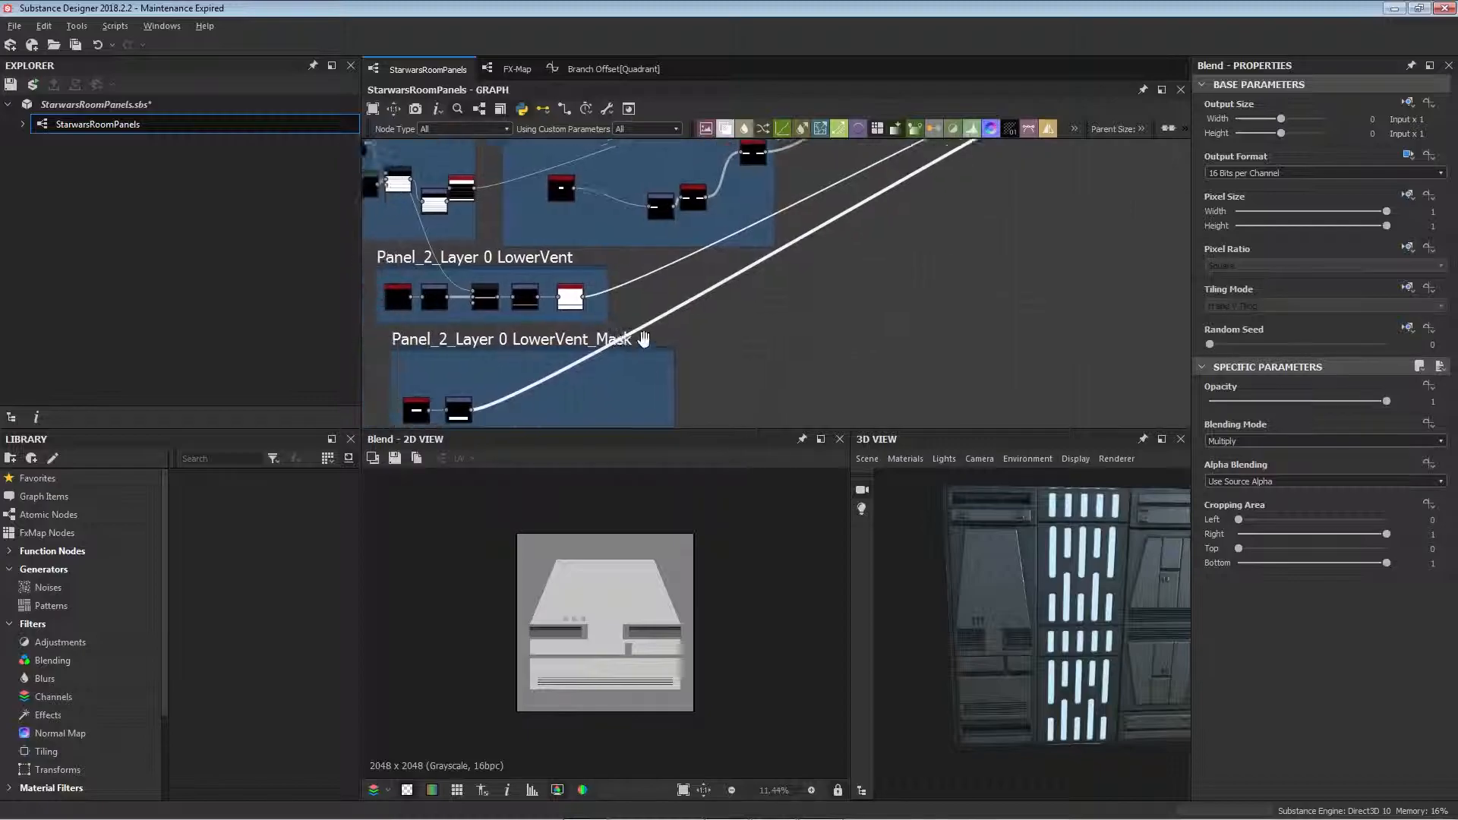
pyautogui.moveTo(644, 338); pyautogui.dragTo(788, 285, button='middle')
pyautogui.scroll(3, 571, 367)
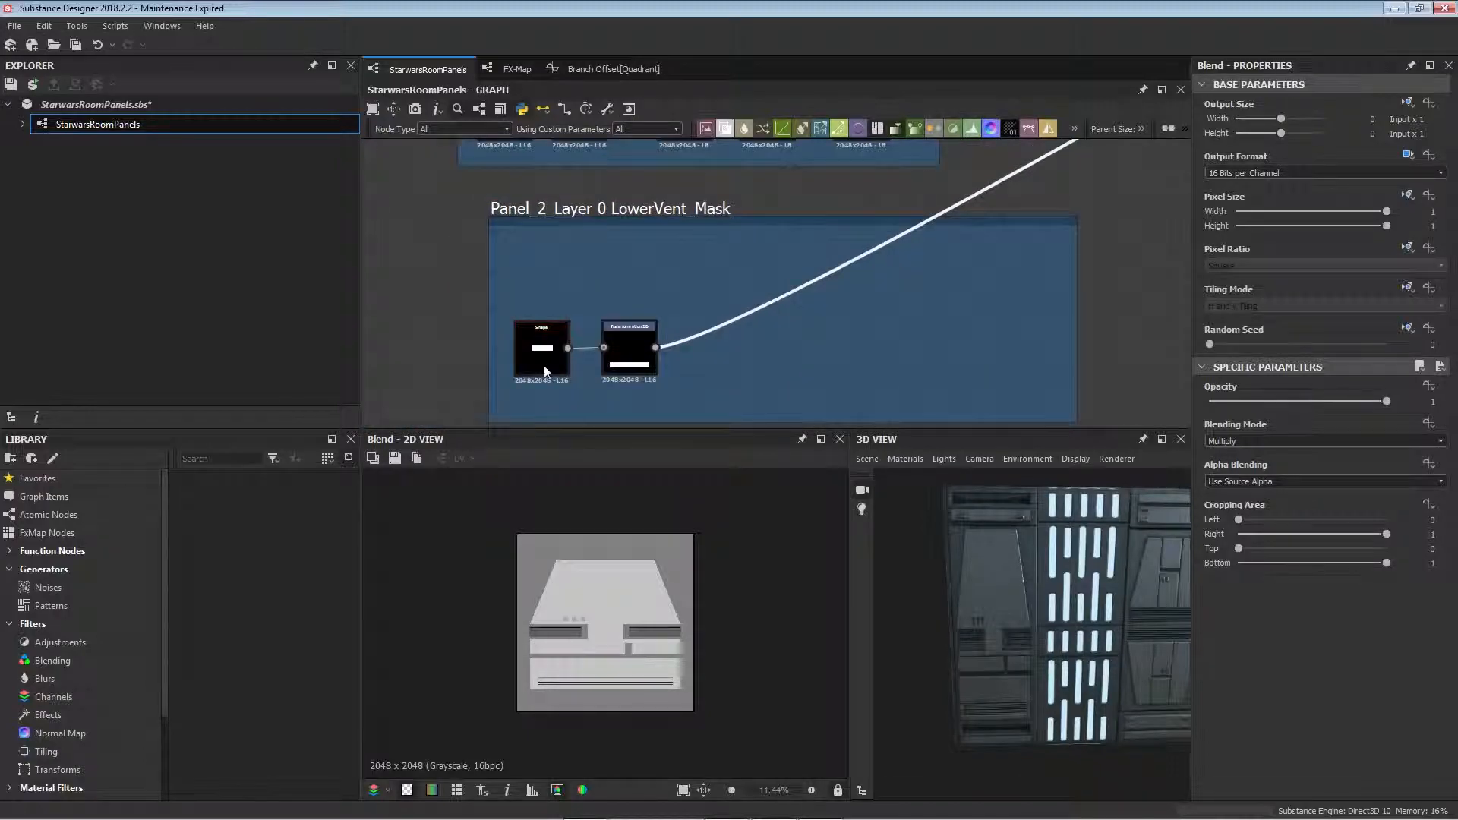
pyautogui.scroll(2, 543, 366)
pyautogui.doubleClick(544, 369)
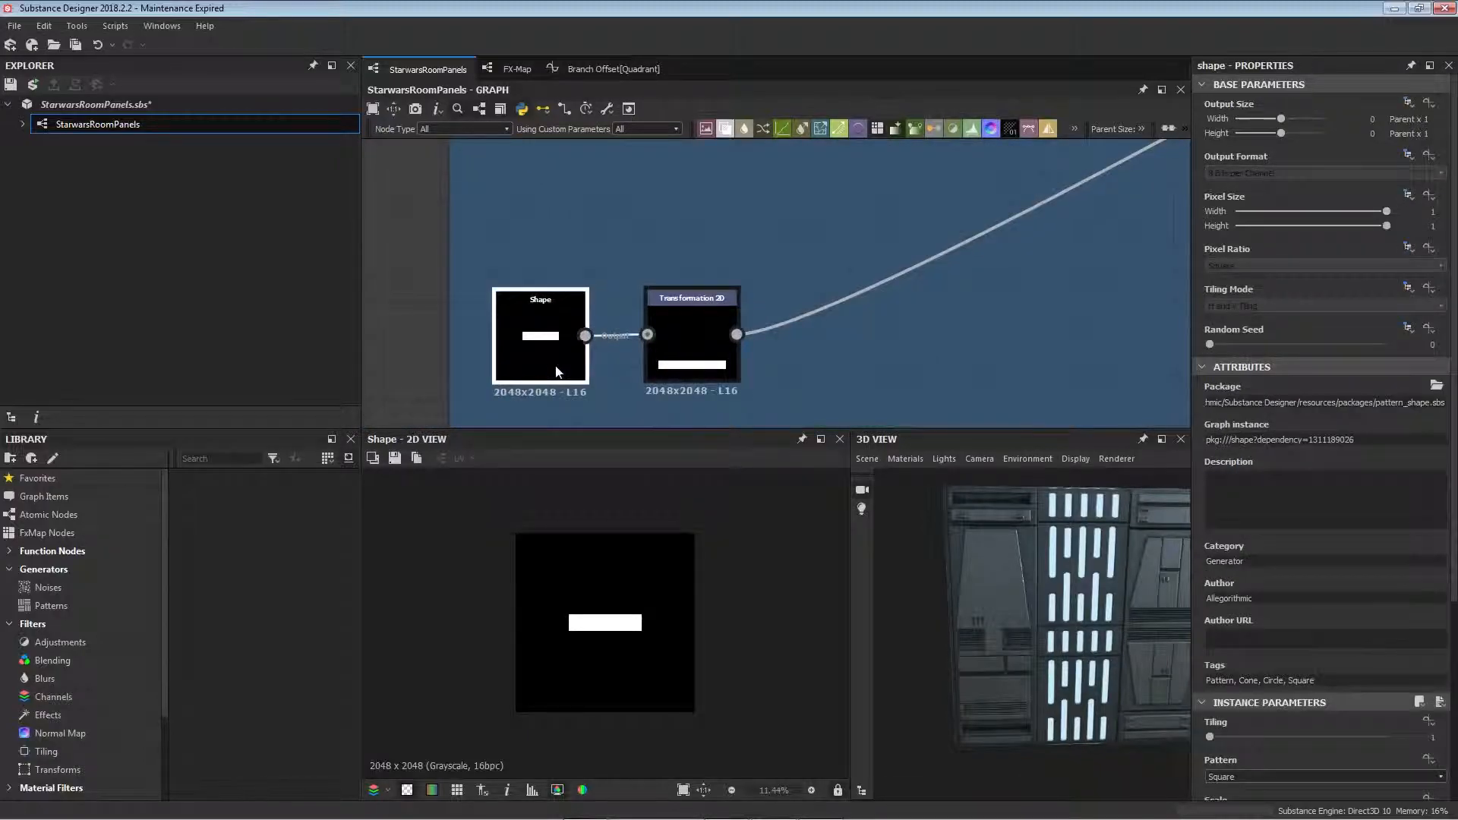
pyautogui.scroll(-3, 1222, 757)
pyautogui.scroll(-2, 1221, 757)
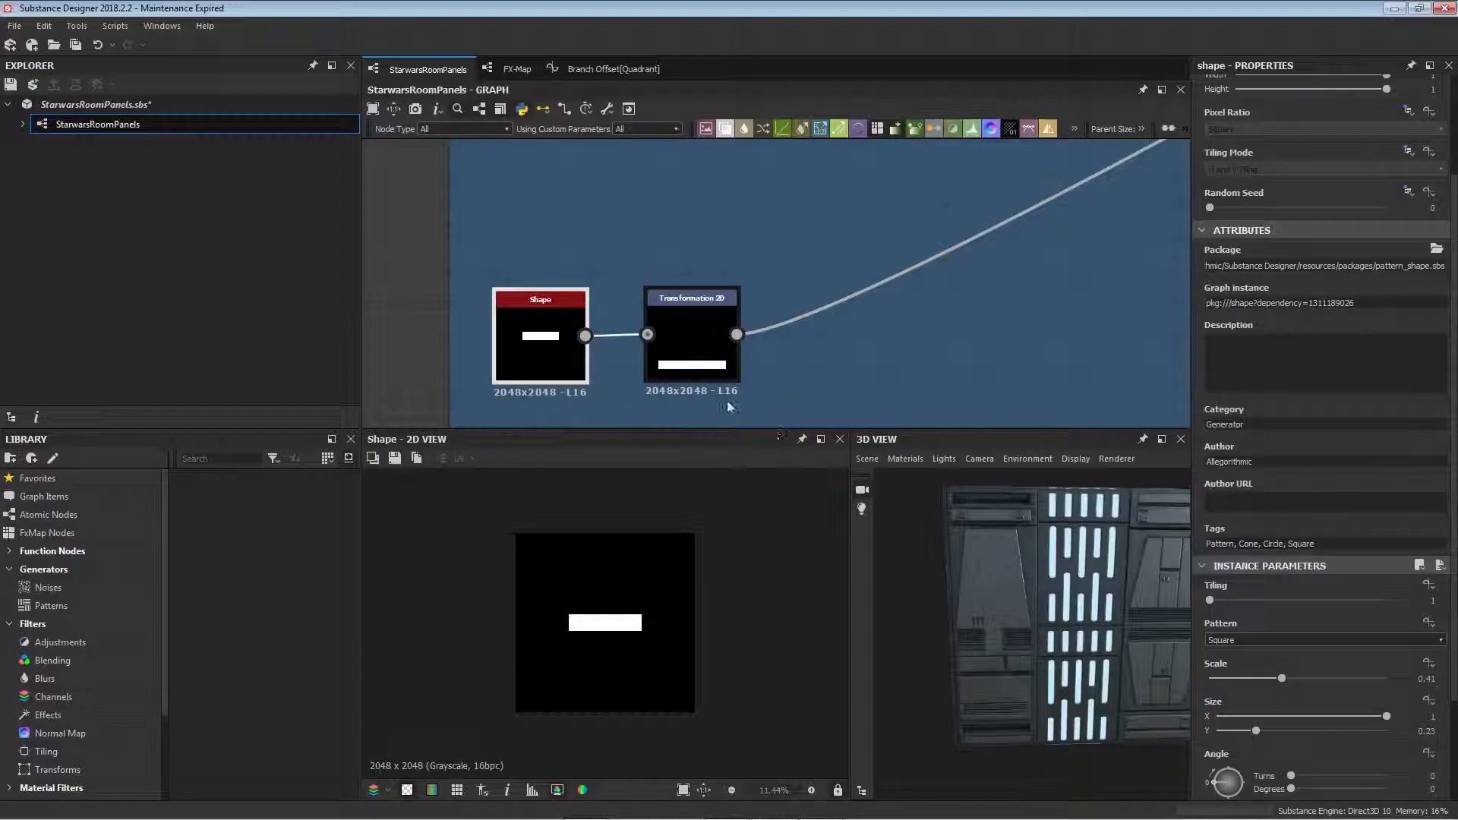
# - Compare the LowerVent_Mask Shape with the Transformation 2D that stretches and offsets it
pyautogui.doubleClick(697, 359)
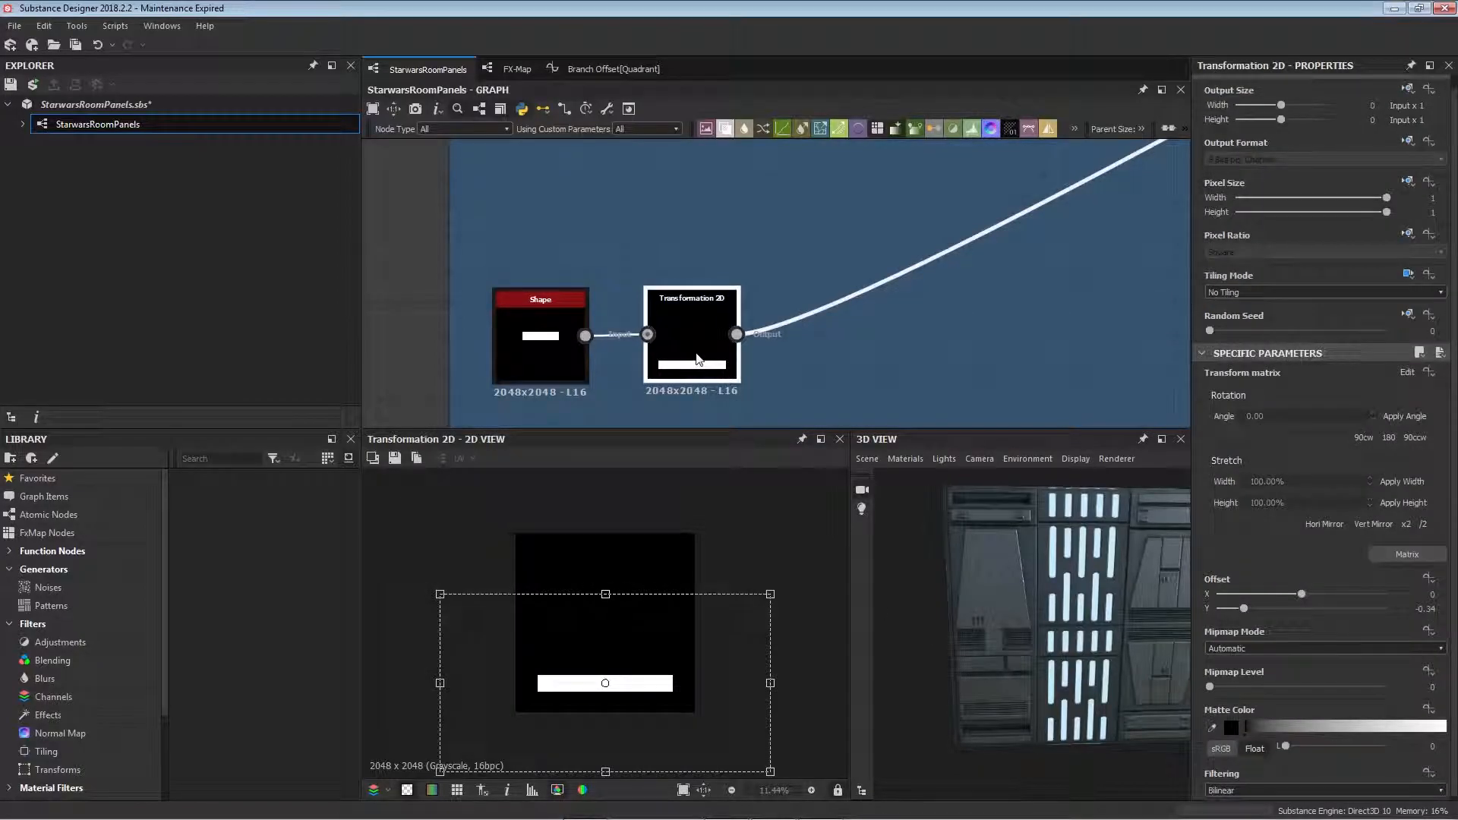
pyautogui.doubleClick(557, 356)
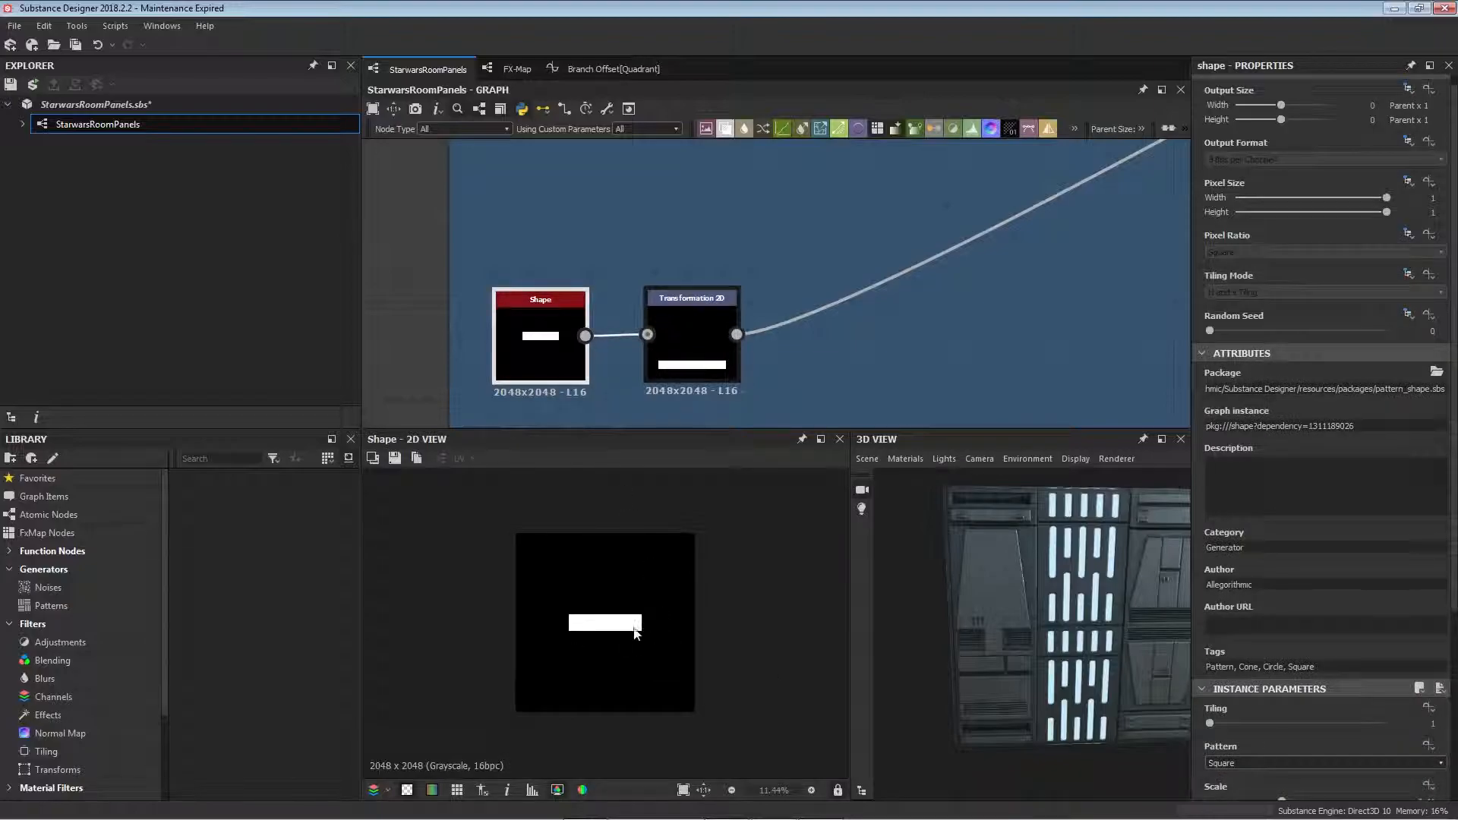
pyautogui.doubleClick(722, 346)
# - Follow the mask output back to the Multiply Blend, preview it and examine the lower vent lines up close
pyautogui.moveTo(1161, 311); pyautogui.dragTo(1038, 412, button='middle')
pyautogui.scroll(-1, 780, 302)
pyautogui.scroll(-5, 937, 366)
pyautogui.moveTo(935, 377); pyautogui.dragTo(803, 464, button='middle')
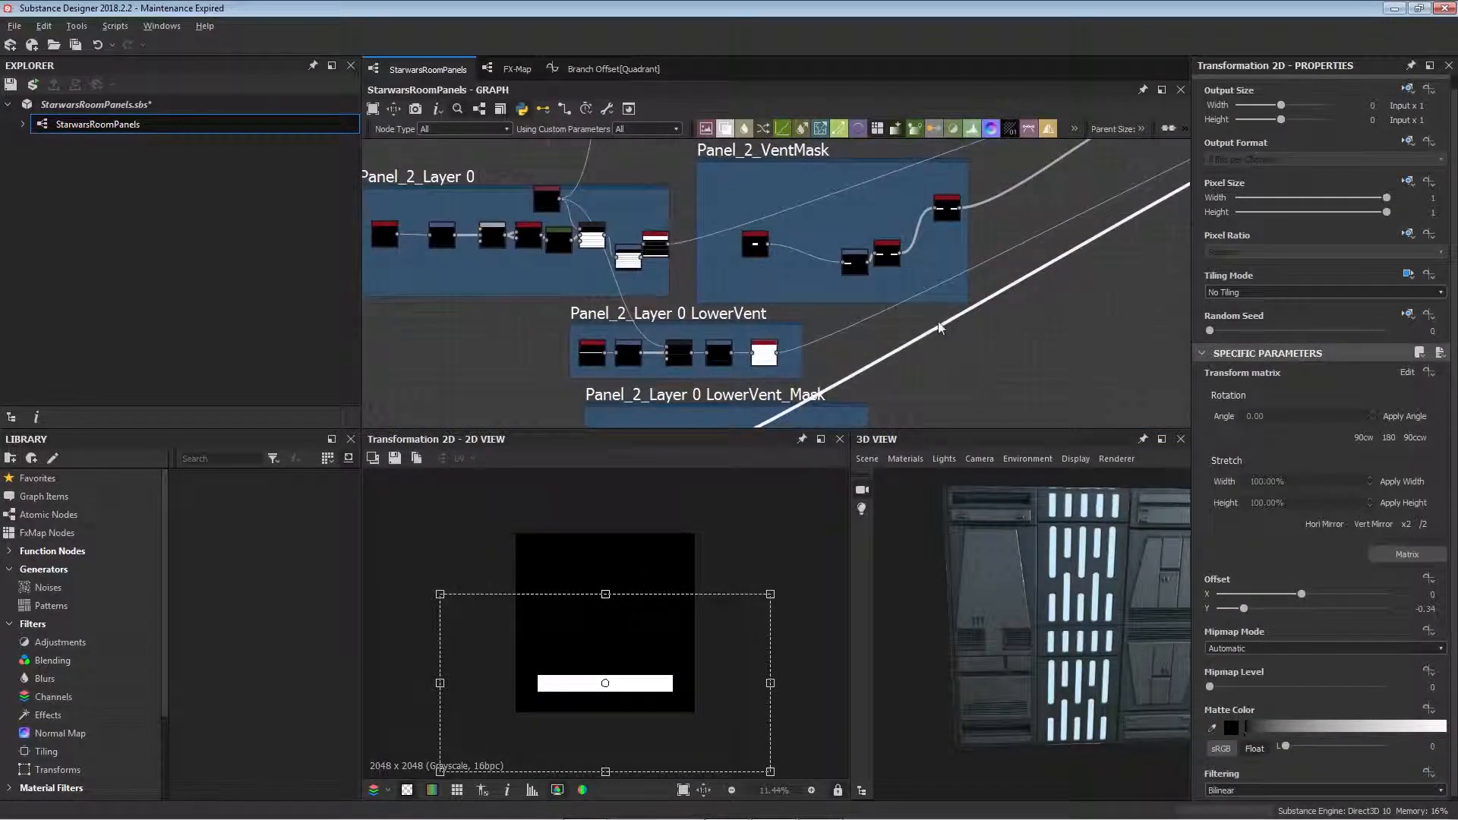
pyautogui.moveTo(938, 322); pyautogui.dragTo(731, 330, button='middle')
pyautogui.moveTo(1082, 328); pyautogui.dragTo(816, 414, button='middle')
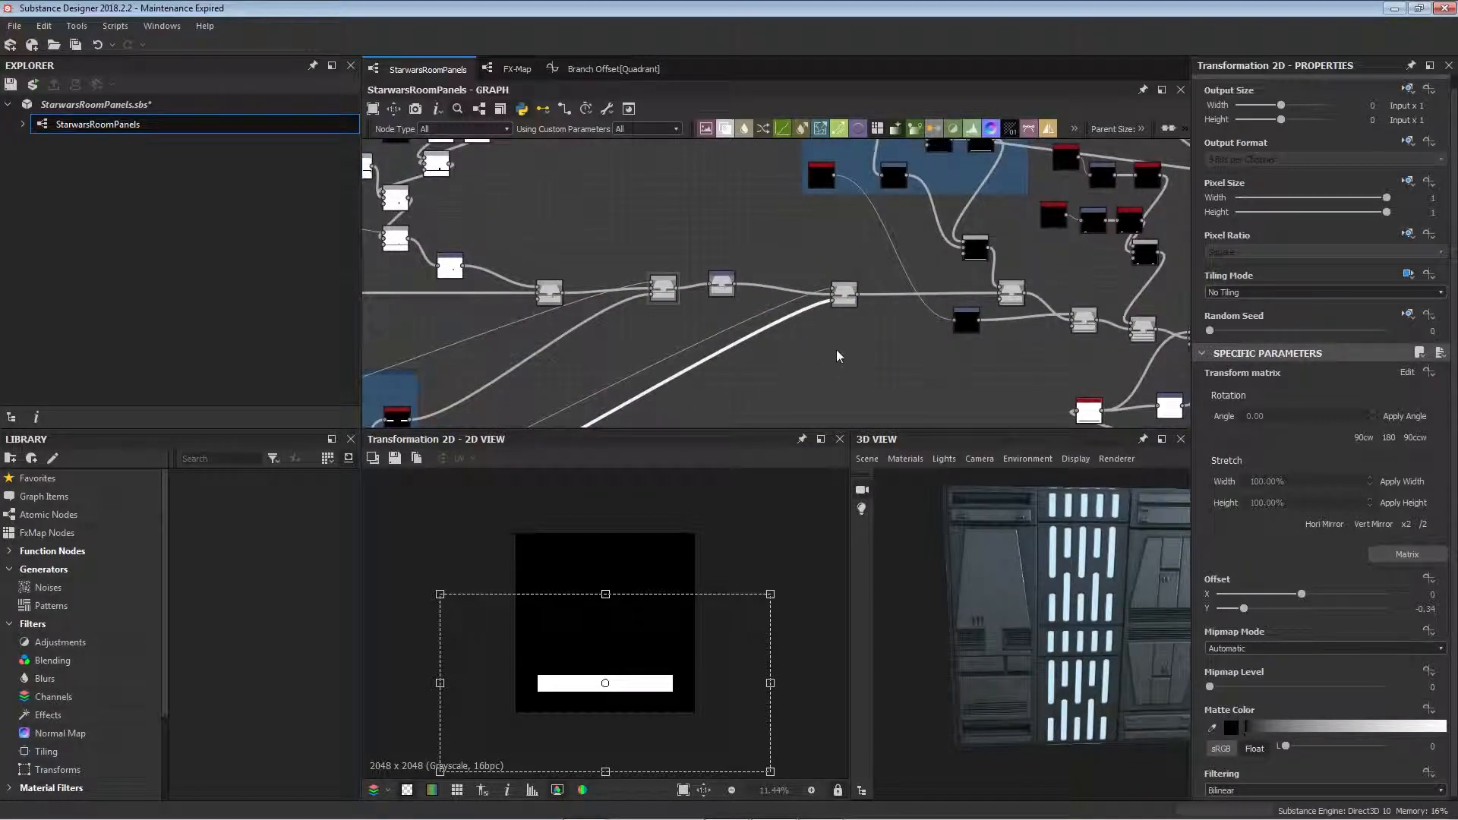
pyautogui.scroll(6, 864, 309)
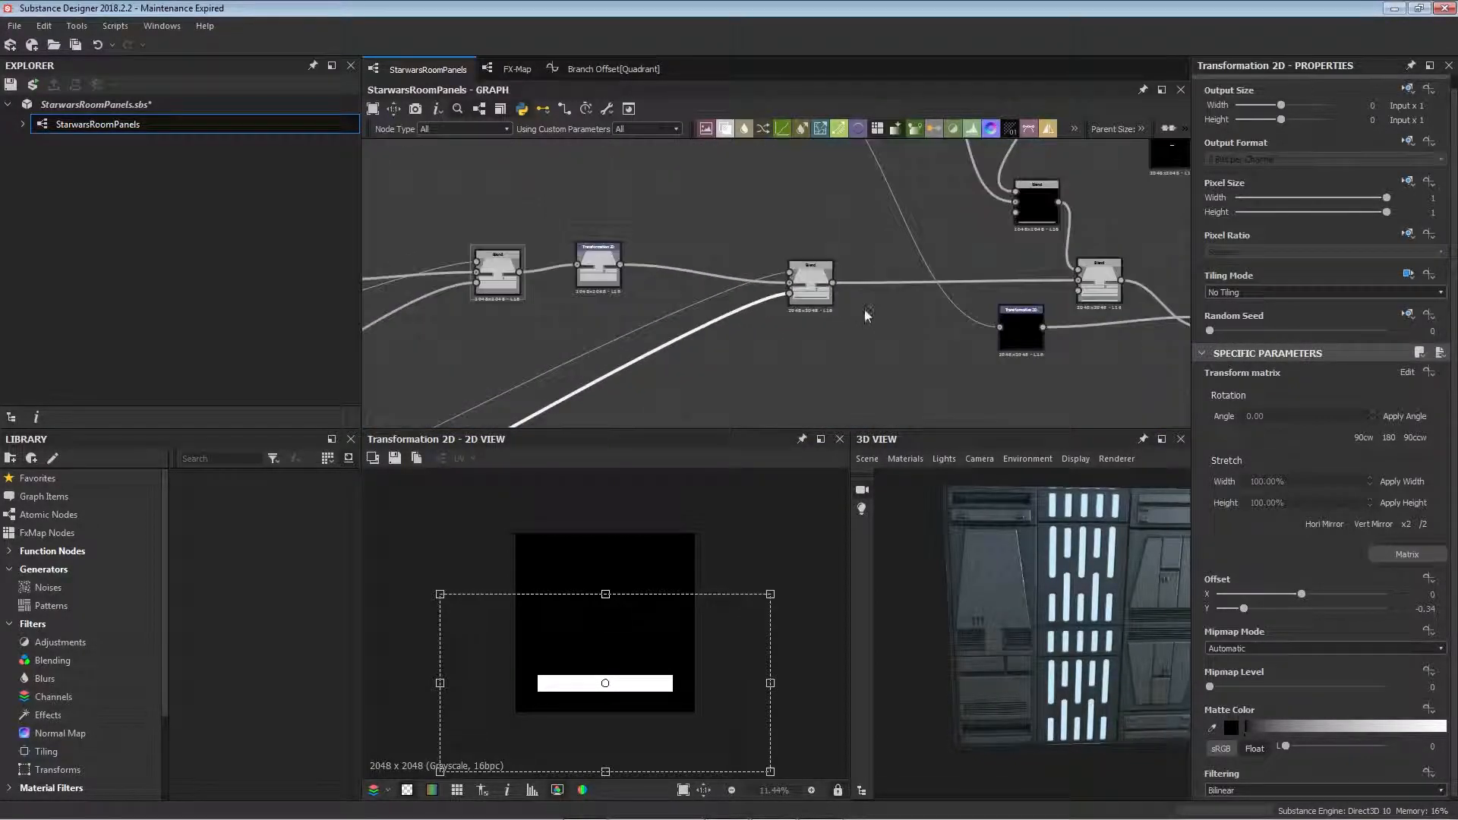
pyautogui.click(814, 300)
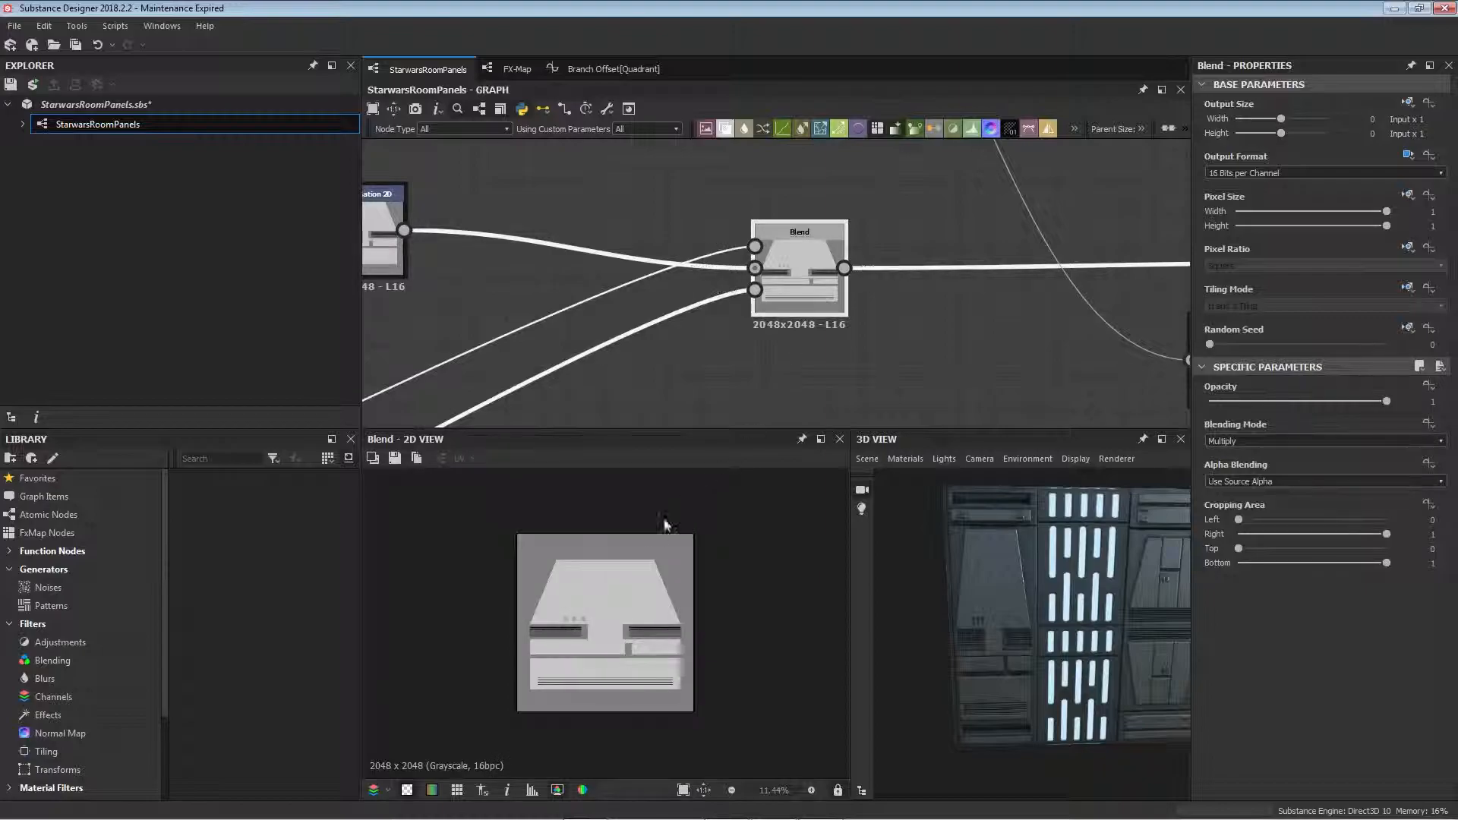
pyautogui.scroll(3, 579, 708)
pyautogui.scroll(1, 578, 707)
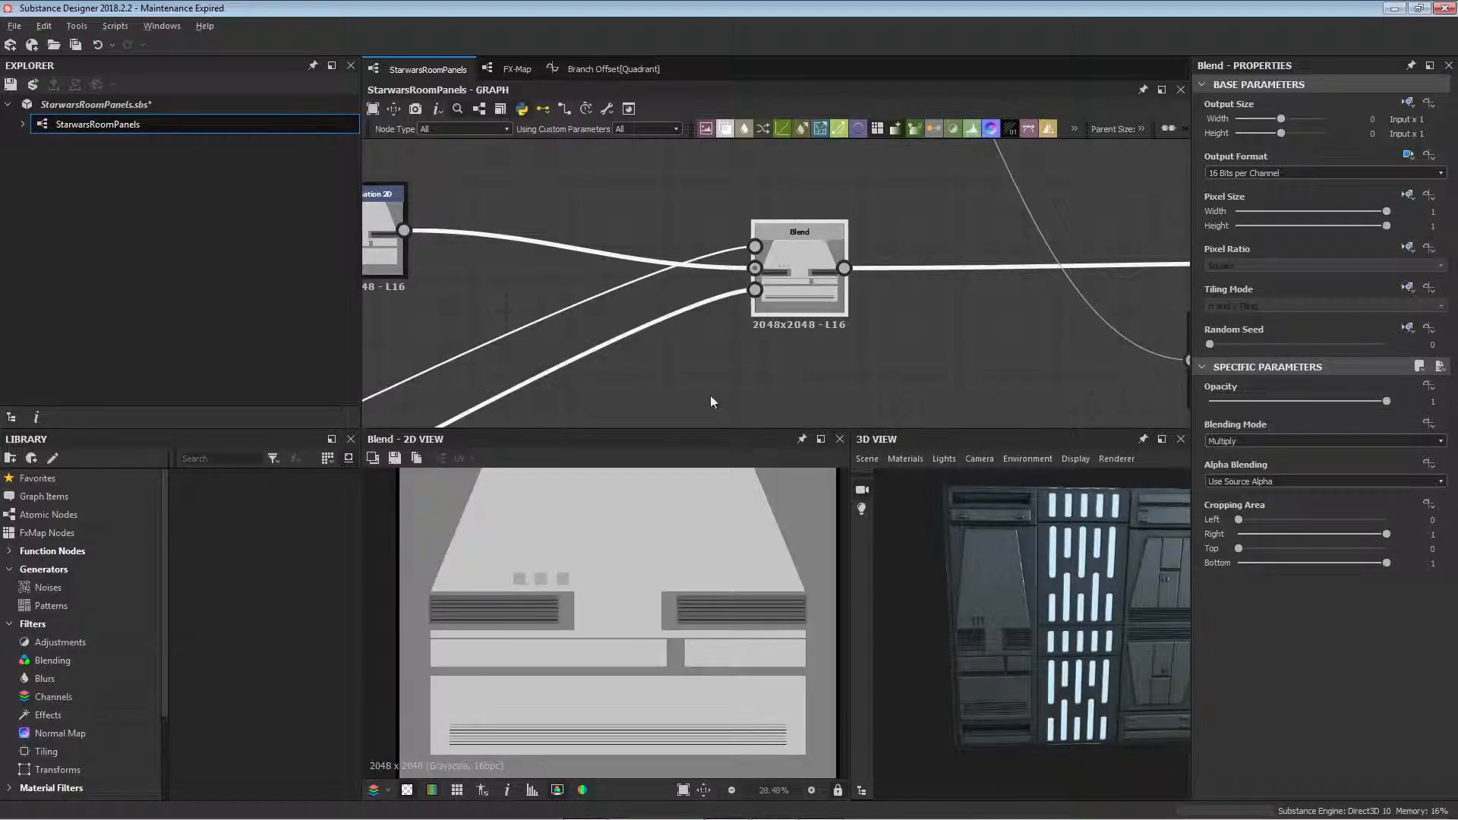
# - Trace the Multiply Blend's other input back to the Panel_2_Layer 0 LowerVent frame and inspect the Shape node that starts its chain
pyautogui.moveTo(703, 378); pyautogui.dragTo(992, 270, button='middle')
pyautogui.scroll(-4, 842, 304)
pyautogui.moveTo(658, 385); pyautogui.dragTo(911, 240, button='middle')
pyautogui.moveTo(615, 362); pyautogui.dragTo(823, 280, button='middle')
pyautogui.moveTo(568, 393); pyautogui.dragTo(873, 280, button='middle')
pyautogui.moveTo(659, 295); pyautogui.dragTo(1043, 413, button='middle')
pyautogui.scroll(1, 567, 198)
pyautogui.doubleClick(566, 198)
pyautogui.moveTo(996, 293); pyautogui.dragTo(827, 213, button='middle')
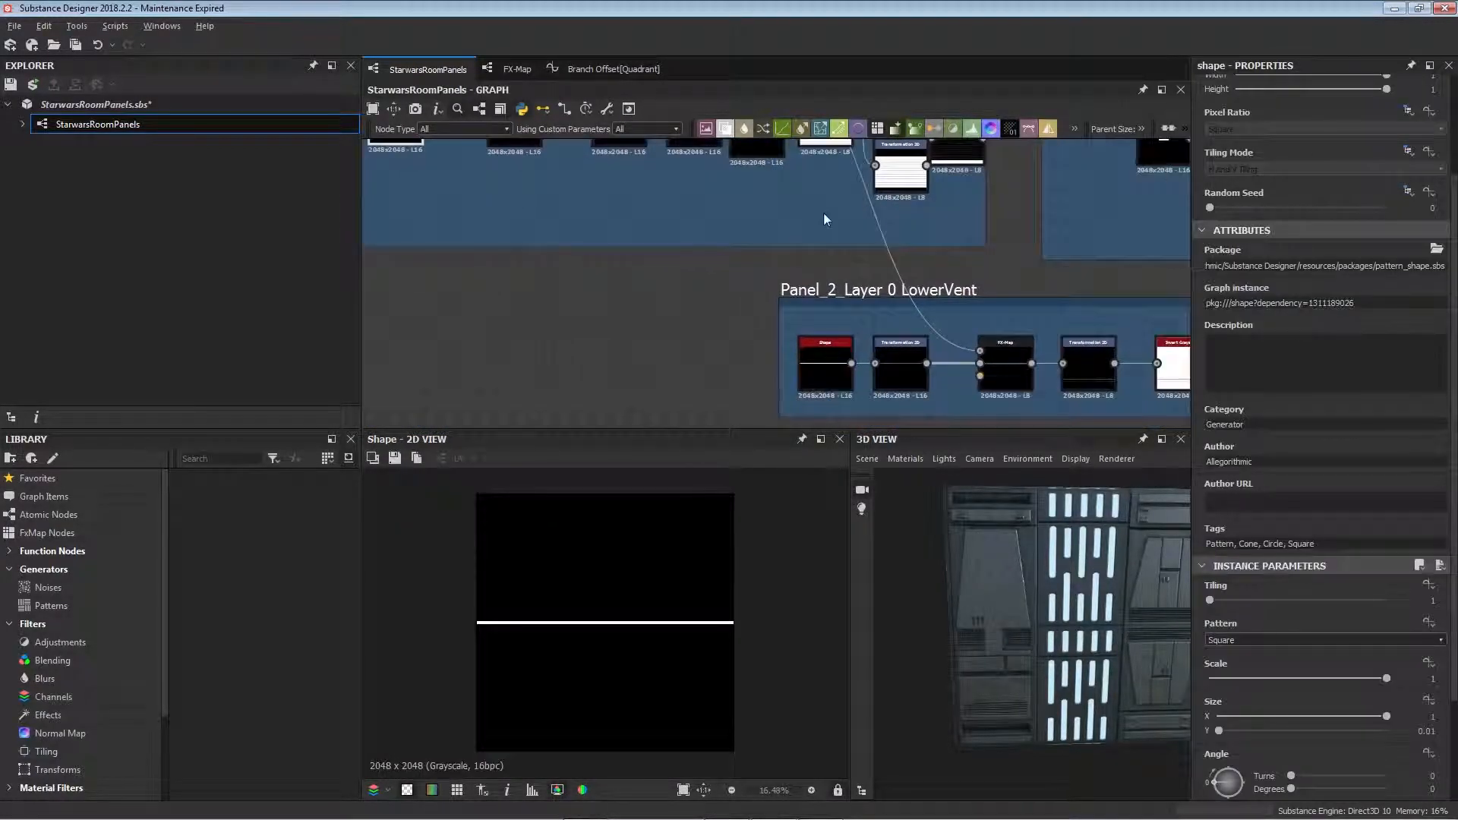
pyautogui.click(826, 366)
pyautogui.moveTo(788, 316); pyautogui.dragTo(684, 363, button='middle')
pyautogui.scroll(-3, 684, 363)
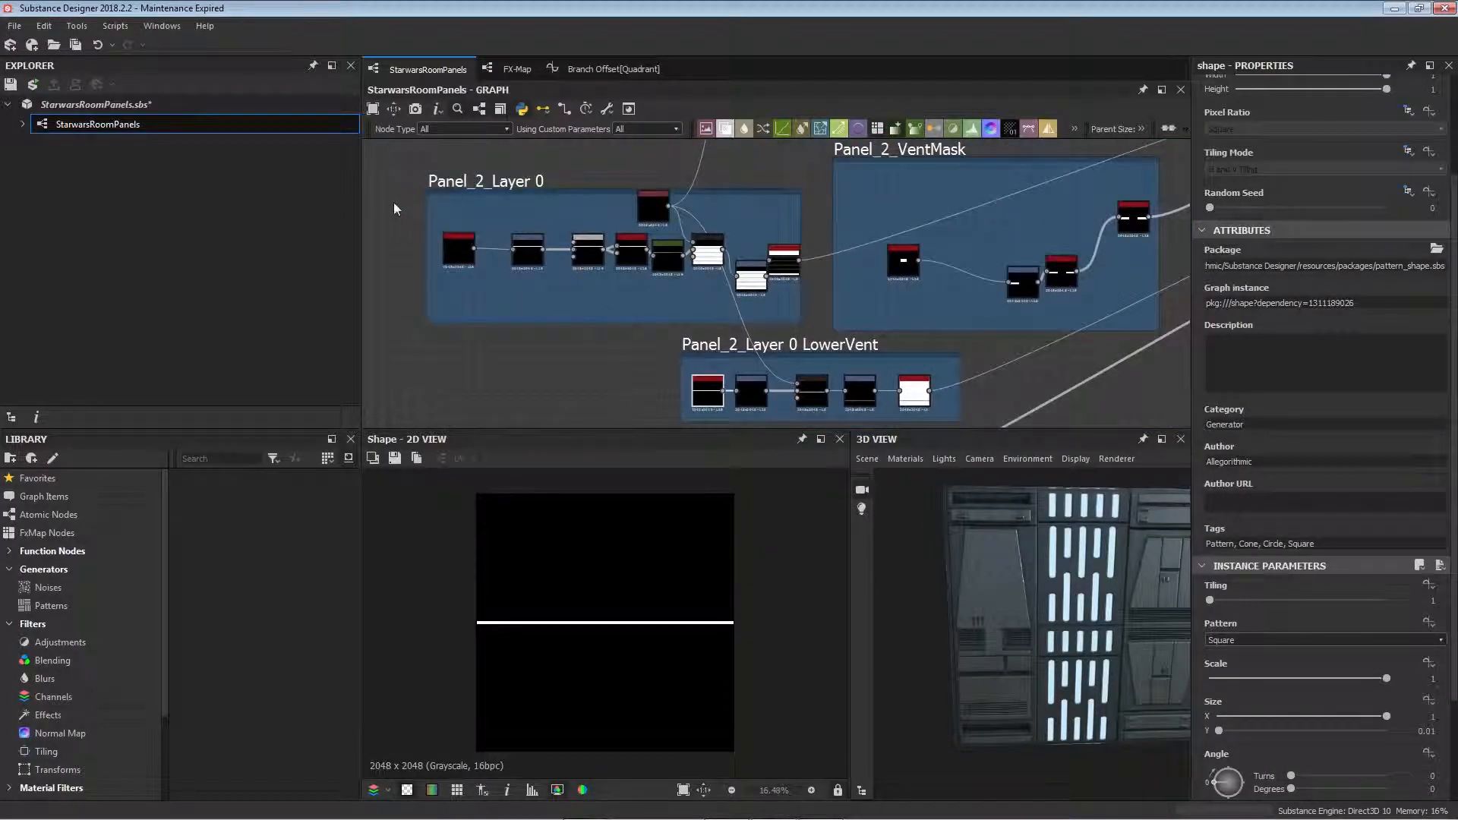
# - Preview the FX-Map in the LowerVent frame and examine its repeated lines up close
pyautogui.doubleClick(810, 403)
pyautogui.scroll(3, 810, 408)
pyautogui.scroll(-3, 833, 396)
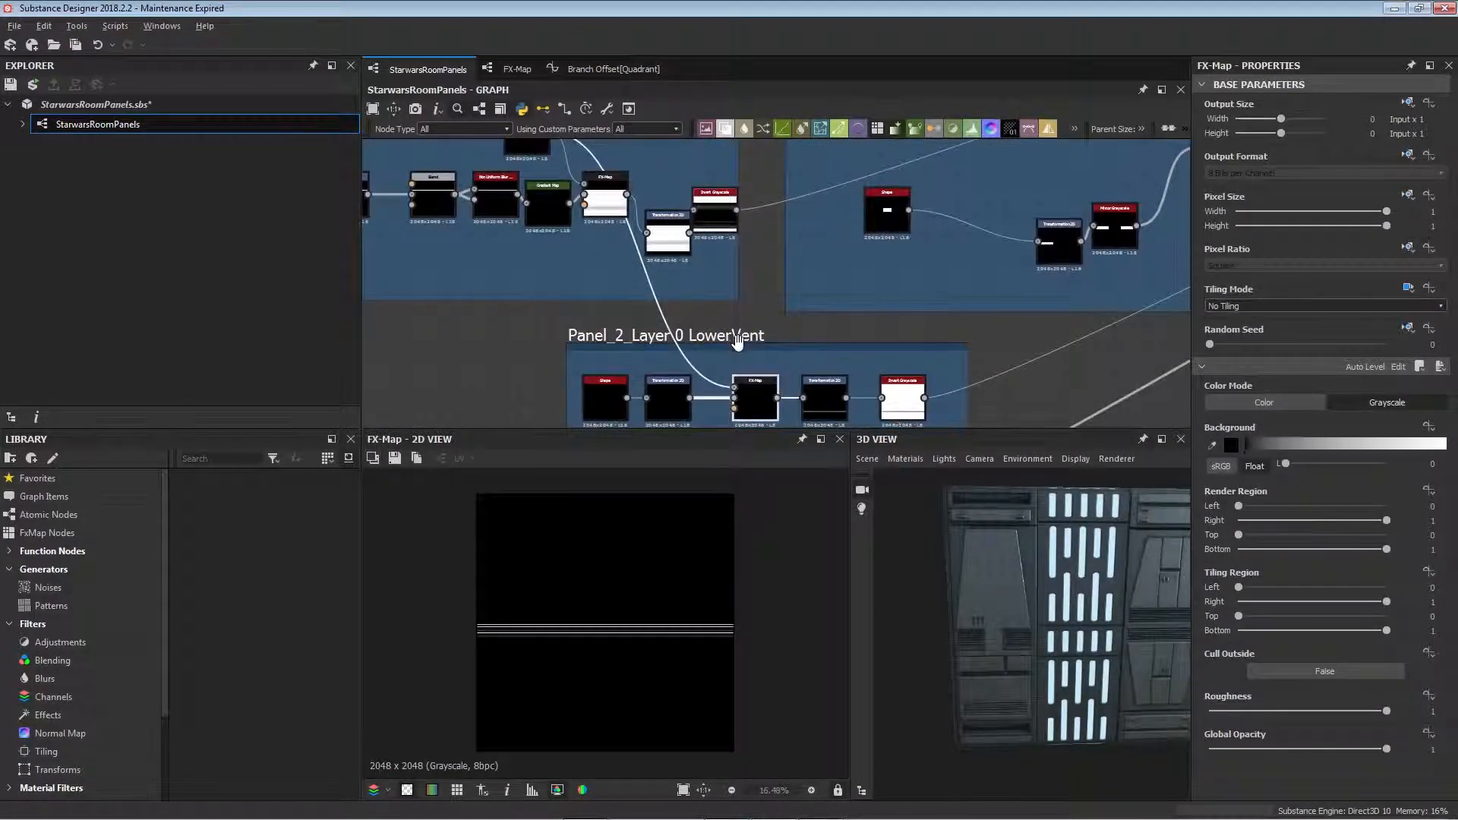
pyautogui.moveTo(738, 342); pyautogui.dragTo(725, 273, button='middle')
pyautogui.scroll(3, 728, 327)
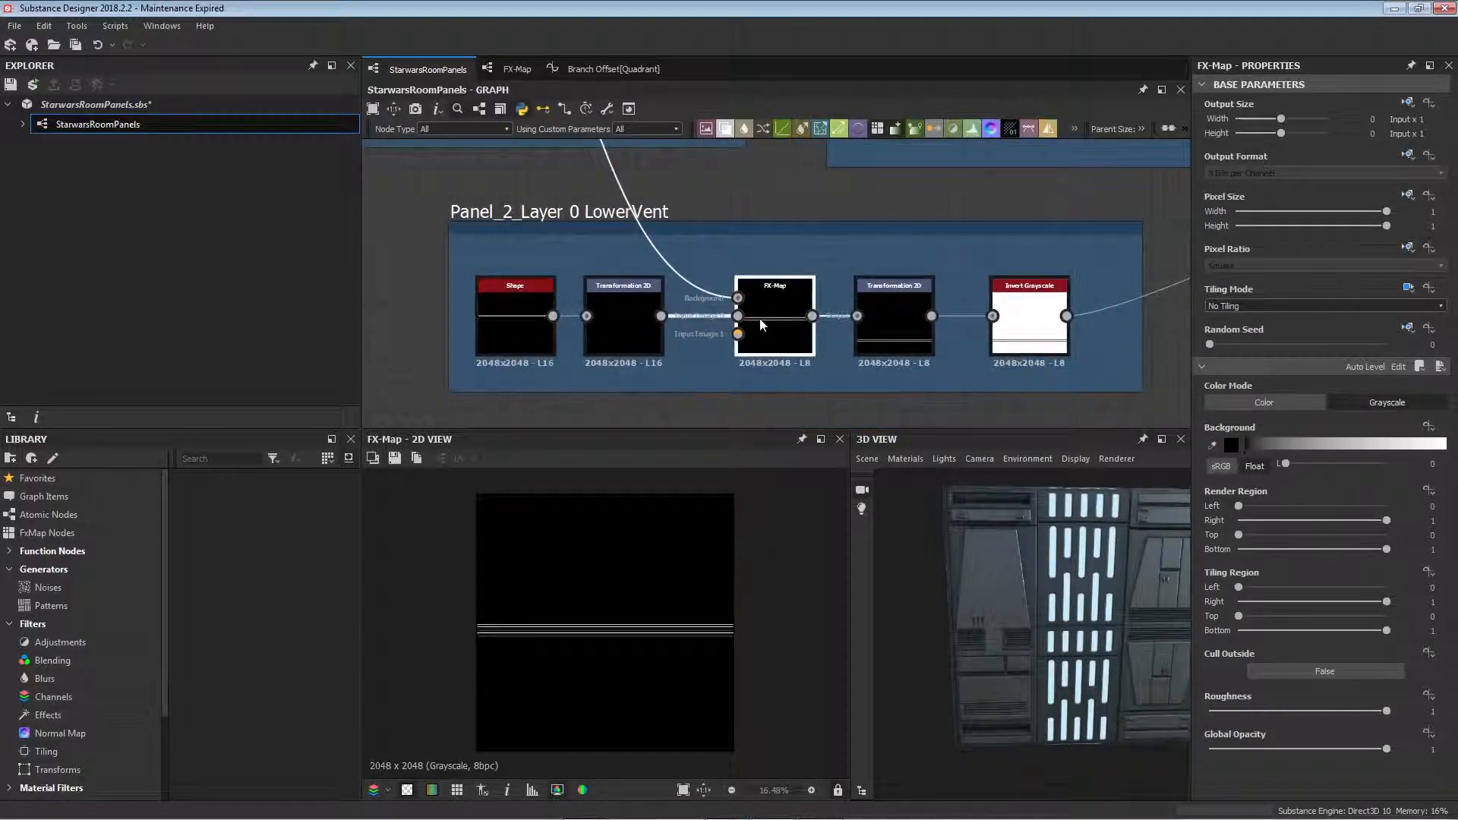
pyautogui.scroll(3, 763, 316)
pyautogui.scroll(5, 688, 576)
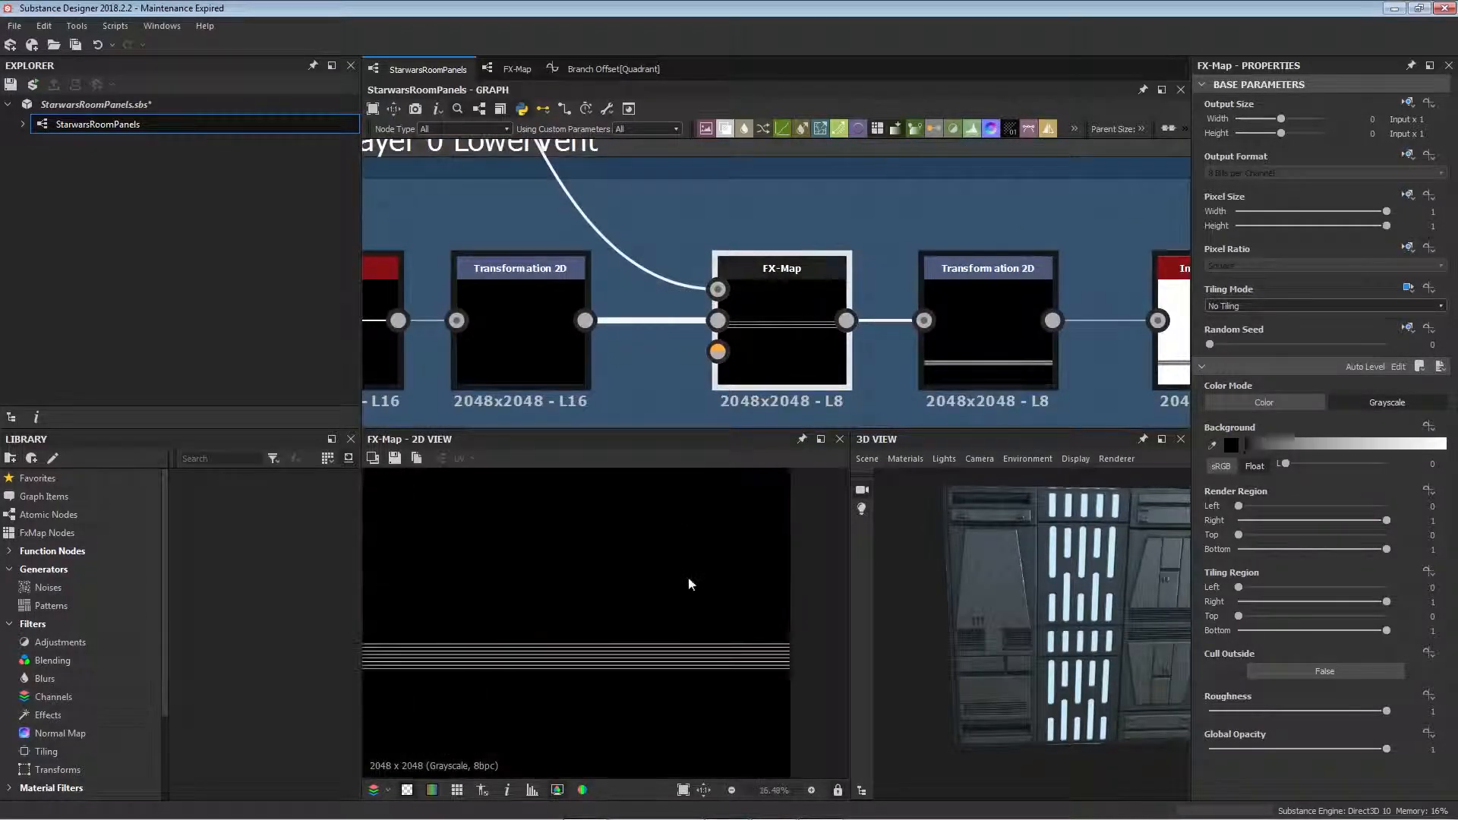
pyautogui.scroll(4, 647, 623)
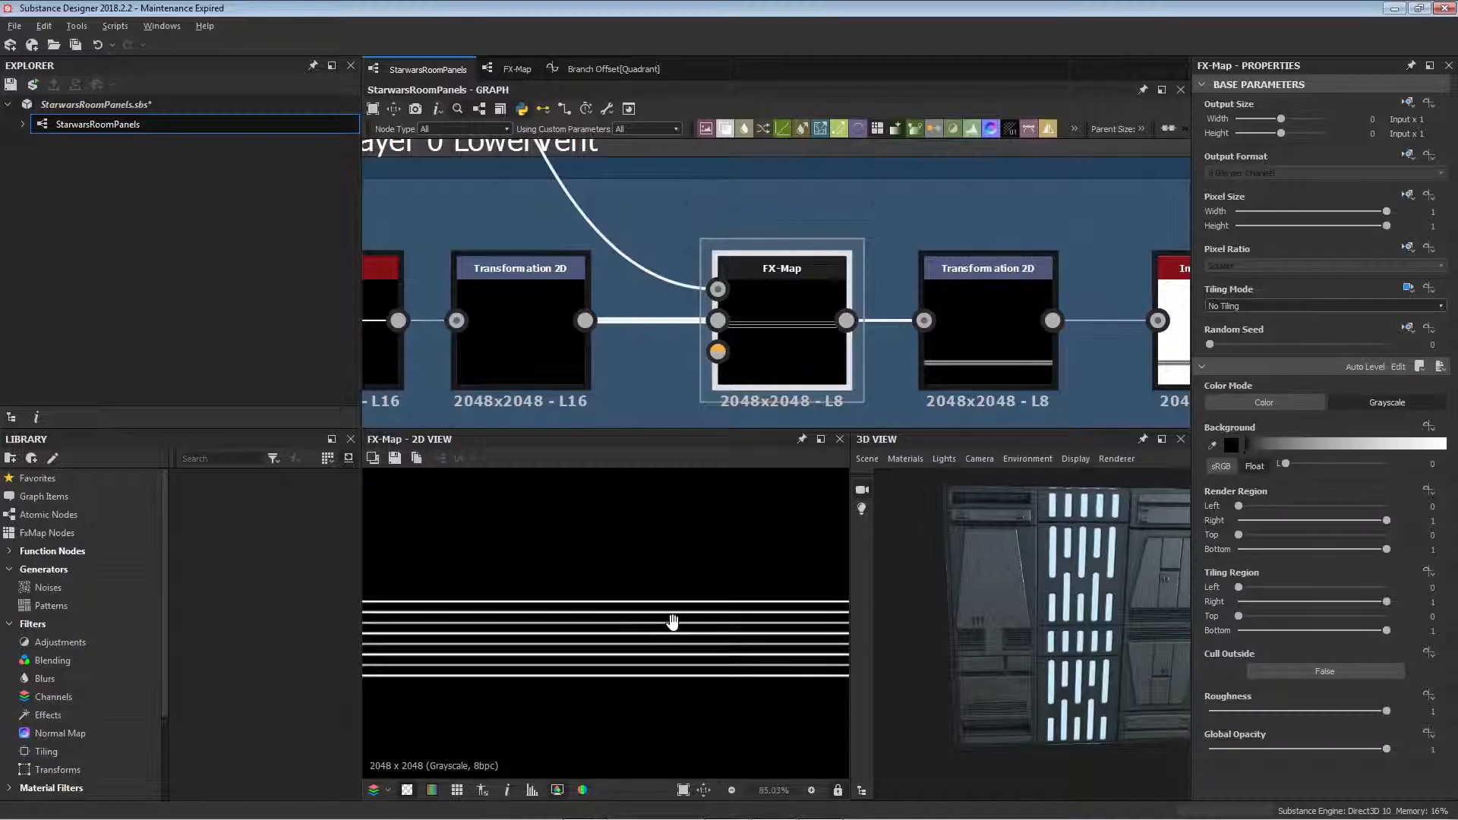
# - Examine the lower vent's slats on the material's 3D preview
pyautogui.scroll(6, 996, 666)
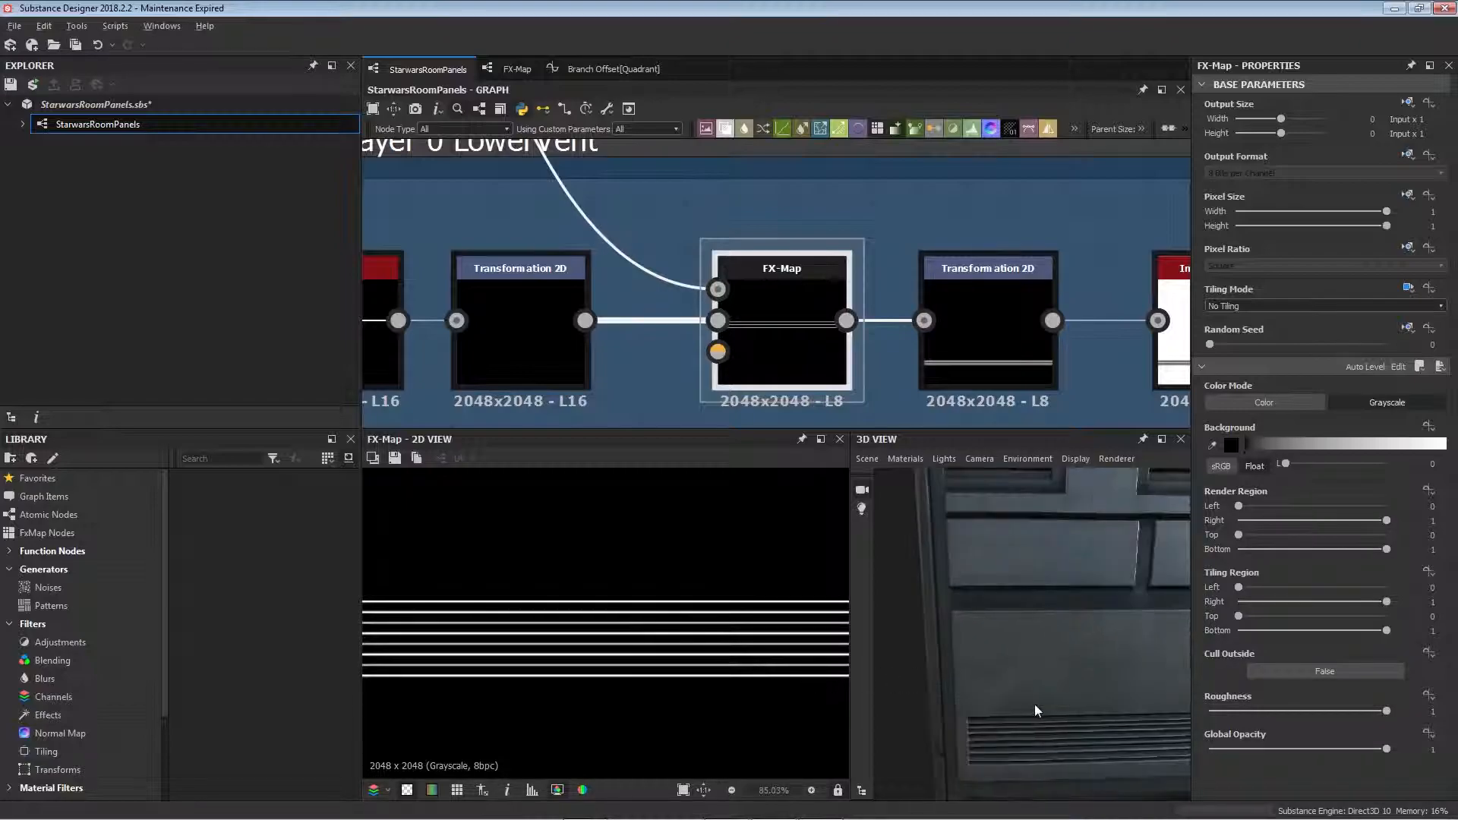
pyautogui.scroll(-4, 968, 645)
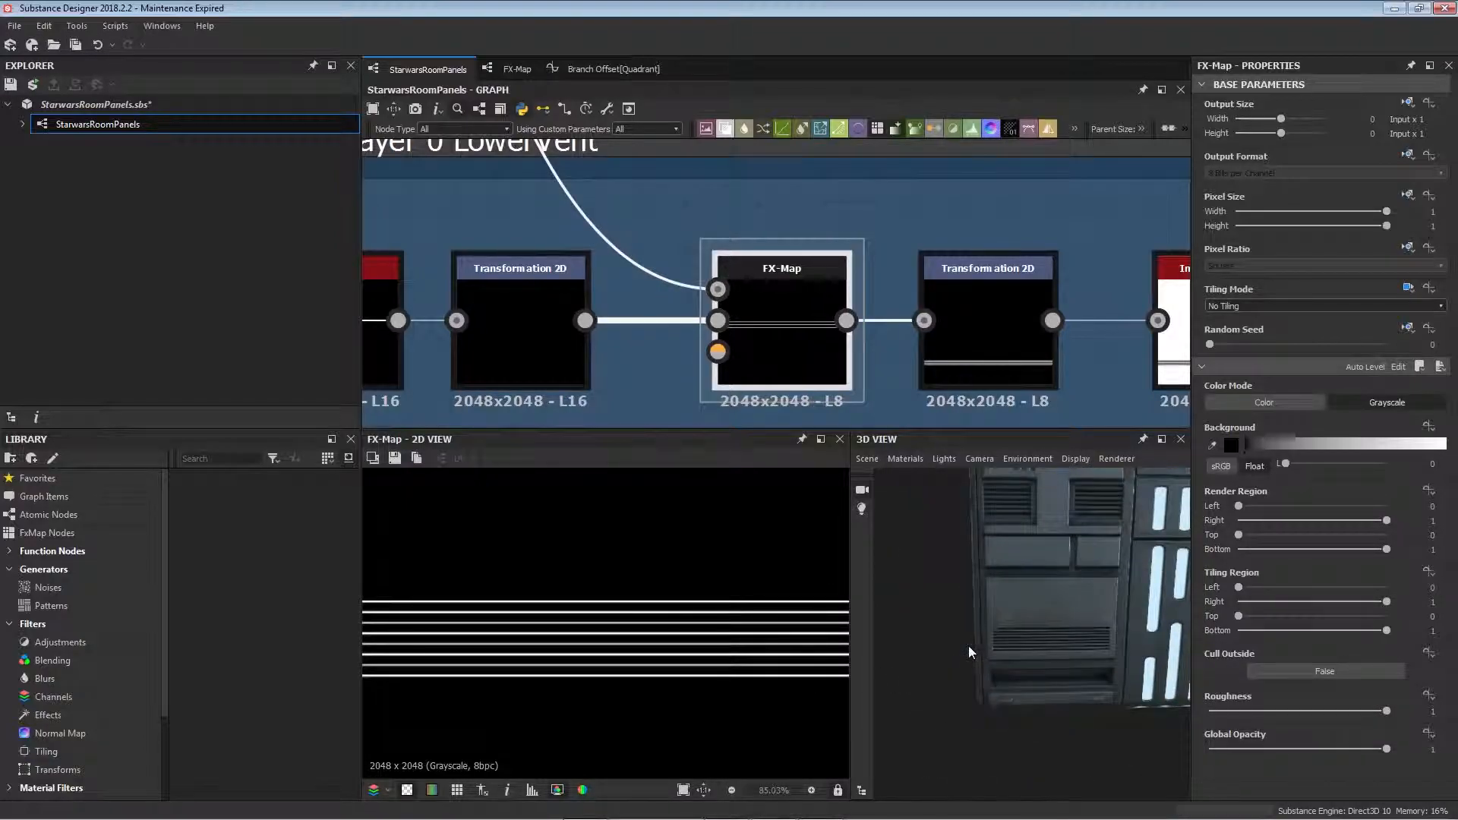
pyautogui.scroll(-5, 714, 356)
# - Preview the Transformation 2D after the LowerVent FX-Map, fit the image in view and examine the offset lines up close
pyautogui.click(693, 334)
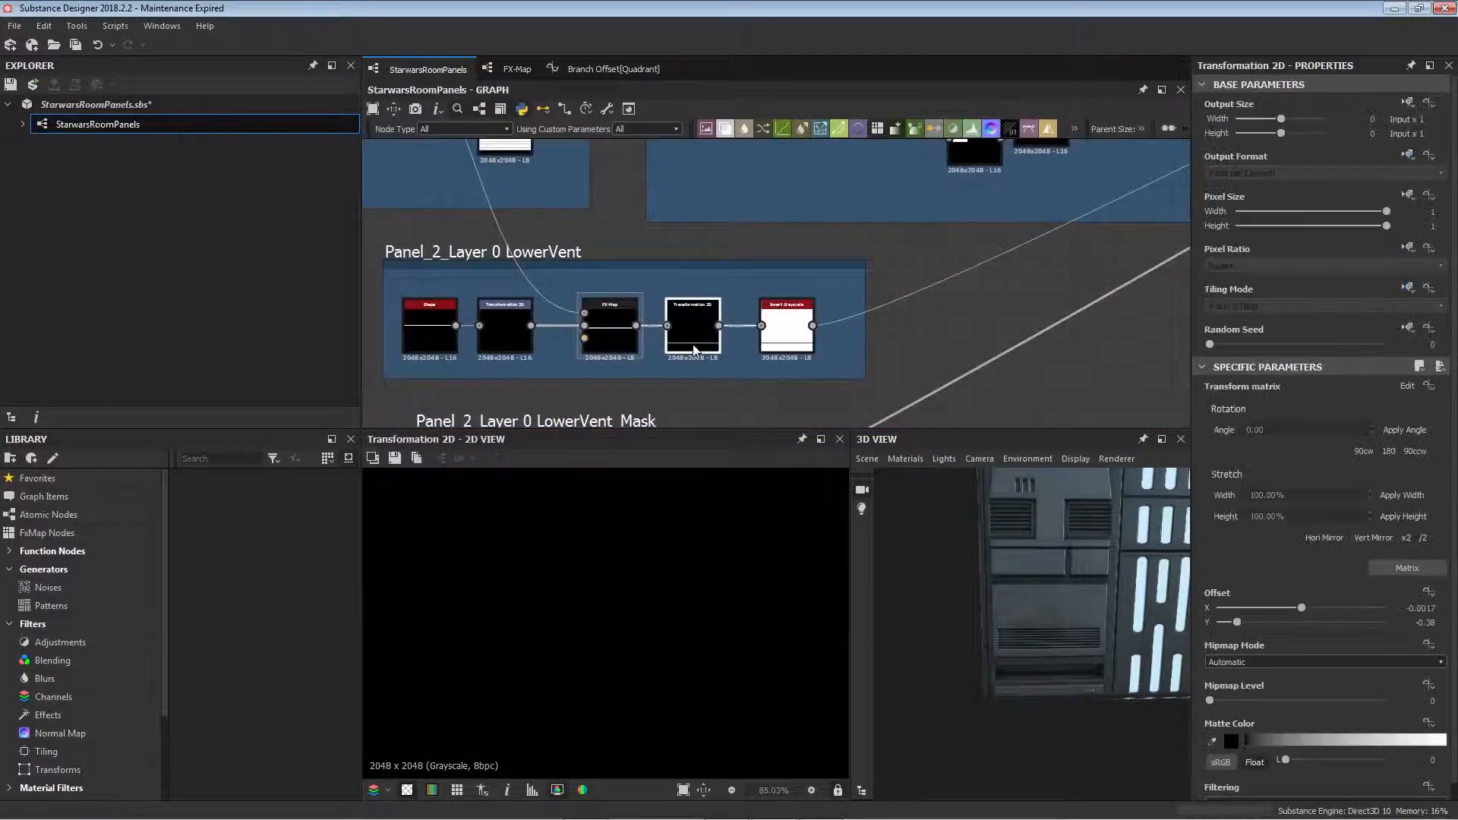
pyautogui.scroll(-6, 657, 634)
pyautogui.press('f')
pyautogui.scroll(5, 641, 742)
pyautogui.scroll(2, 611, 743)
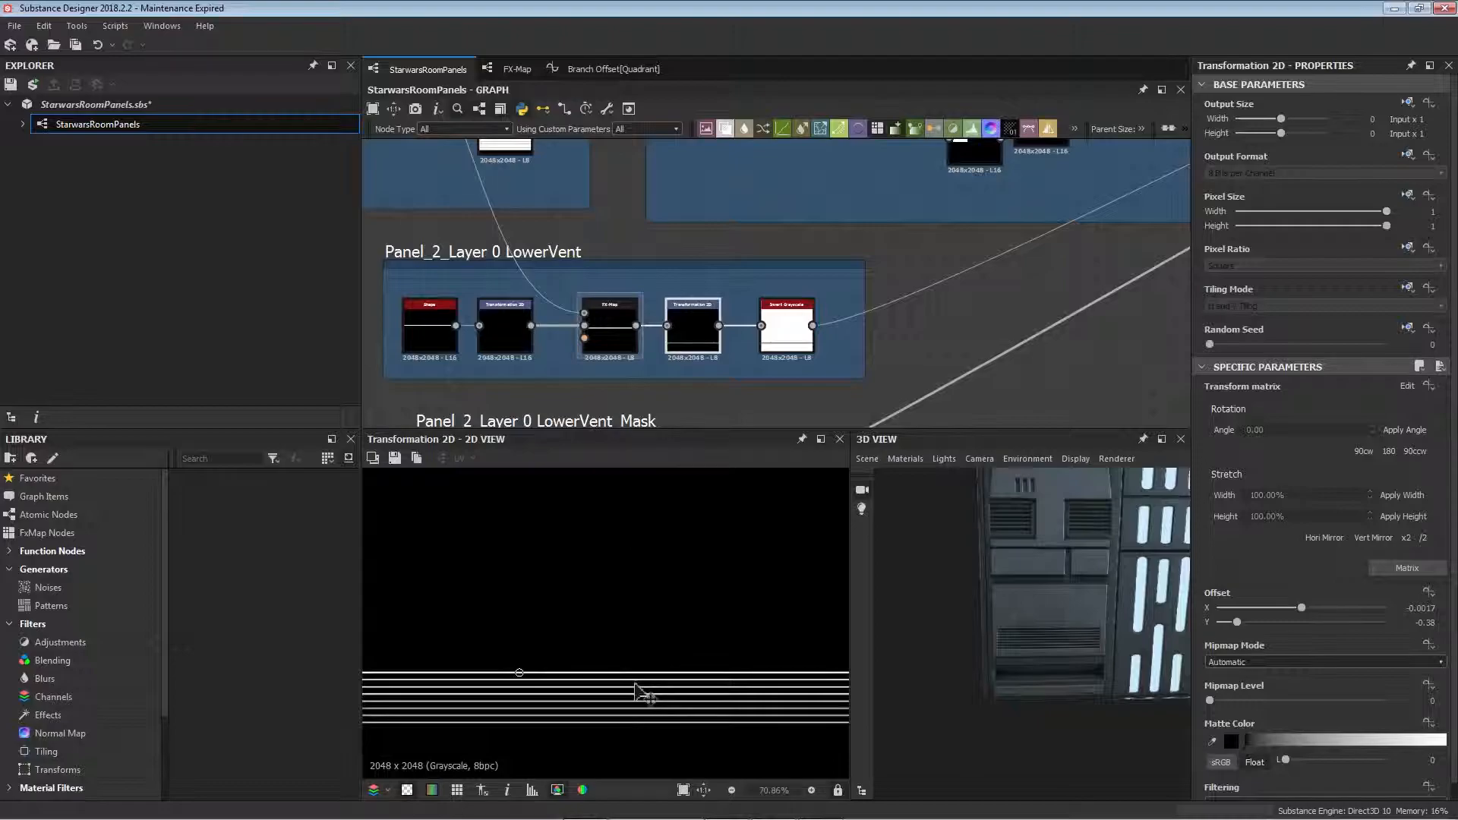
pyautogui.scroll(-9, 649, 623)
pyautogui.scroll(6, 643, 699)
pyautogui.moveTo(689, 310); pyautogui.dragTo(682, 243, button='middle')
pyautogui.moveTo(783, 700); pyautogui.dragTo(636, 700, button='middle')
pyautogui.scroll(6, 638, 752)
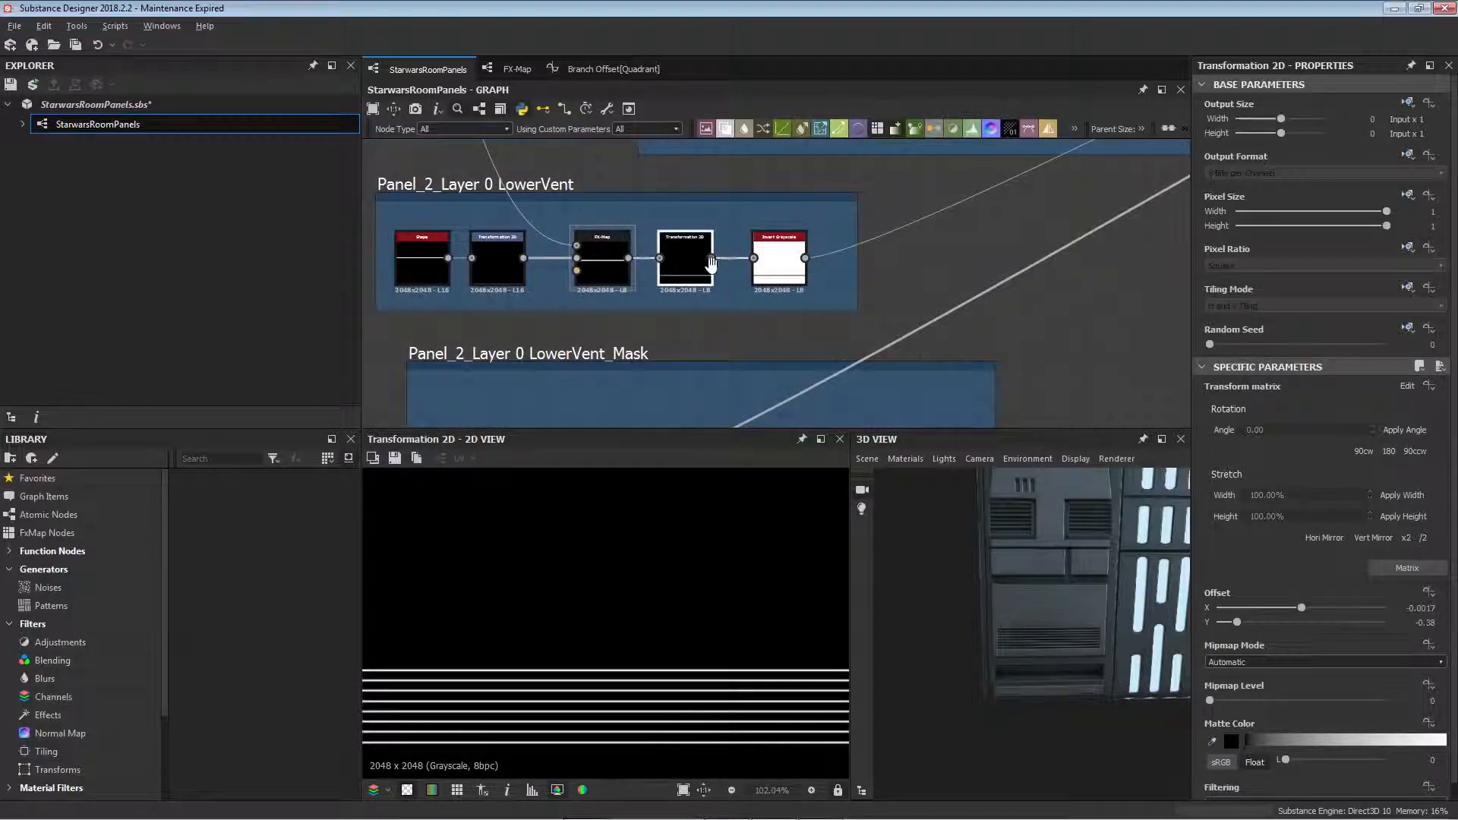
# - Preview the LowerVent Invert Grayscale and follow its output to the Multiply Blend, examining the resulting Panel_2 height shape
pyautogui.moveTo(712, 266); pyautogui.dragTo(633, 299, button='middle')
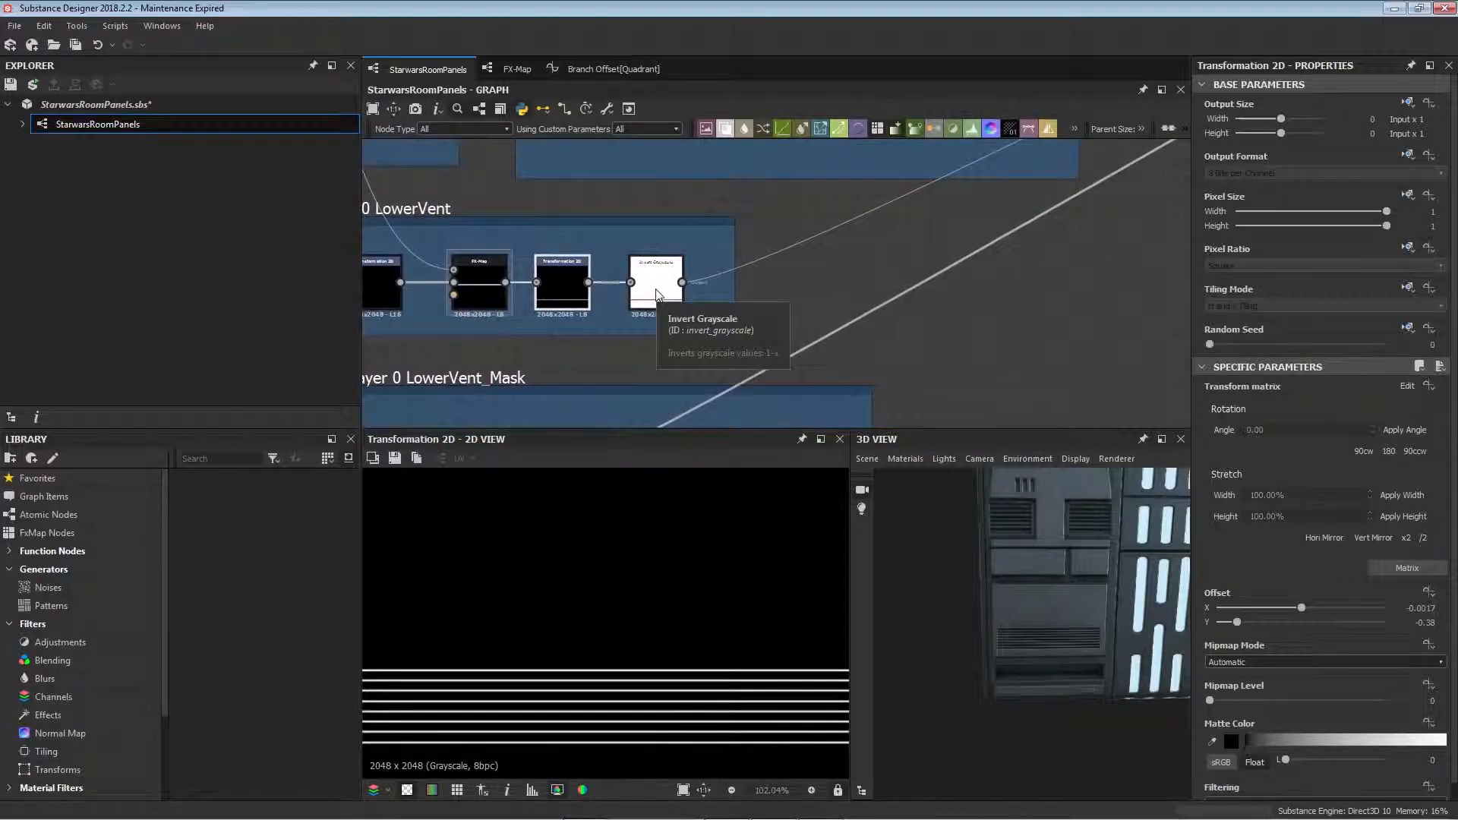
pyautogui.doubleClick(658, 295)
pyautogui.scroll(-6, 673, 667)
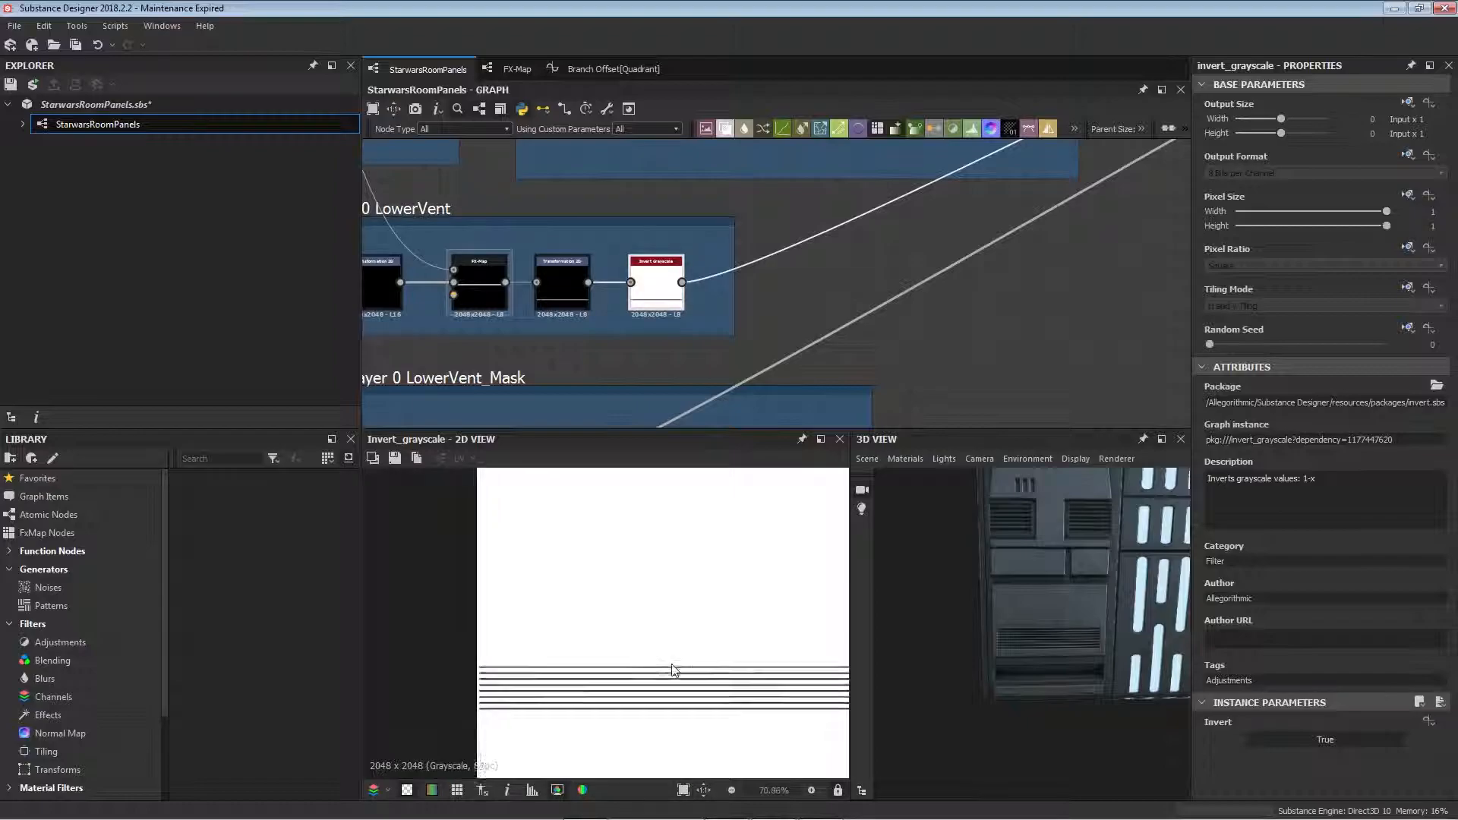
pyautogui.scroll(-6, 835, 218)
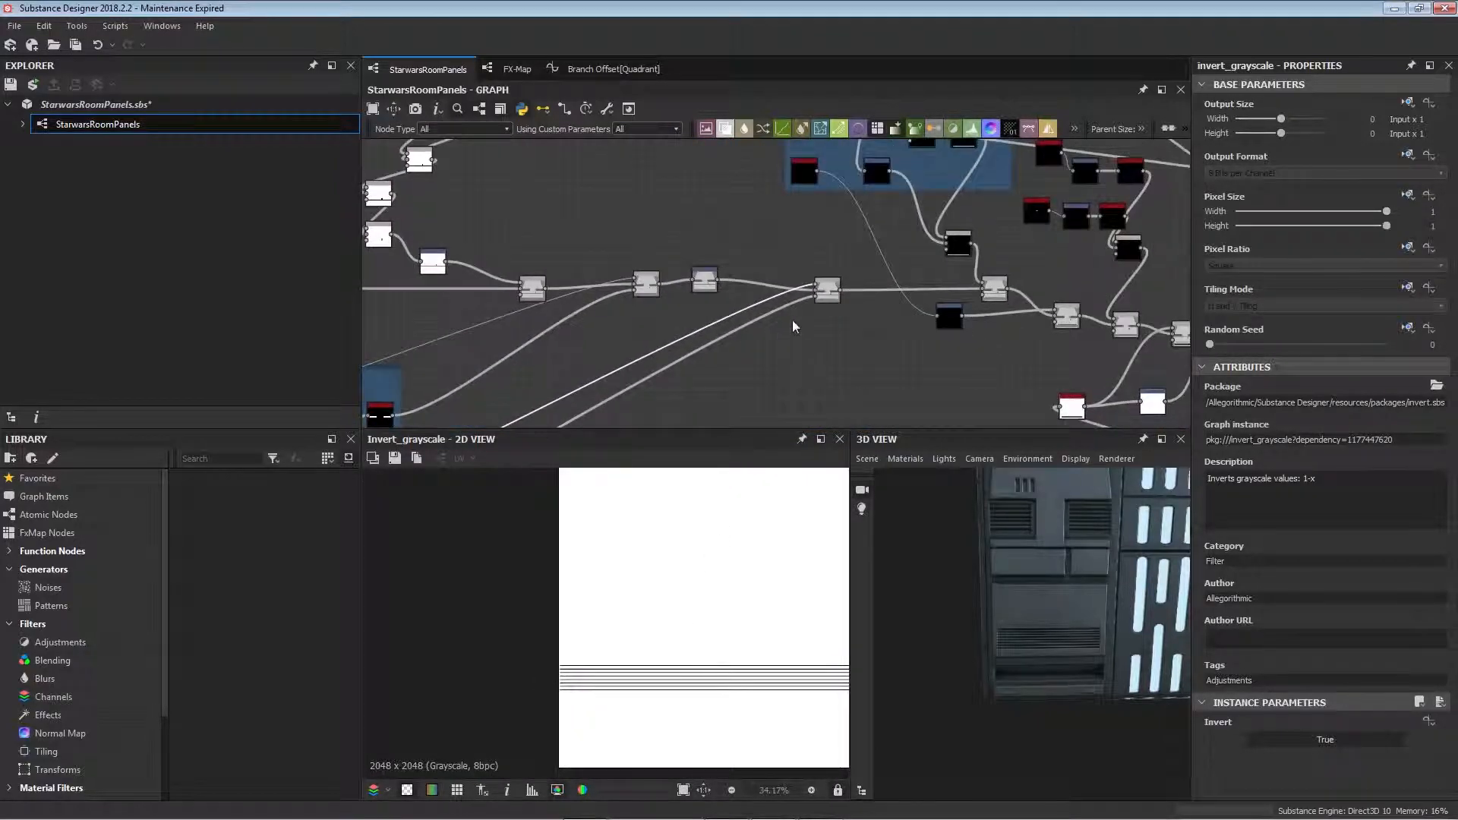
pyautogui.doubleClick(826, 289)
pyautogui.moveTo(706, 714); pyautogui.dragTo(511, 748, button='middle')
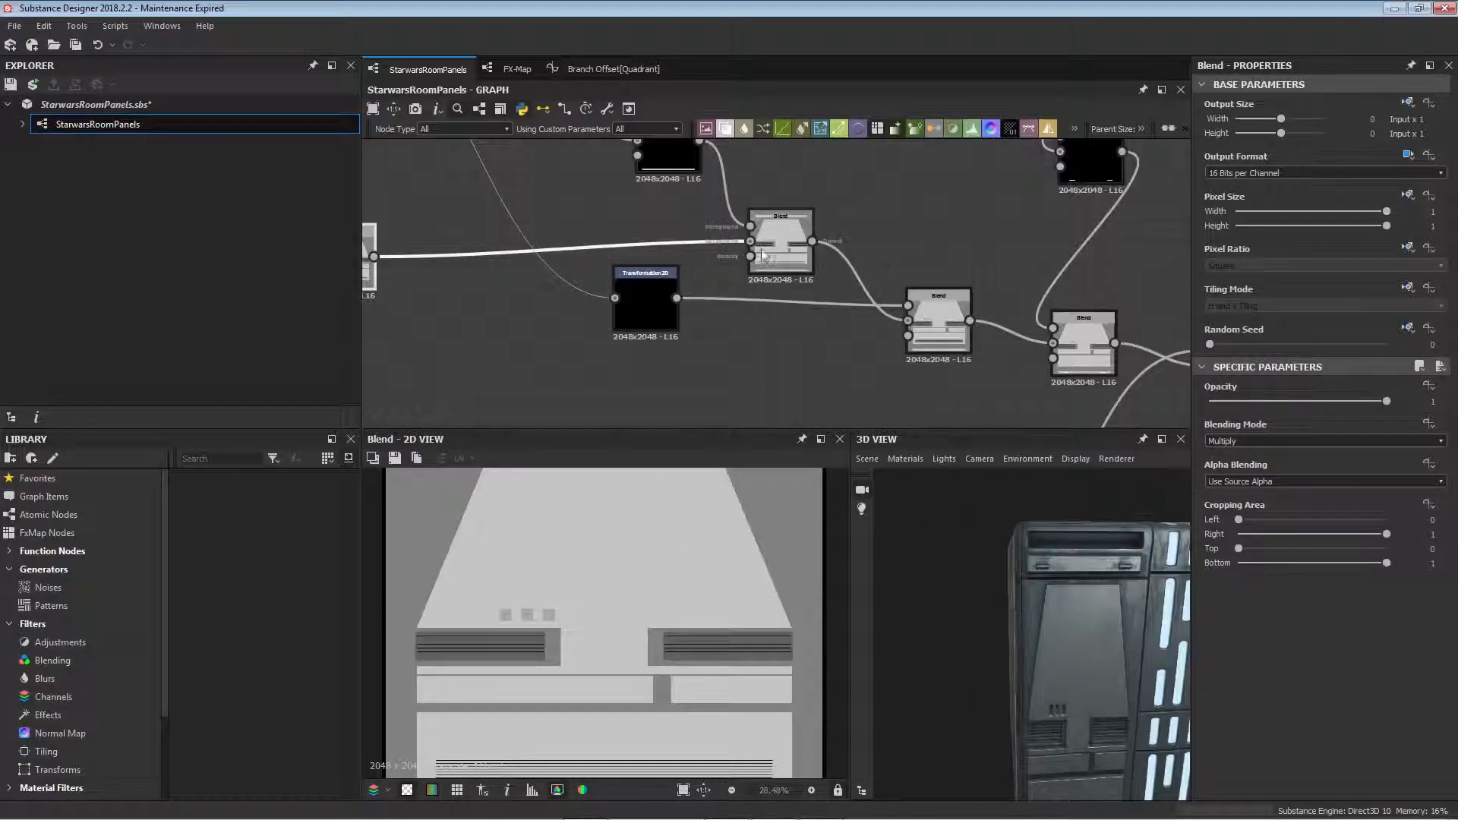
# - Preview the Max (Lighten) Blend that adds horizontal bars to Panel_2 and compare it with the 3D model
pyautogui.click(779, 248)
pyautogui.moveTo(1108, 577); pyautogui.dragTo(1005, 590)
pyautogui.scroll(-3, 695, 571)
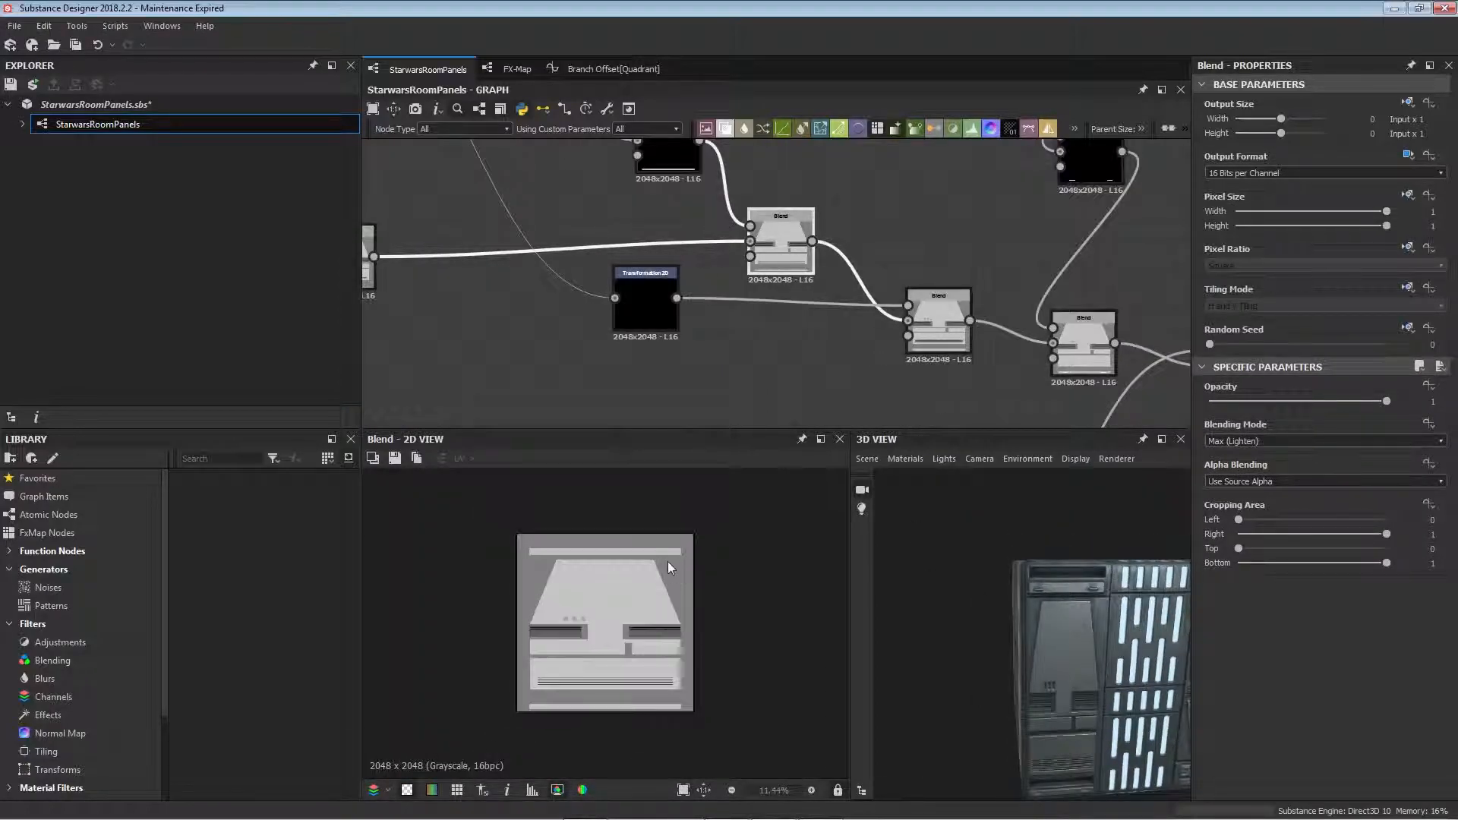
pyautogui.scroll(-3, 703, 276)
# - Trace the bars back to the Panel_2_Layer2_Part 2 frame and examine its first Shape node's preview and instance parameters
pyautogui.moveTo(621, 240); pyautogui.dragTo(833, 379, button='middle')
pyautogui.click(668, 236)
pyautogui.click(809, 201)
pyautogui.scroll(1, 627, 318)
pyautogui.click(607, 293)
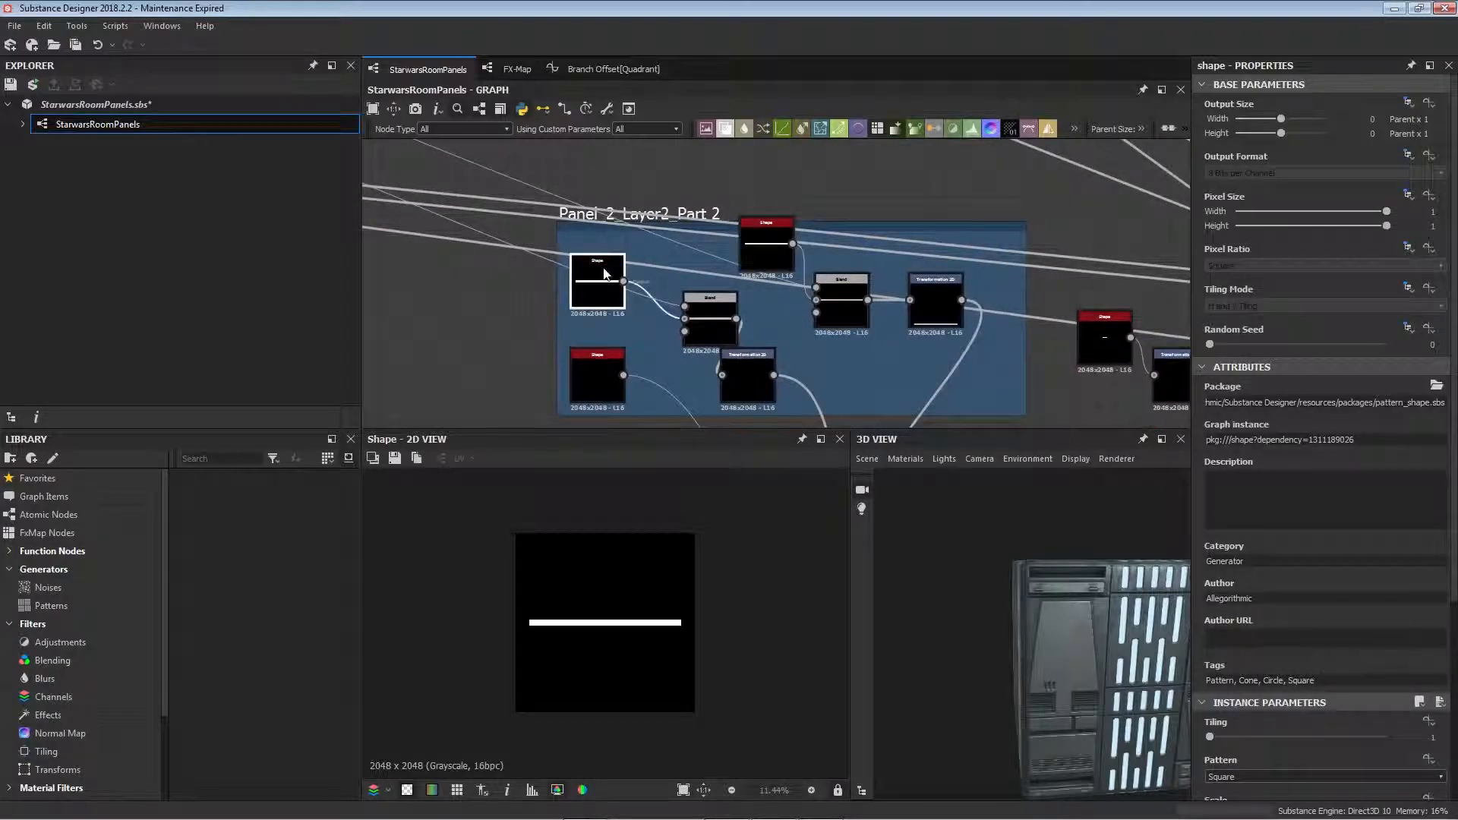
pyautogui.scroll(-2, 1322, 749)
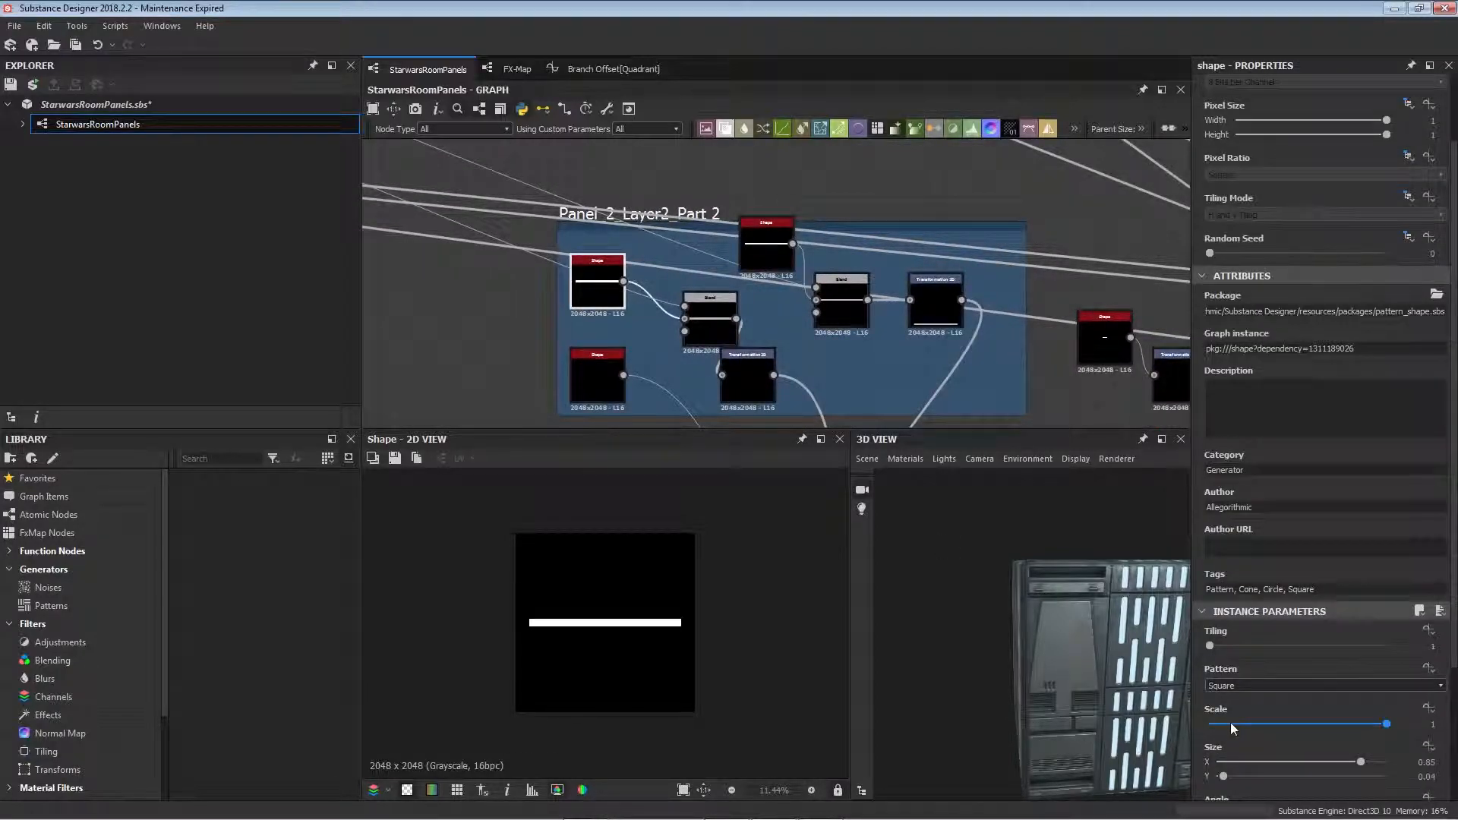
pyautogui.scroll(-1, 1230, 722)
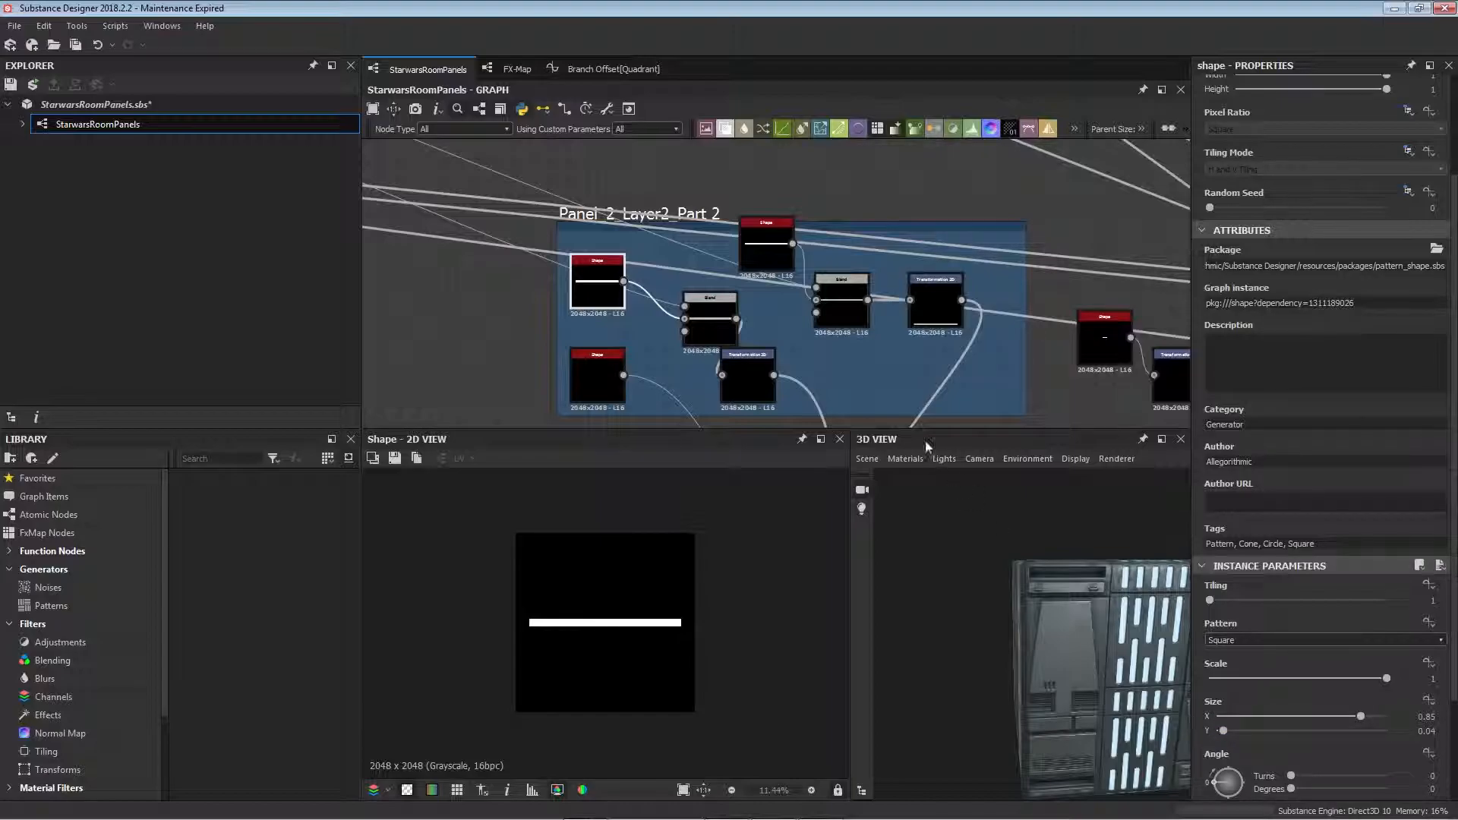
# - Preview the frame's Multiply Blend and inspect the instance parameters of the Shape above it
pyautogui.click(713, 315)
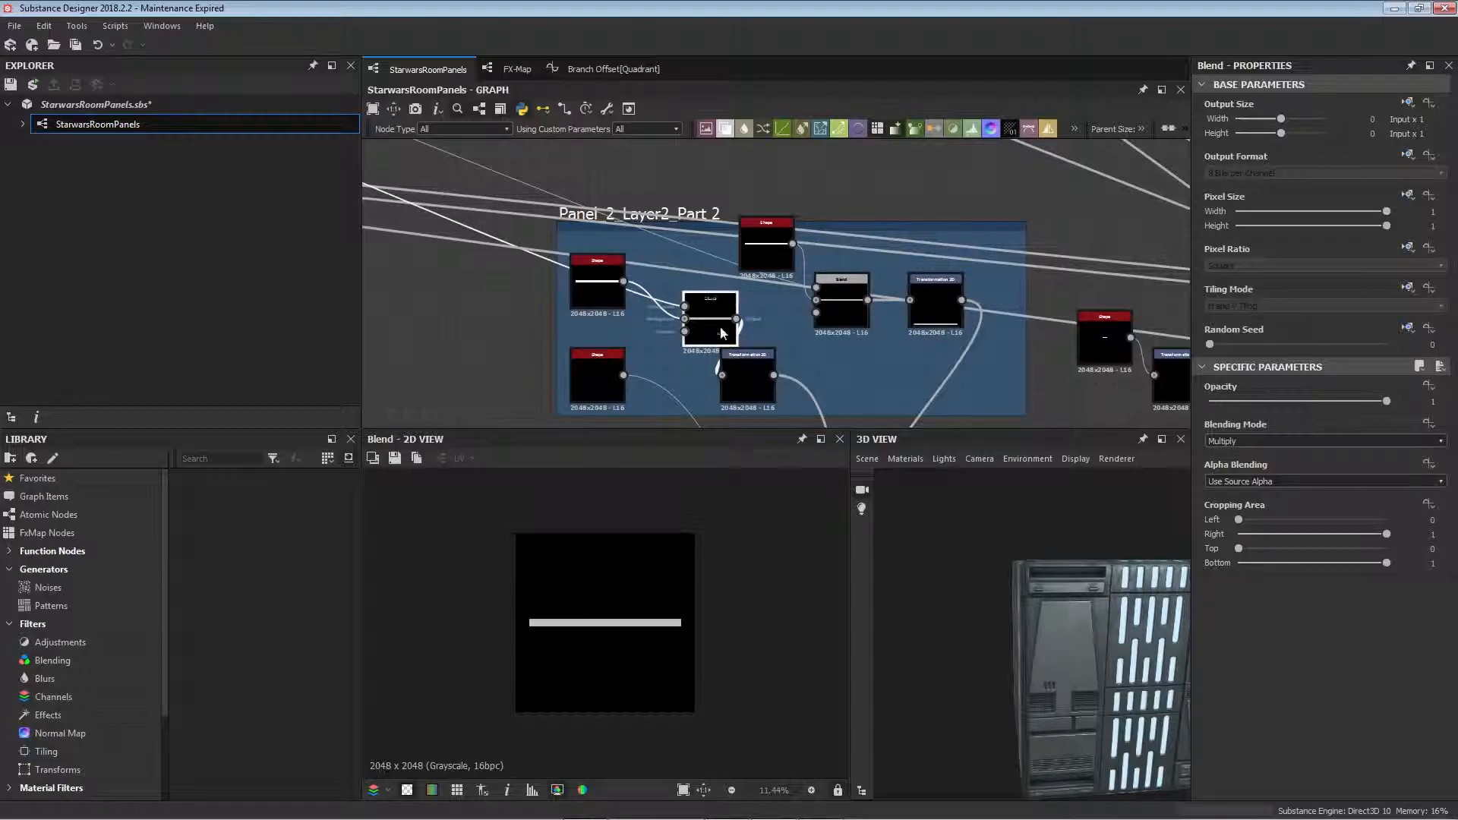
pyautogui.click(771, 244)
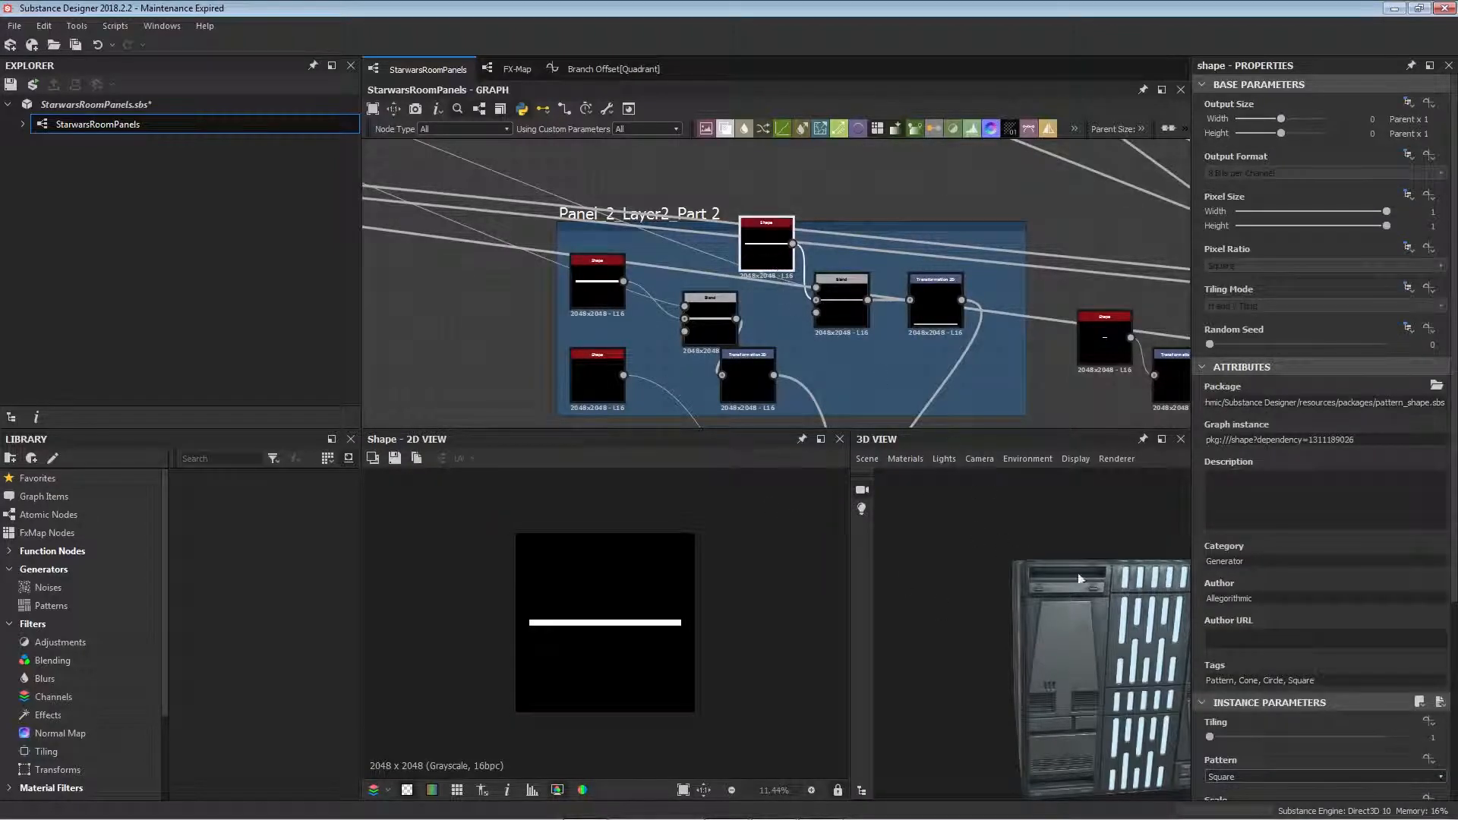
pyautogui.scroll(-2, 1251, 669)
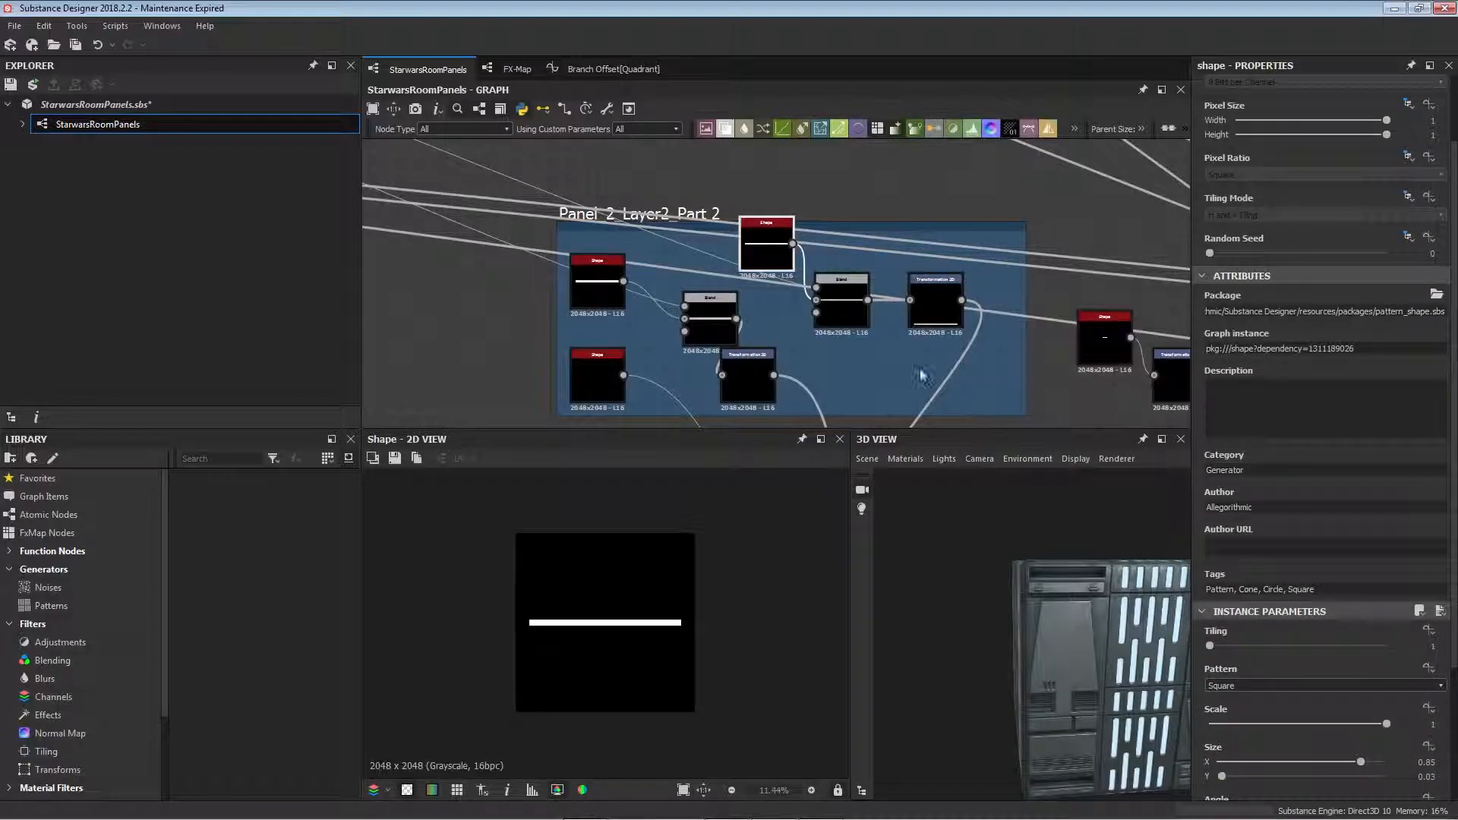
# - Follow the Panel_2_Layer2_Part 2 bar through its Transformation 2D to the Max (Lighten) Blends that join the bars and add them to Panel_2
pyautogui.click(858, 303)
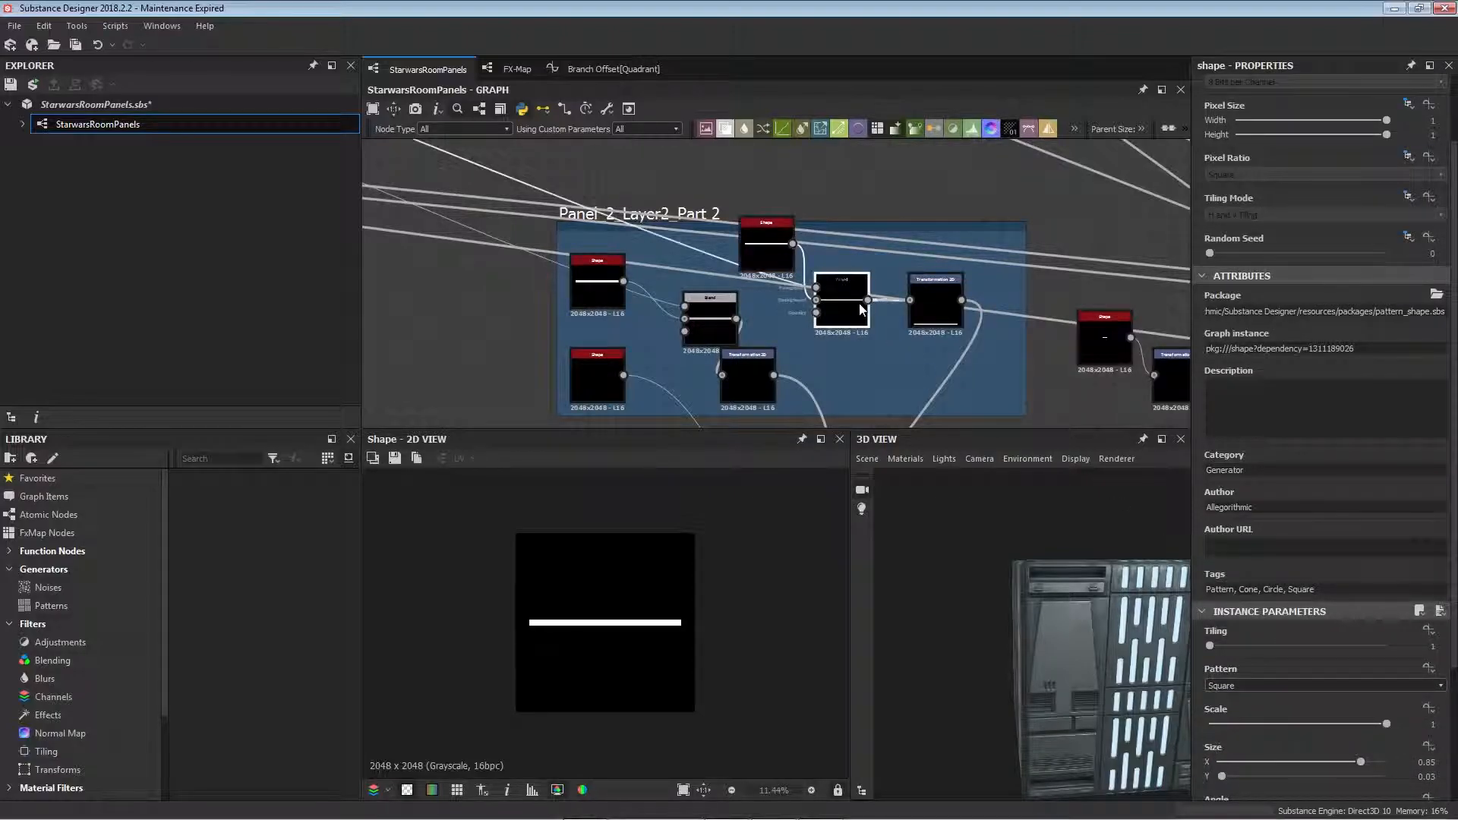
pyautogui.moveTo(895, 380); pyautogui.dragTo(837, 228, button='middle')
pyautogui.click(884, 266)
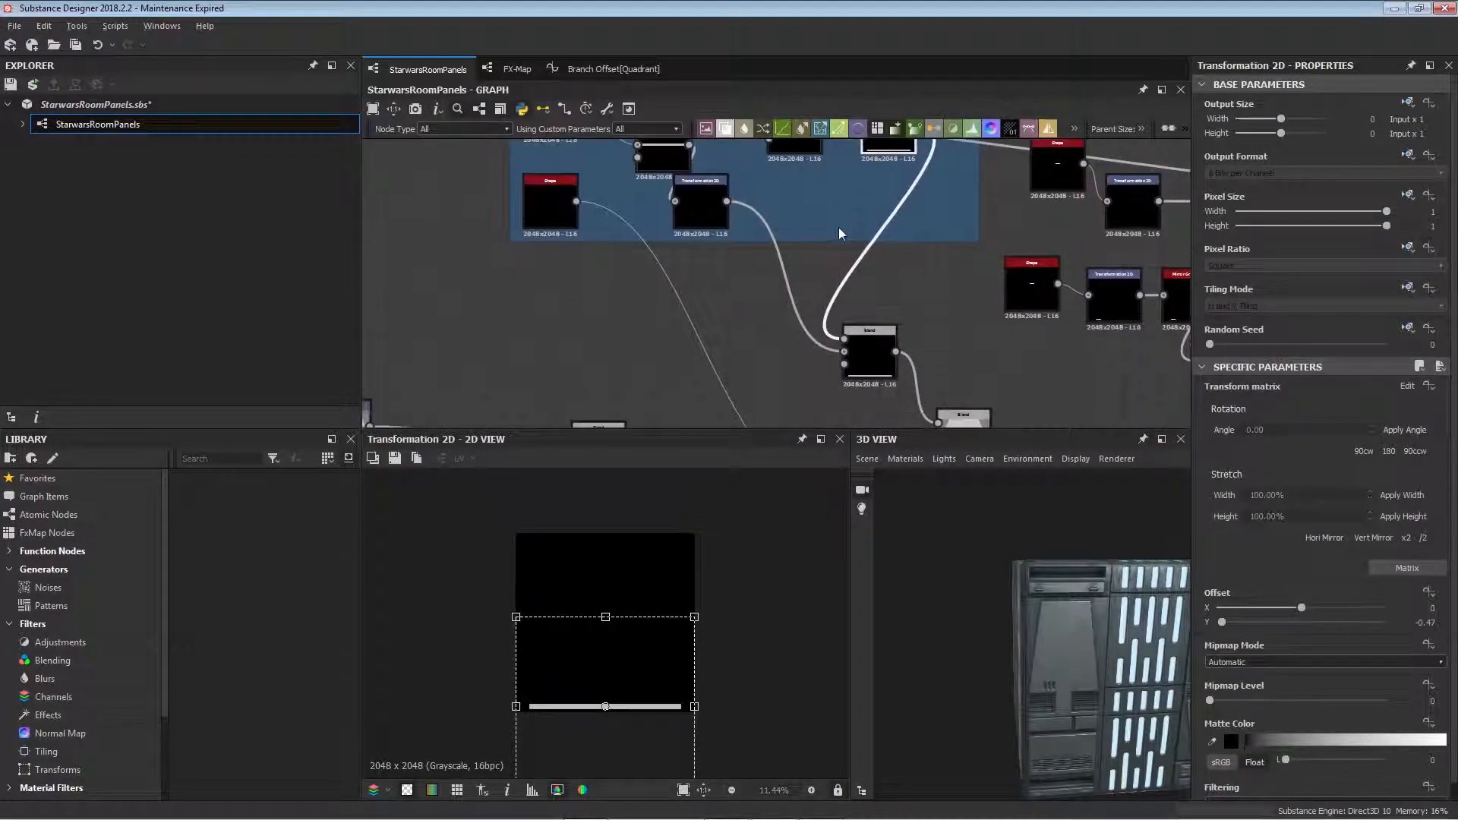
pyautogui.scroll(-2, 837, 228)
pyautogui.click(864, 334)
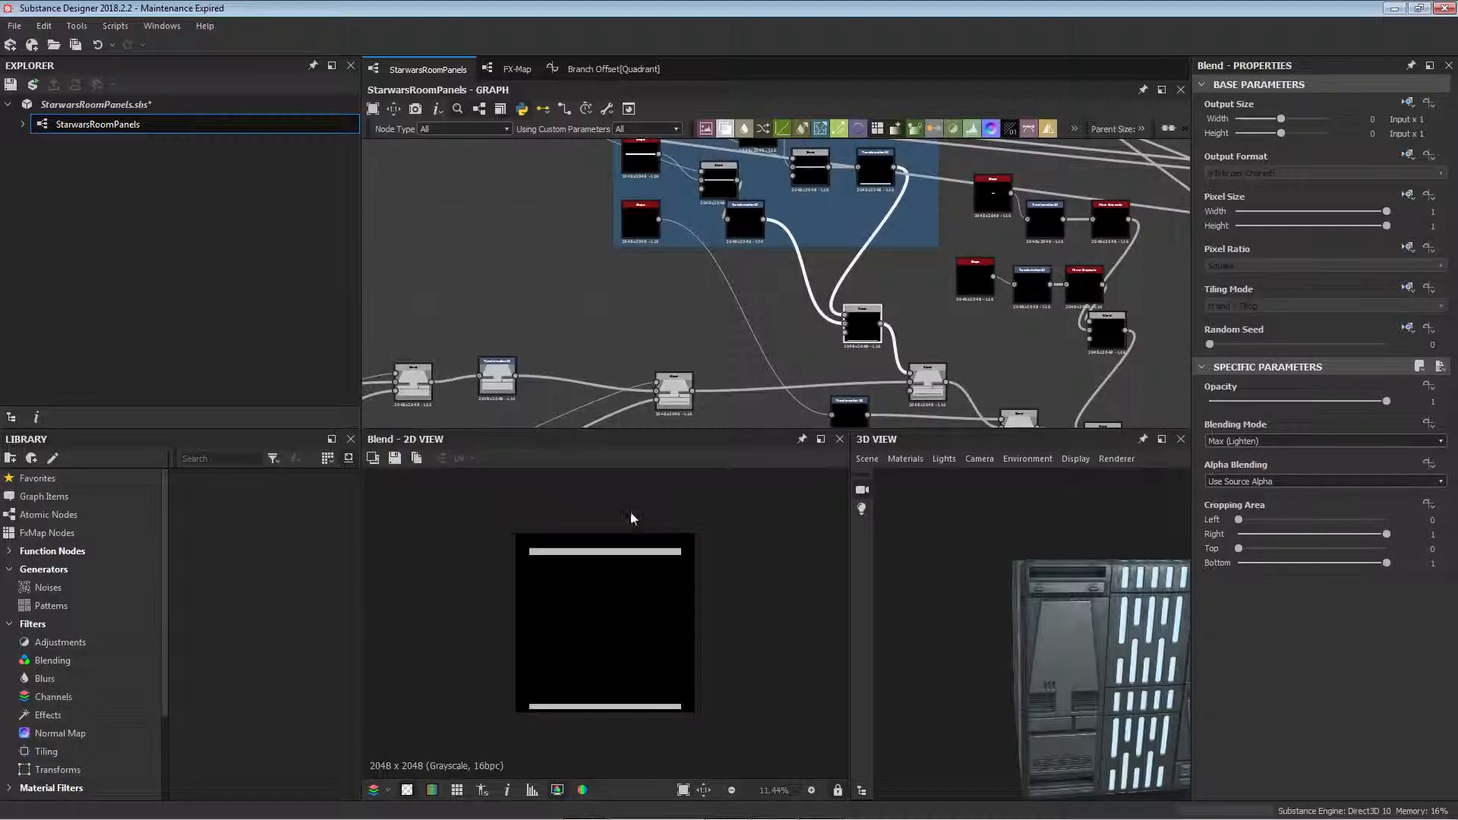
pyautogui.moveTo(817, 323); pyautogui.dragTo(851, 303, button='middle')
pyautogui.doubleClick(962, 366)
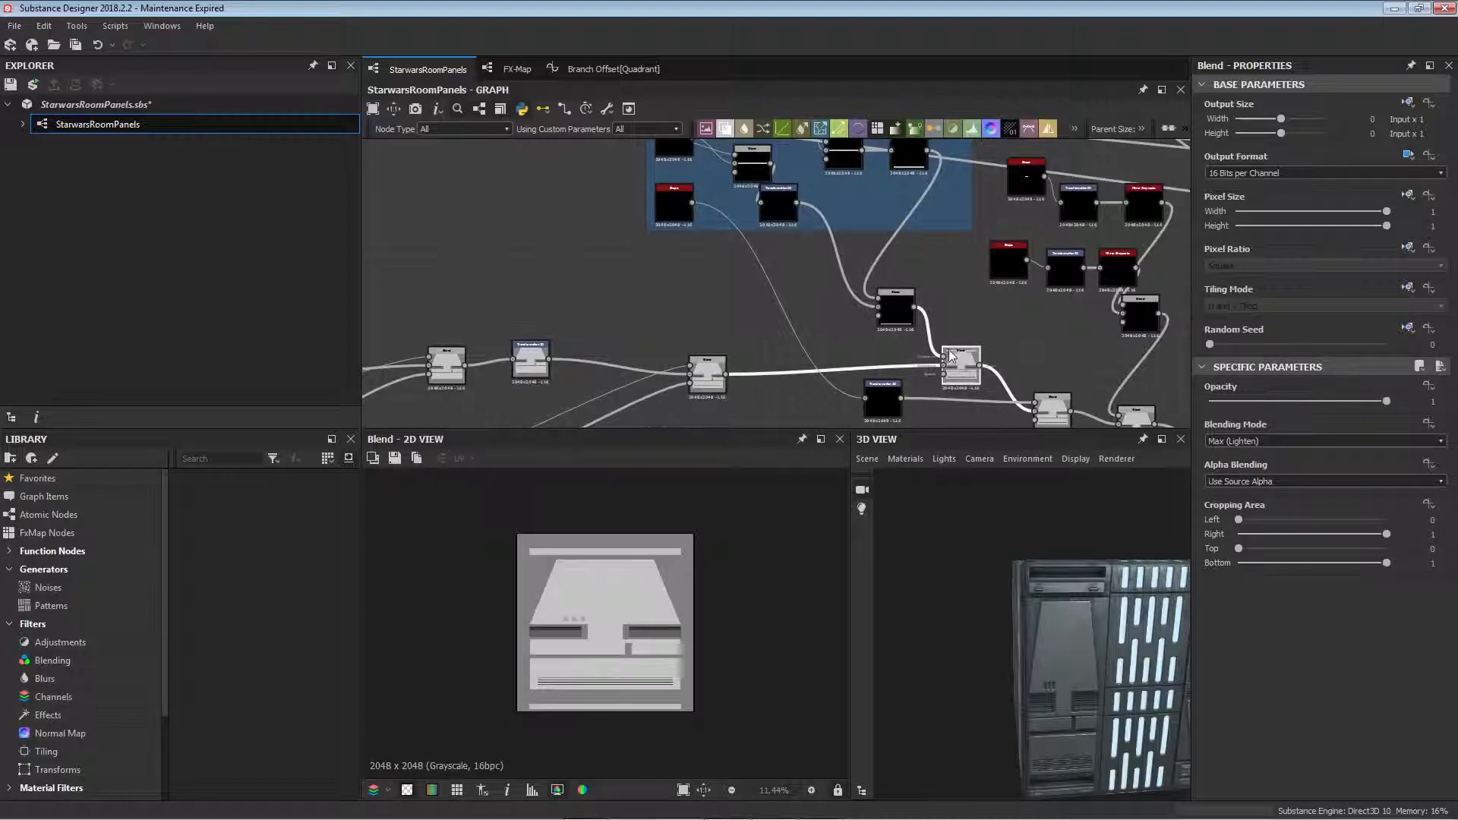
# - Preview the lower Shape node in the Panel_2_Layer2_Part 2 frame and examine its thin line and instance parameters
pyautogui.click(679, 211)
pyautogui.moveTo(691, 258); pyautogui.dragTo(776, 352, button='middle')
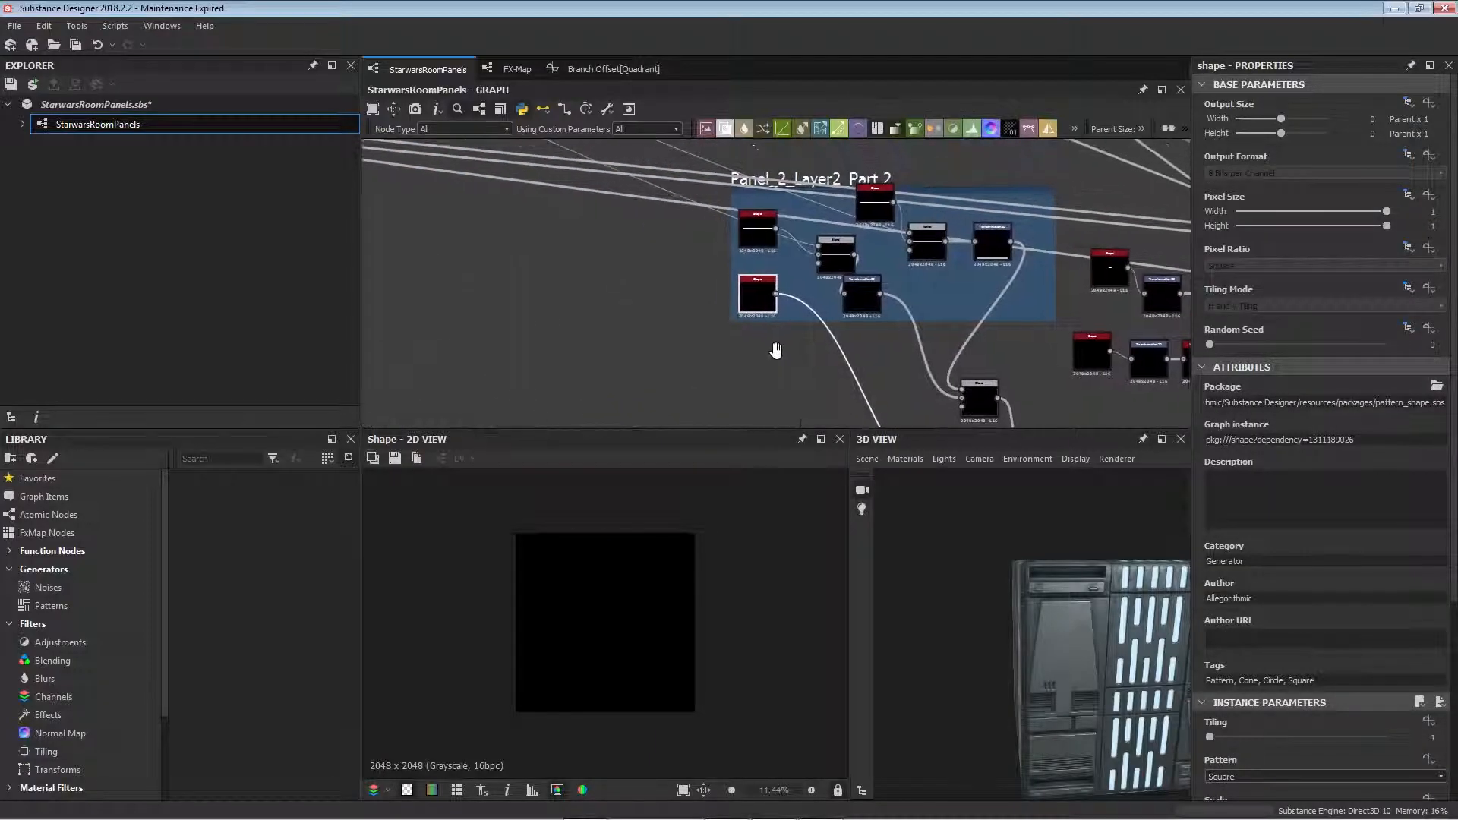
pyautogui.moveTo(946, 591); pyautogui.dragTo(1070, 576, button='right')
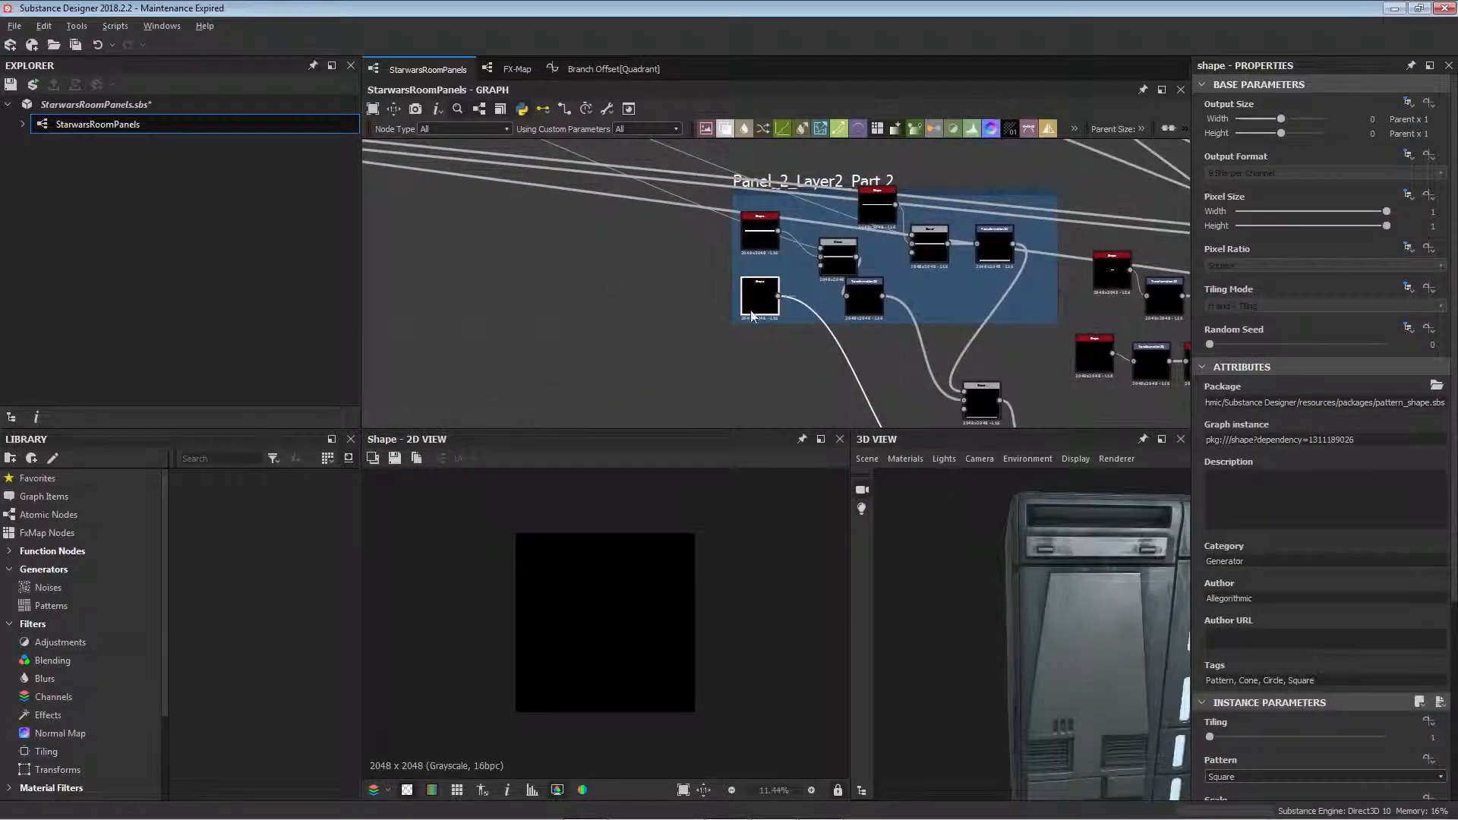
pyautogui.scroll(3, 759, 288)
pyautogui.scroll(5, 585, 653)
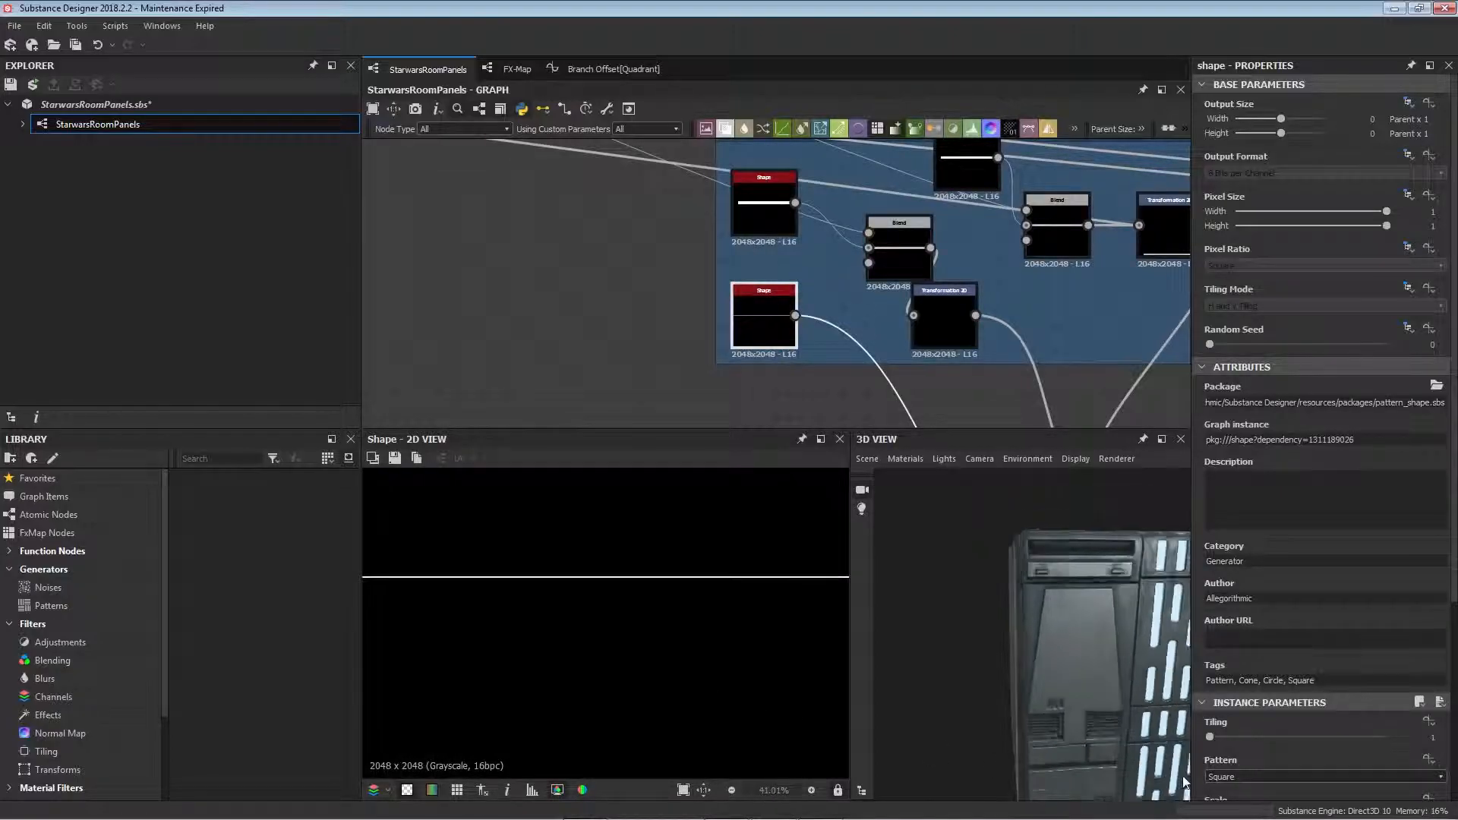
pyautogui.scroll(-3, 1312, 739)
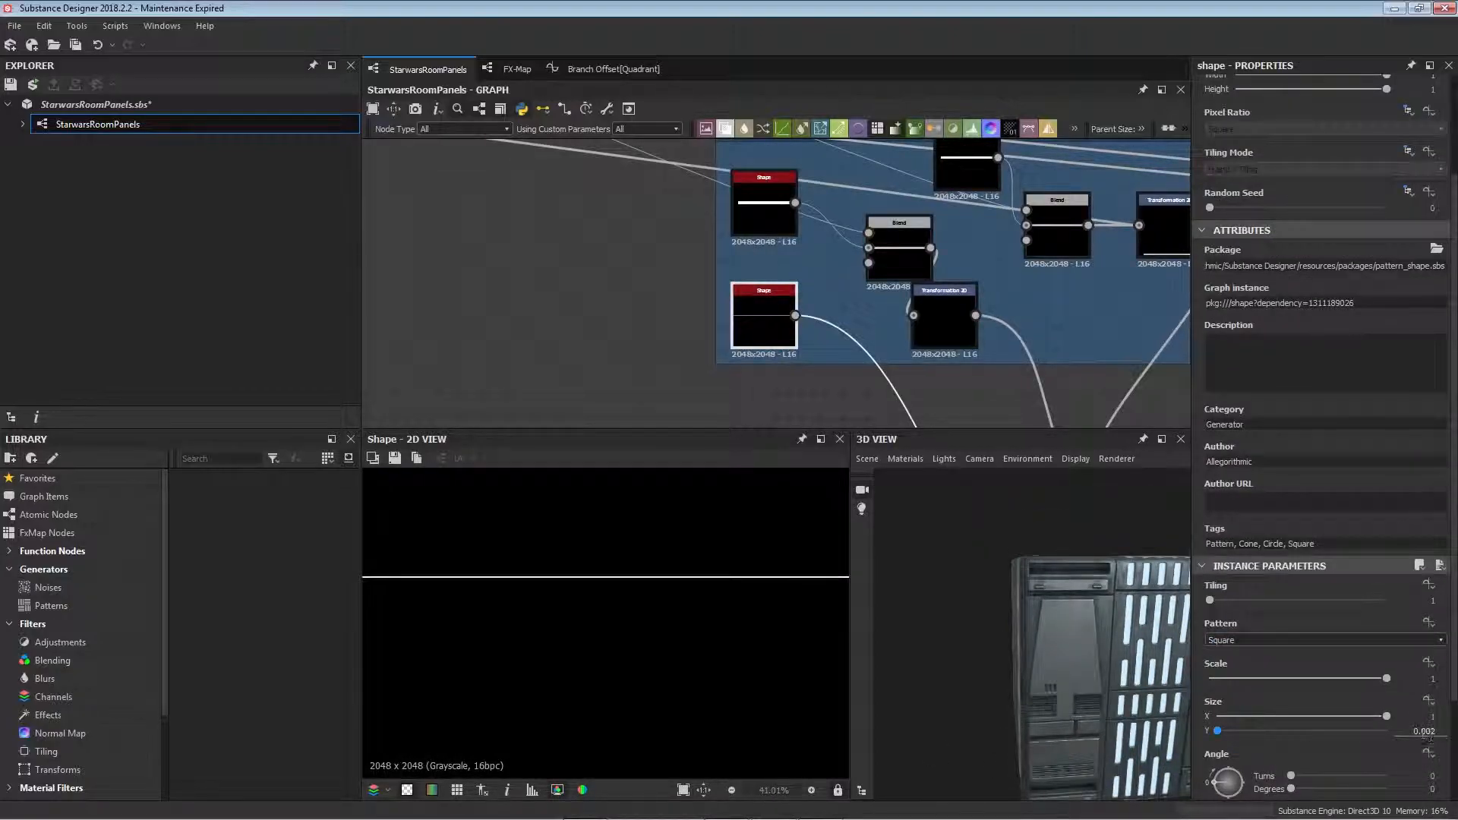
# - Trace the thin line's output through its Transformation 2D and preview the Subtract Blend that cuts it into Panel_2
pyautogui.moveTo(886, 306); pyautogui.dragTo(797, 226, button='middle')
pyautogui.scroll(-3, 798, 227)
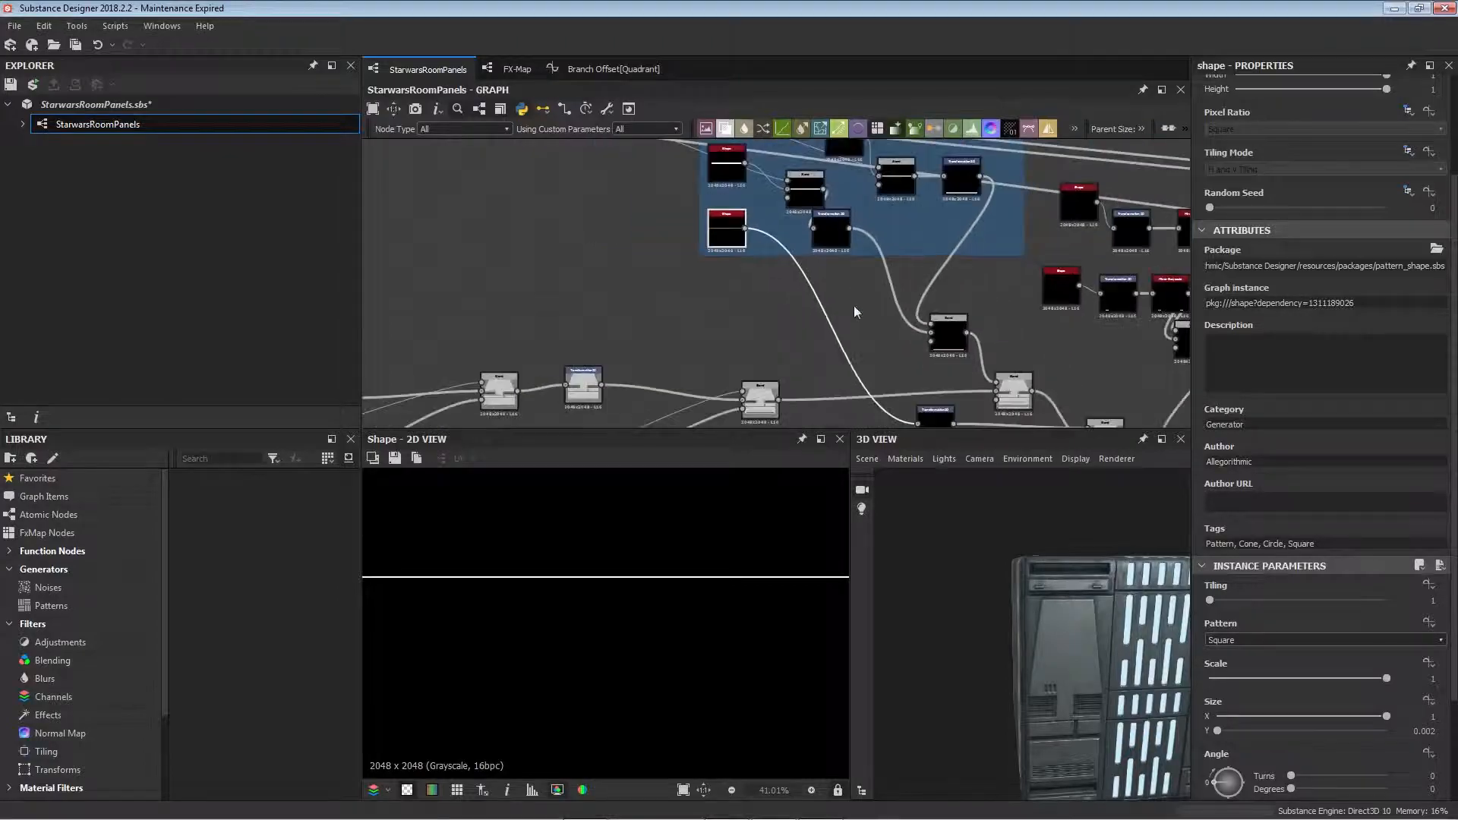
pyautogui.moveTo(898, 387); pyautogui.dragTo(768, 277, button='middle')
pyautogui.scroll(3, 797, 344)
pyautogui.moveTo(864, 313); pyautogui.dragTo(624, 314, button='middle')
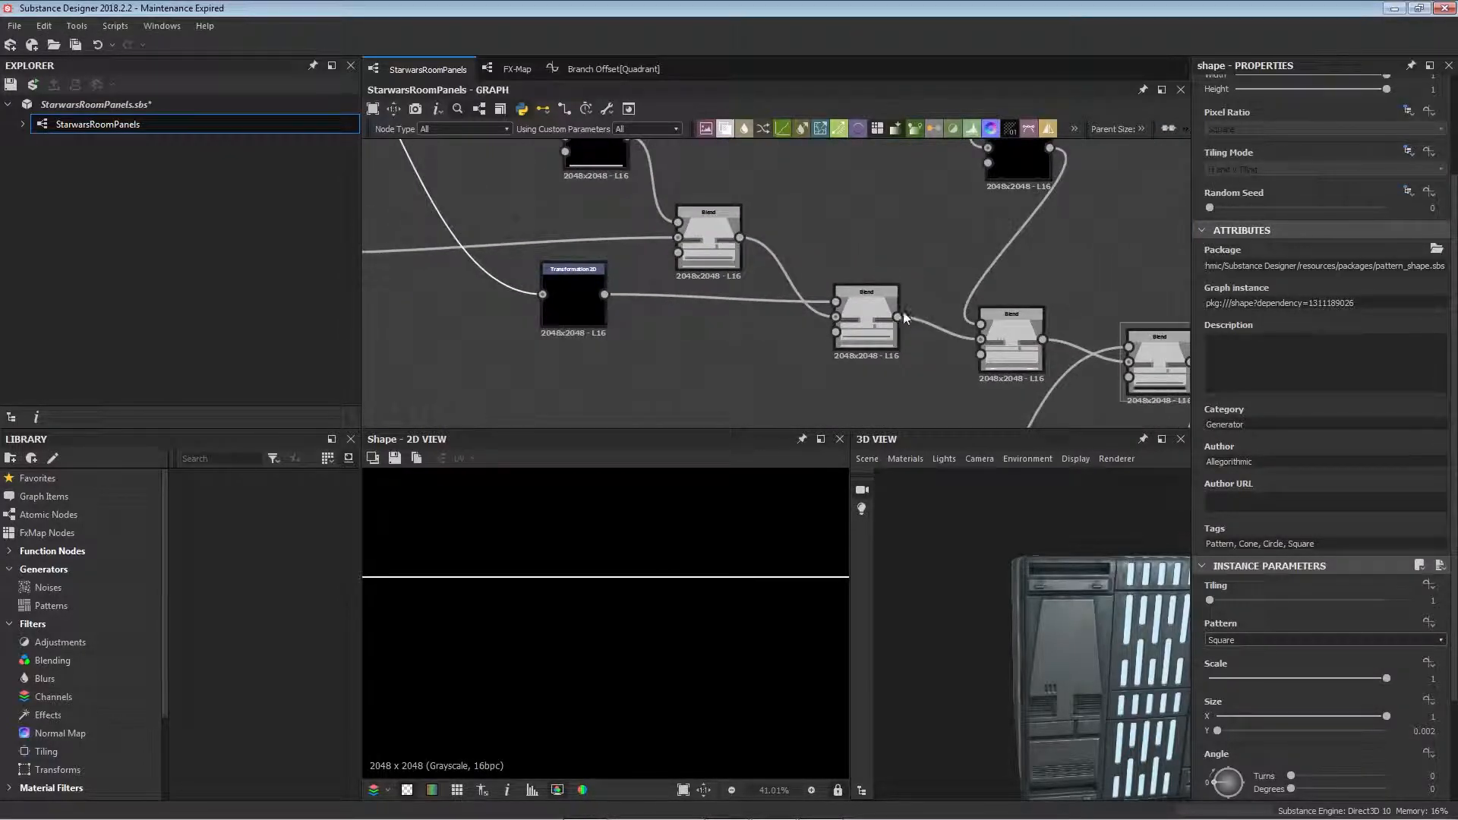
pyautogui.doubleClick(860, 306)
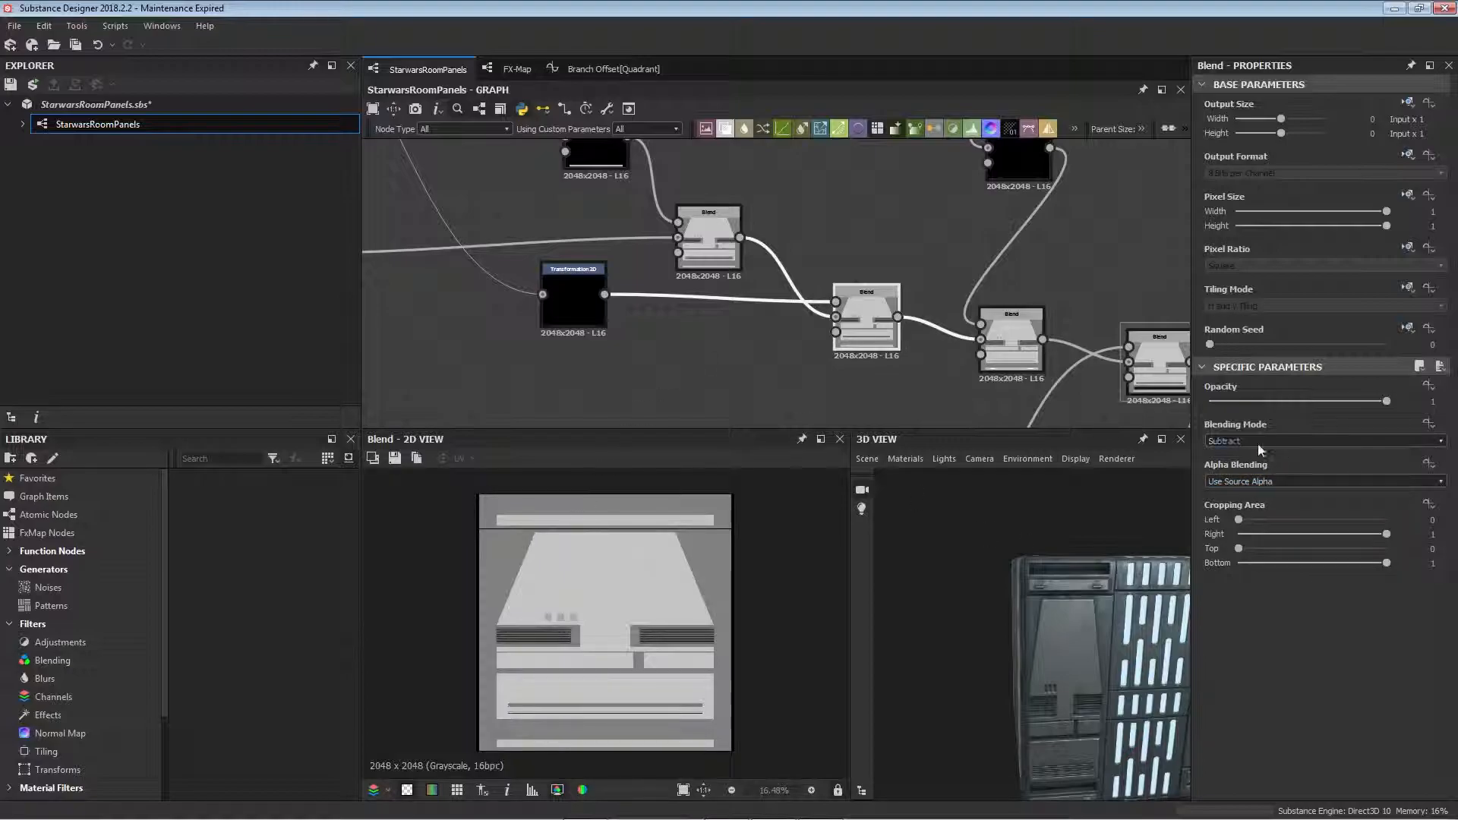
# - Preview the following Max (Lighten) Blend on Panel_2 and the upstream Blend that supplies its four small dashes
pyautogui.moveTo(832, 287); pyautogui.dragTo(839, 339, button='middle')
pyautogui.moveTo(916, 372); pyautogui.dragTo(723, 397, button='middle')
pyautogui.scroll(-3, 718, 344)
pyautogui.click(774, 398)
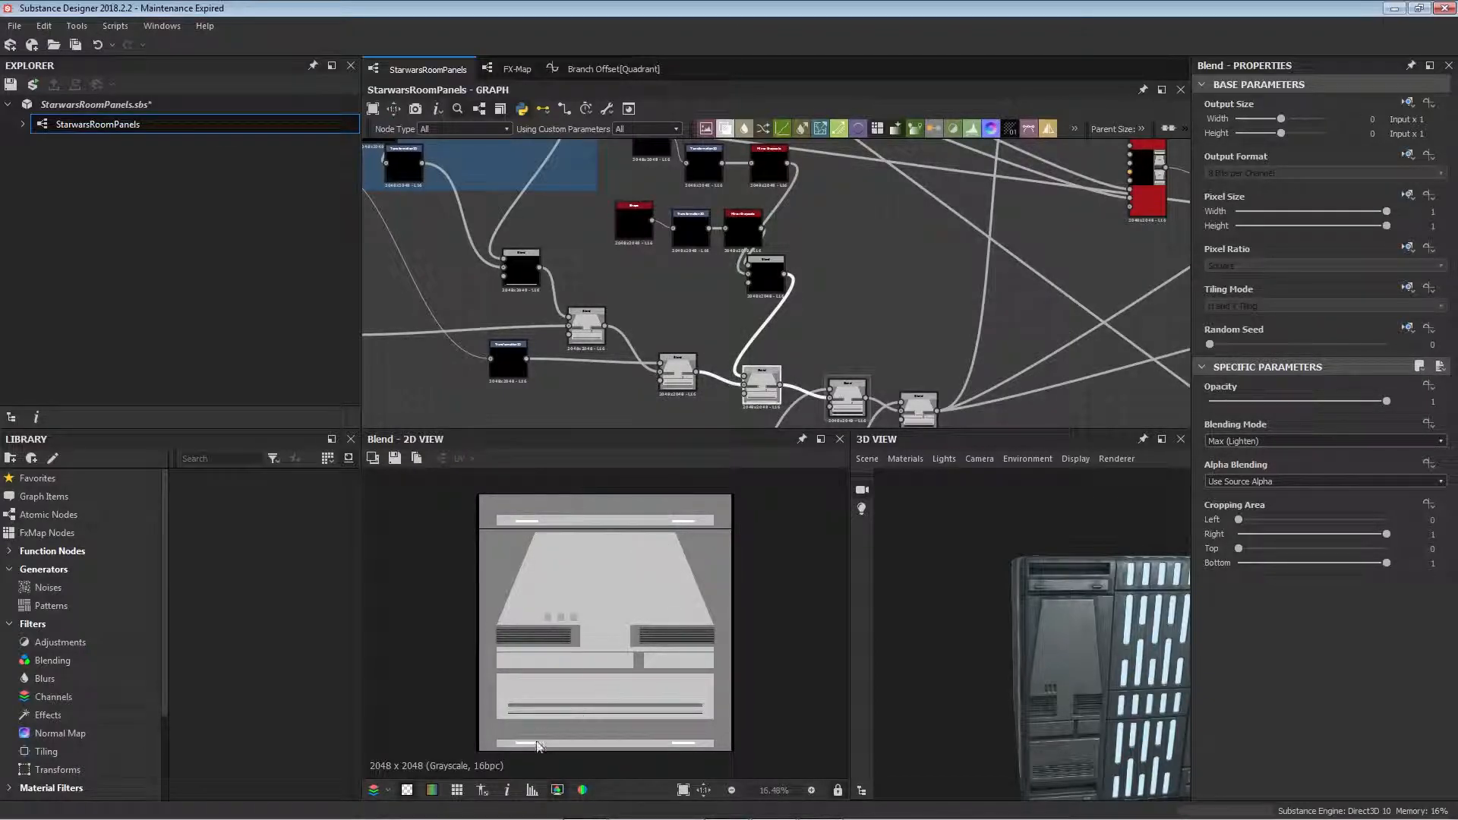
pyautogui.moveTo(658, 239); pyautogui.dragTo(672, 285, button='middle')
pyautogui.doubleClick(783, 316)
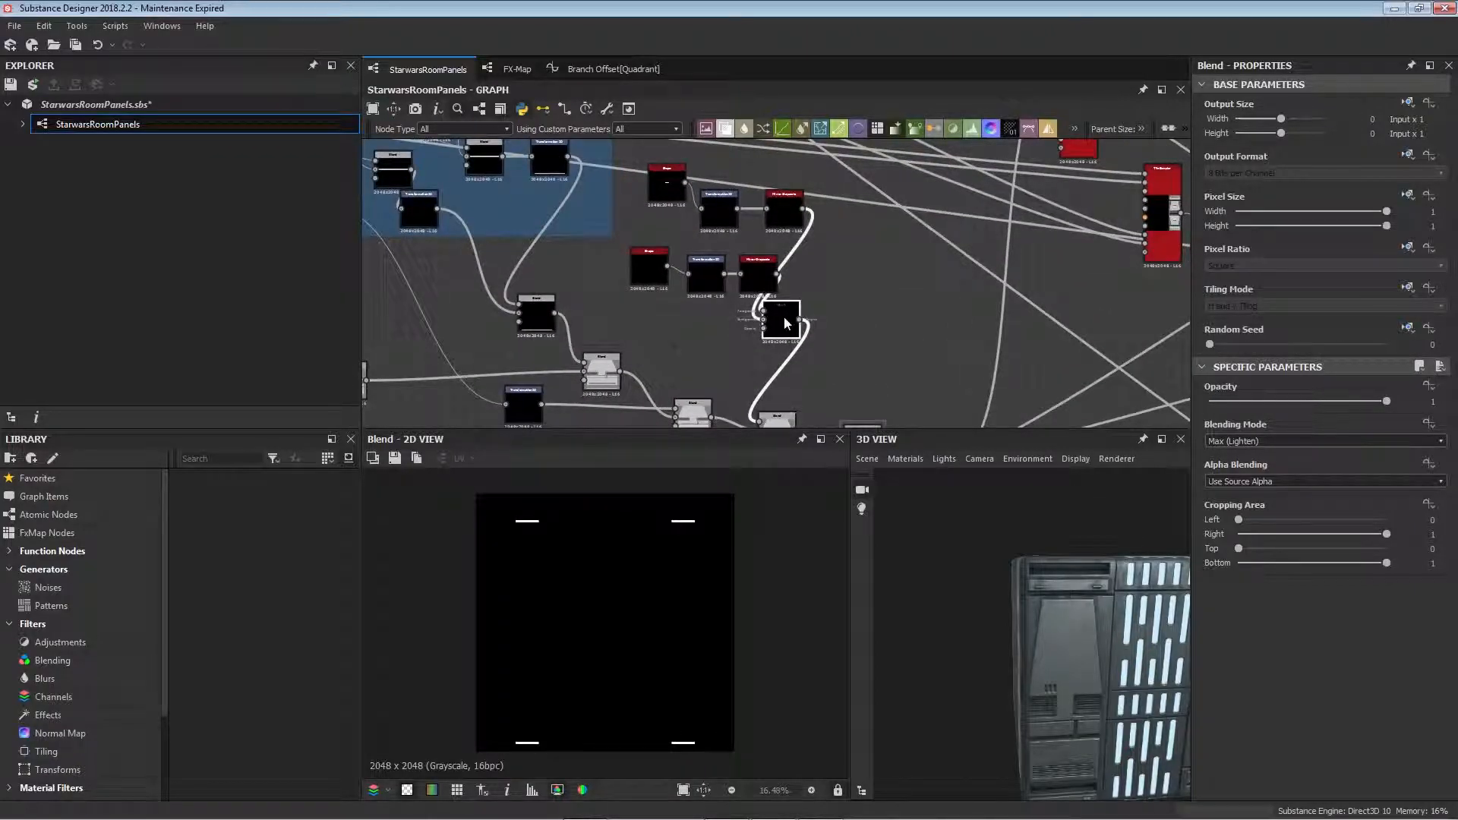
# - Preview the Multiply Blend that adds the lower compartment to Panel_2 and compare it with the 3D model
pyautogui.moveTo(783, 316); pyautogui.dragTo(631, 184, button='middle')
pyautogui.doubleClick(712, 316)
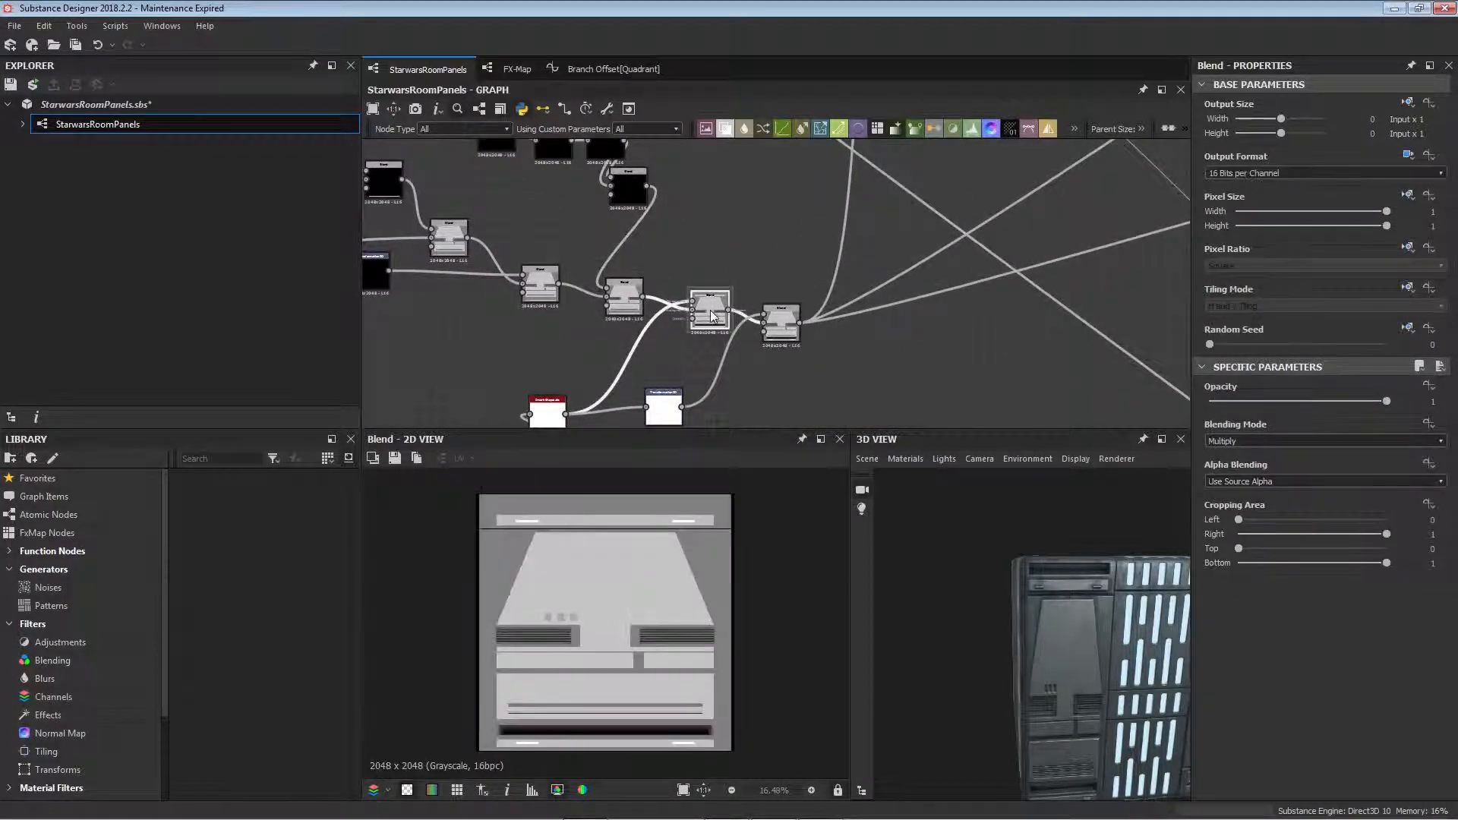
pyautogui.moveTo(675, 355); pyautogui.dragTo(816, 220, button='middle')
pyautogui.scroll(-2, 597, 760)
pyautogui.scroll(2, 596, 760)
pyautogui.scroll(5, 985, 640)
pyautogui.moveTo(966, 611); pyautogui.dragTo(1013, 618)
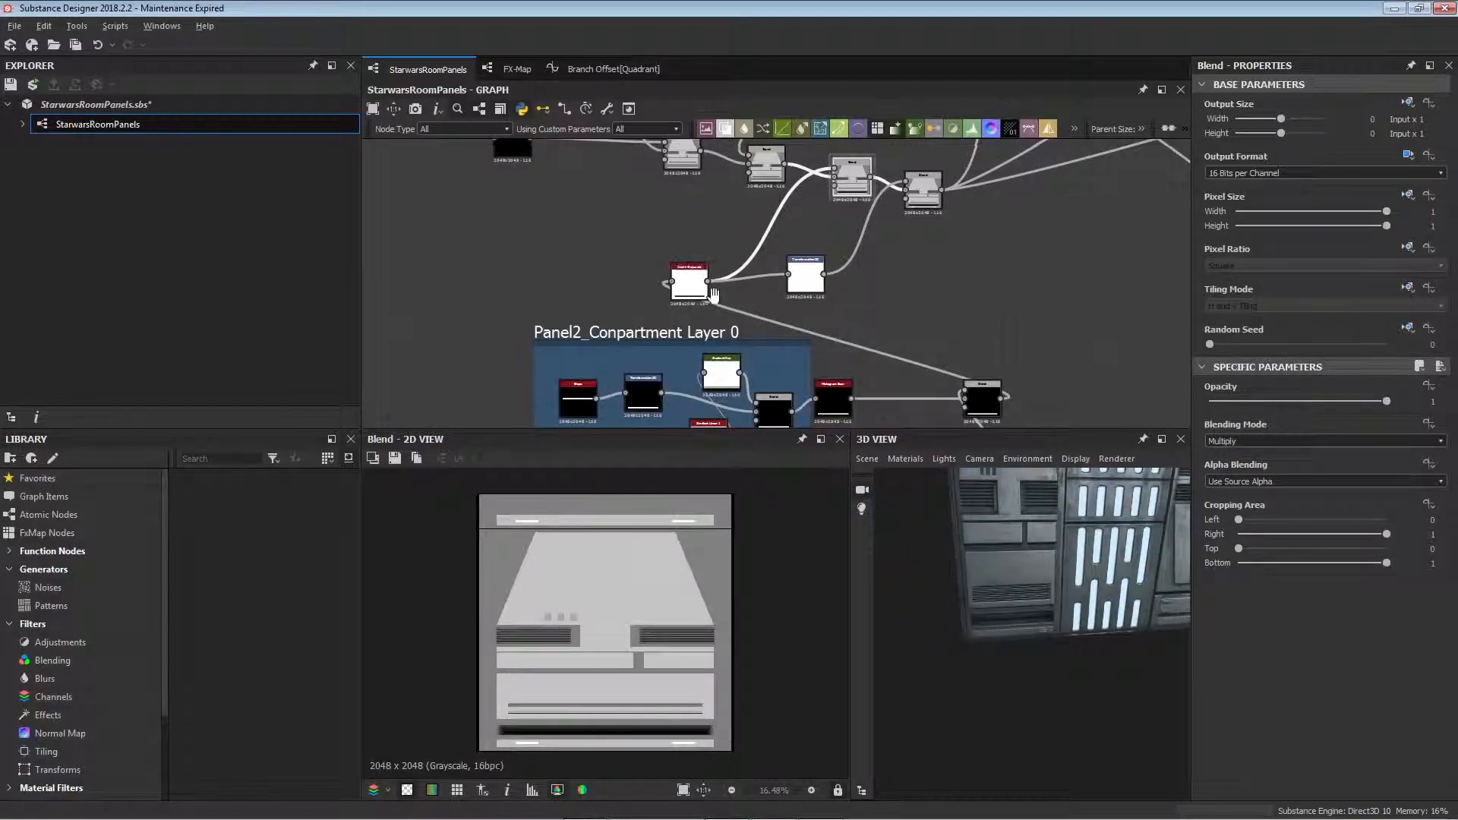
# - Trace the compartment back to the Panel2_Conpartment Layer 0 frame and examine its first Shape node's instance parameters
pyautogui.moveTo(712, 293); pyautogui.dragTo(811, 207, button='middle')
pyautogui.moveTo(977, 352); pyautogui.dragTo(974, 222, button='middle')
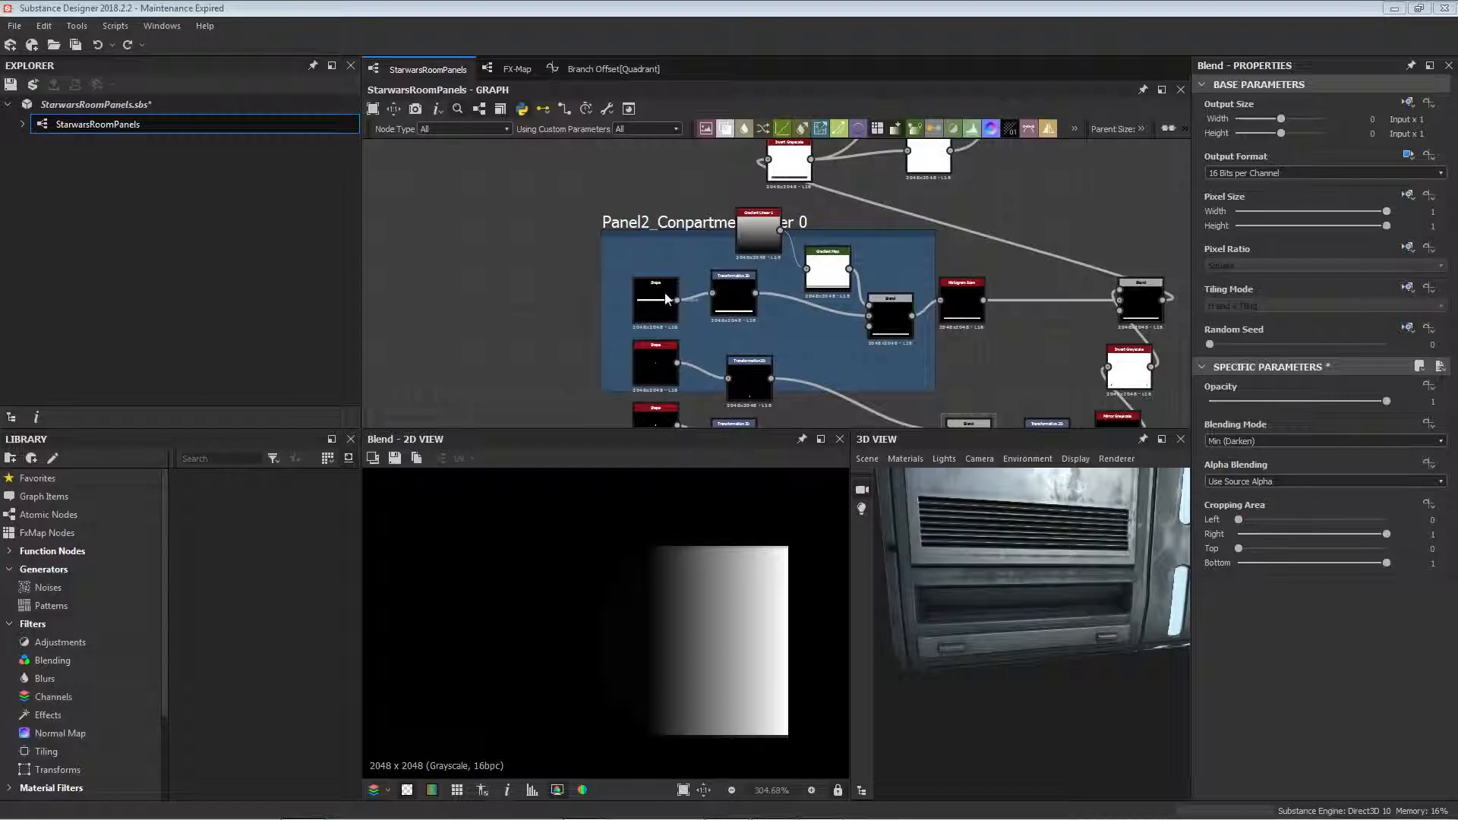
pyautogui.click(666, 298)
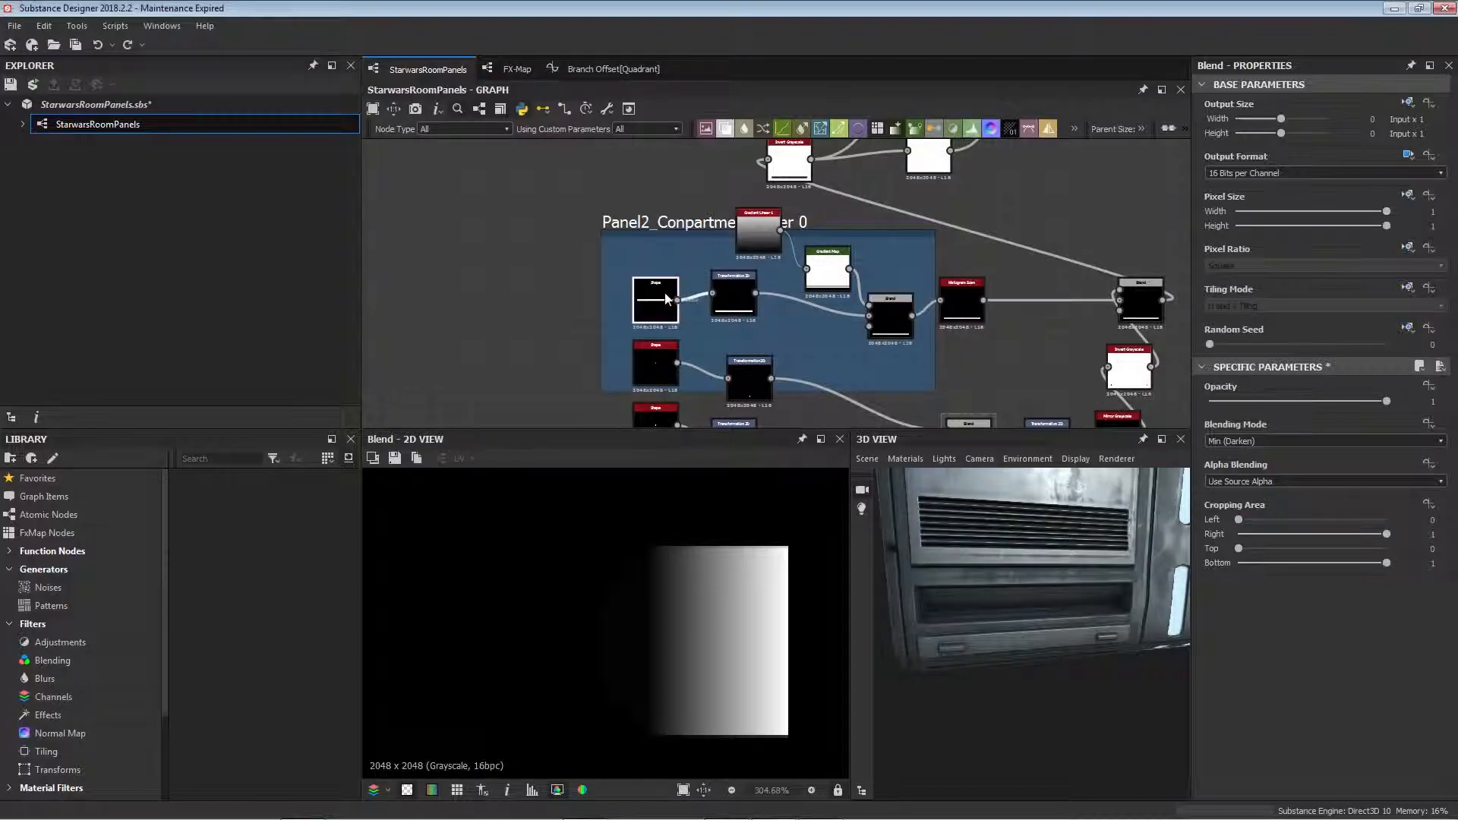
pyautogui.moveTo(925, 613)
pyautogui.mouseDown()
pyautogui.moveTo(951, 608)
pyautogui.moveTo(929, 608)
pyautogui.mouseUp()
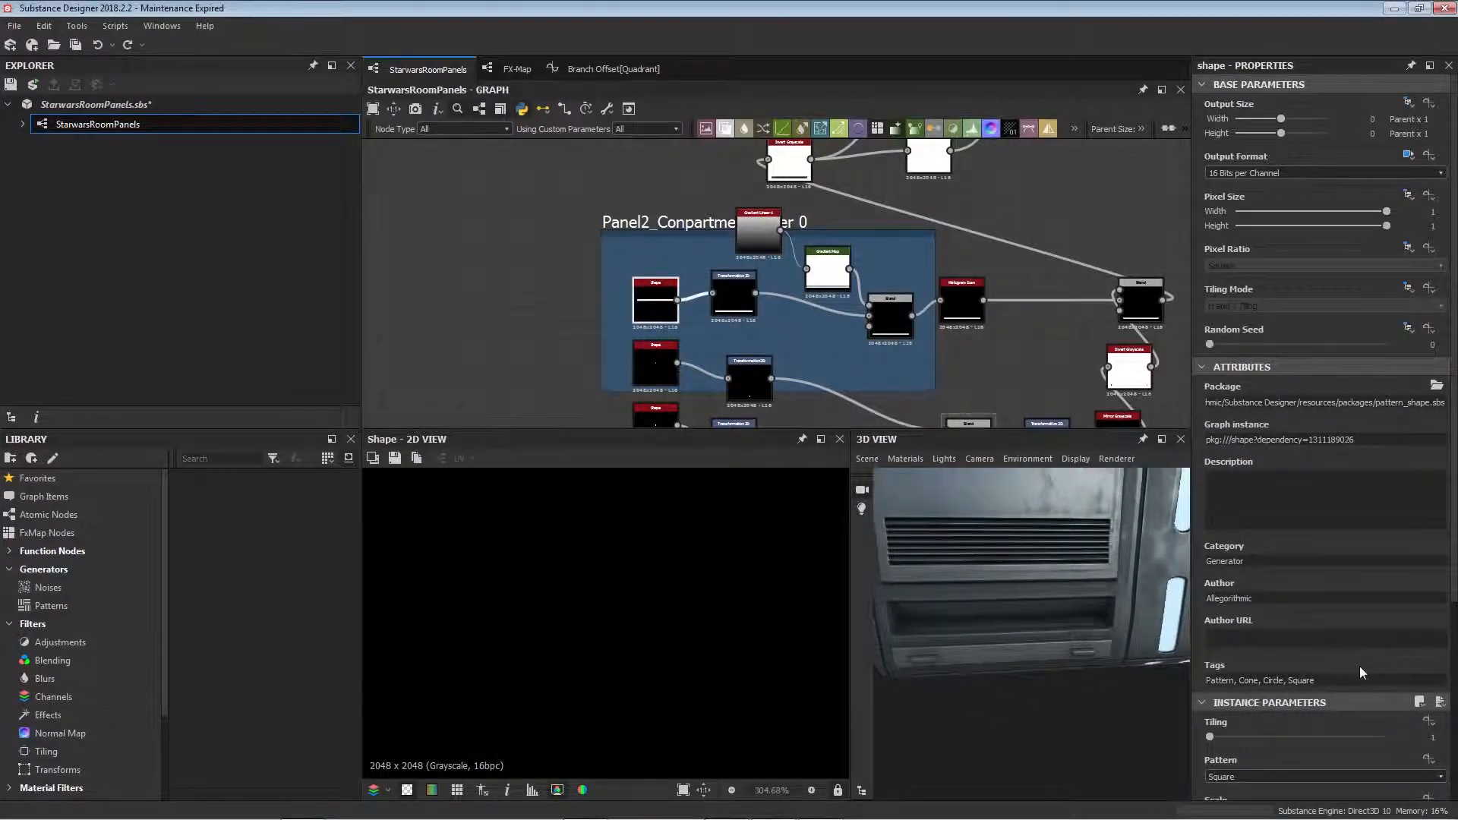
pyautogui.scroll(-3, 1359, 667)
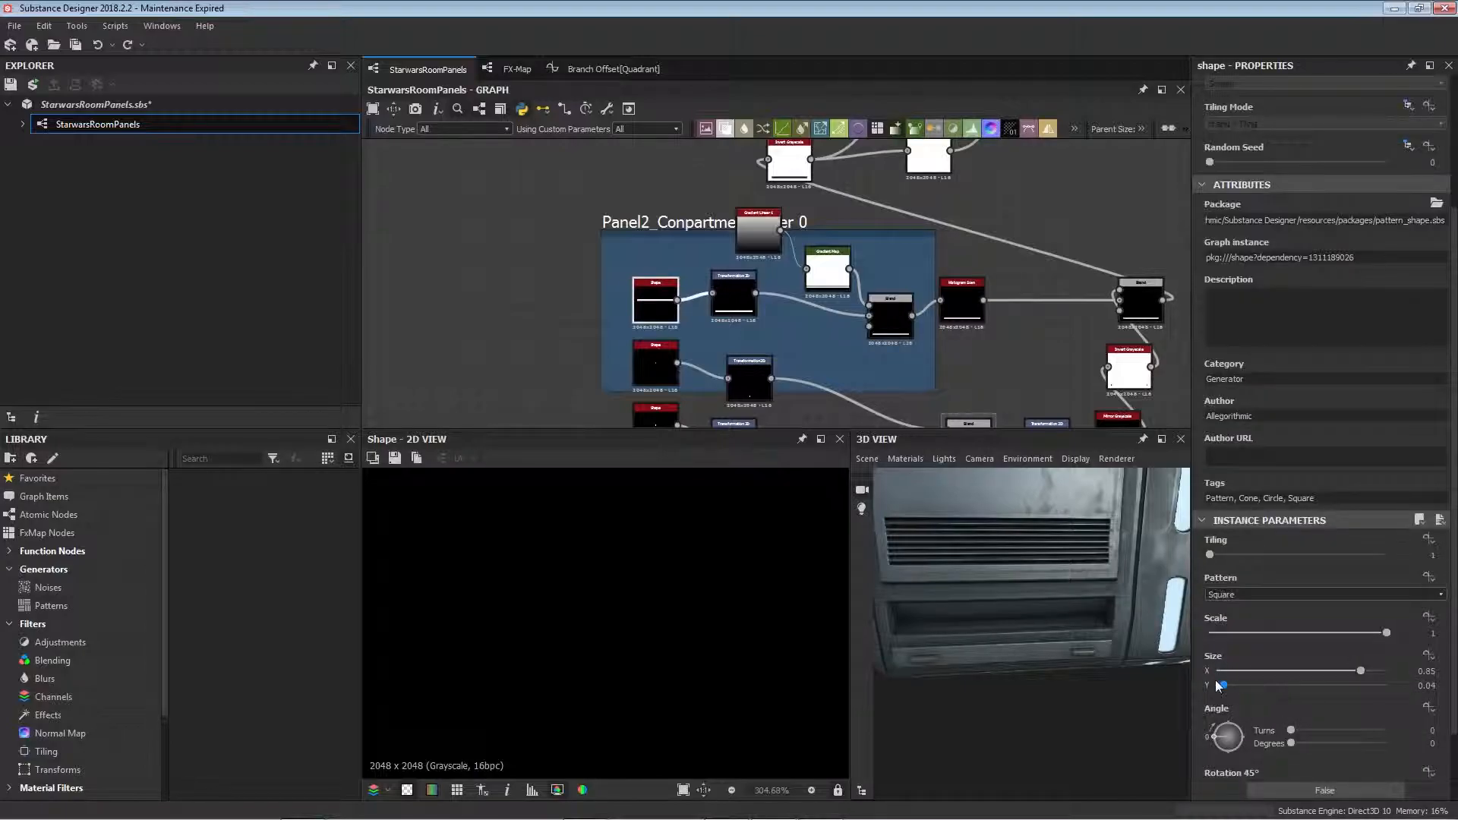
# - Preview the compartment bar's Transformation 2D and the Multiply Blend that shades it with the gradient
pyautogui.doubleClick(744, 290)
pyautogui.scroll(-3, 717, 672)
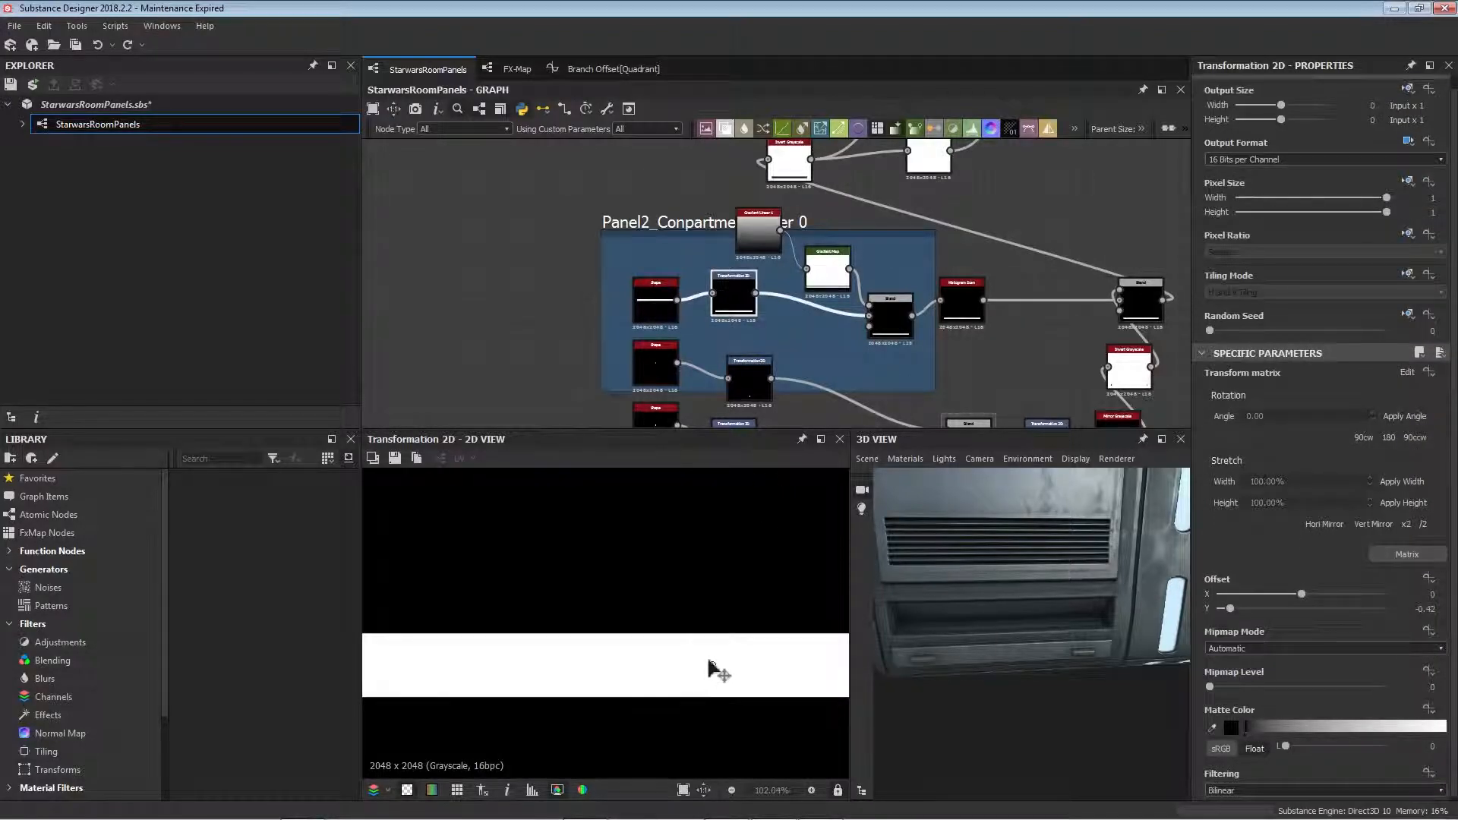
pyautogui.scroll(-5, 710, 670)
pyautogui.moveTo(827, 344); pyautogui.dragTo(717, 371, button='middle')
pyautogui.doubleClick(782, 346)
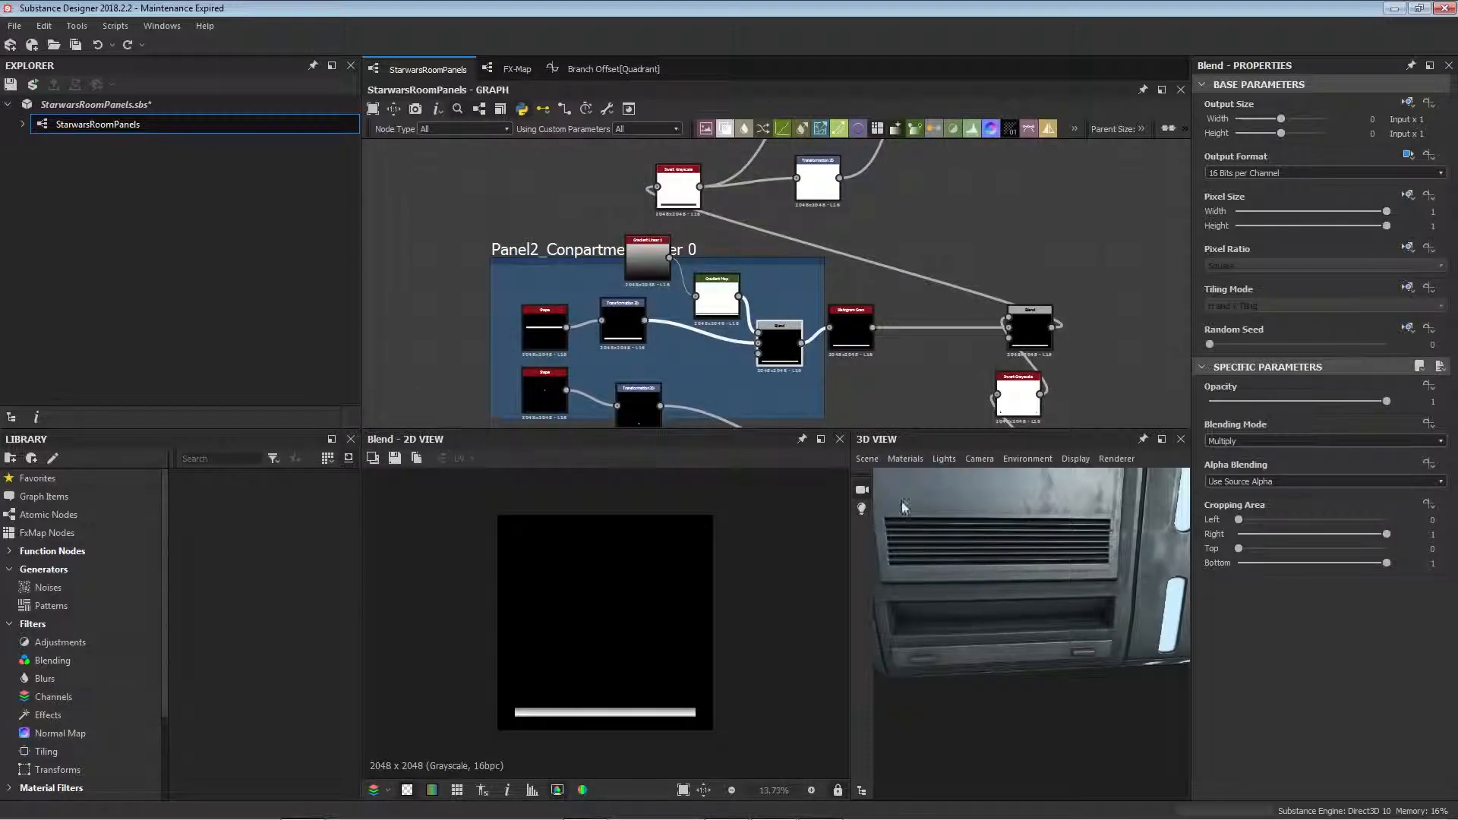
# - Inspect the Gradient Linear 1 and Gradient Map nodes feeding the compartment Blend, including the map's keys in the Gradient Editor
pyautogui.click(715, 296)
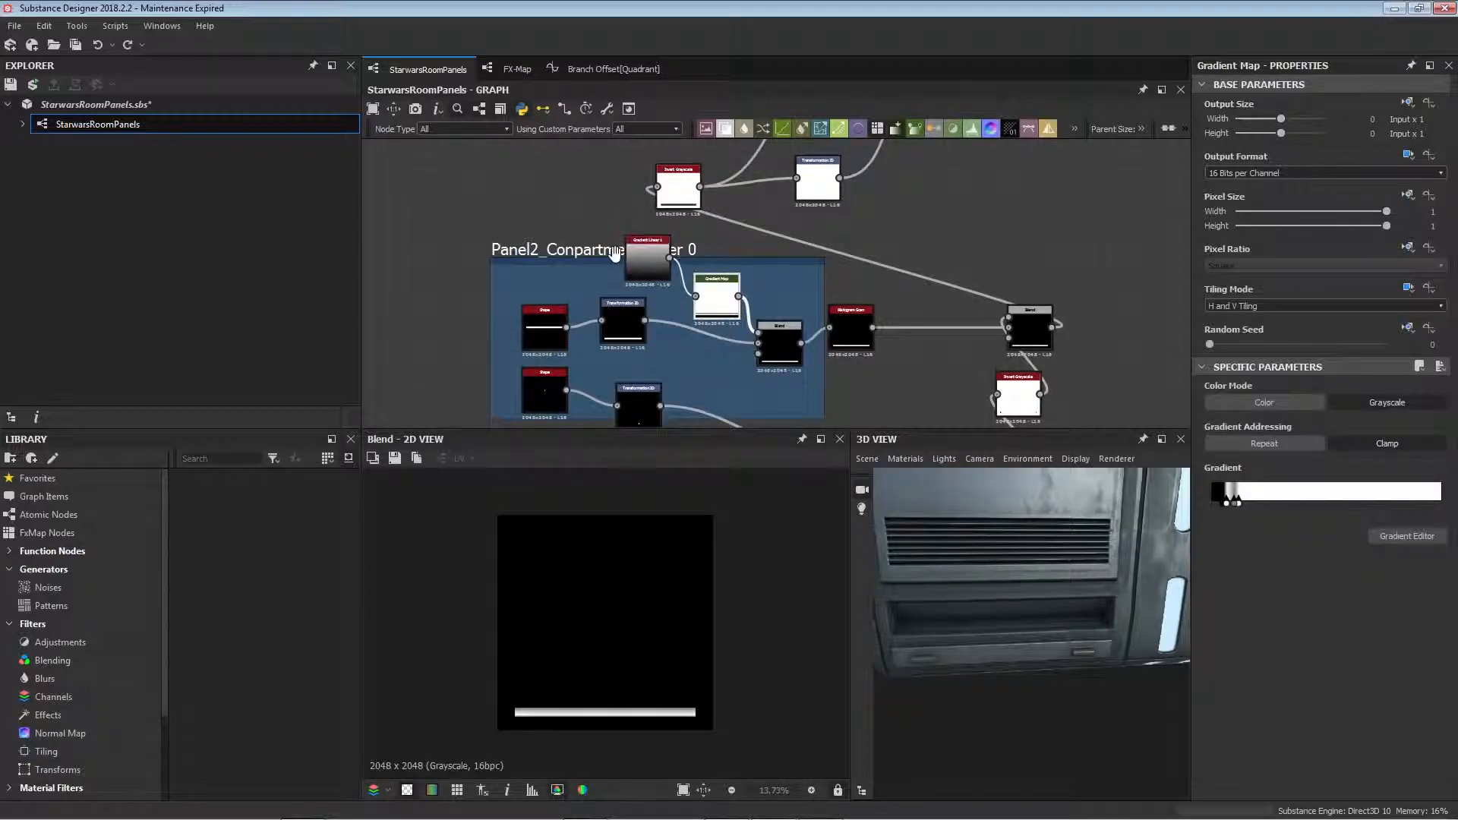
pyautogui.doubleClick(641, 260)
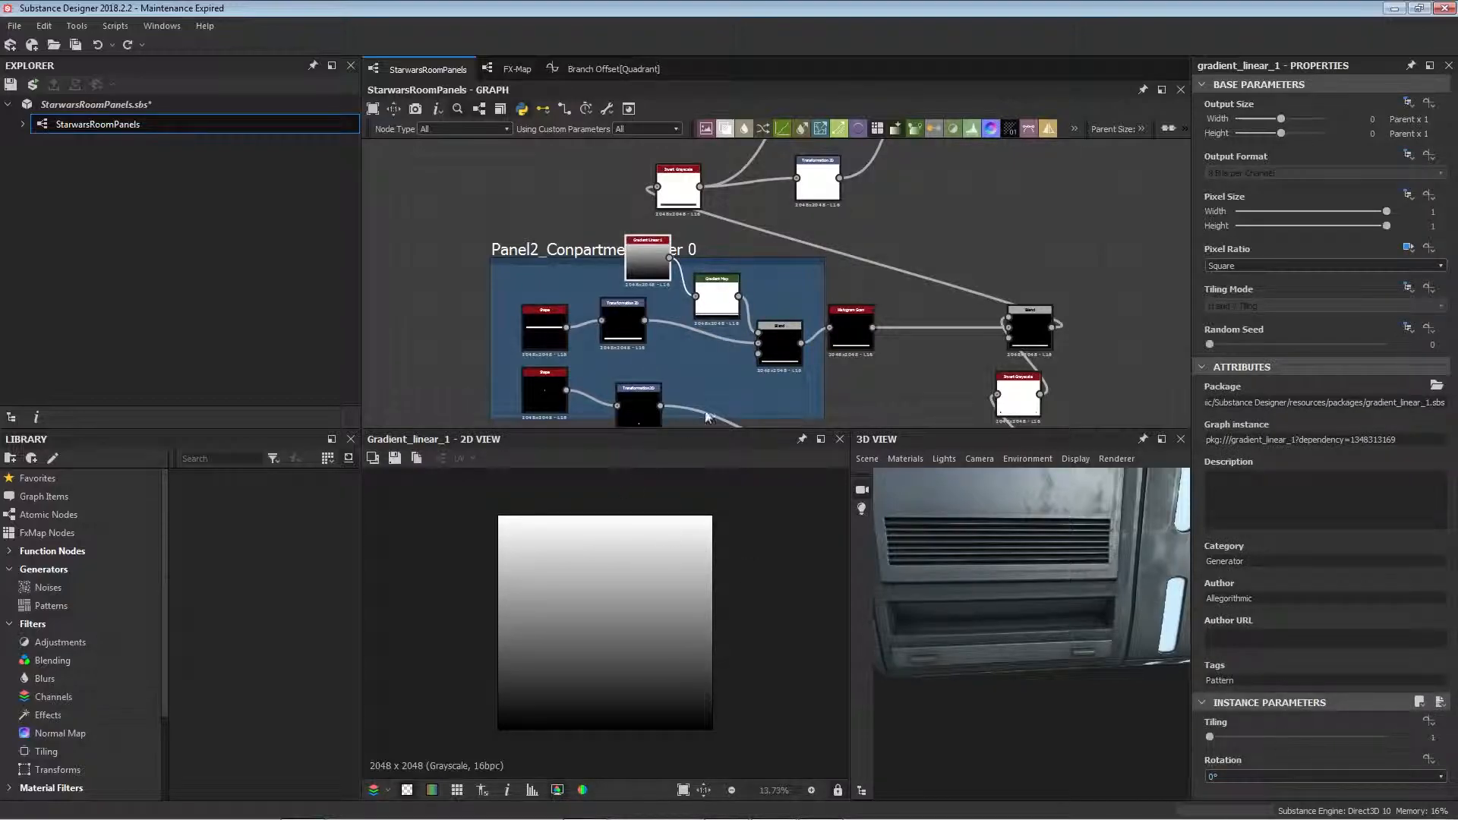
pyautogui.doubleClick(729, 312)
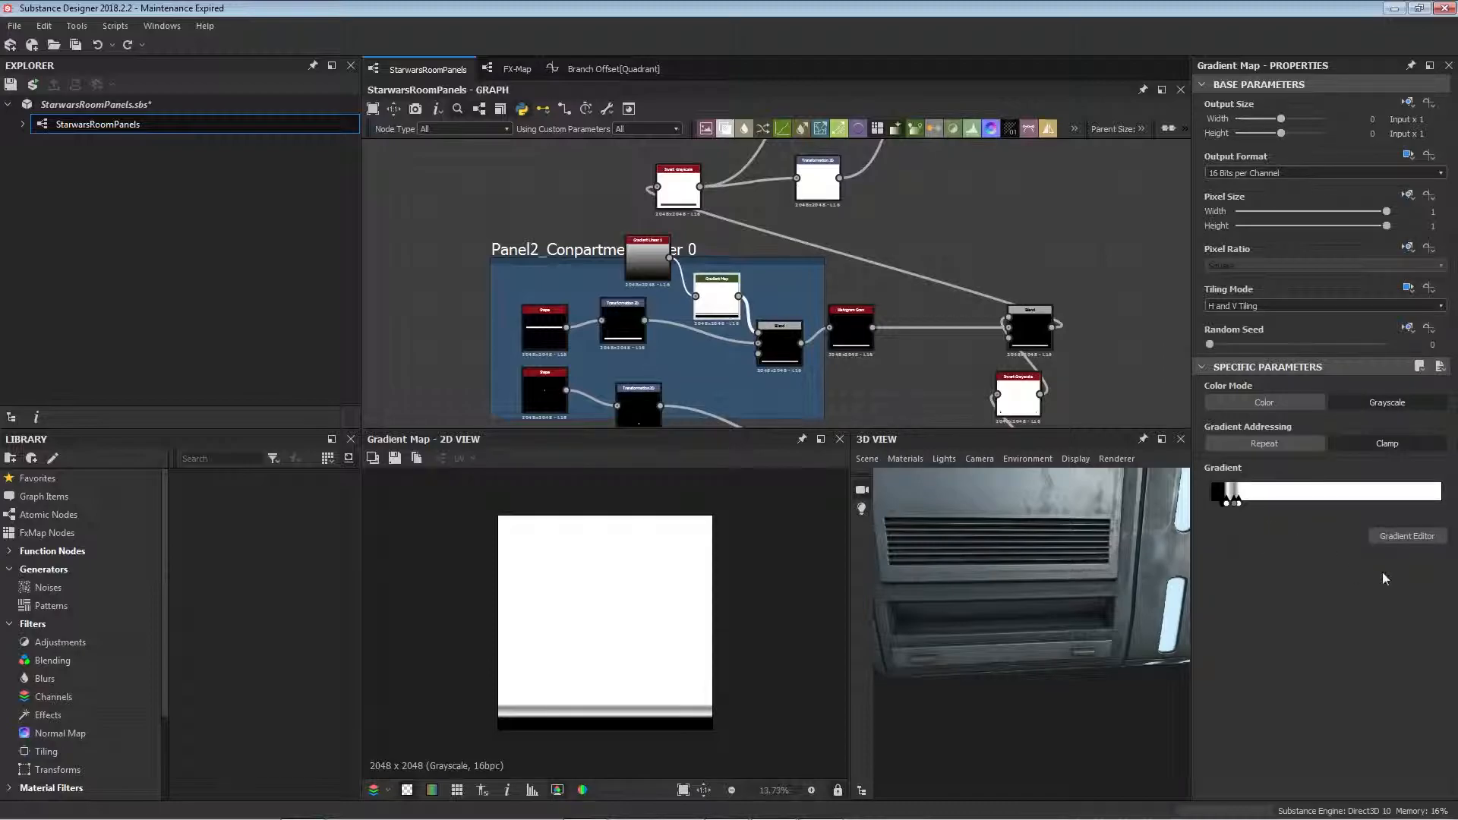
pyautogui.click(1401, 537)
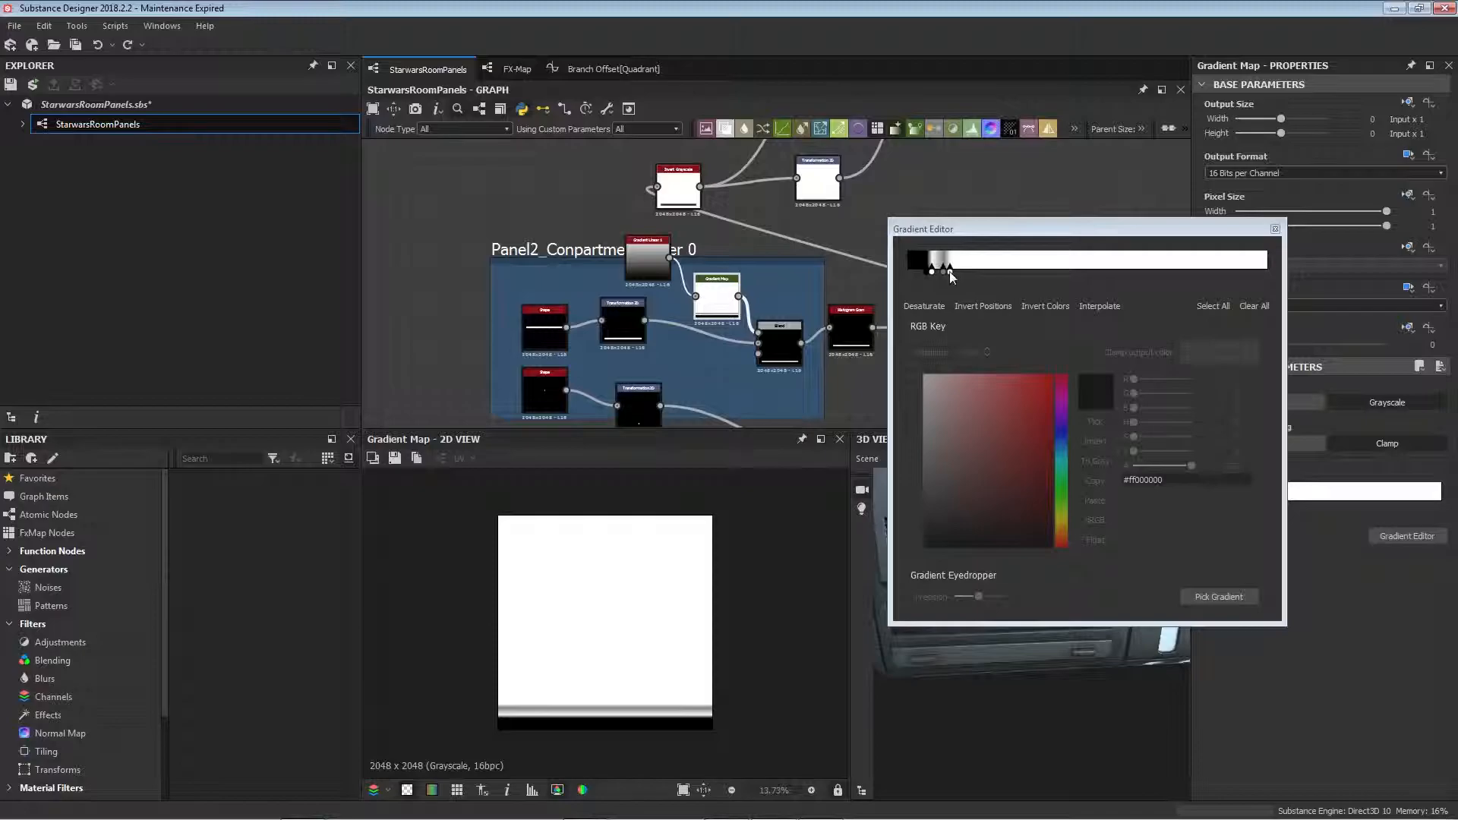
pyautogui.click(1275, 229)
# - Preview the compartment's Multiply Blend and the Histogram Scan it feeds, examining the shaded bar up close
pyautogui.click(786, 331)
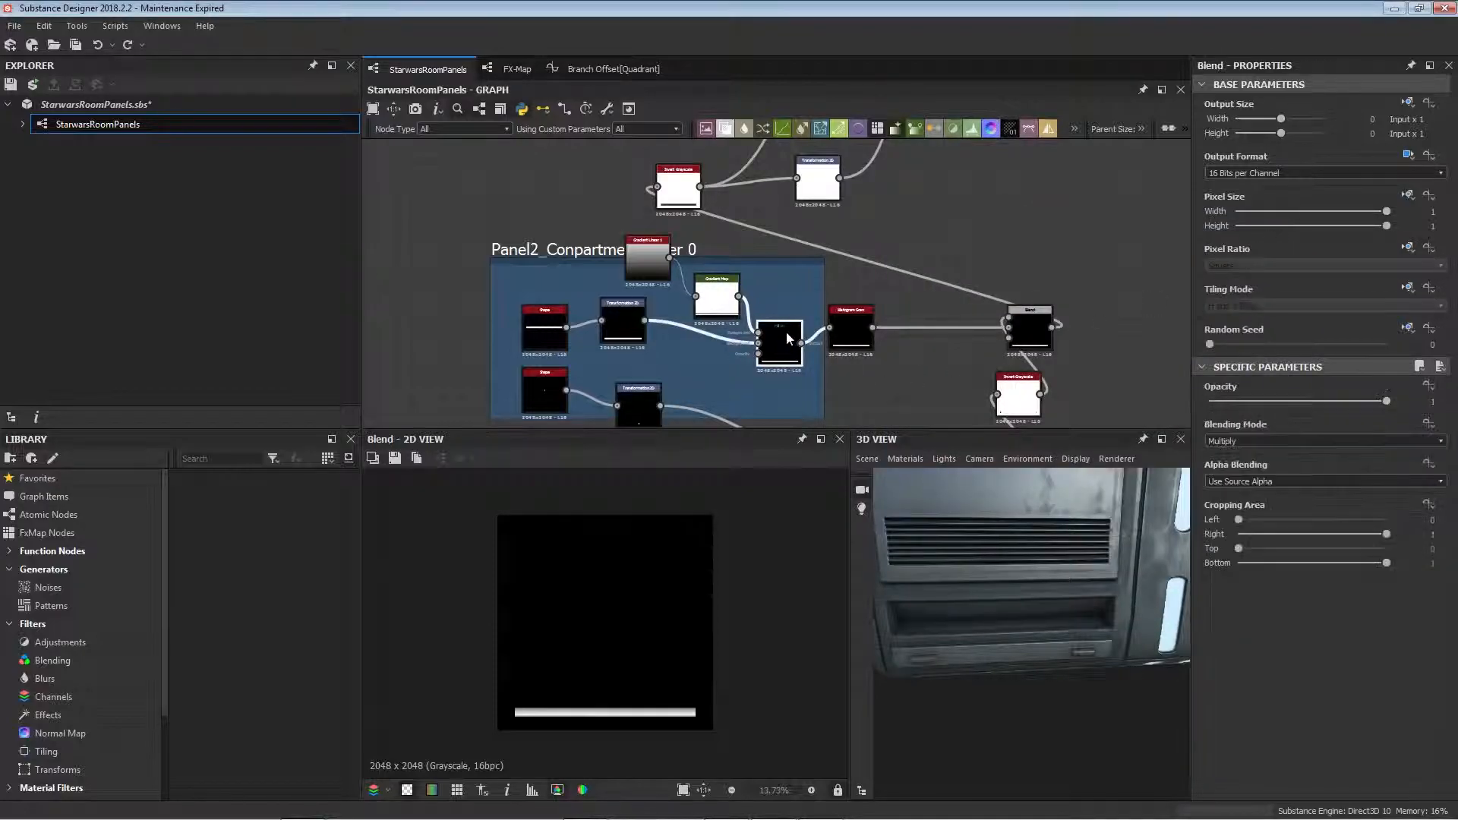
pyautogui.click(849, 325)
pyautogui.scroll(5, 591, 665)
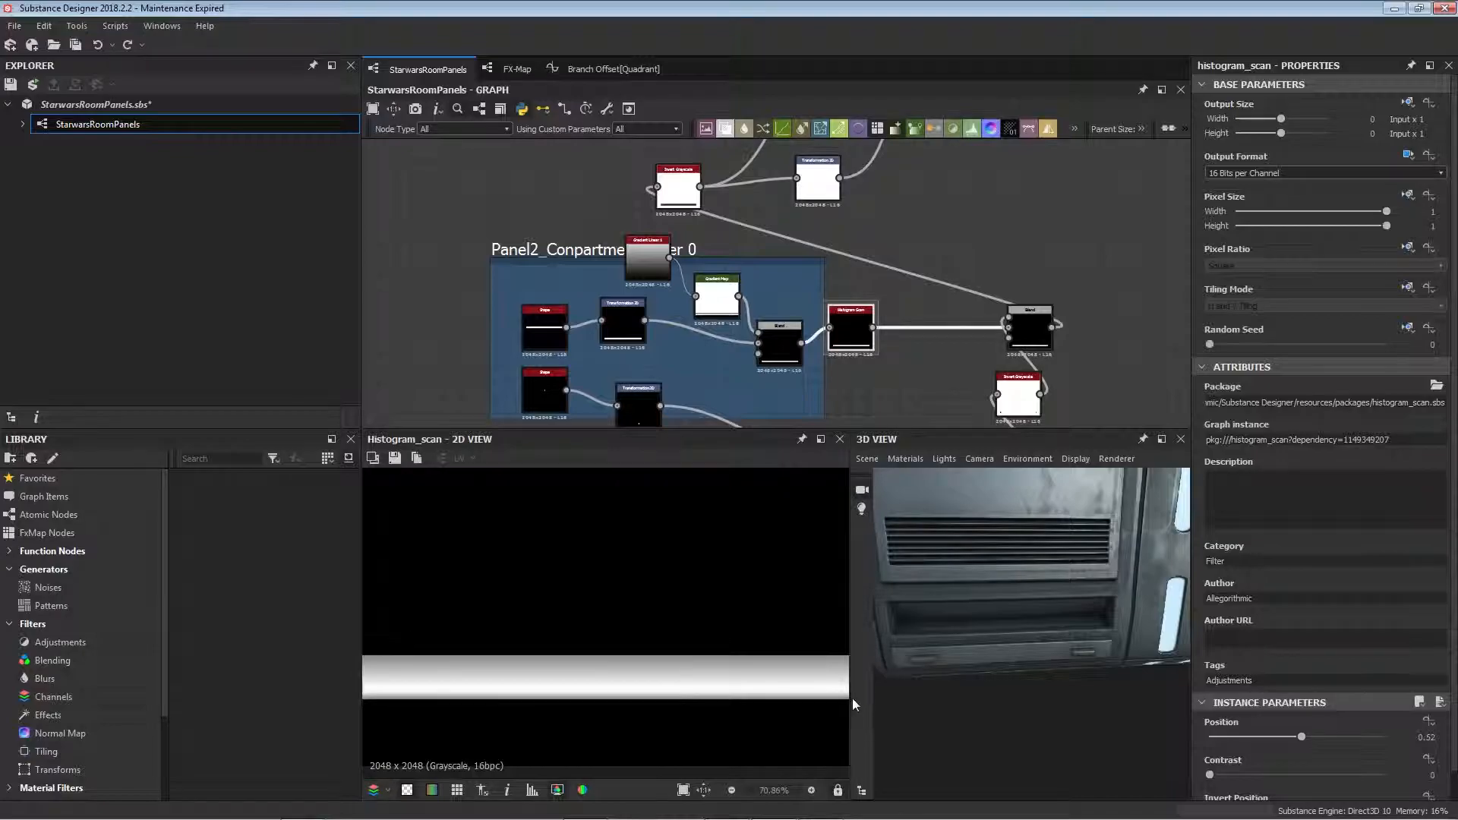
pyautogui.scroll(-4, 917, 414)
# - Preview the Min (Darken) Blend that follows the compartment's Histogram Scan and inspect its input connections
pyautogui.moveTo(932, 394); pyautogui.dragTo(937, 328, button='middle')
pyautogui.scroll(3, 961, 313)
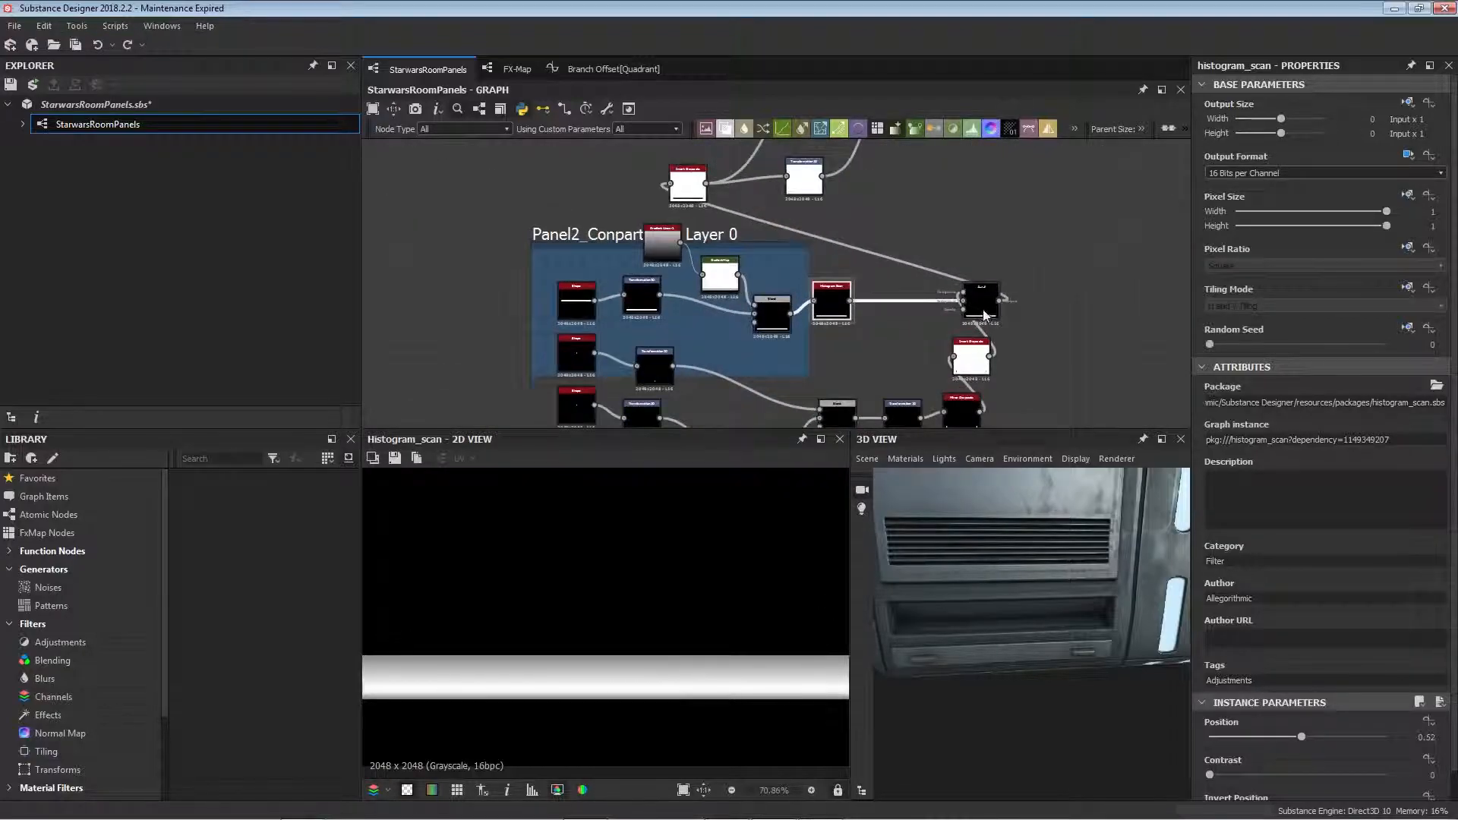
pyautogui.doubleClick(983, 307)
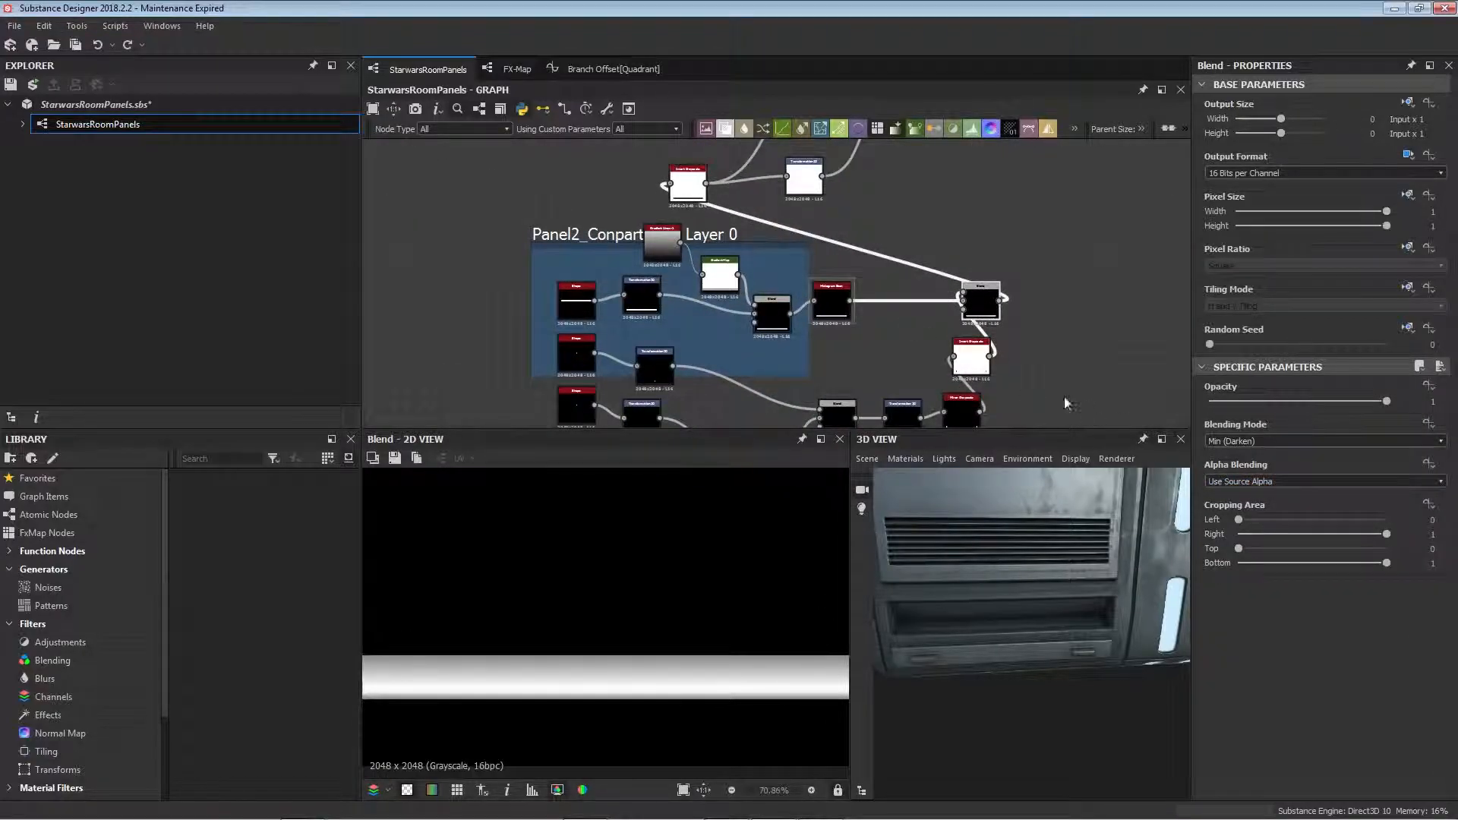
pyautogui.scroll(2, 974, 307)
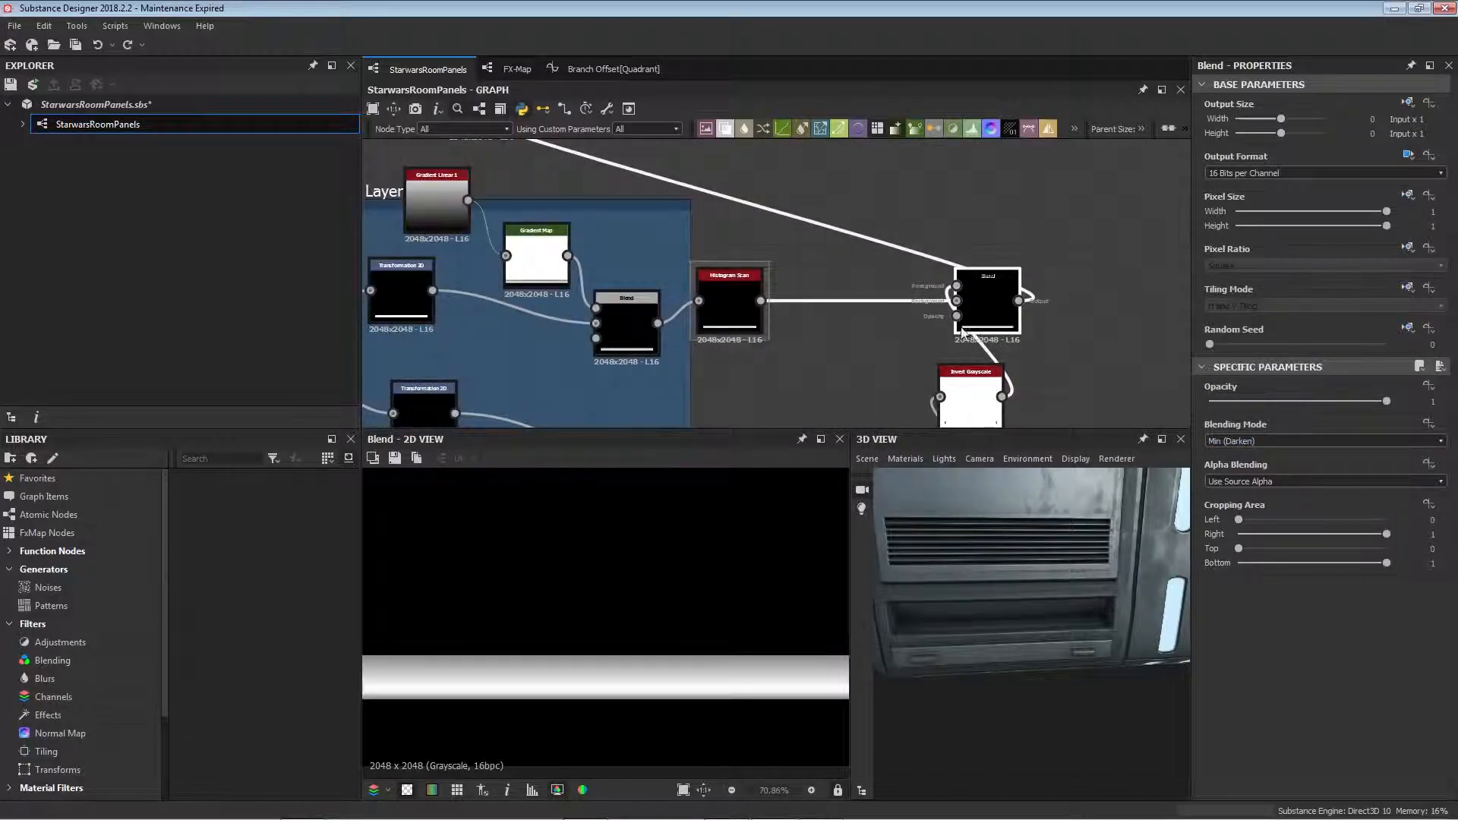
# - Trace the Min (Darken) Blend's other input back to the small Shape nodes and examine the compartment on the 3D model
pyautogui.moveTo(902, 296); pyautogui.dragTo(1142, 143, button='middle')
pyautogui.scroll(-2, 858, 220)
pyautogui.moveTo(544, 242); pyautogui.dragTo(500, 266, button='middle')
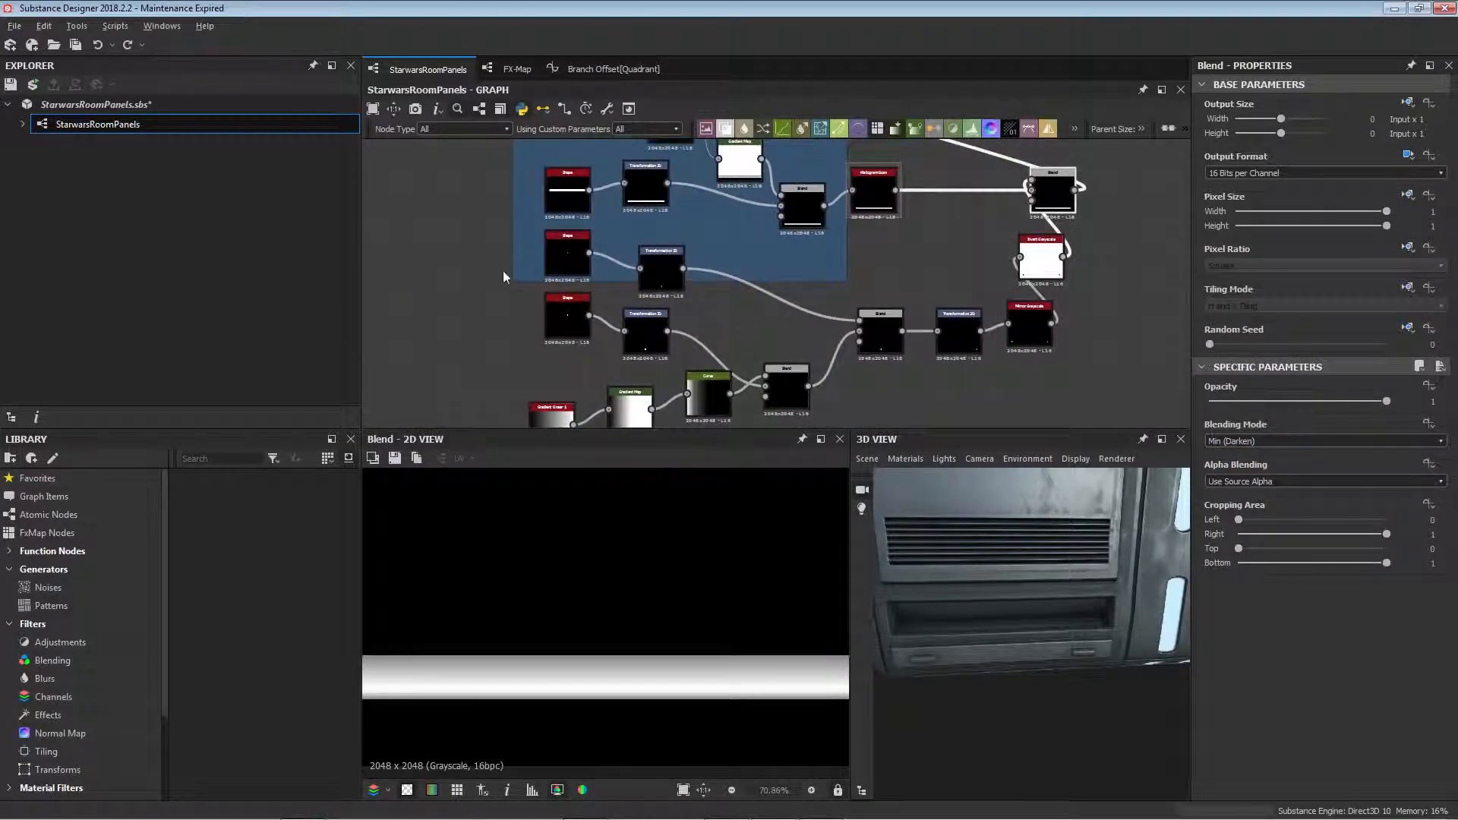
pyautogui.moveTo(1045, 609); pyautogui.dragTo(1108, 618)
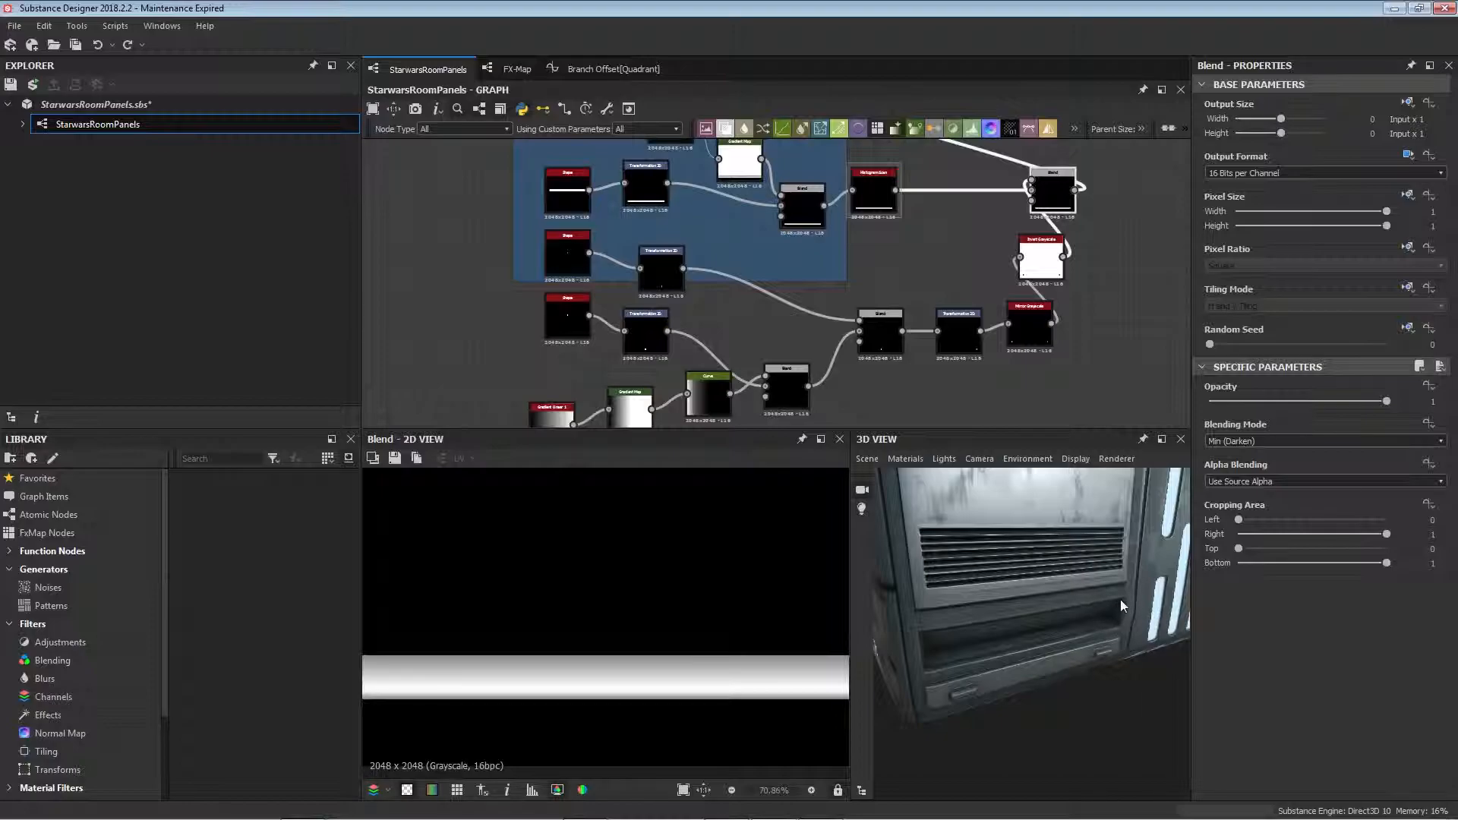
pyautogui.moveTo(1119, 600); pyautogui.dragTo(1010, 604)
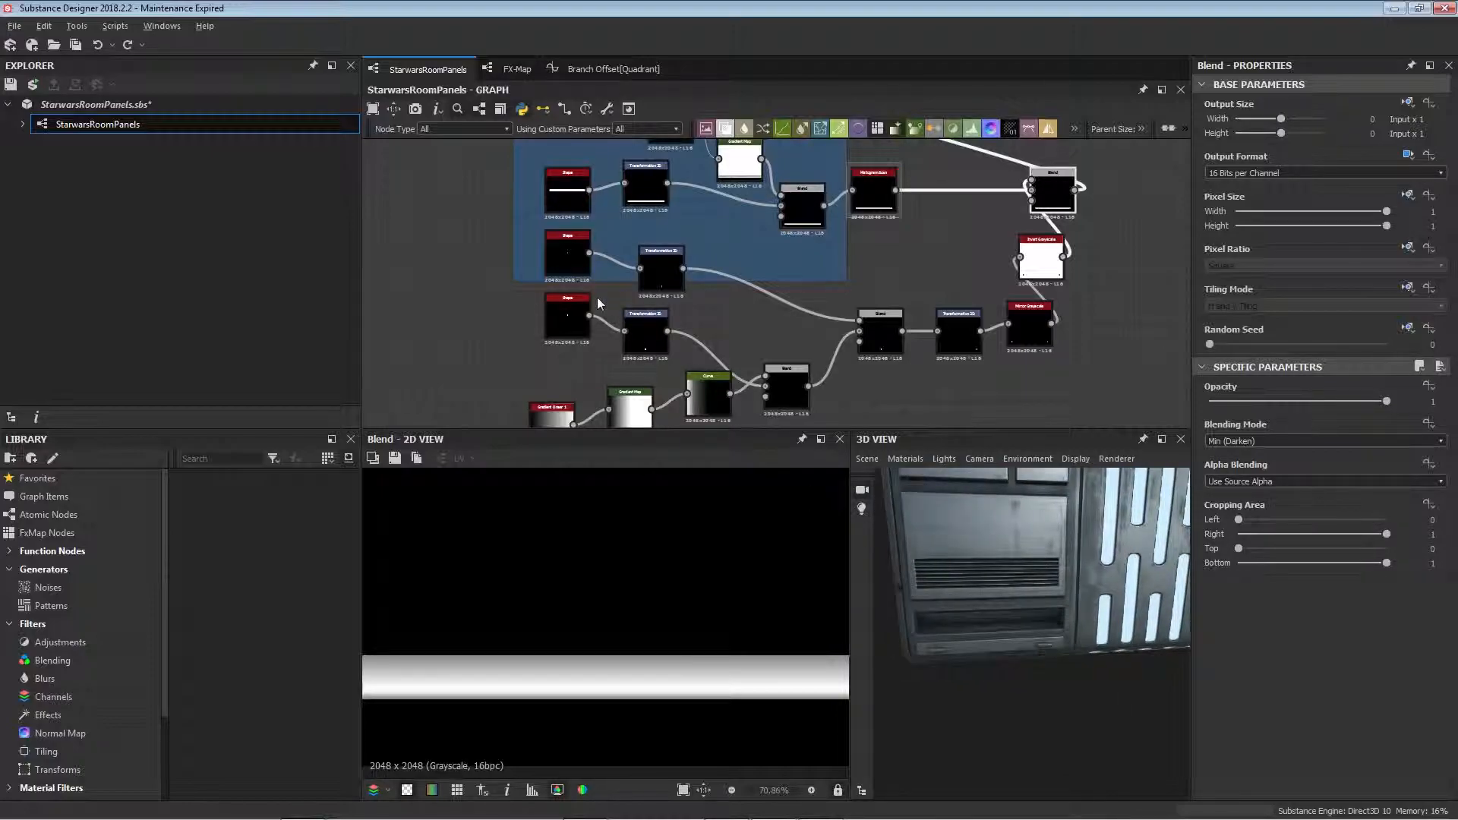
# - Preview the two small Shape nodes below the compartment bar and check the upper one's Gradation pattern and size parameters
pyautogui.scroll(3, 597, 298)
pyautogui.click(740, 209)
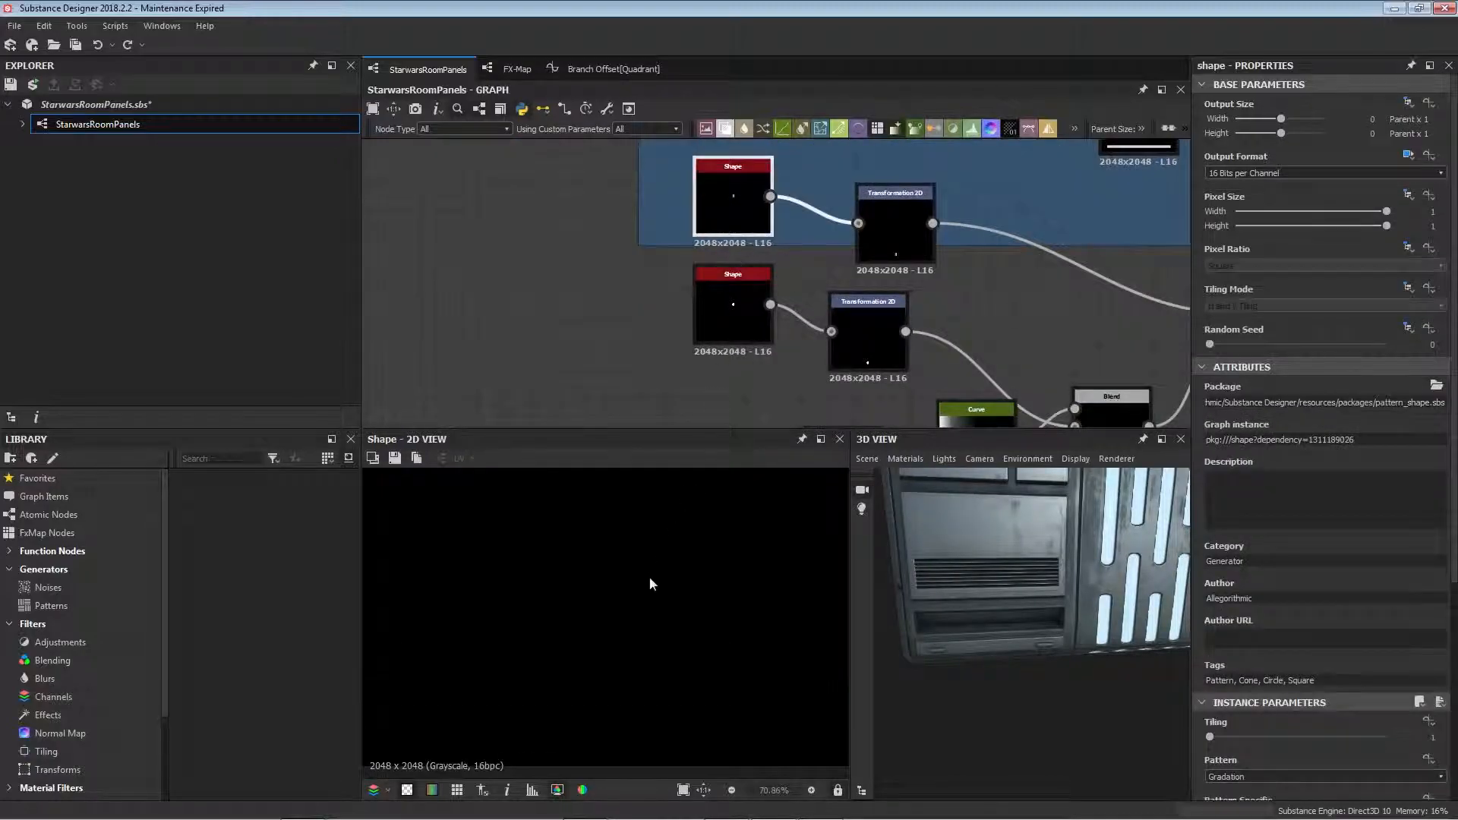
pyautogui.scroll(-5, 649, 616)
pyautogui.click(746, 308)
pyautogui.click(739, 197)
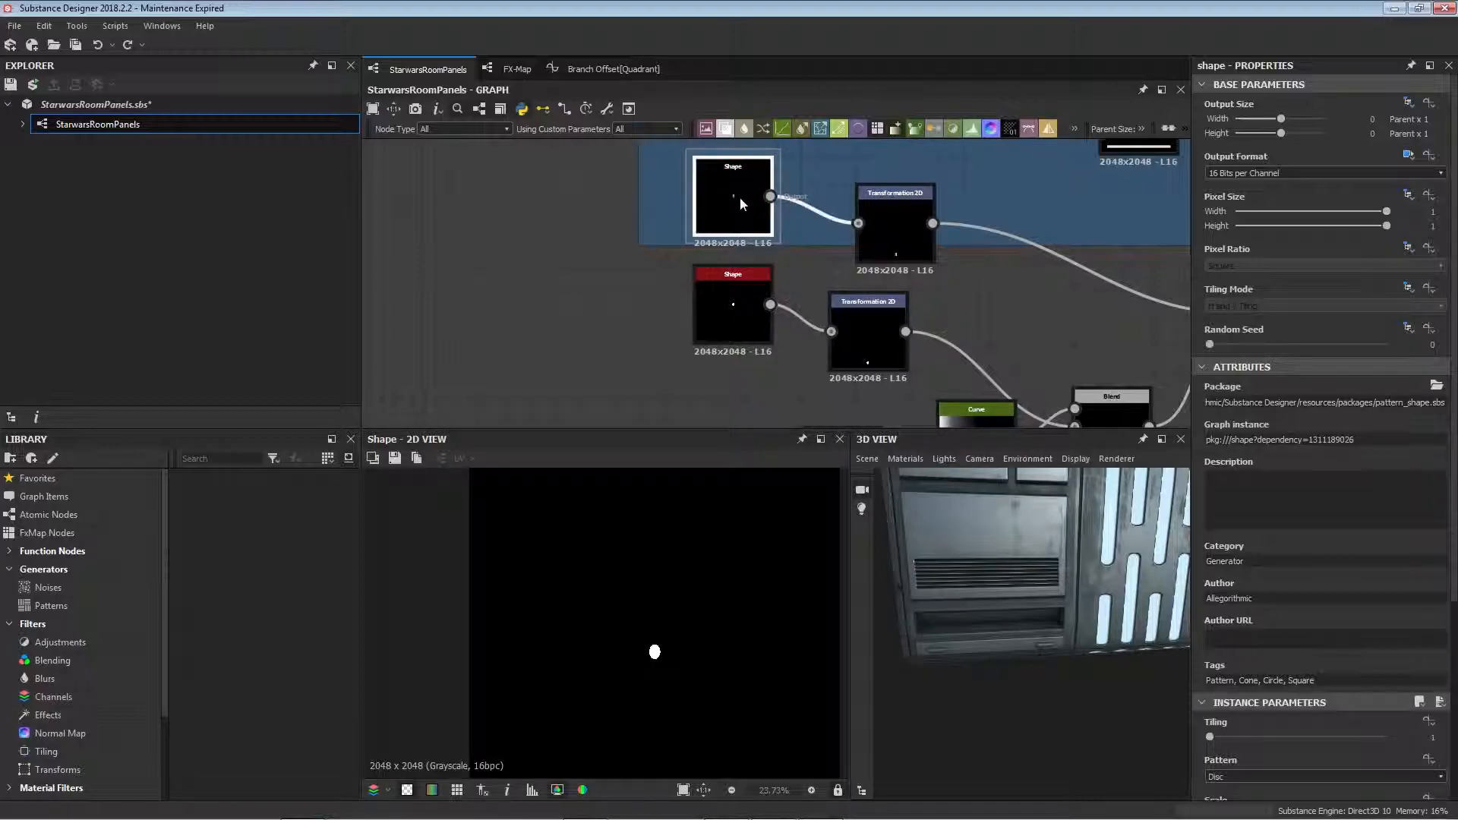
pyautogui.scroll(-3, 1287, 690)
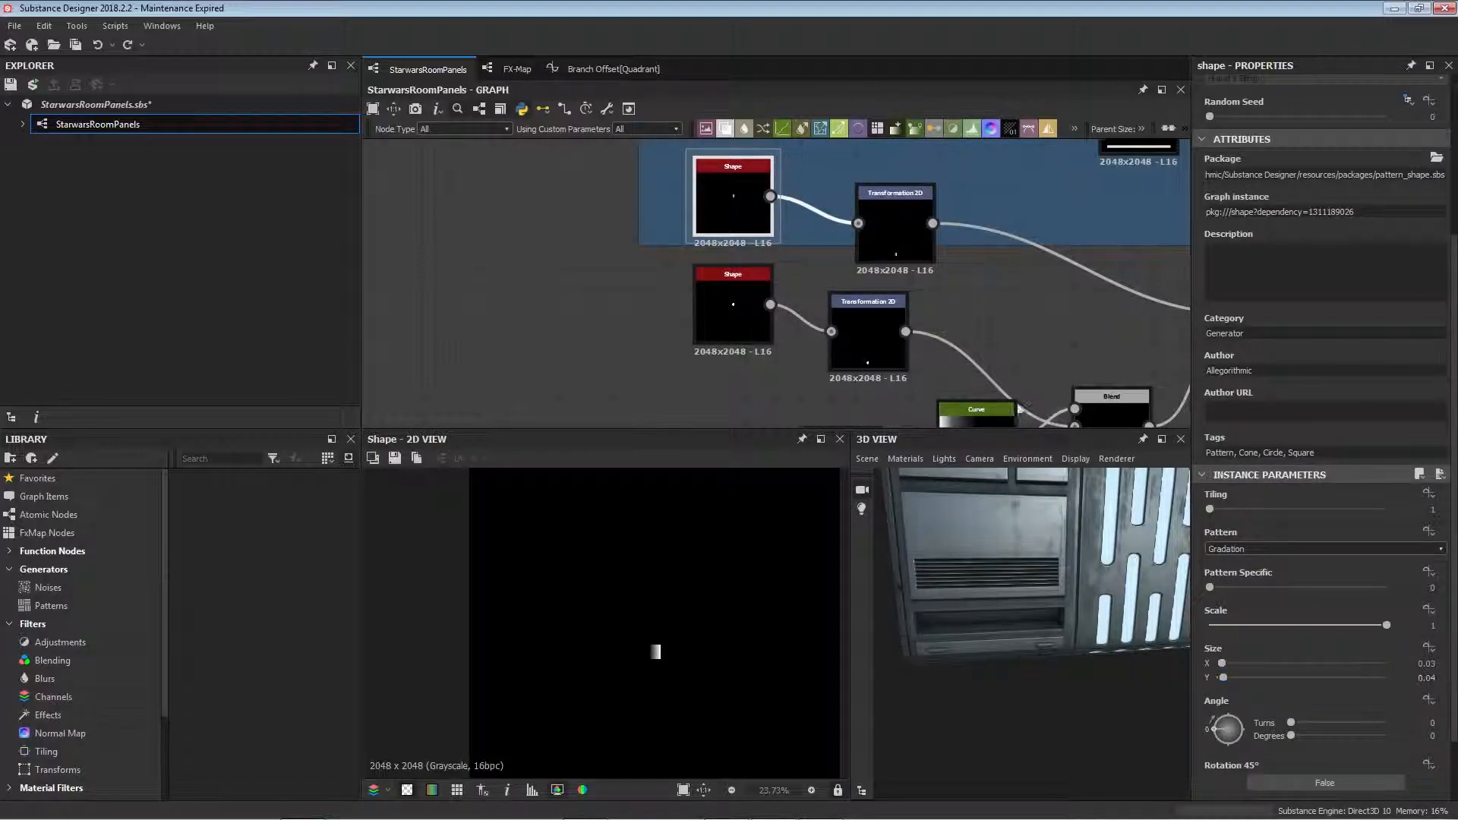
# - Inspect the Transformation 2D fed by the Gradation Shape, including its offset and its connection to the Blend
pyautogui.click(895, 236)
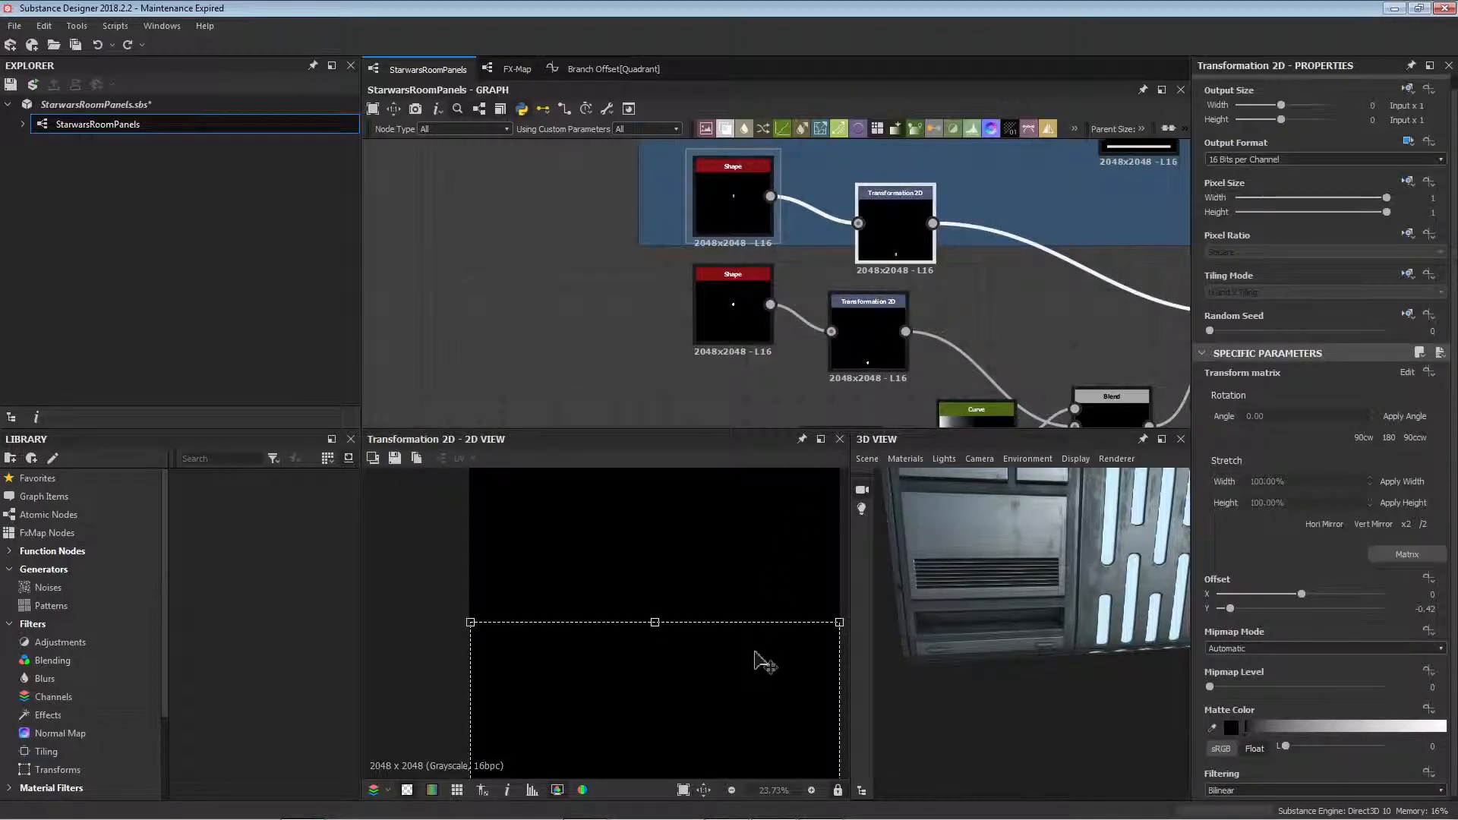
pyautogui.moveTo(870, 173); pyautogui.dragTo(737, 253, button='middle')
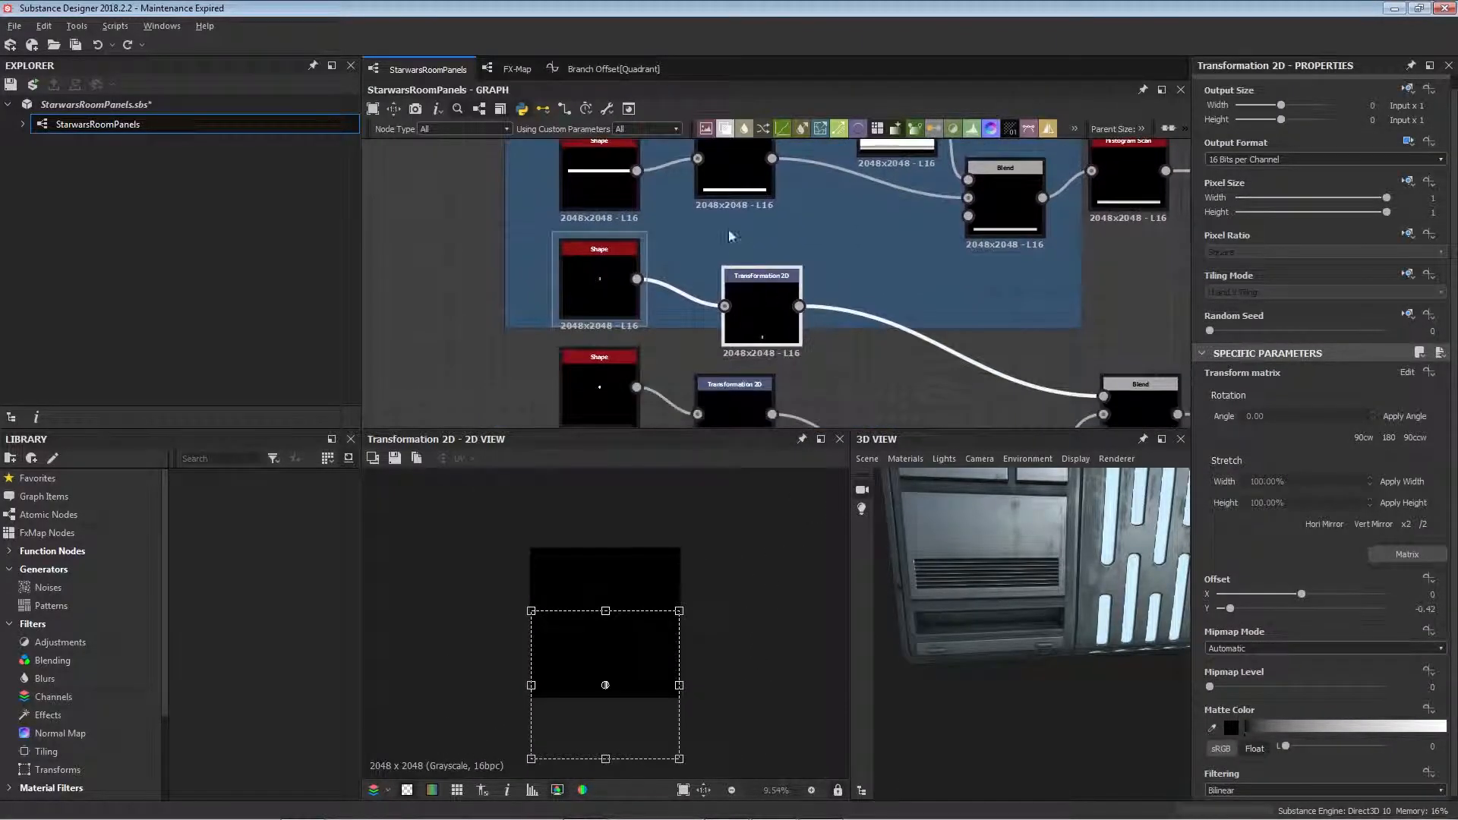
pyautogui.moveTo(887, 343); pyautogui.dragTo(969, 223, button='middle')
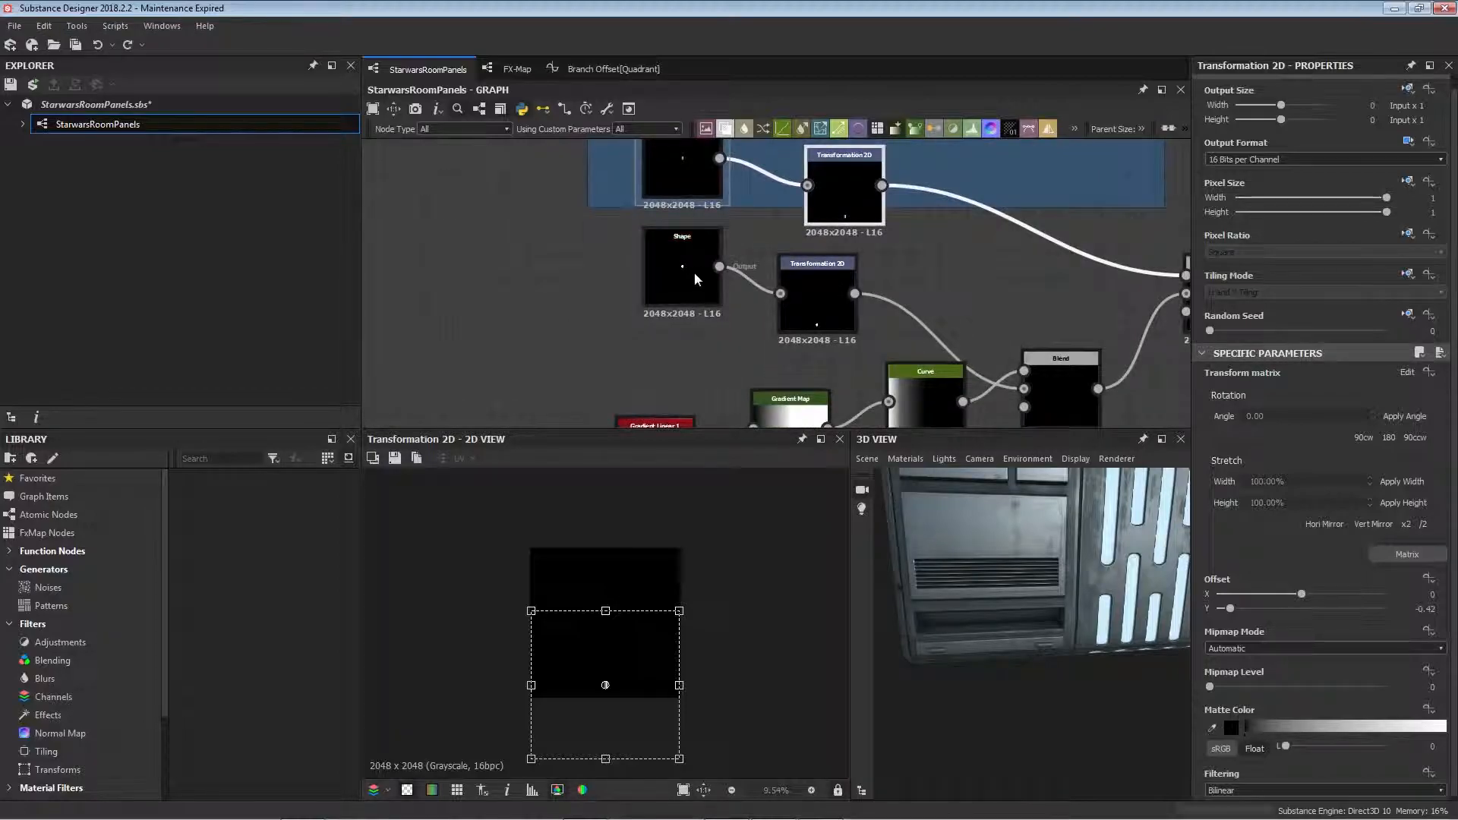
# - Inspect the Gradient Linear 1, Gradient Map and Curve chain, examining the Curve's luminance profile and resulting gradient up close
pyautogui.moveTo(694, 272); pyautogui.dragTo(830, 136, button='middle')
pyautogui.click(796, 299)
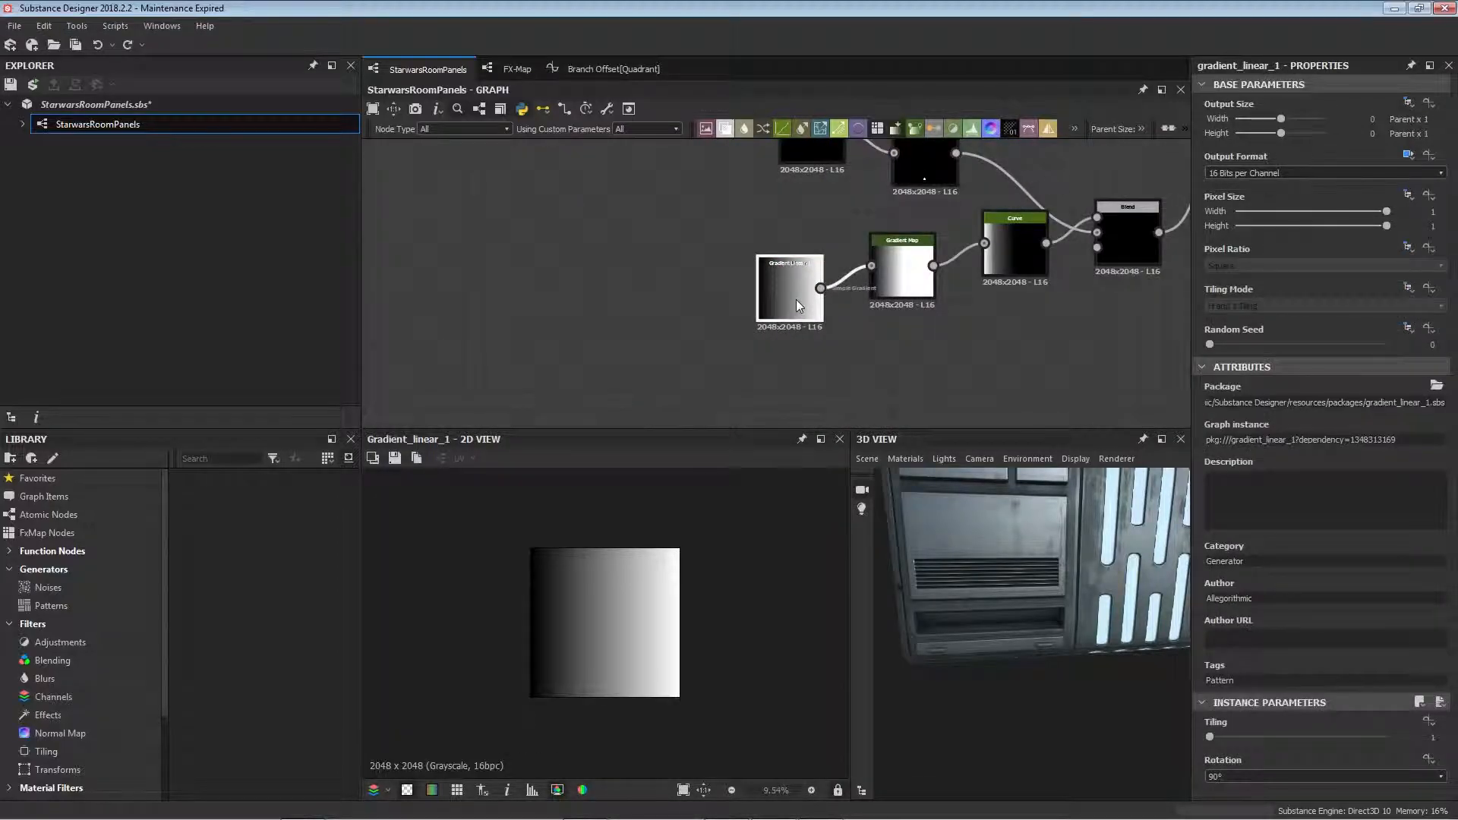
pyautogui.doubleClick(904, 273)
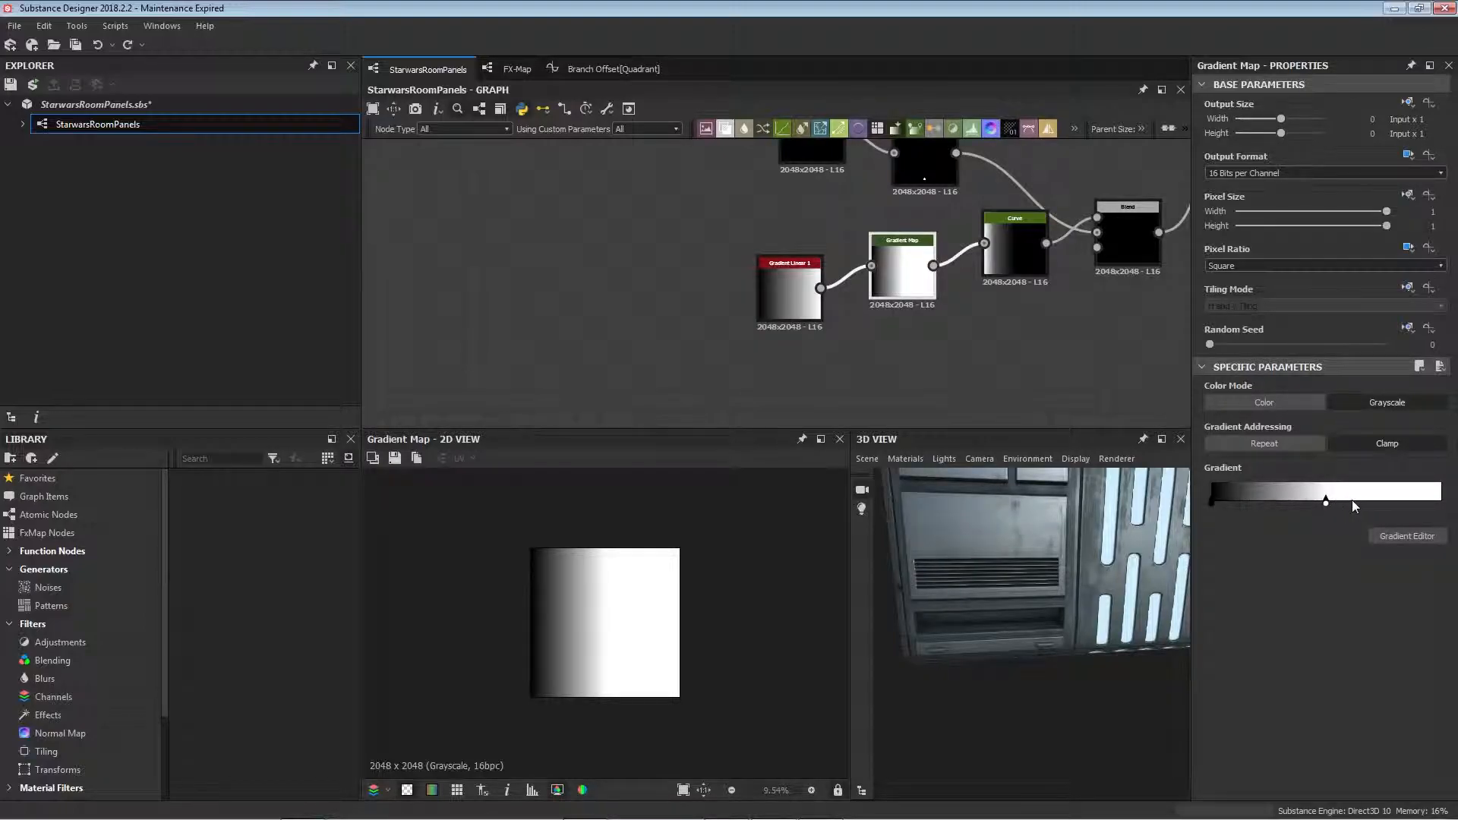
pyautogui.moveTo(1083, 388); pyautogui.dragTo(932, 428, button='middle')
pyautogui.click(866, 290)
pyautogui.moveTo(1034, 340); pyautogui.dragTo(889, 425, button='middle')
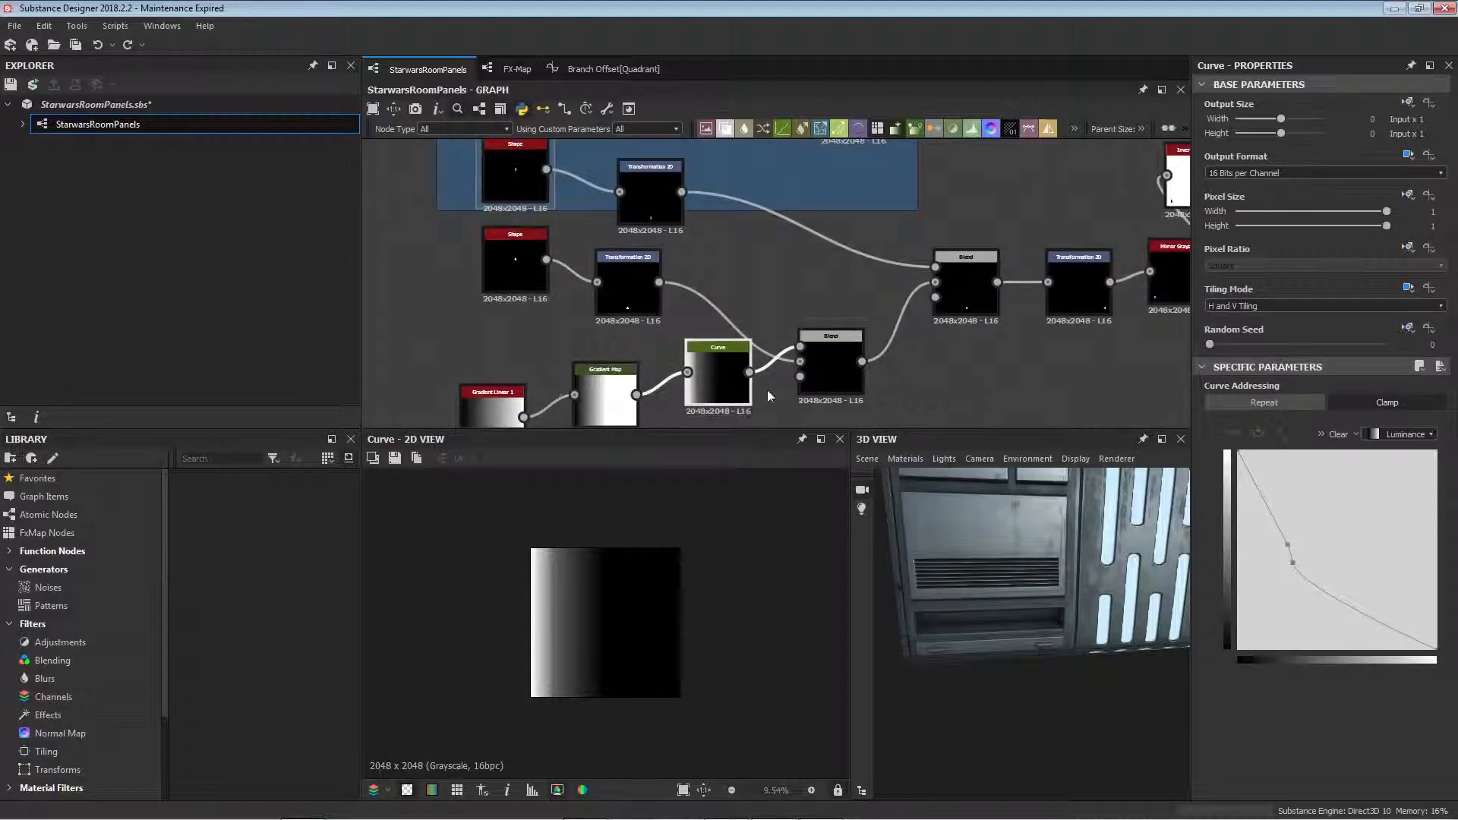
pyautogui.scroll(1, 773, 389)
pyautogui.scroll(2, 572, 641)
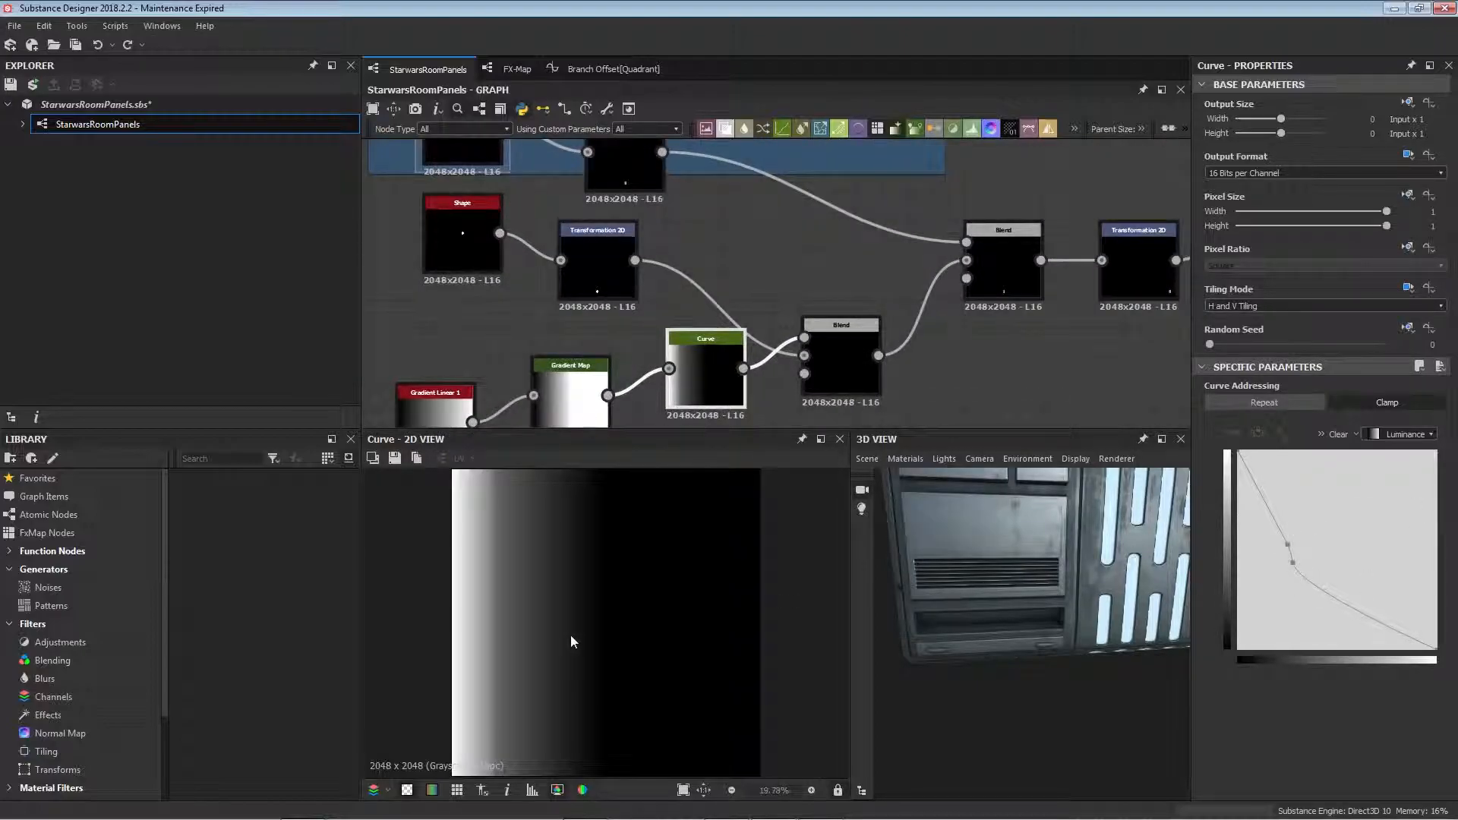
# - Preview the Min (Darken) Blend after the Curve and the Max (Lighten) Blend it feeds, examining the small gradient shape up close
pyautogui.click(831, 362)
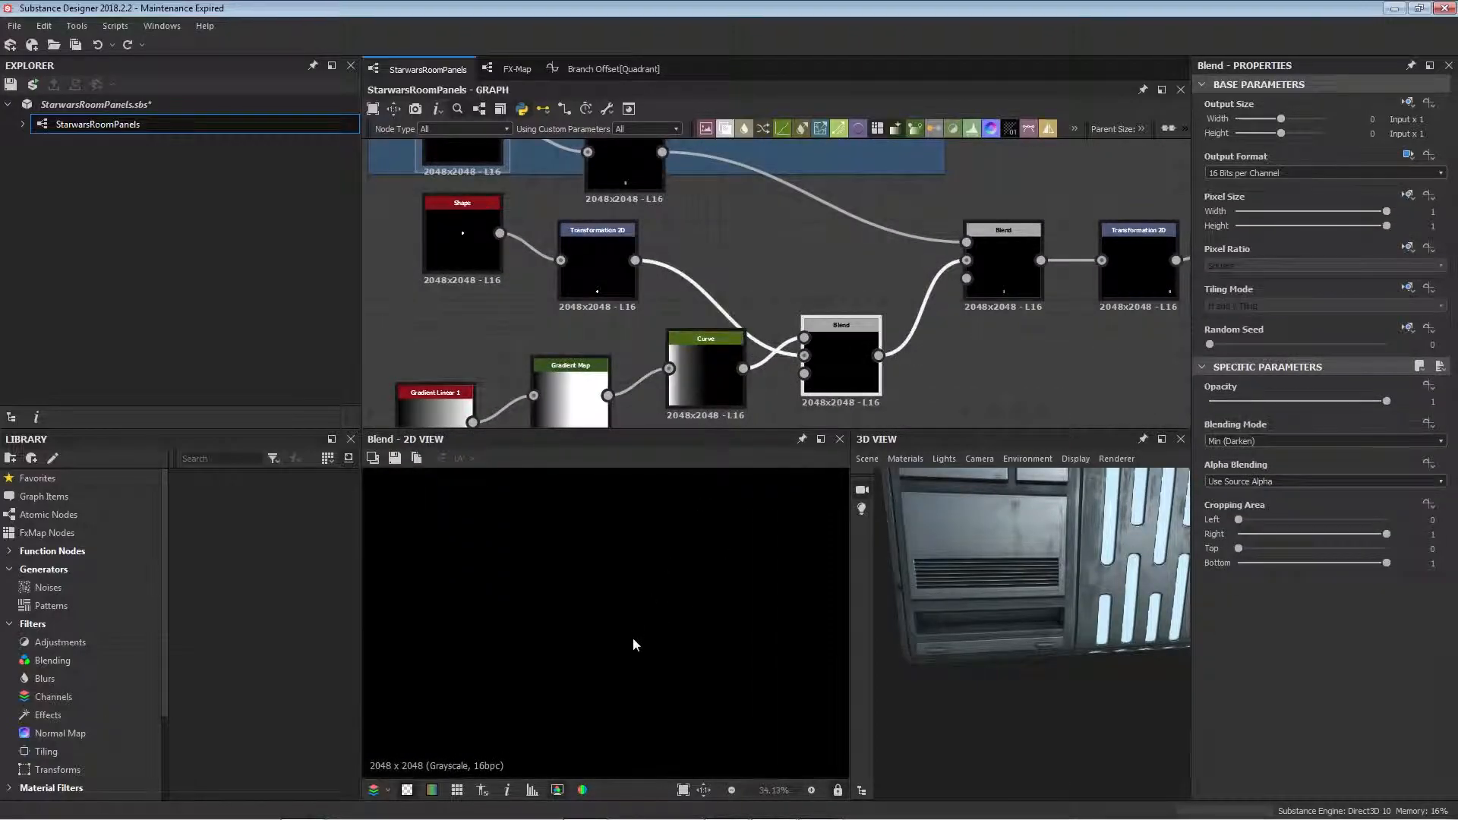
pyautogui.click(1012, 267)
pyautogui.moveTo(1011, 310); pyautogui.dragTo(950, 356, button='middle')
pyautogui.scroll(-3, 607, 635)
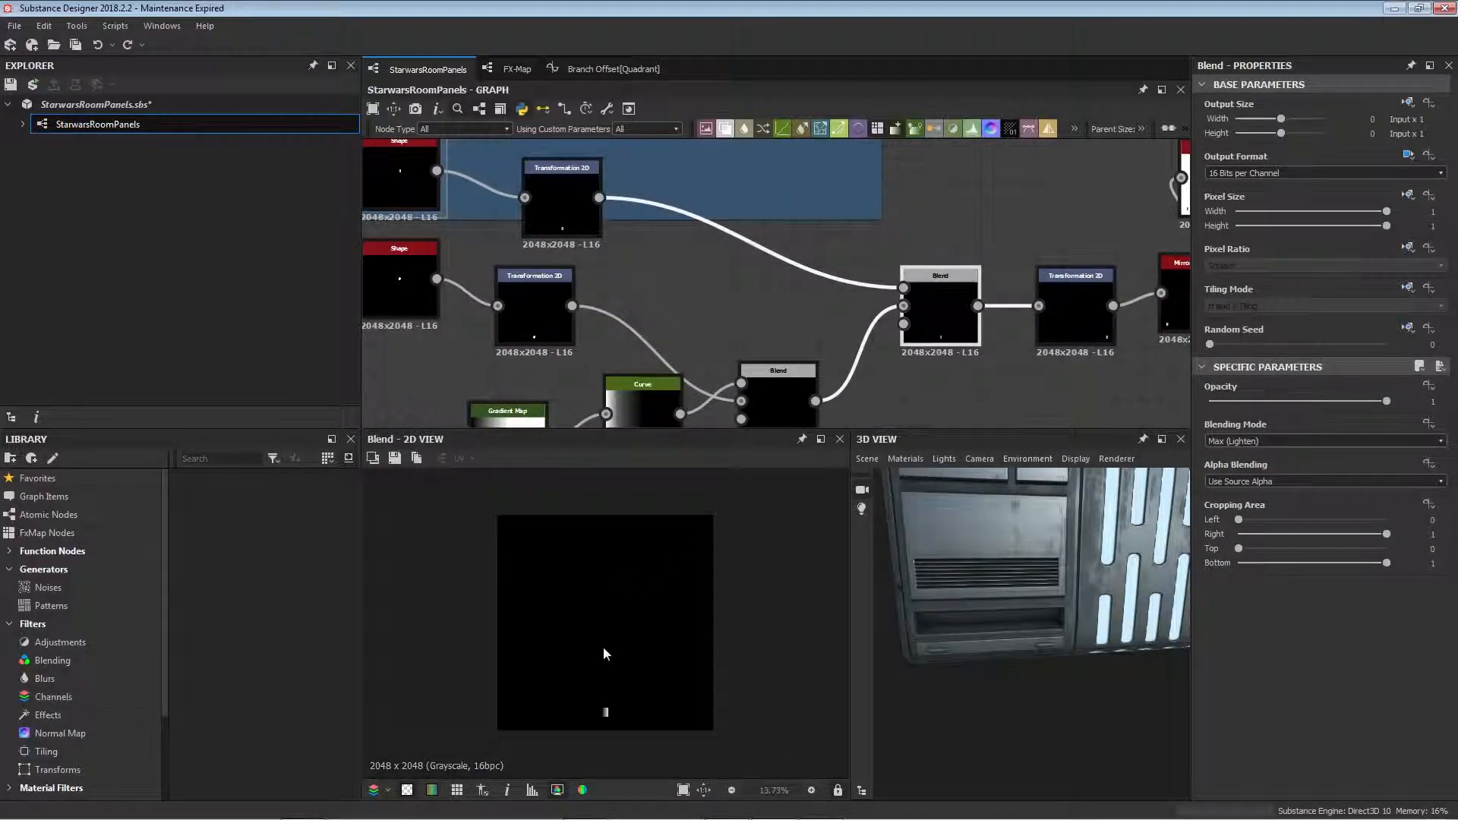
pyautogui.scroll(3, 620, 706)
pyautogui.moveTo(655, 680); pyautogui.dragTo(721, 517, button='middle')
pyautogui.scroll(6, 650, 611)
pyautogui.scroll(3, 651, 615)
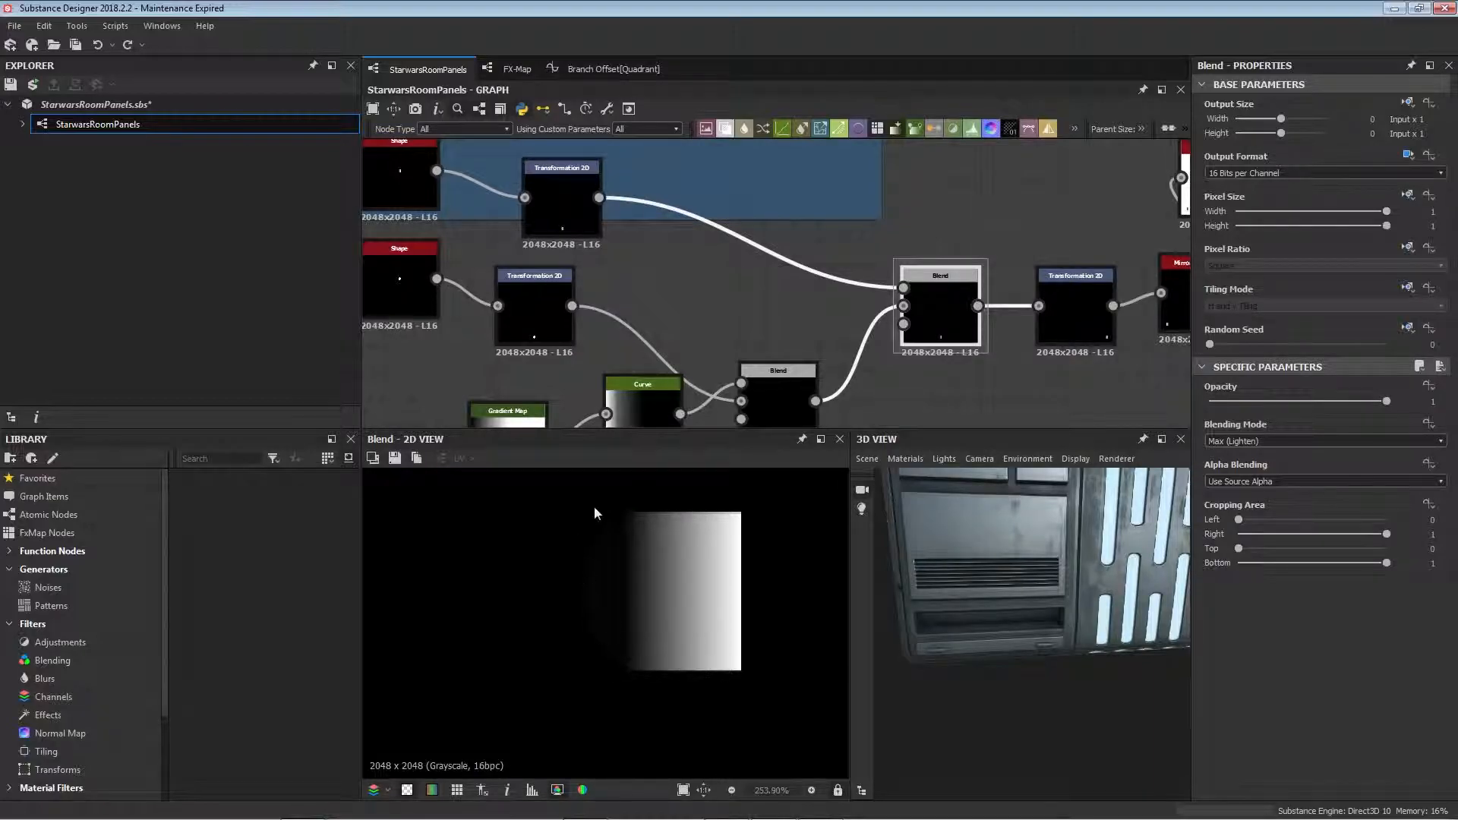
# - Preview the Transformation 2D that follows the Max (Lighten) Blend and examine where its offset places the small gradient shape
pyautogui.moveTo(1087, 327); pyautogui.dragTo(972, 344, button='middle')
pyautogui.doubleClick(970, 339)
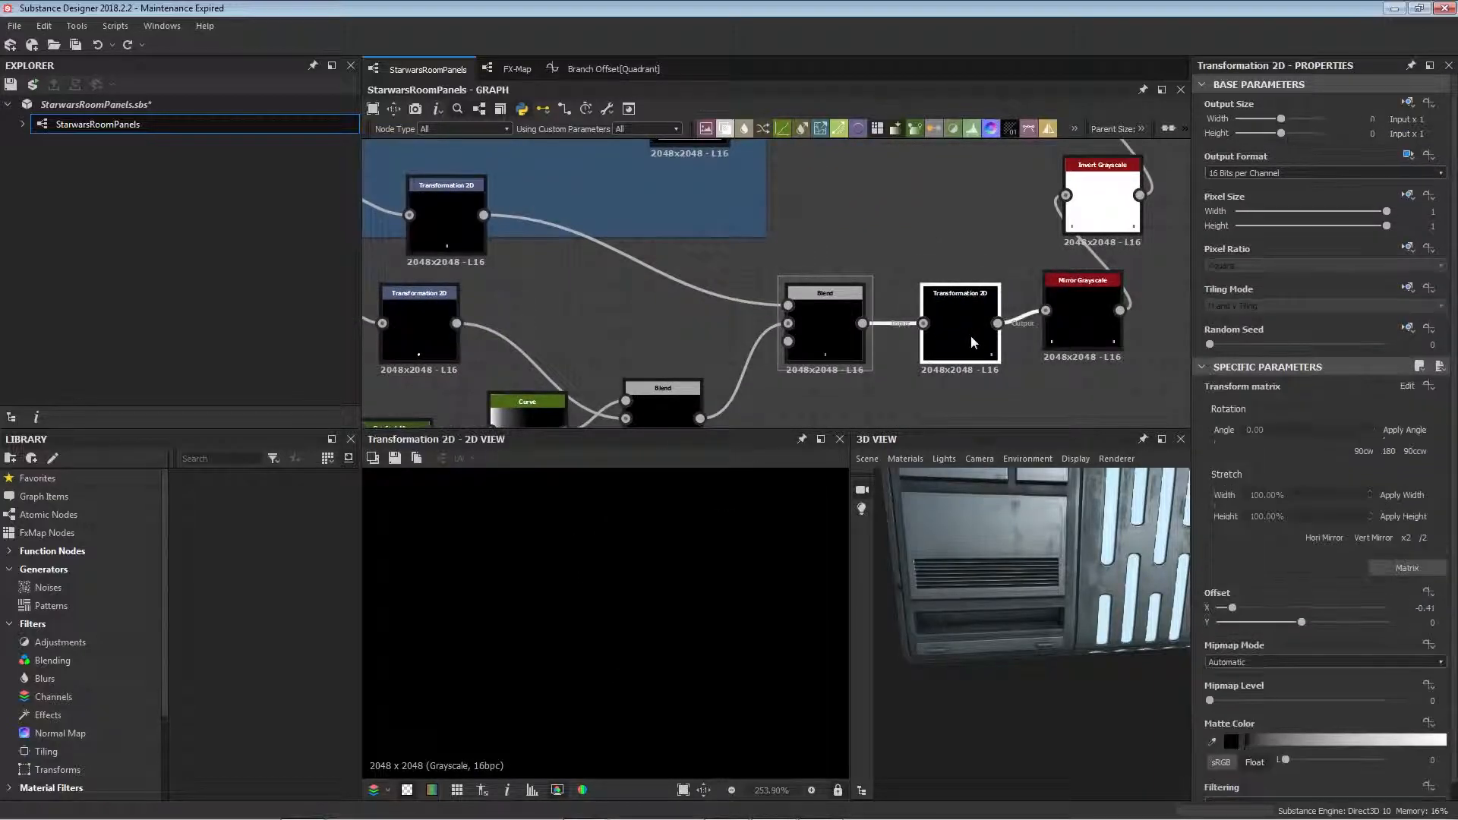
pyautogui.scroll(-10, 734, 618)
pyautogui.moveTo(782, 597); pyautogui.dragTo(648, 576, button='middle')
pyautogui.scroll(3, 755, 600)
pyautogui.moveTo(999, 315); pyautogui.dragTo(893, 353, button='middle')
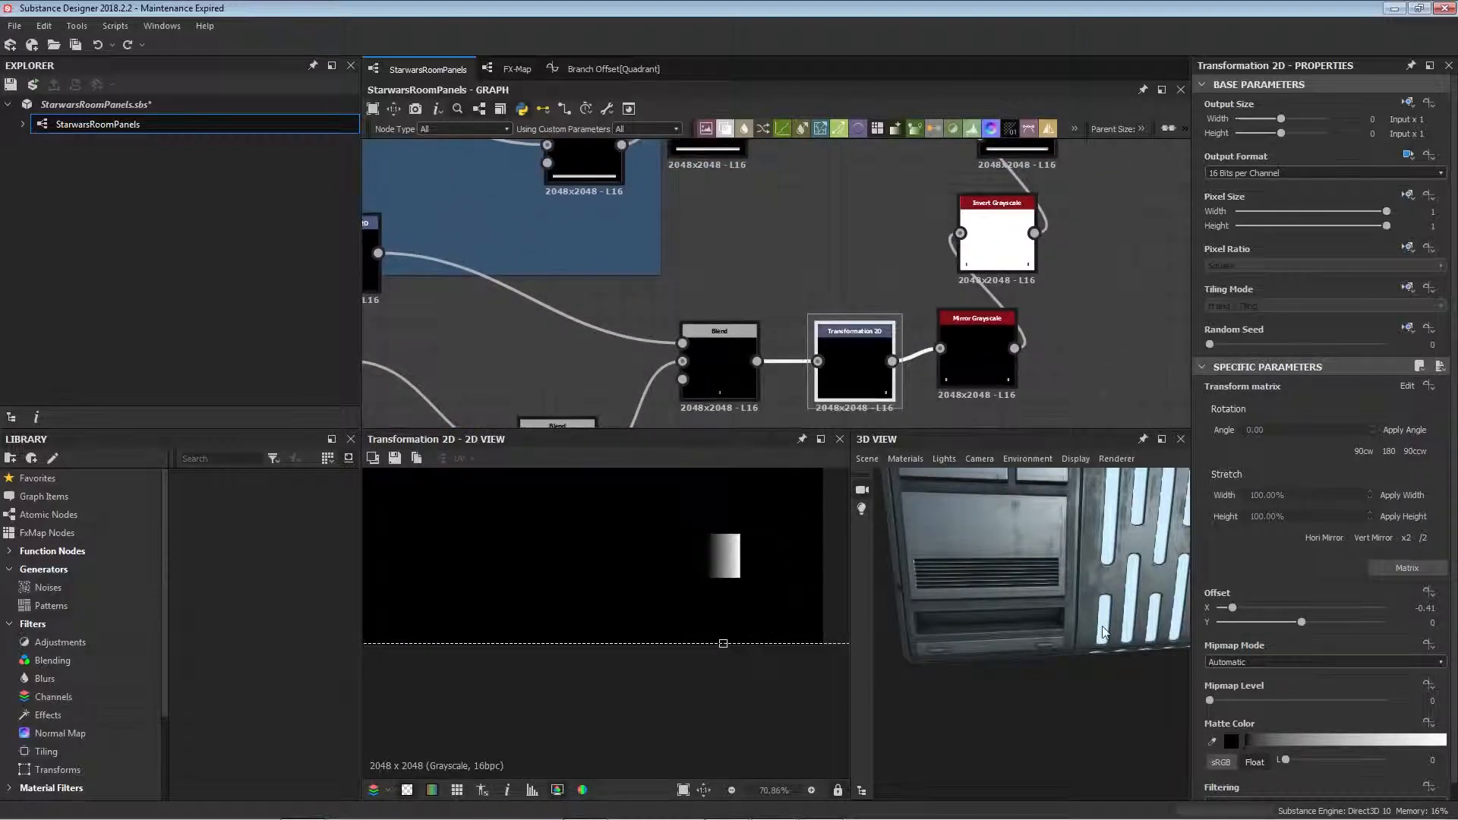
# - Preview the Mirror Grayscale node and the Invert Grayscale node that follows it
pyautogui.doubleClick(977, 341)
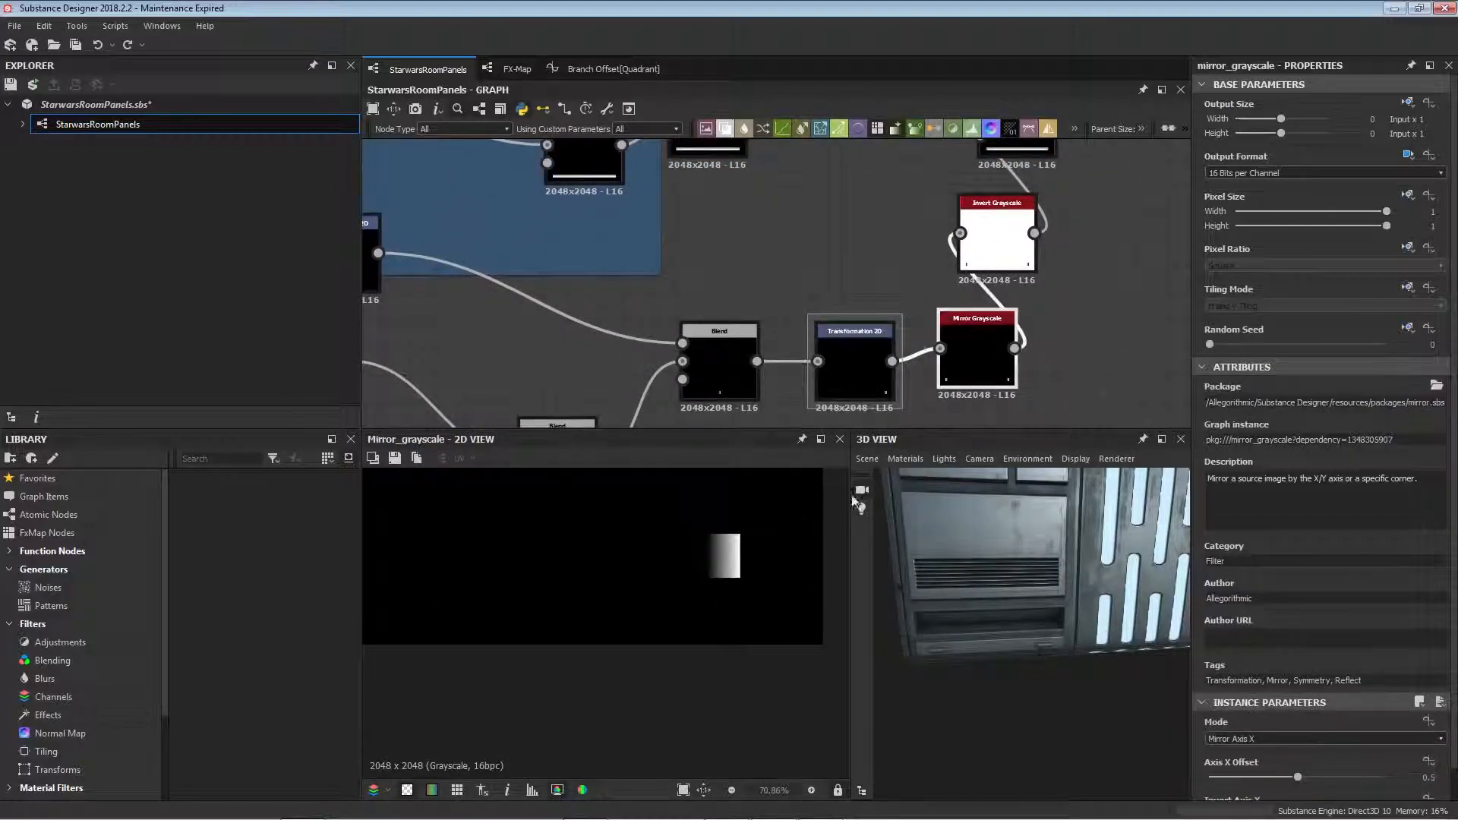
pyautogui.moveTo(984, 257); pyautogui.dragTo(997, 333, button='middle')
pyautogui.doubleClick(1013, 296)
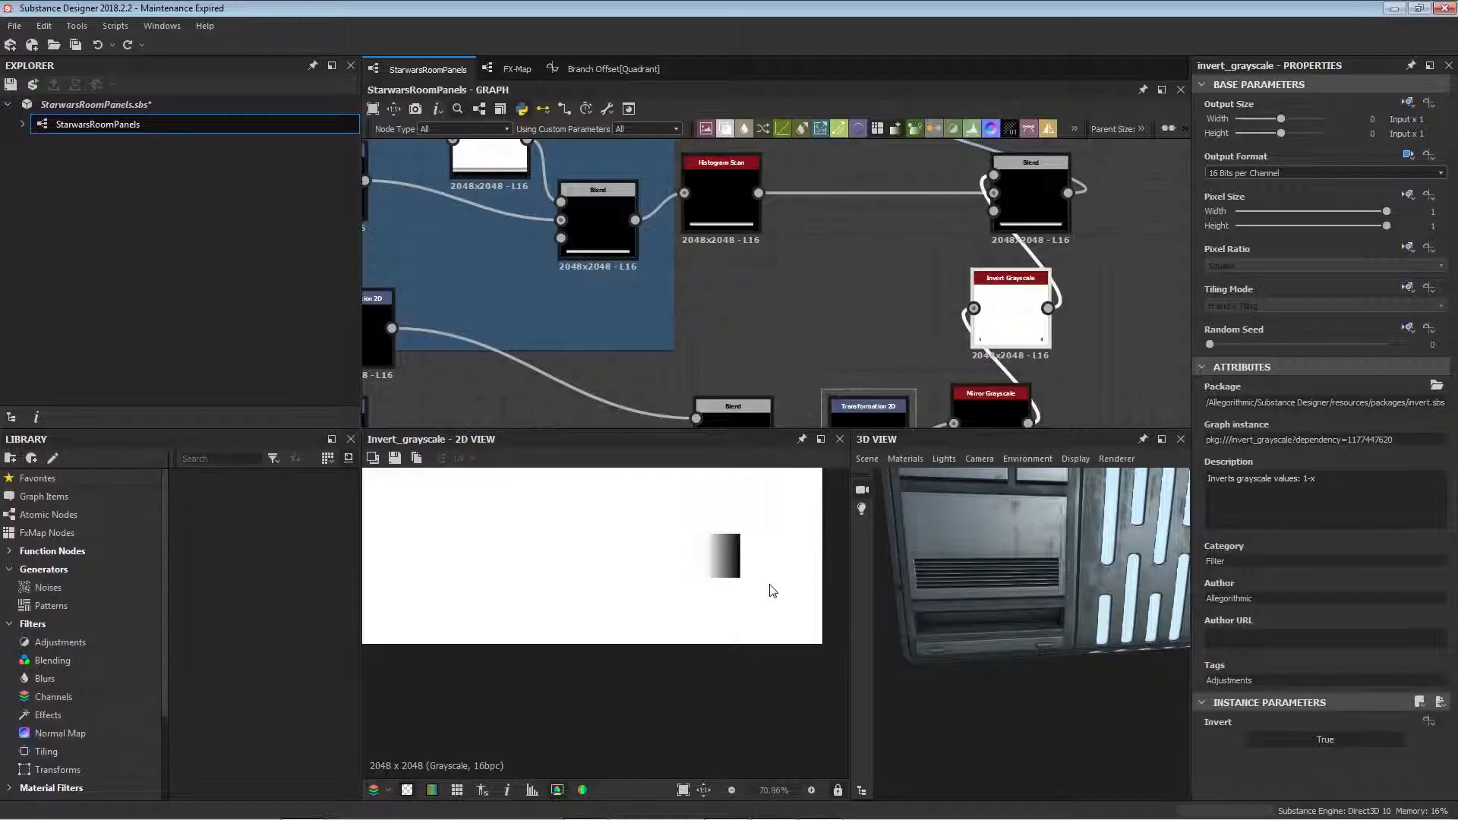
# - Preview the Min (Darken) Blend combining the Histogram Scan with the inverted end shapes, examining the compartment bar's faded ends
pyautogui.moveTo(1051, 248); pyautogui.dragTo(976, 394, button='middle')
pyautogui.doubleClick(959, 349)
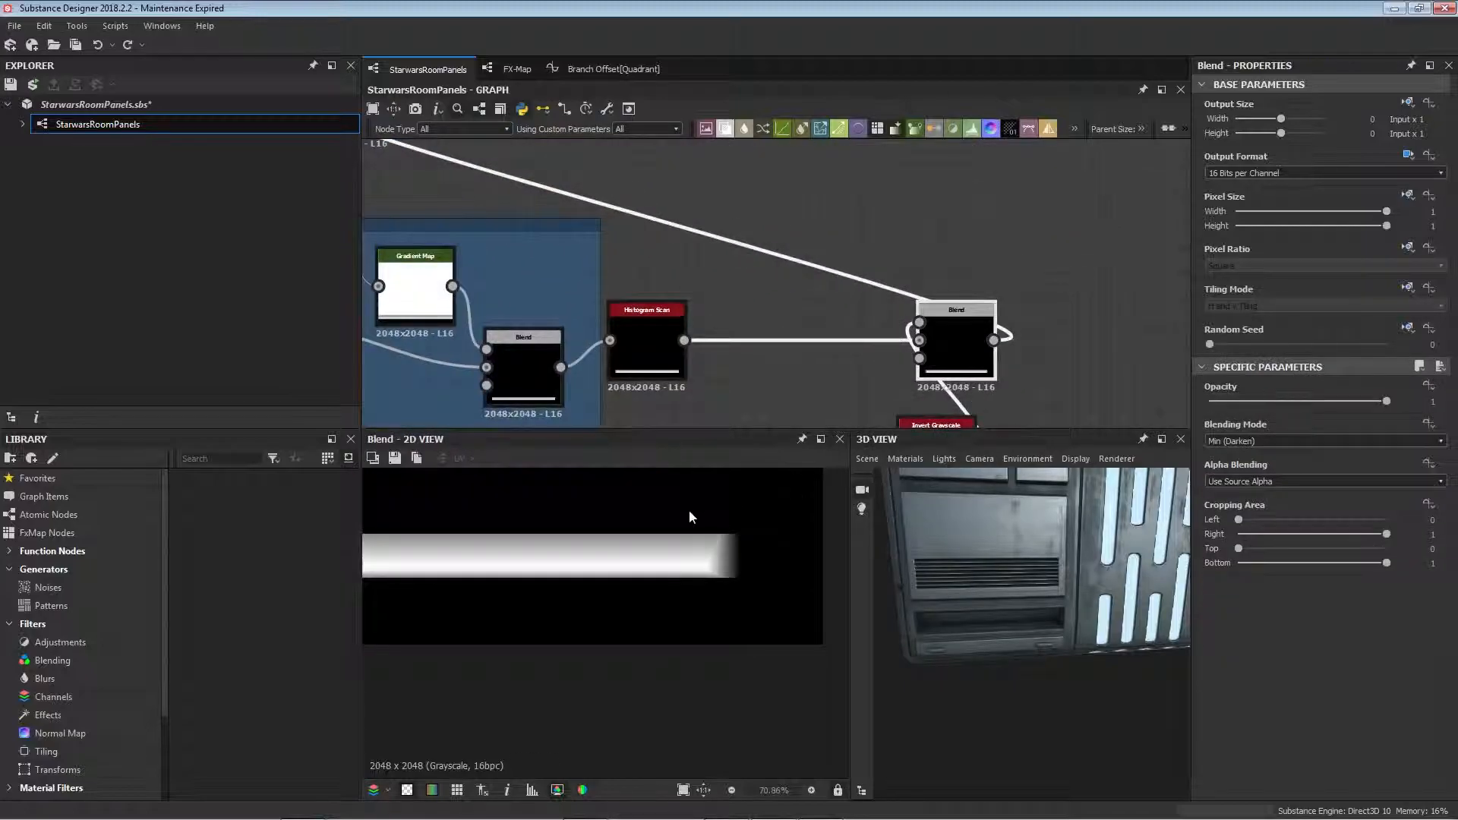
pyautogui.scroll(-3, 712, 565)
pyautogui.scroll(5, 714, 563)
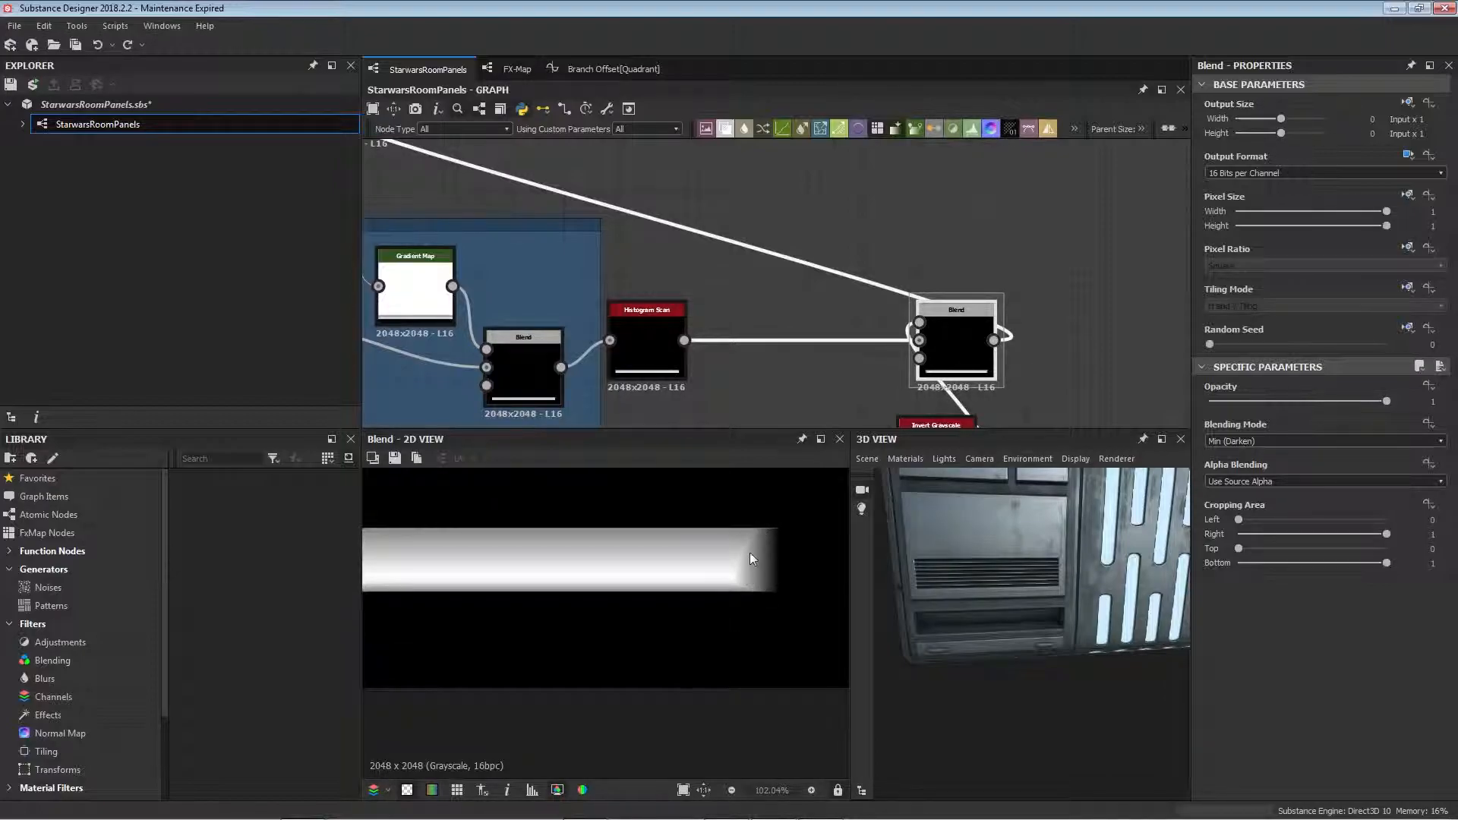
pyautogui.scroll(-7, 721, 543)
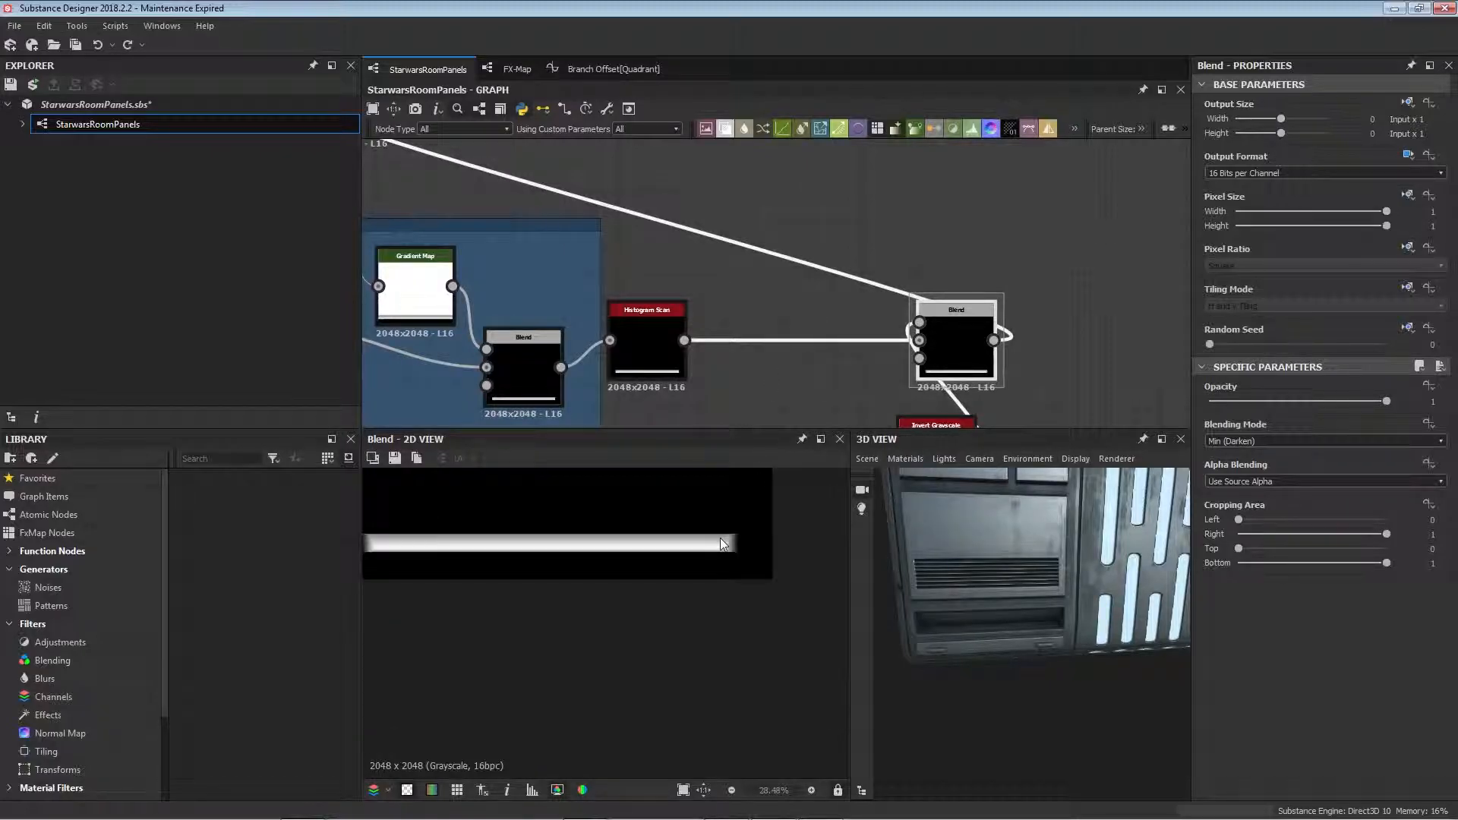
# - Trace the Min (Darken) Blend's output to the Invert Grayscale above Panel2's compartment frame and examine its inverted bar
pyautogui.moveTo(662, 268); pyautogui.dragTo(871, 360, button='middle')
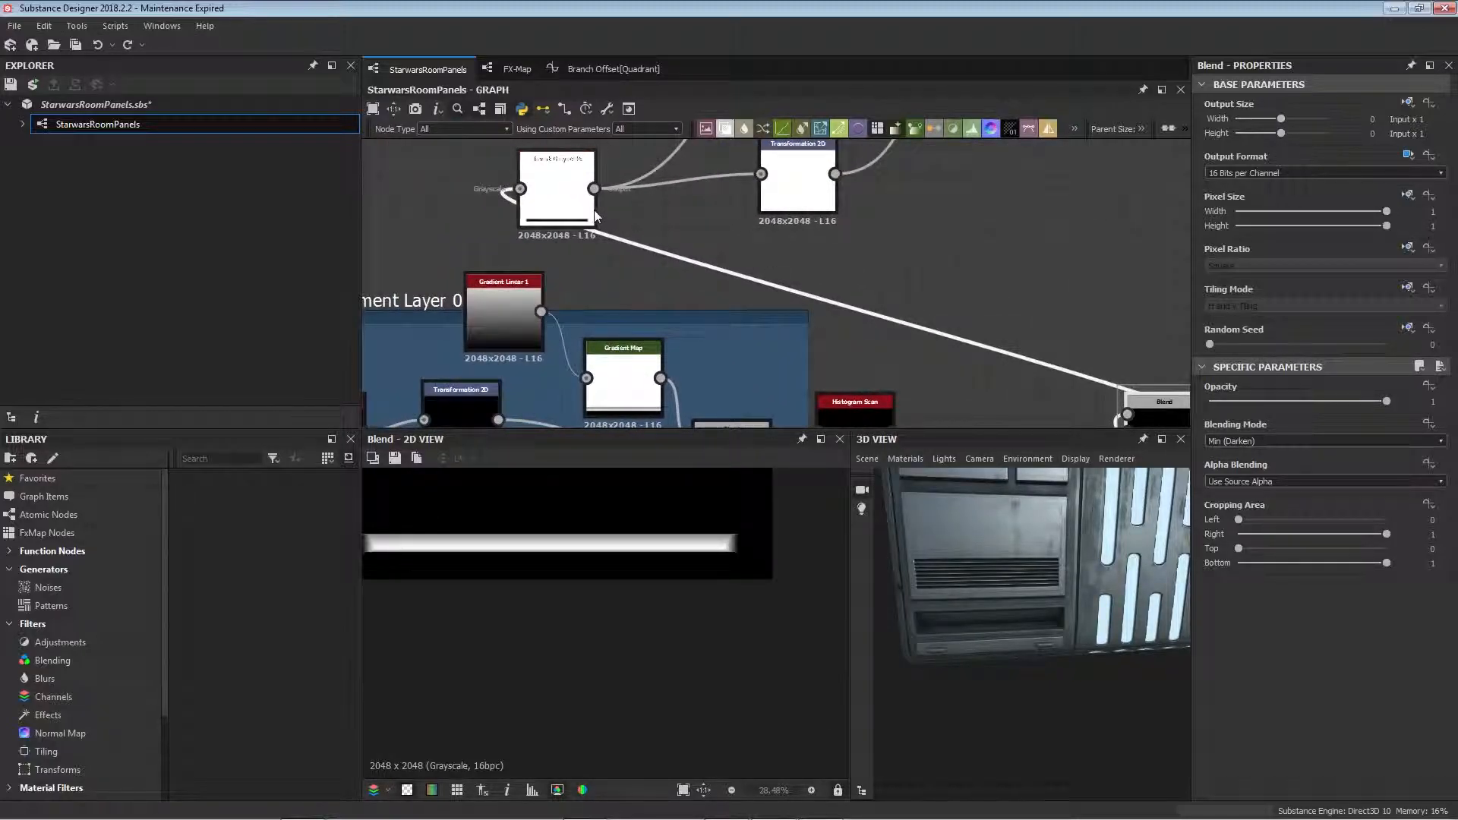
pyautogui.click(566, 219)
pyautogui.moveTo(659, 250); pyautogui.dragTo(763, 380, button='middle')
pyautogui.scroll(-2, 693, 547)
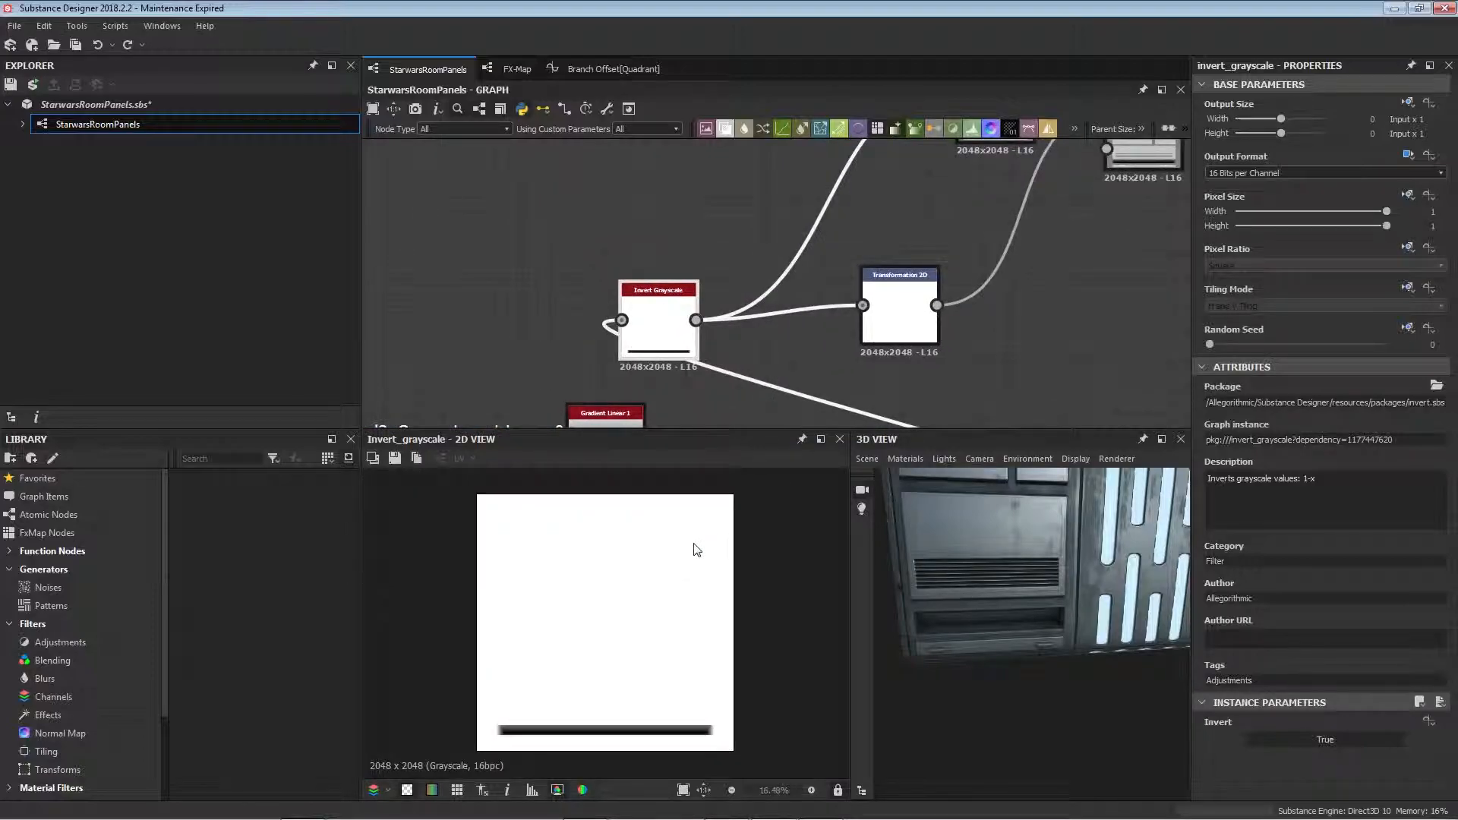
pyautogui.scroll(1, 691, 600)
pyautogui.scroll(2, 742, 631)
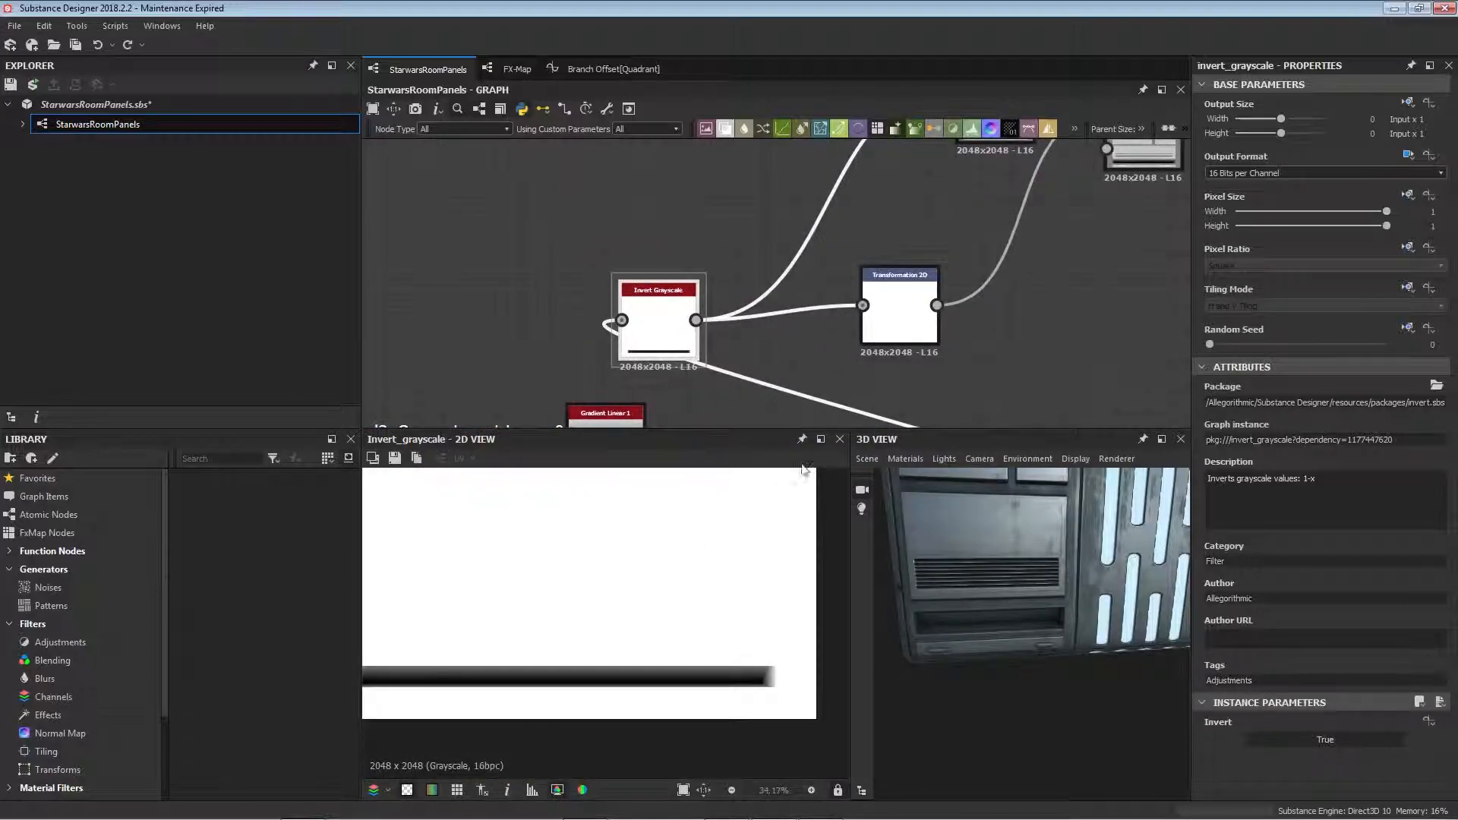
# - Inspect the Transformation 2D fed by the Invert Grayscale and move its node slightly lower and farther from that node
pyautogui.click(887, 319)
pyautogui.scroll(-3, 887, 325)
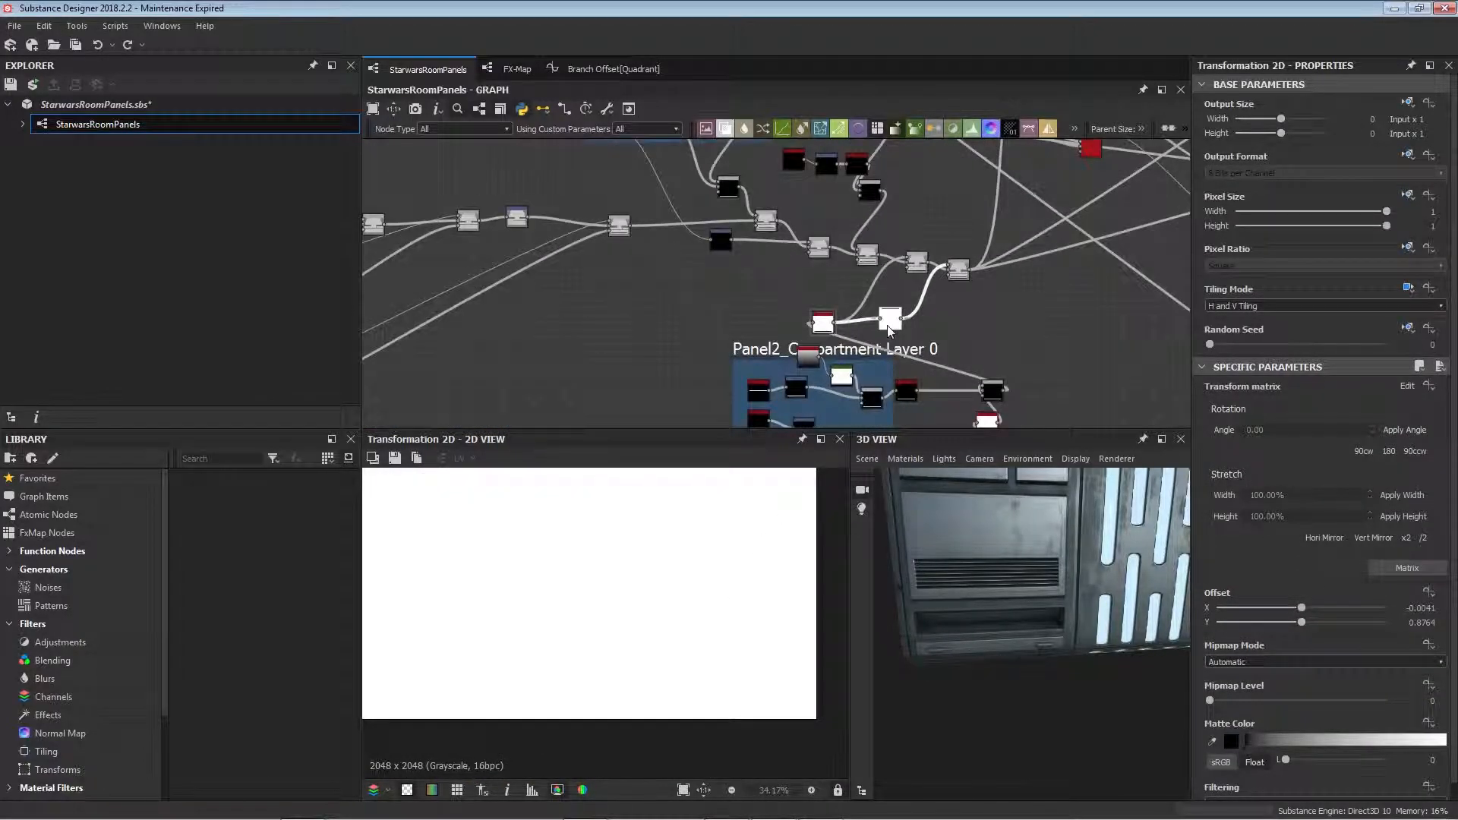
pyautogui.scroll(3, 892, 325)
pyautogui.moveTo(891, 326); pyautogui.dragTo(922, 352)
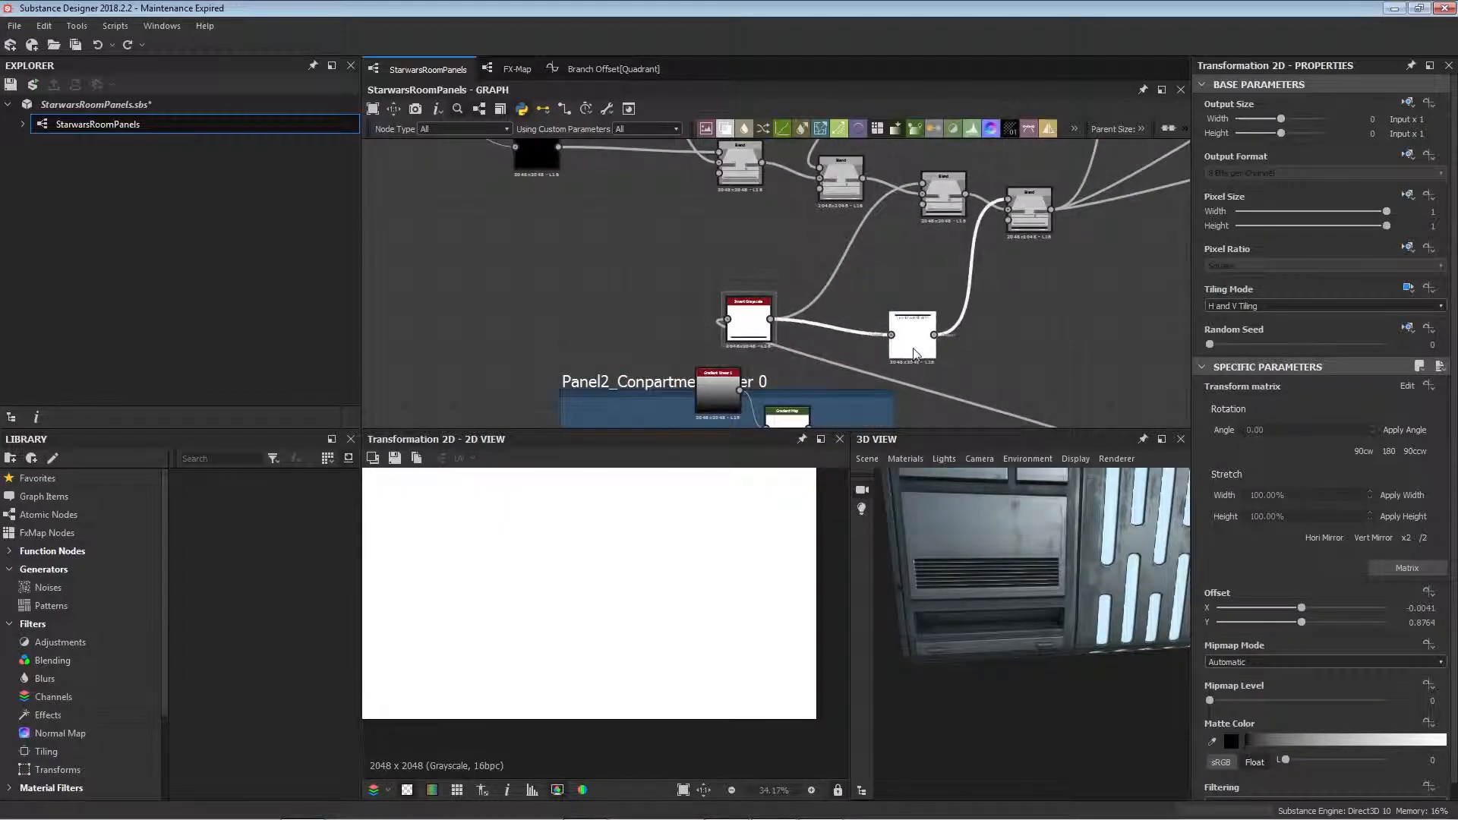
# - Preview the Invert Grayscale and the last two Multiply Blends that add the lower and upper compartment bars to Panel_2
pyautogui.doubleClick(750, 323)
pyautogui.doubleClick(945, 205)
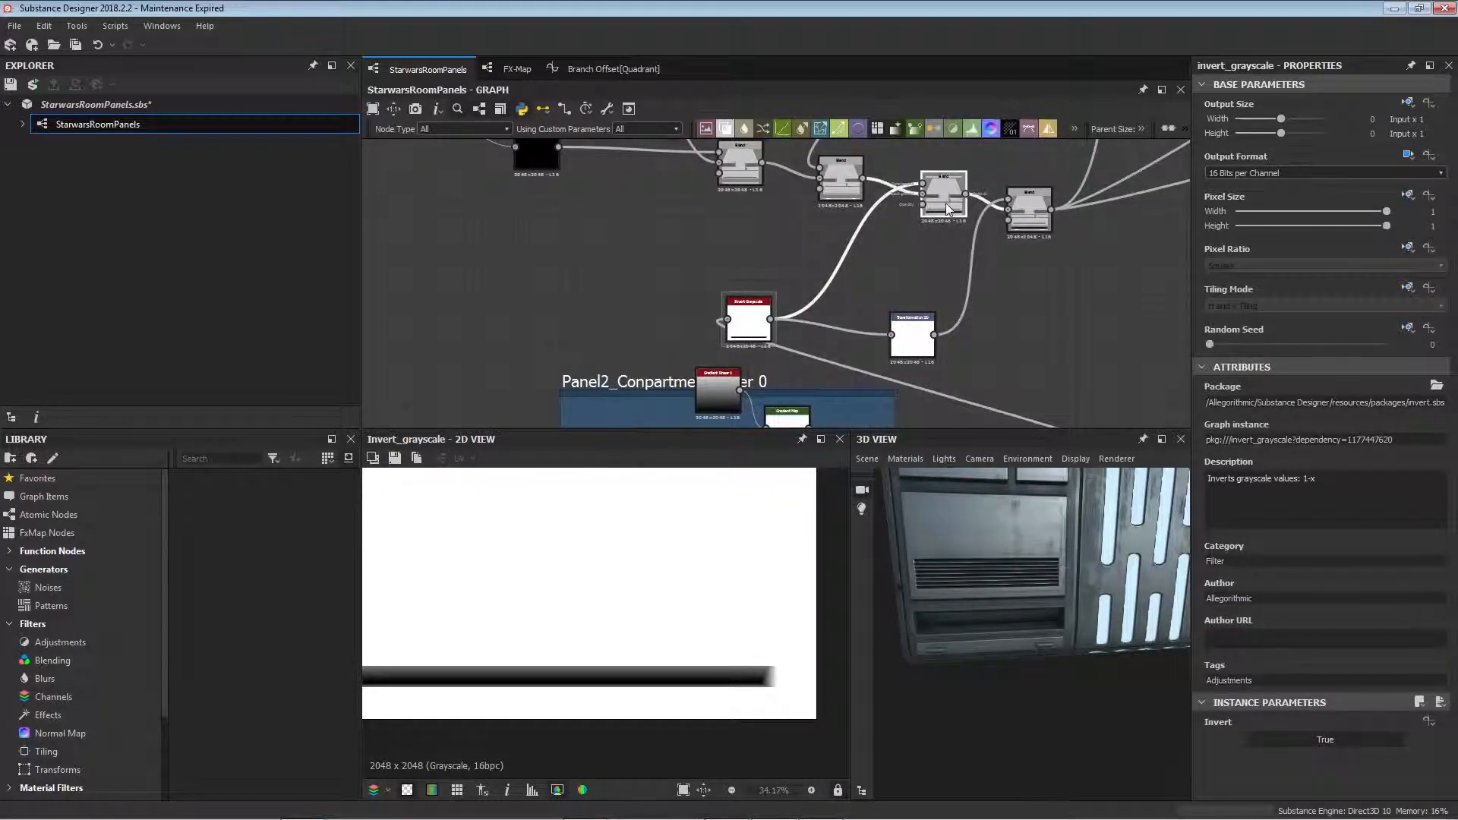
pyautogui.scroll(-4, 687, 650)
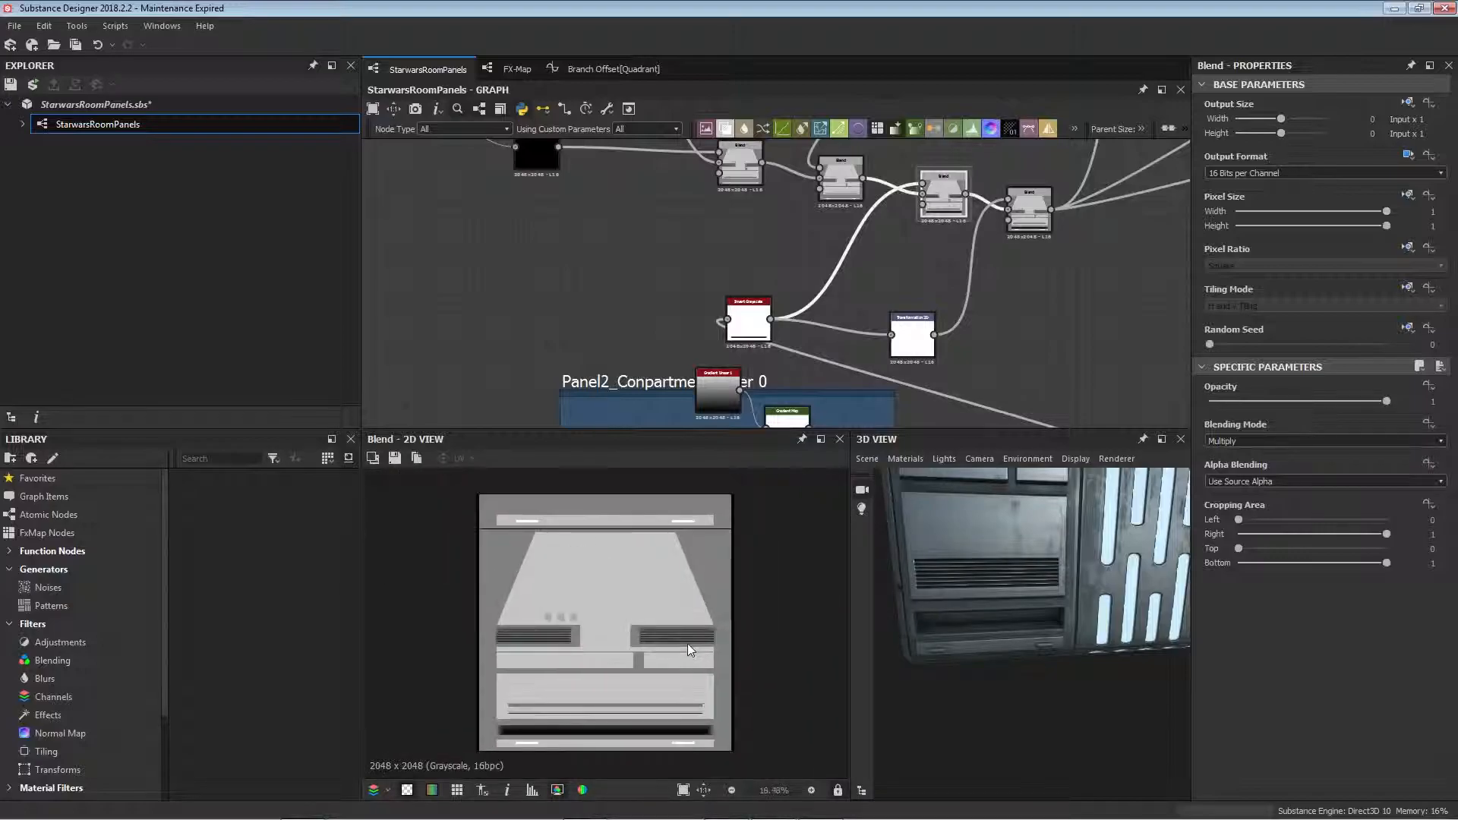
pyautogui.doubleClick(1029, 215)
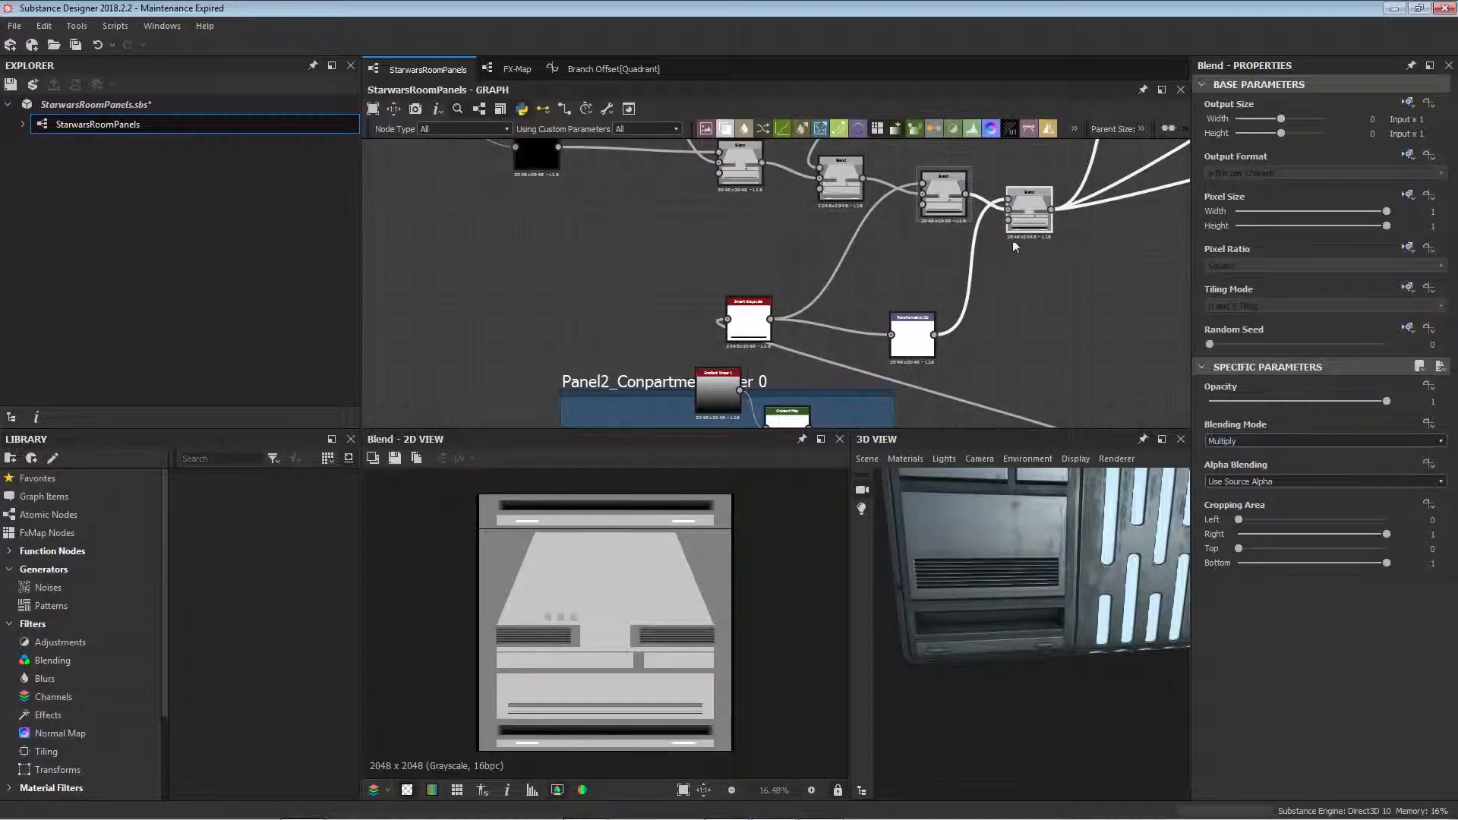
# - Trace the final Multiply Blend's outgoing connections across the graph and examine the complete panels on the 3D model
pyautogui.scroll(-6, 1077, 276)
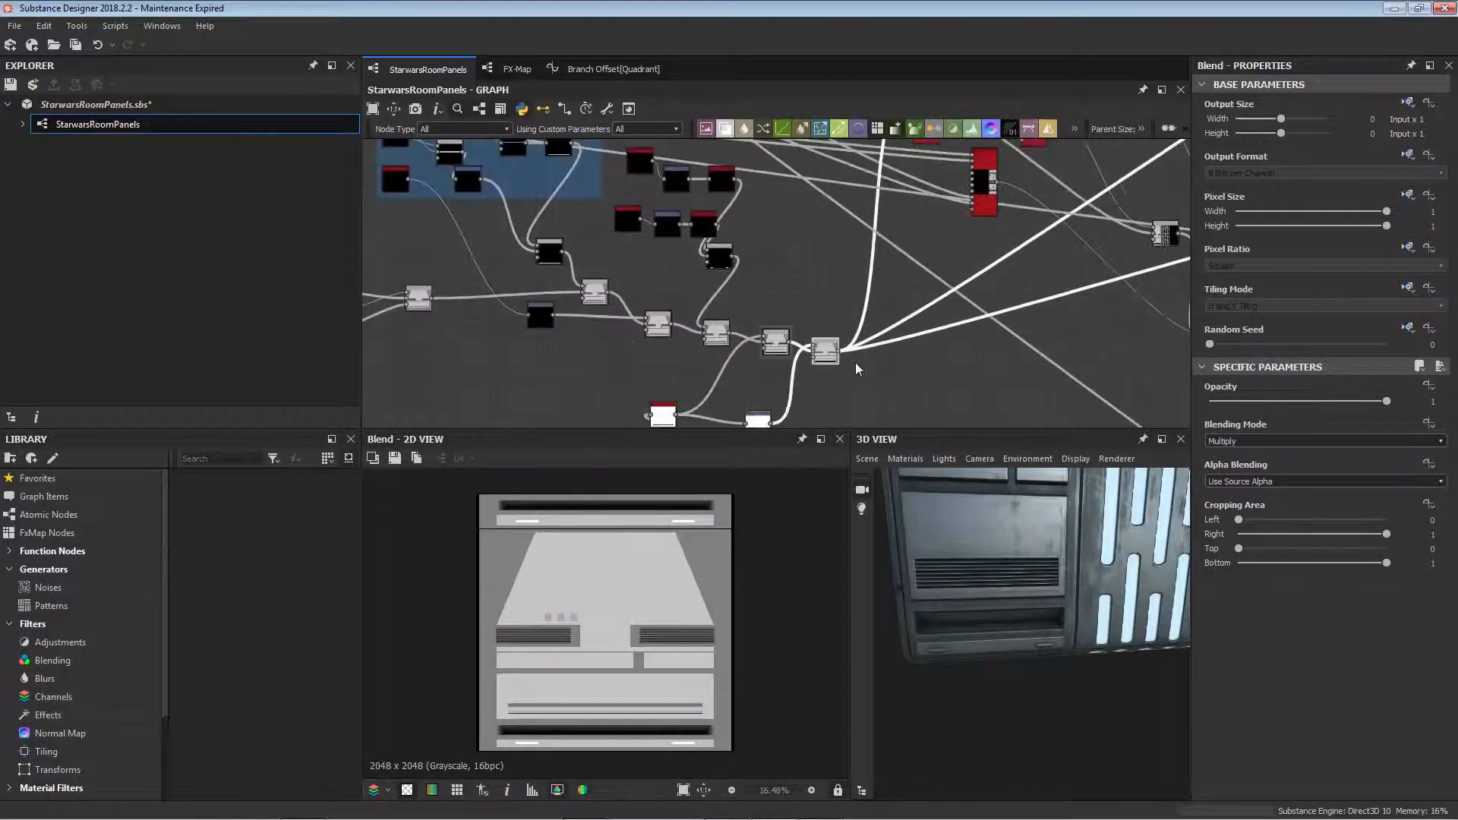
pyautogui.scroll(6, 888, 339)
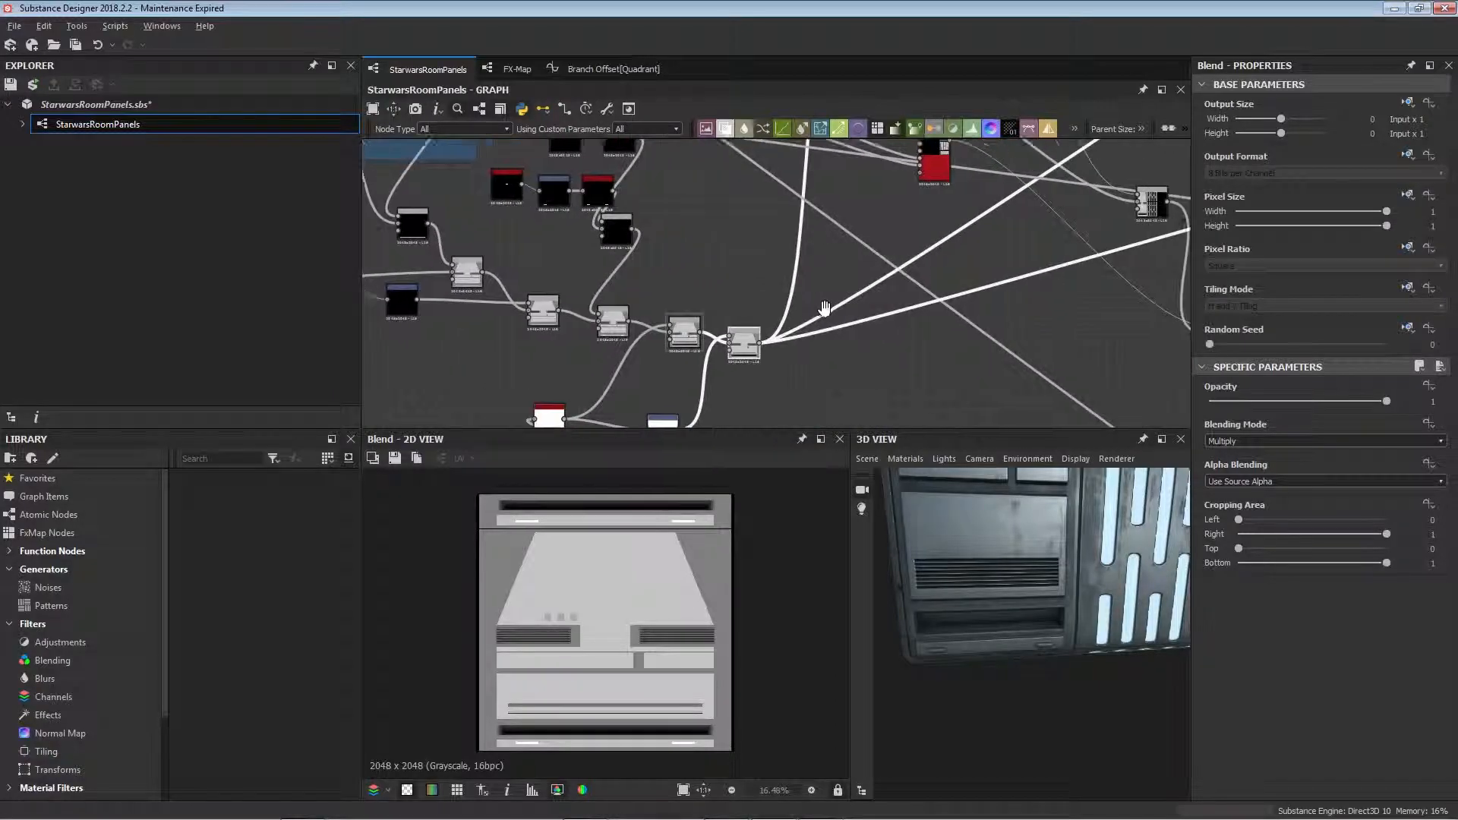
pyautogui.moveTo(896, 560); pyautogui.dragTo(960, 645)
pyautogui.scroll(-3, 955, 351)
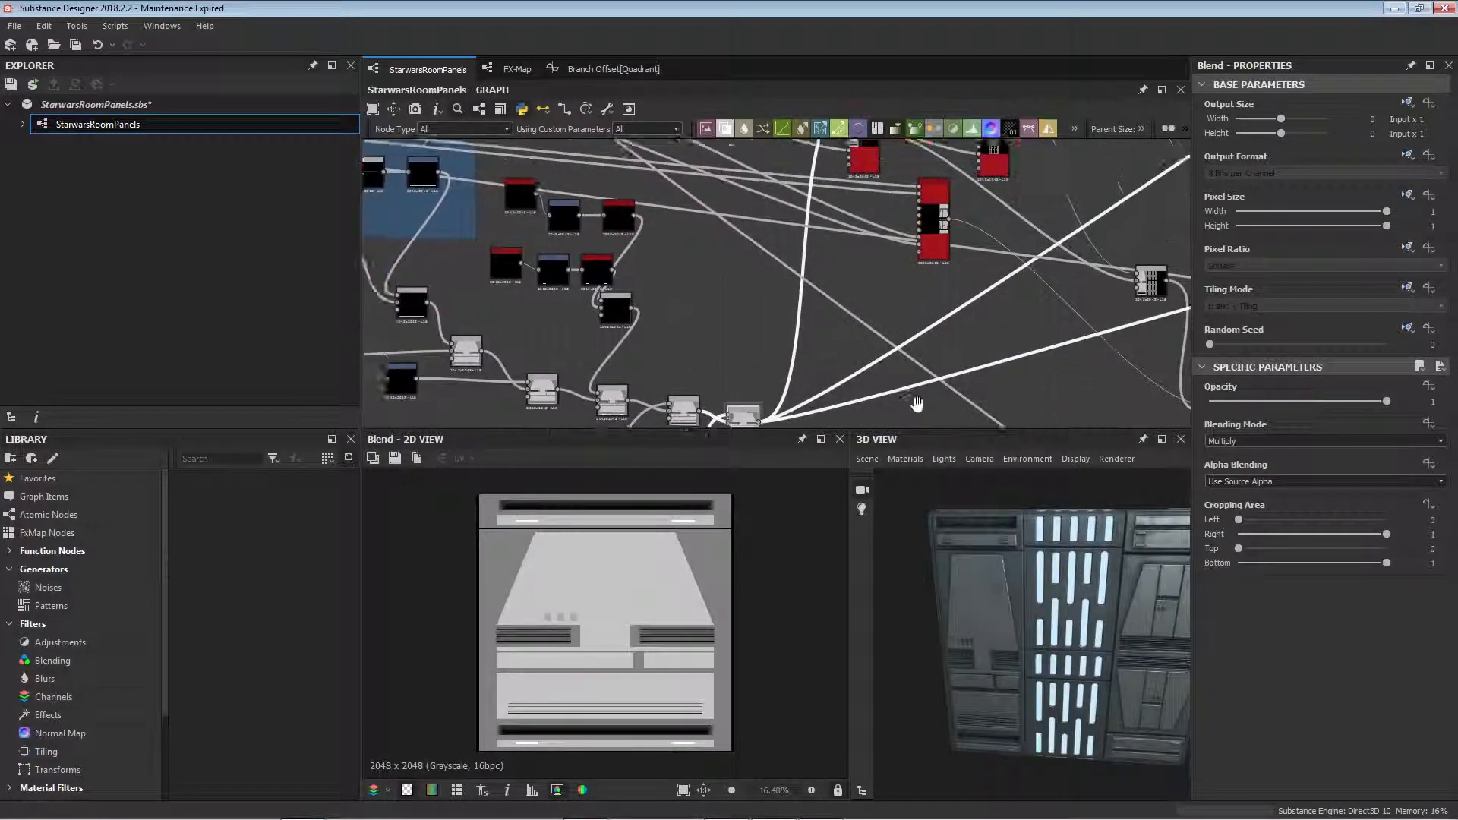
pyautogui.scroll(-3, 955, 352)
pyautogui.moveTo(955, 351); pyautogui.dragTo(752, 344, button='middle')
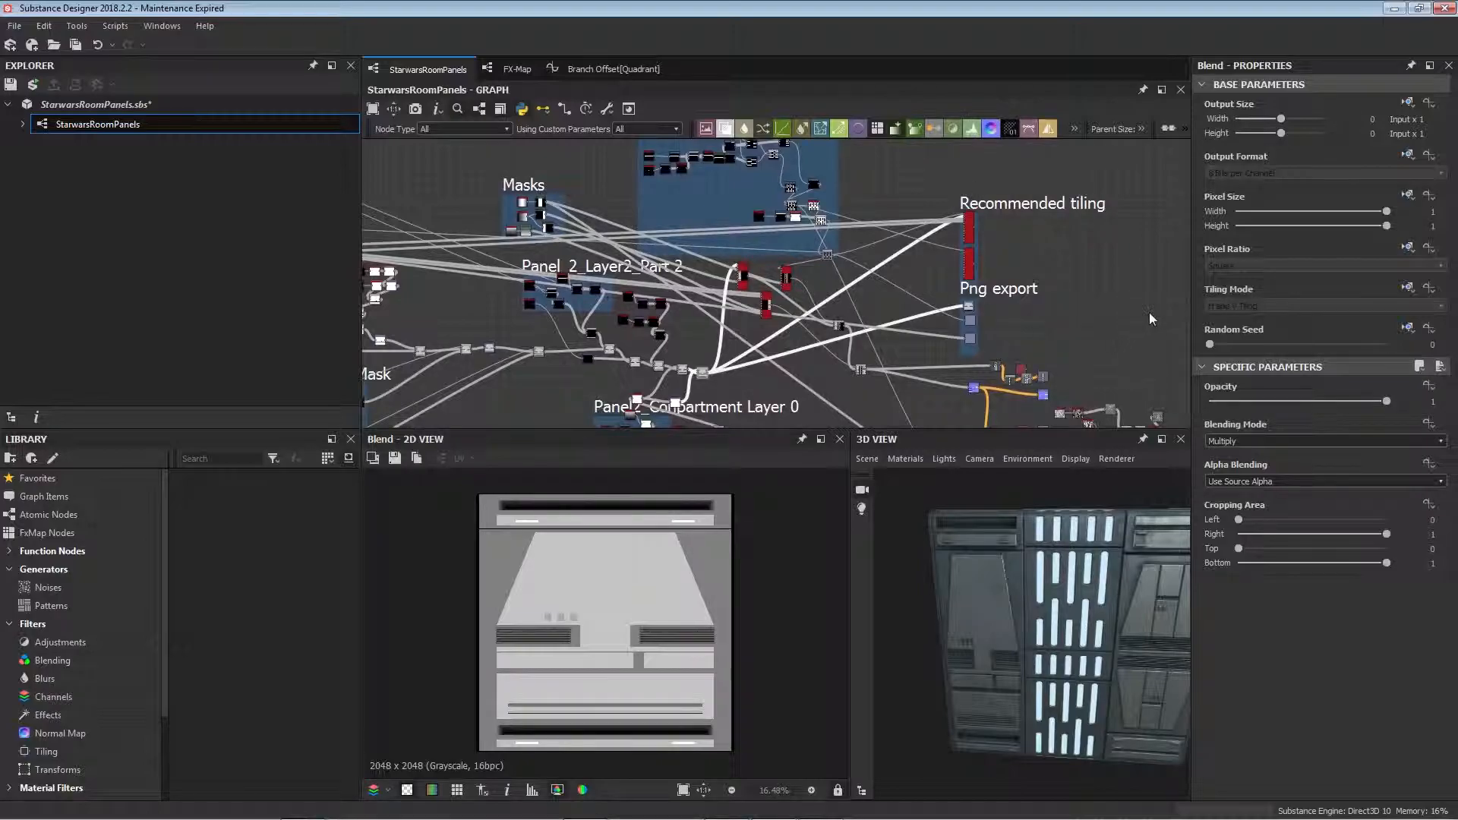
pyautogui.moveTo(816, 397); pyautogui.dragTo(863, 329, button='middle')
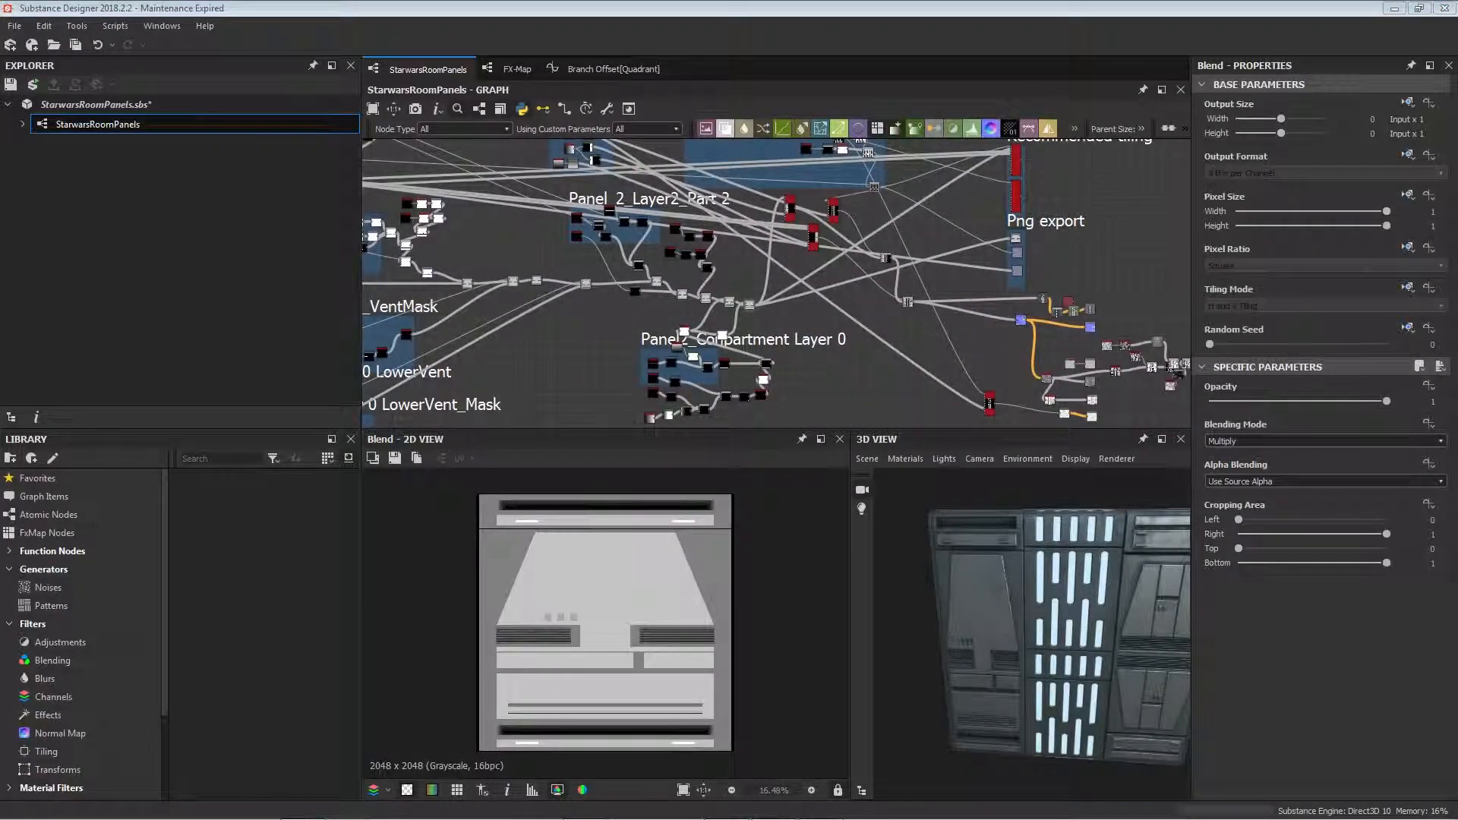